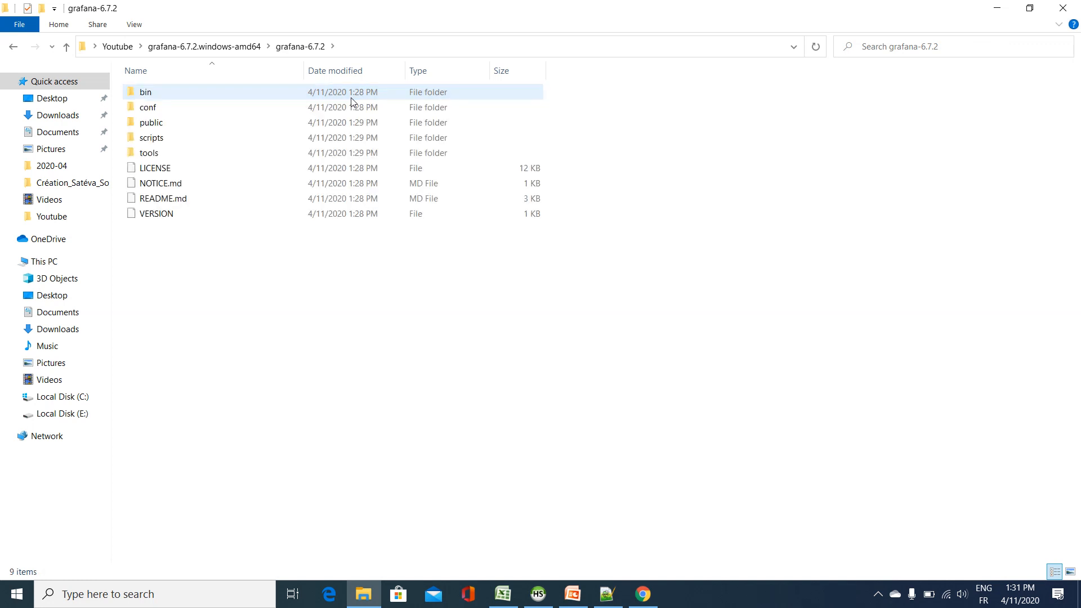
# Step: Launch grafana-server from the bin folder and allow it to run despite the SmartScreen block
pyautogui.click(323, 98)
pyautogui.doubleClick(323, 98)
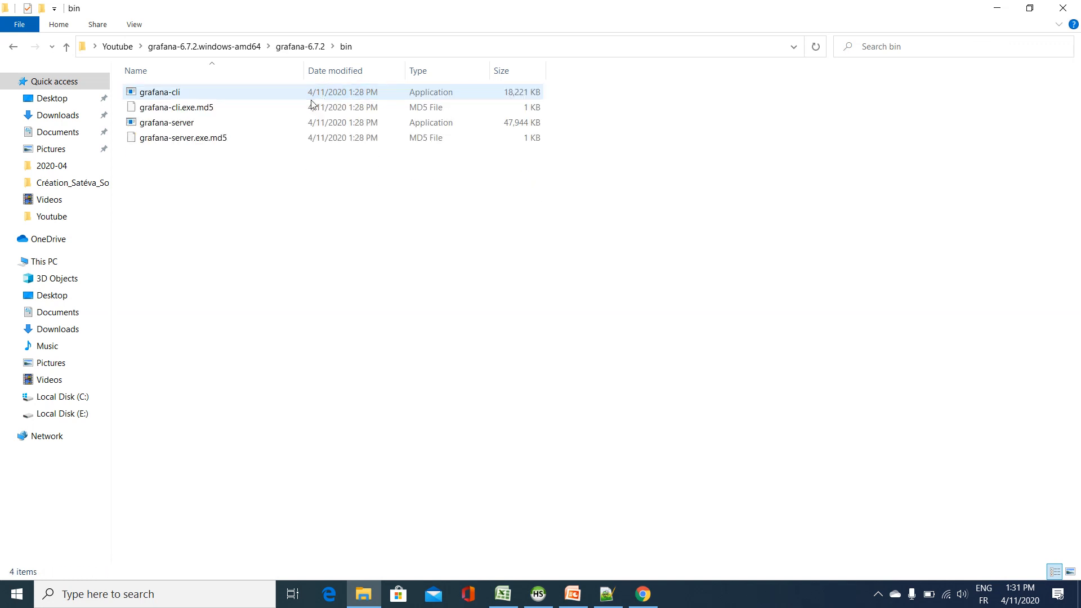
pyautogui.click(216, 132)
pyautogui.doubleClick(215, 131)
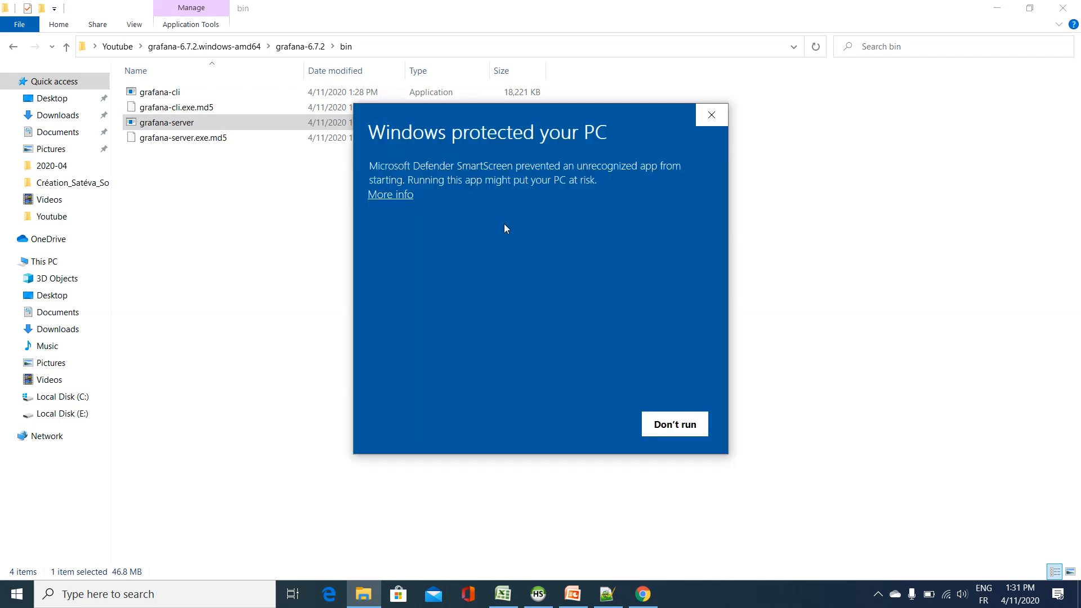
pyautogui.click(390, 194)
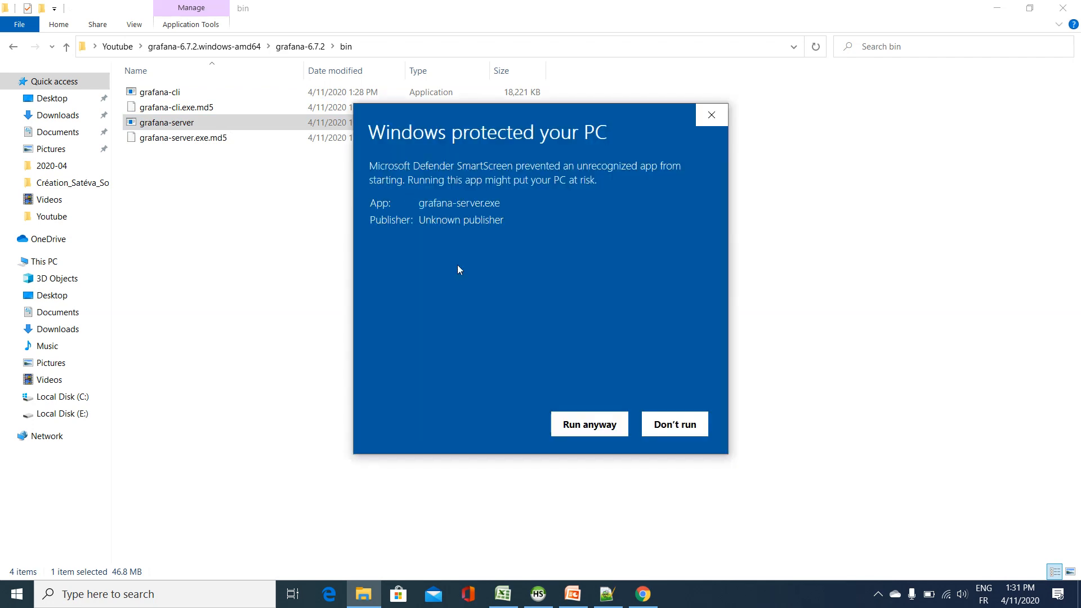
pyautogui.click(574, 425)
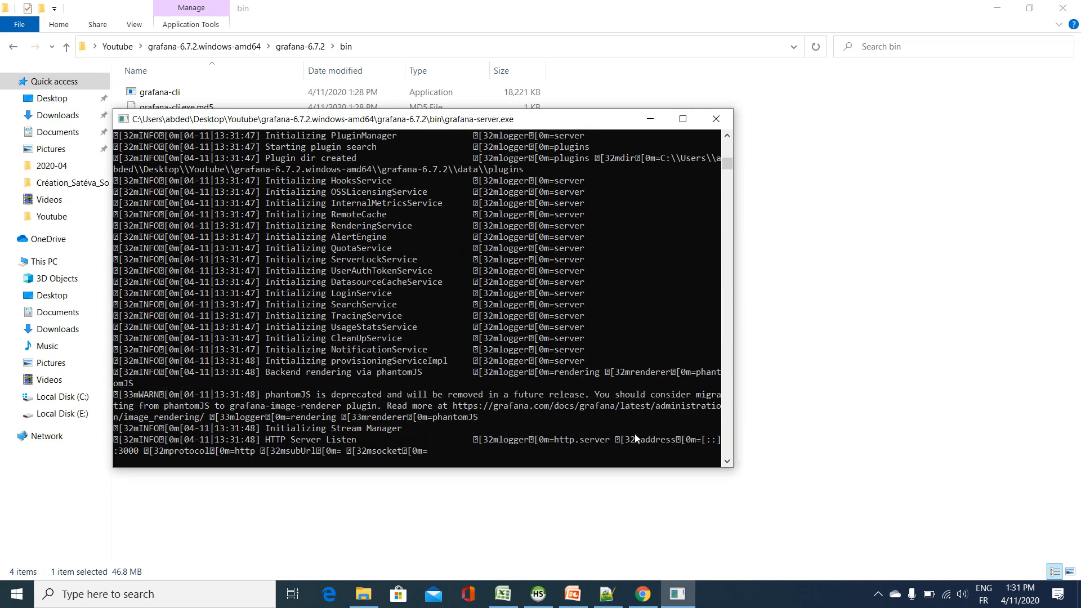
# Step: Switch to Chrome and load localhost:3000
pyautogui.click(639, 595)
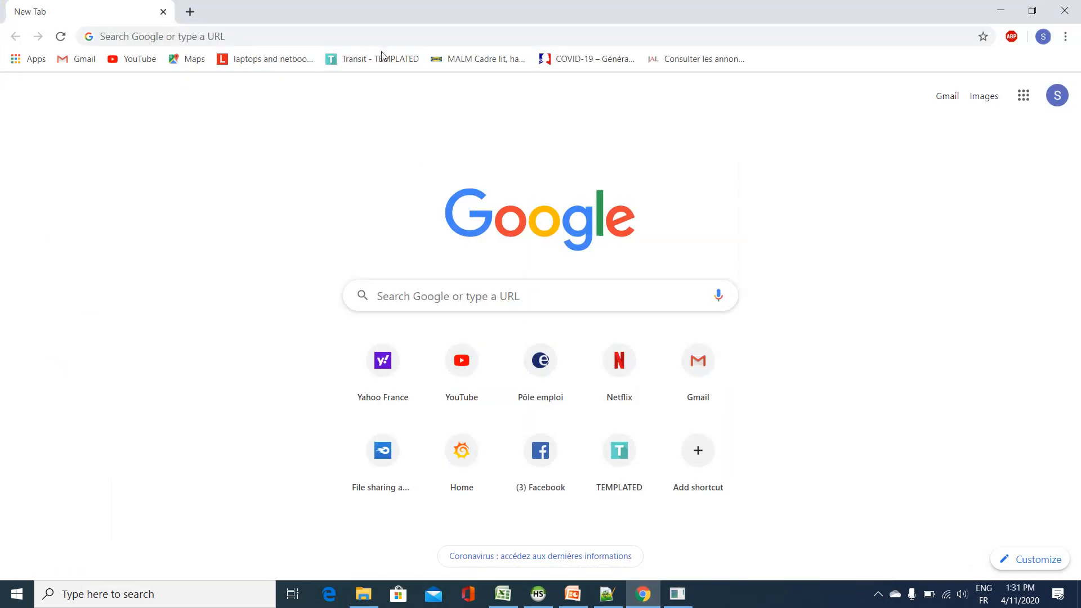
pyautogui.write('lo')
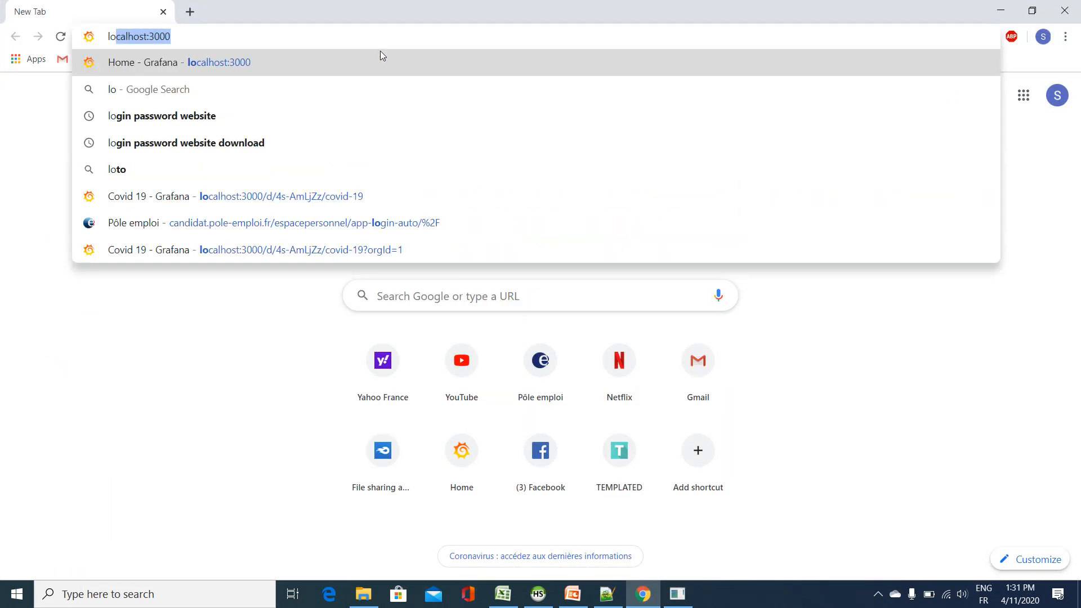
pyautogui.press('Return')
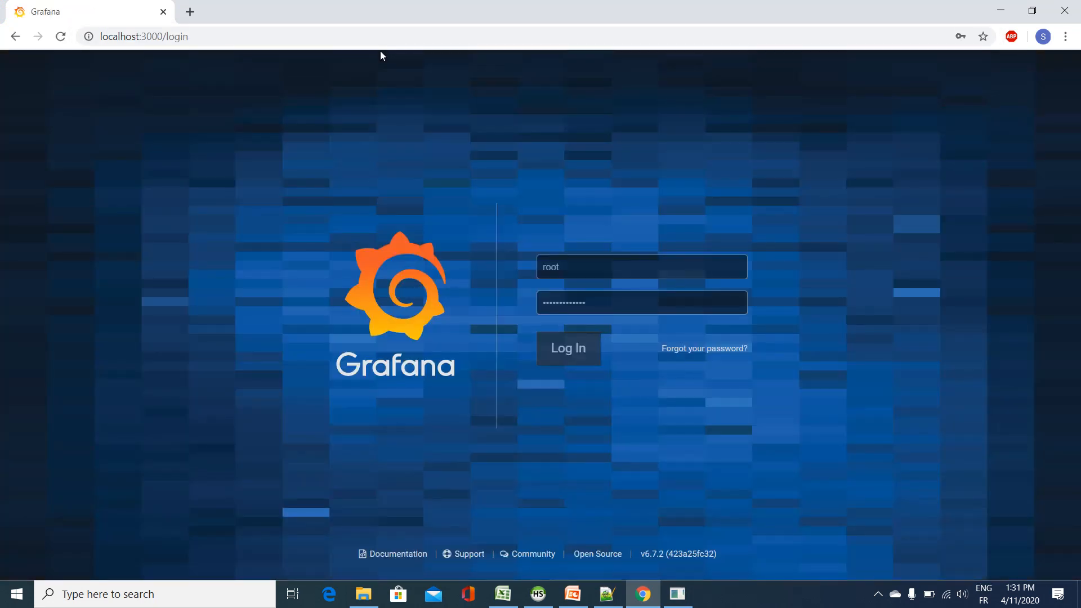
# Step: Replace the username in the Grafana login form with admin
pyautogui.click(630, 261)
pyautogui.moveTo(622, 260); pyautogui.dragTo(519, 263)
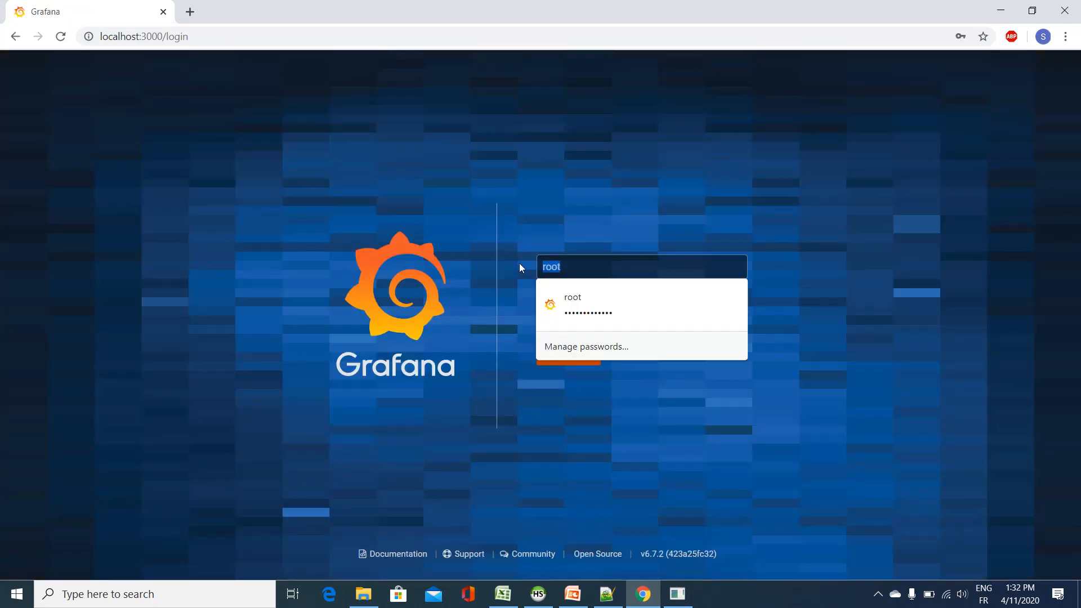
pyautogui.press('BackSpace')
pyautogui.write('a')
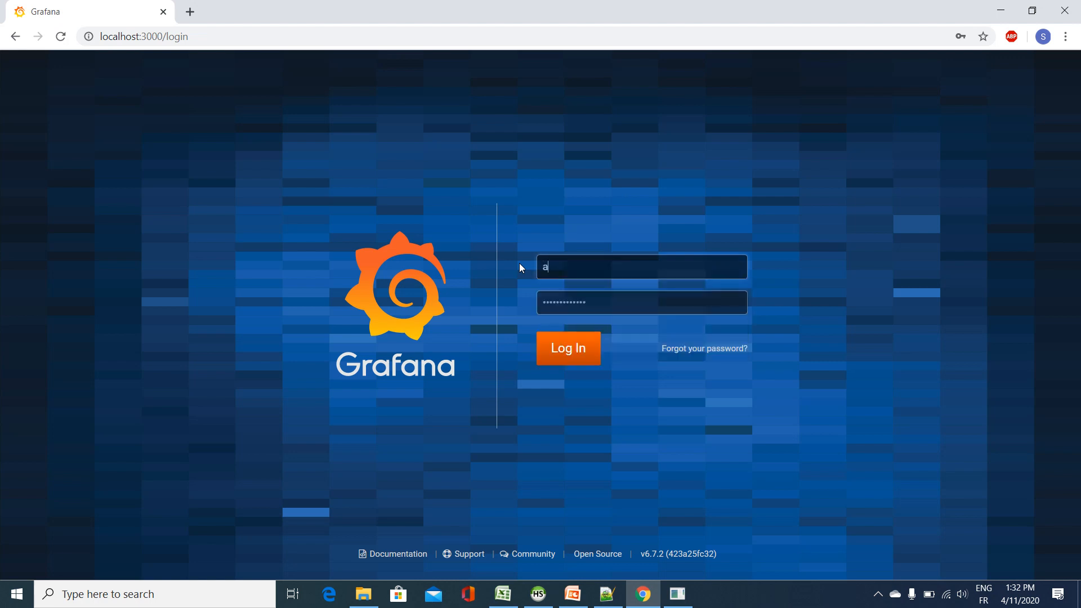
pyautogui.write('dmin')
pyautogui.press('Tab')
pyautogui.press('Tab')
pyautogui.press('Tab')
pyautogui.press('Tab')
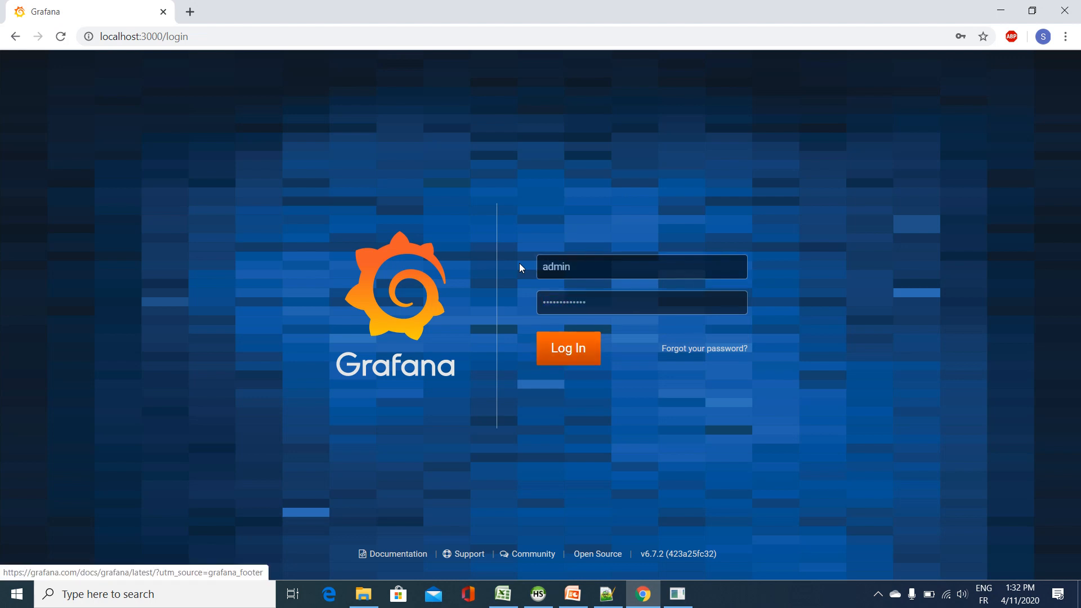
# Step: Replace the prefilled login password with the admin account's password and log in
pyautogui.moveTo(710, 310); pyautogui.dragTo(460, 302)
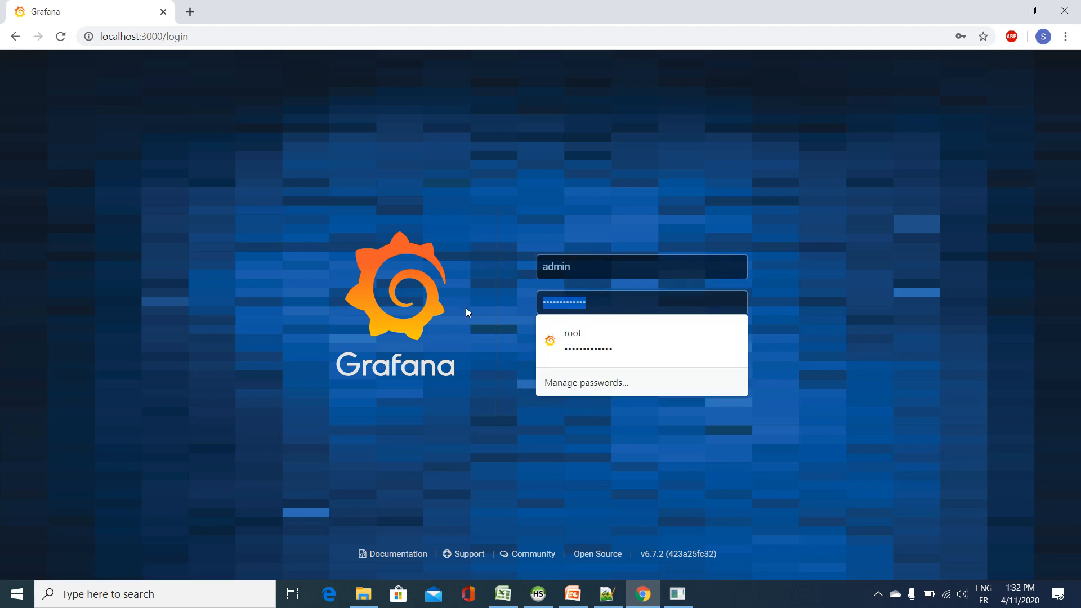
pyautogui.write('•••')
pyautogui.press('BackSpace')
pyautogui.press('BackSpace')
pyautogui.press('BackSpace')
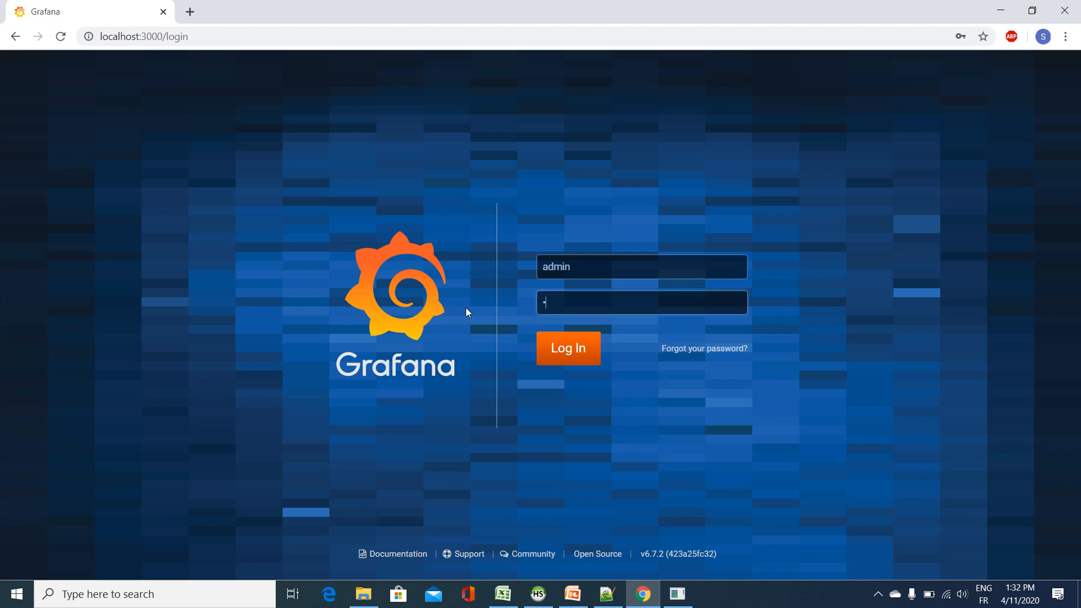
pyautogui.write('••')
pyautogui.press('BackSpace')
pyautogui.press('BackSpace')
pyautogui.write('•••••')
pyautogui.press('Return')
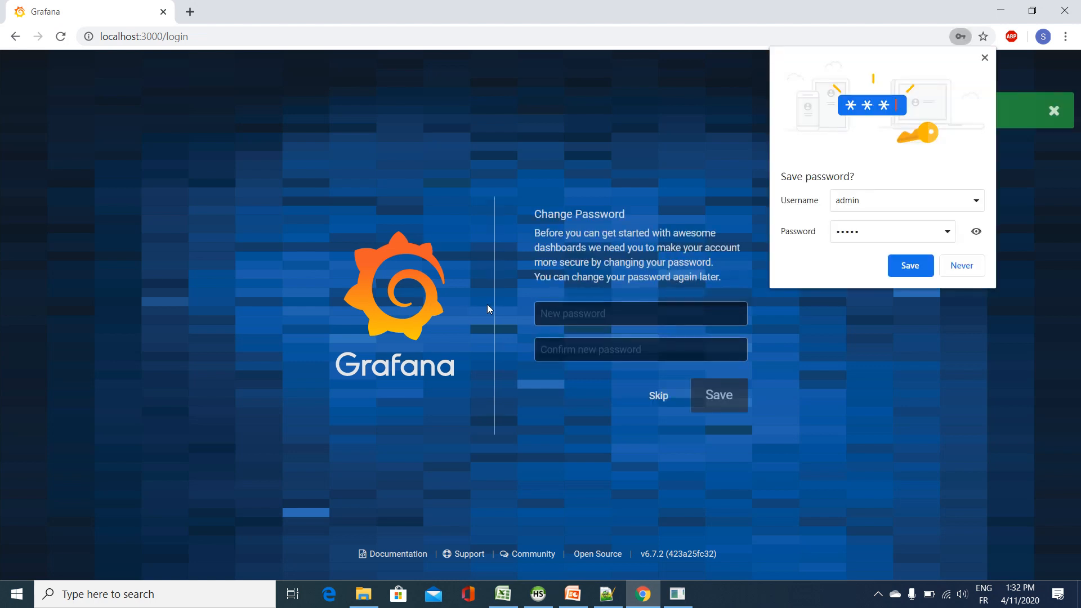
# Step: Enter and confirm a new account password, and submit the password change
pyautogui.click(605, 318)
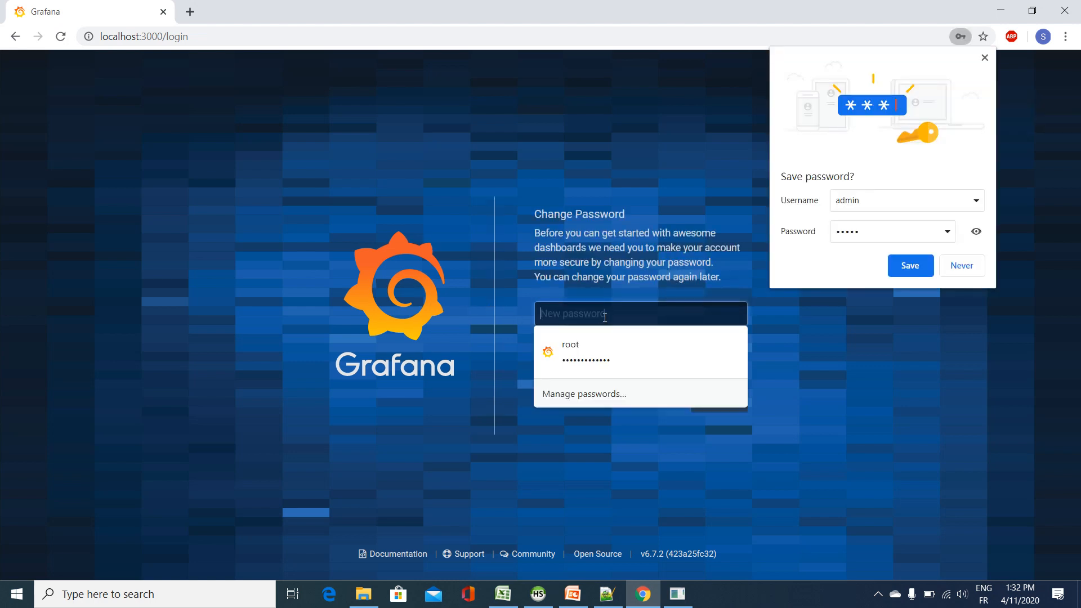
pyautogui.write('••••')
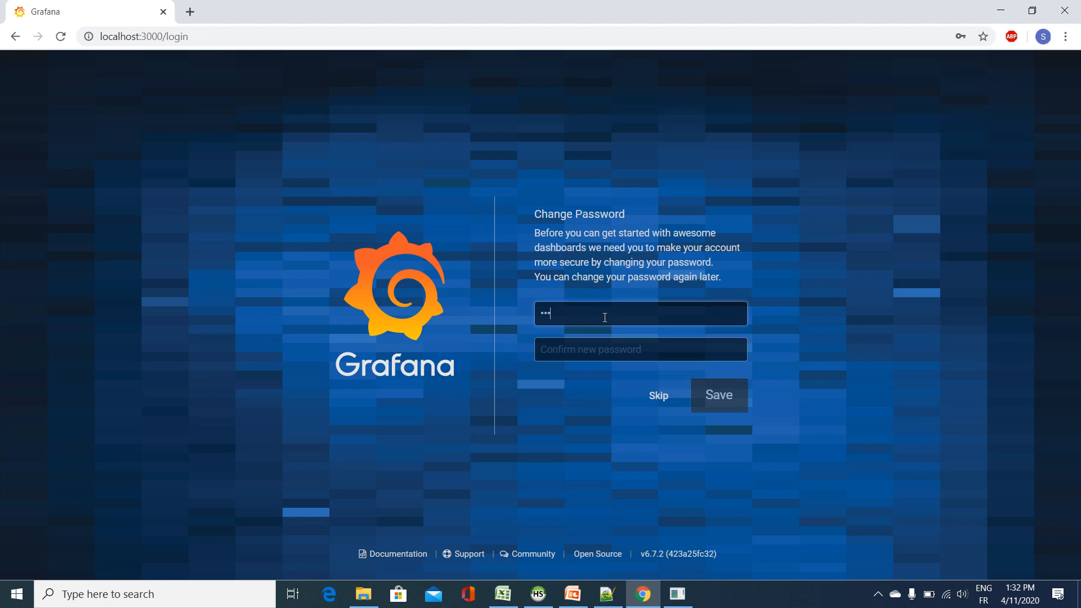
pyautogui.write('•••••••••')
pyautogui.press('Tab')
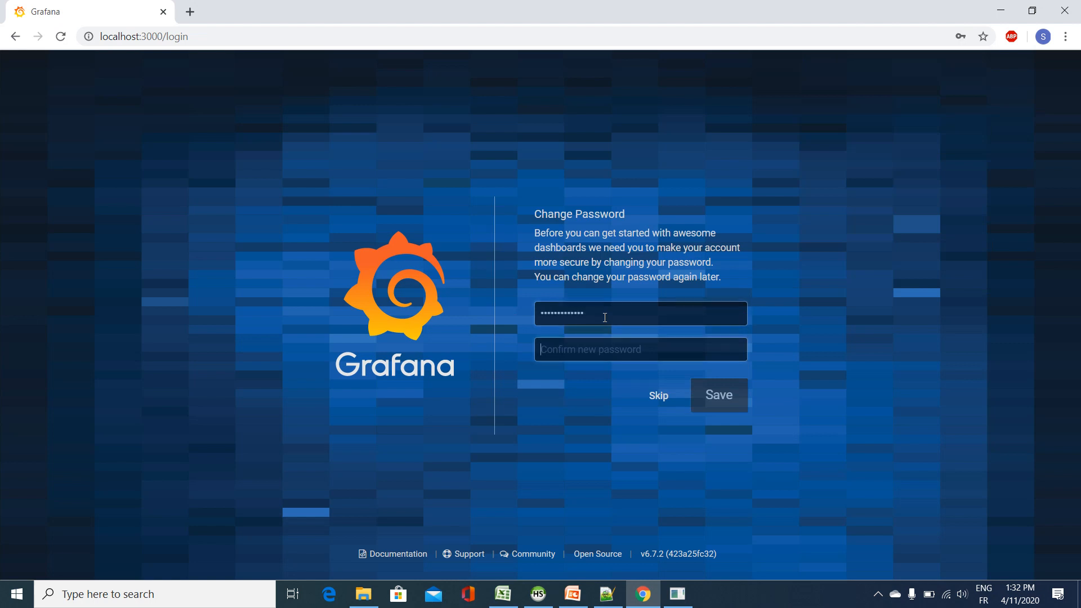
pyautogui.write('•••••••••••••')
pyautogui.press('Return')
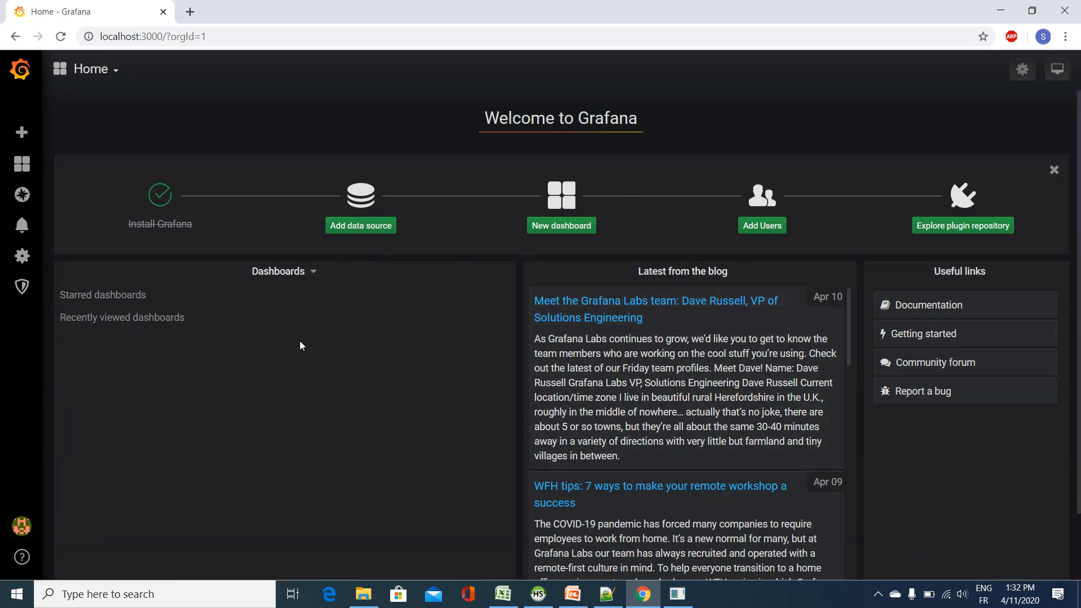
# Step: Add a new data source of type MySQL from the SQL group
pyautogui.click(360, 226)
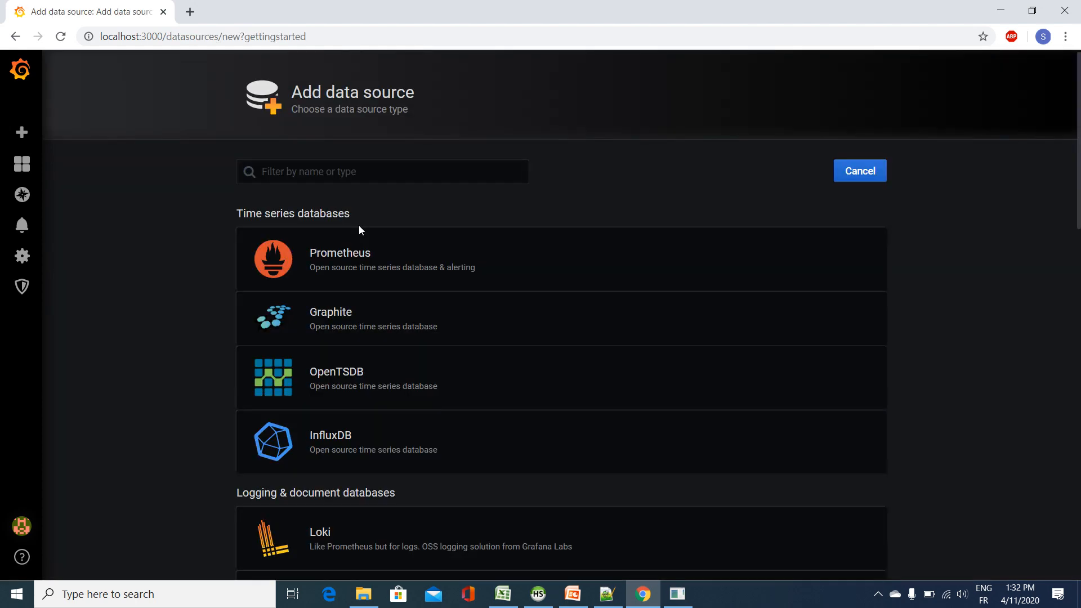
pyautogui.scroll(-4, 416, 225)
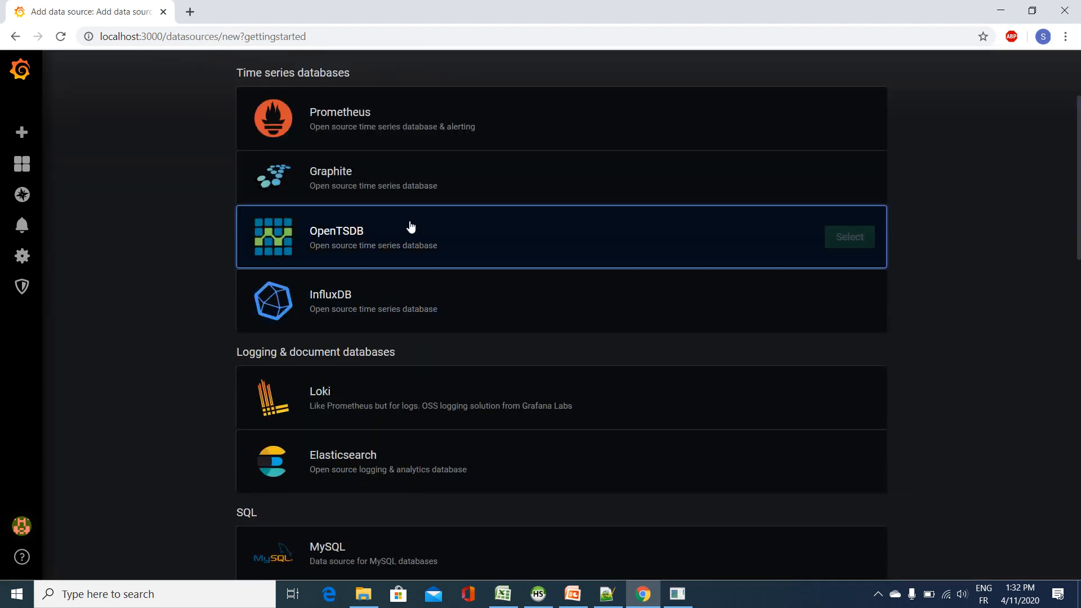
pyautogui.scroll(5, 406, 253)
pyautogui.scroll(-5, 401, 263)
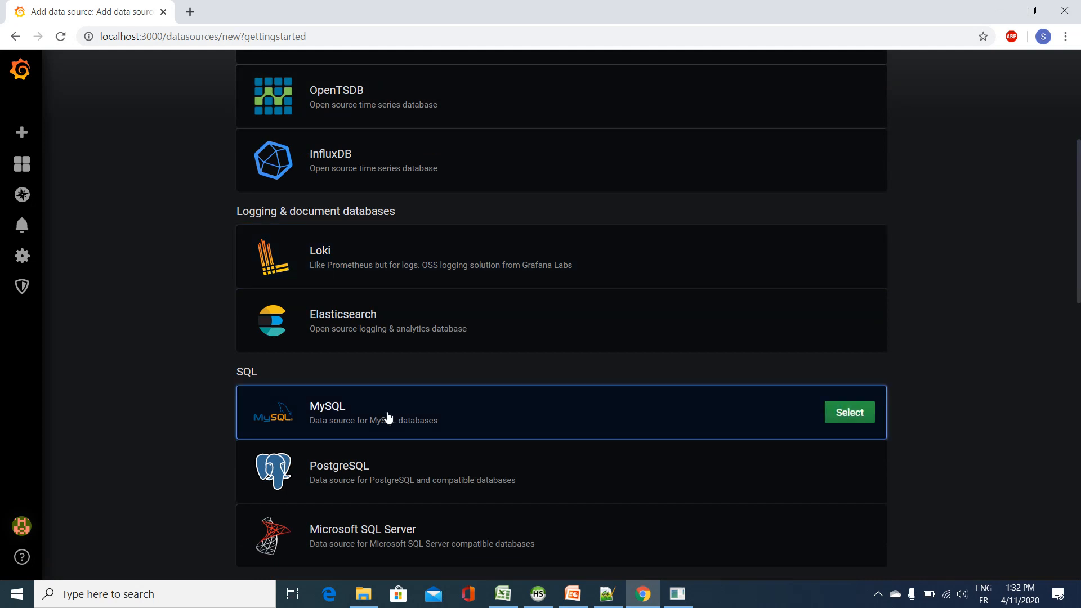
pyautogui.click(850, 413)
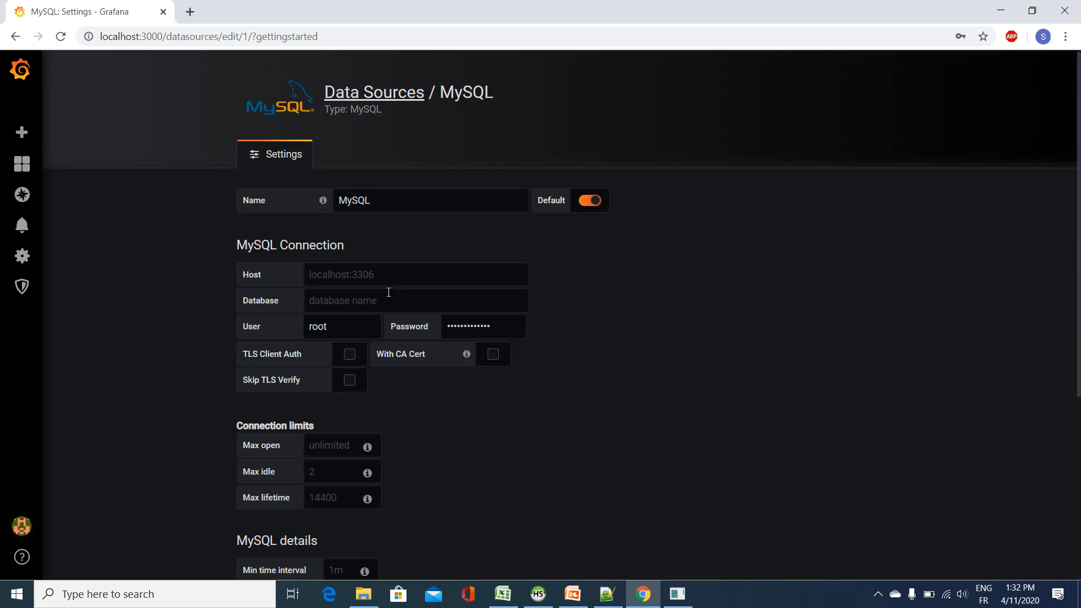
# Step: Check the database name in HeidiSQL, return to Chrome and set the MySQL connection's database to covid19
pyautogui.click(346, 301)
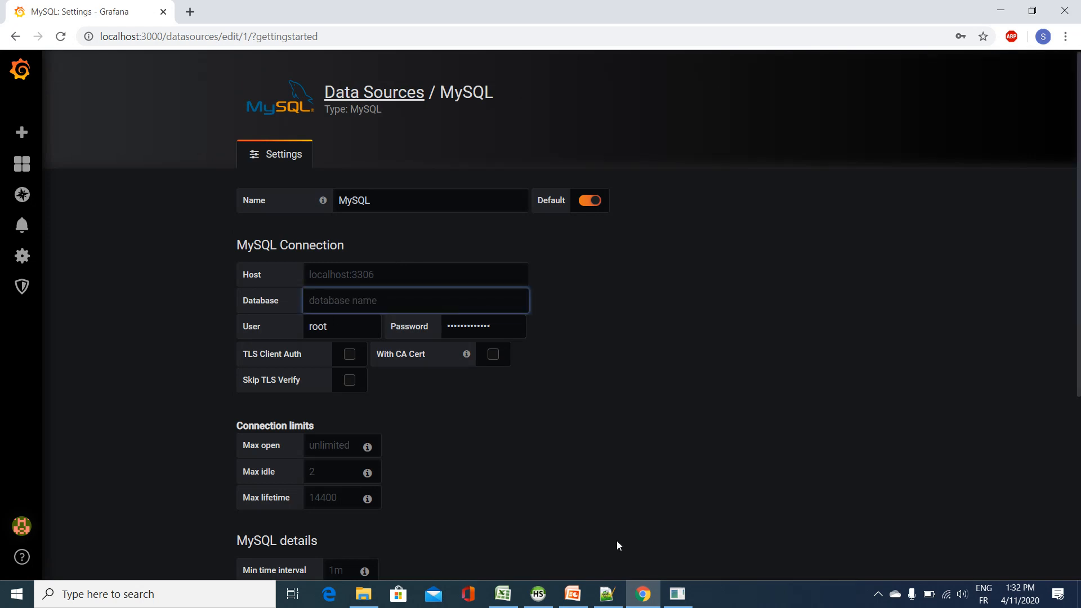
pyautogui.click(538, 594)
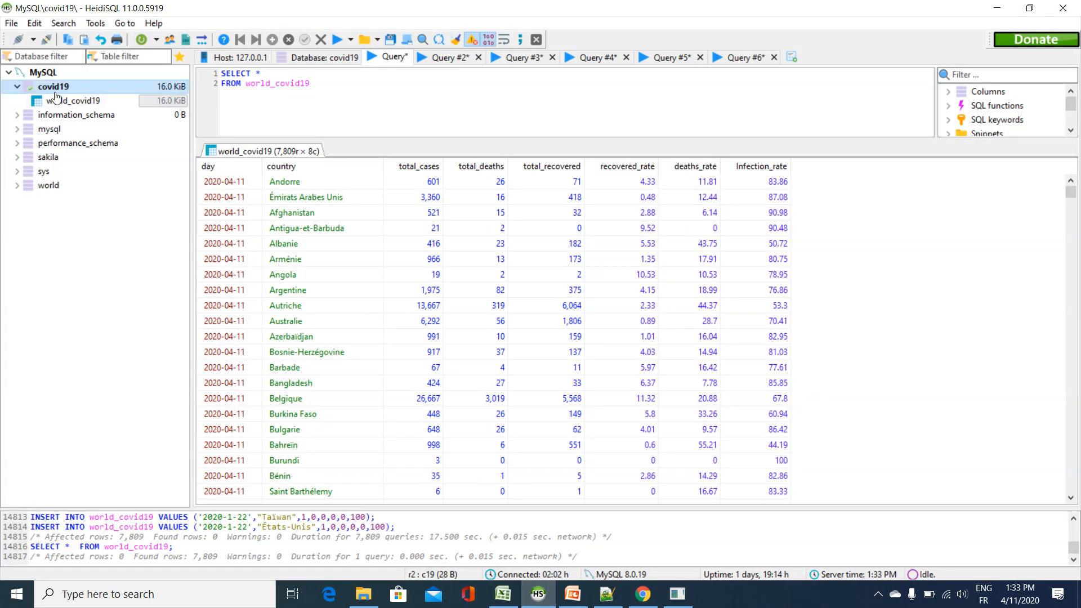
pyautogui.click(999, 9)
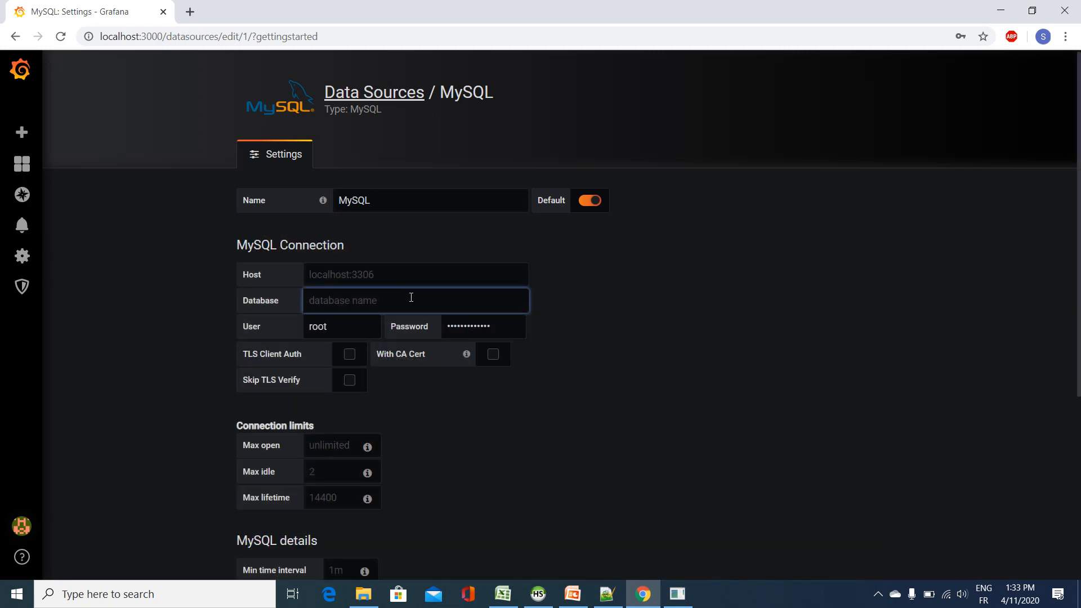
pyautogui.write('covid19')
# Step: Enter the root user's database password, and save and test the MySQL data source
pyautogui.click(365, 326)
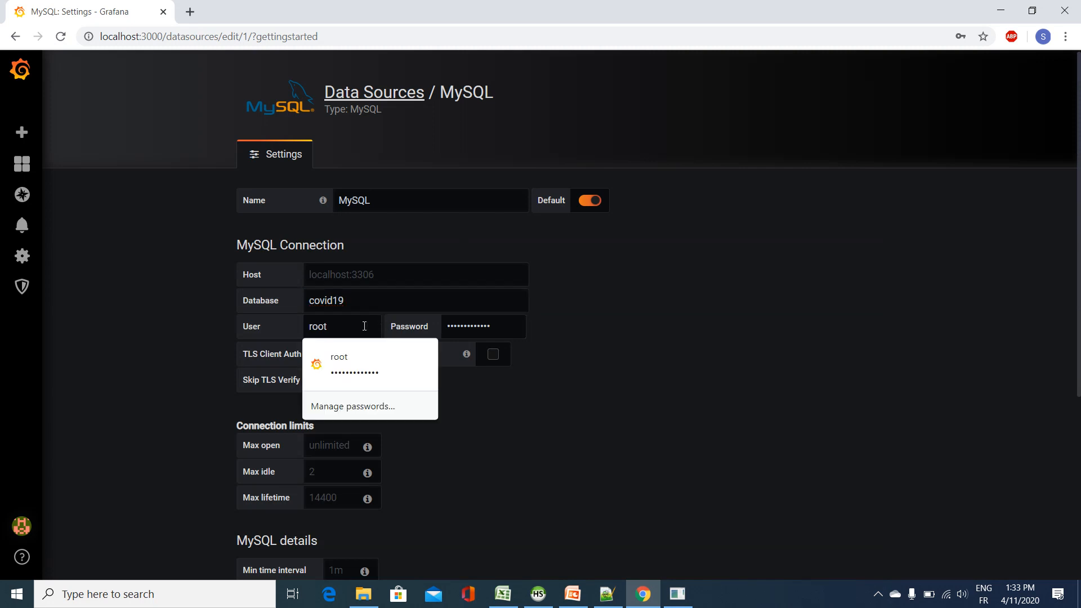
pyautogui.press('Tab')
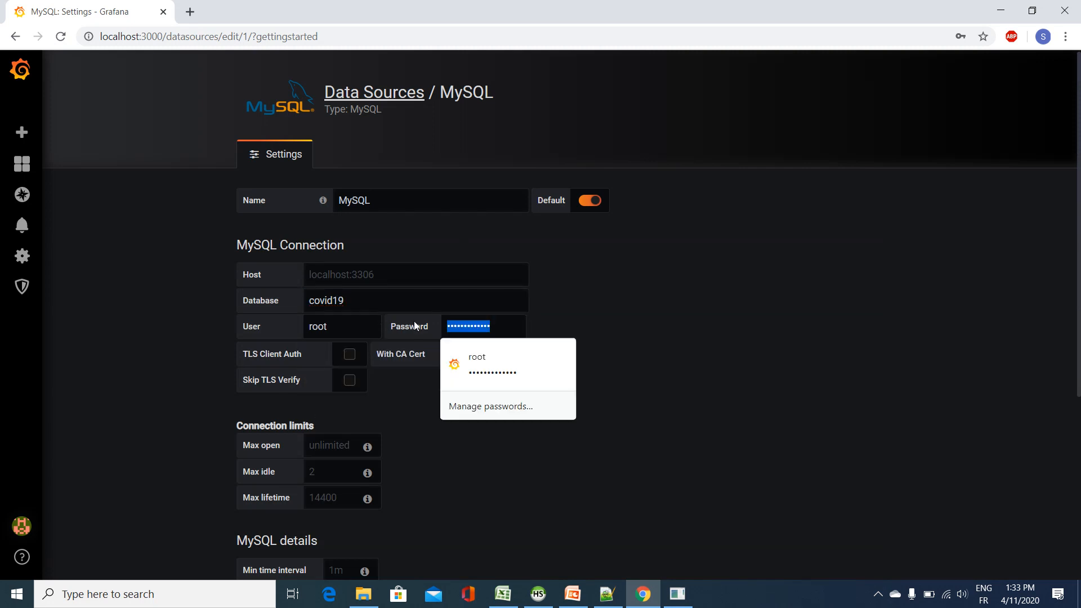
pyautogui.write('•••••••')
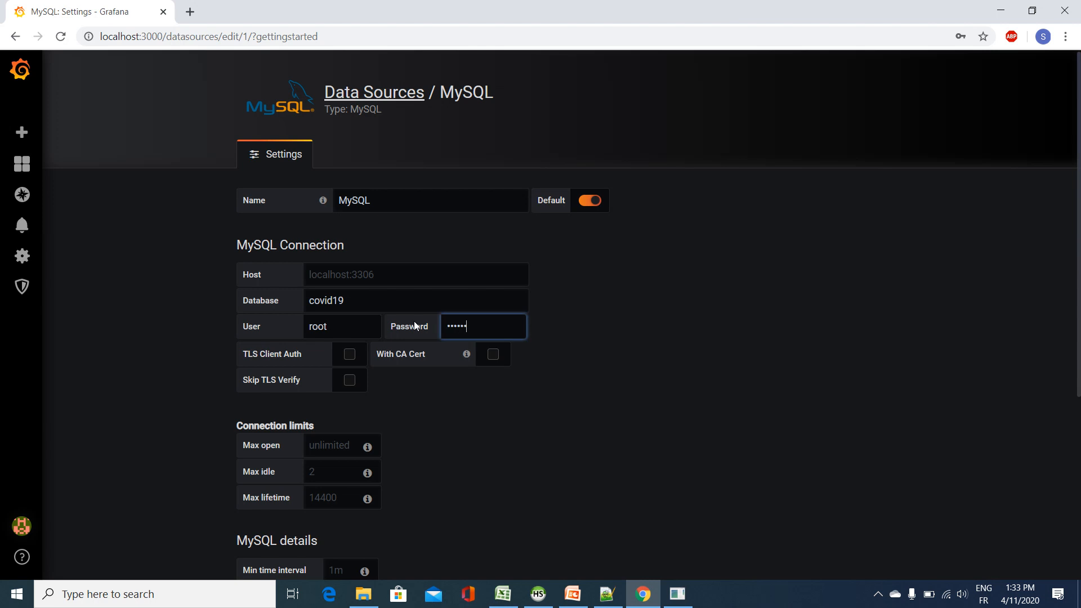
pyautogui.write('••••••')
pyautogui.scroll(-5, 539, 379)
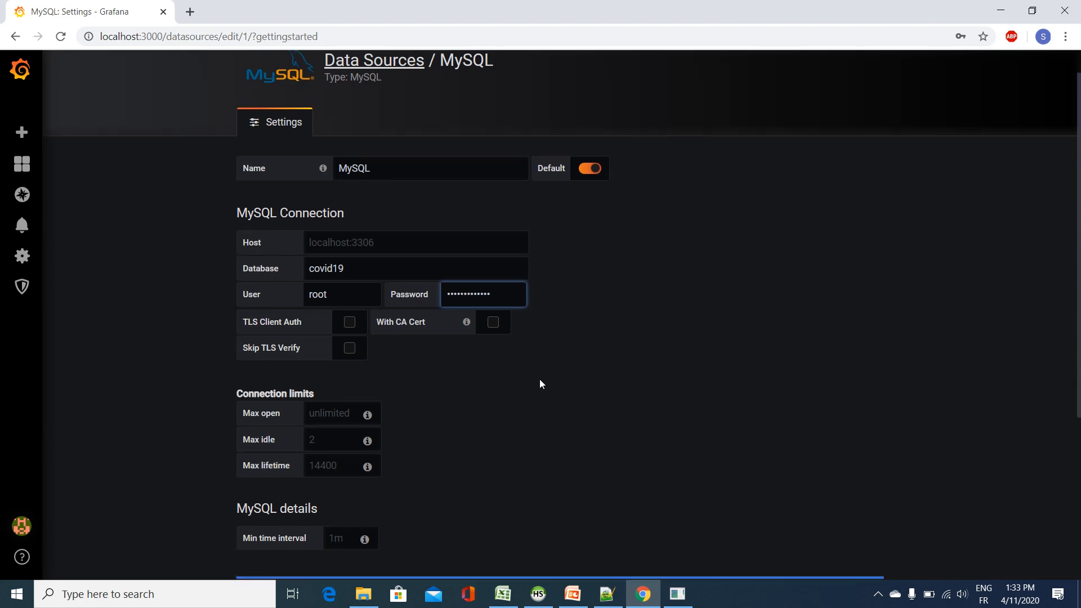
pyautogui.click(284, 498)
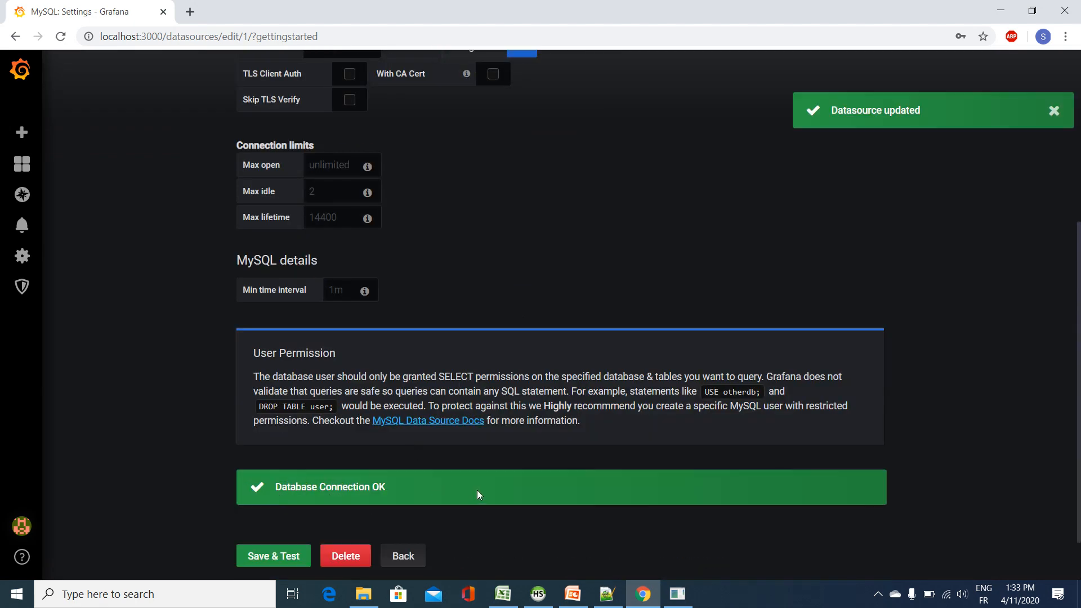
# Step: Create a new Grafana dashboard
pyautogui.scroll(5, 512, 278)
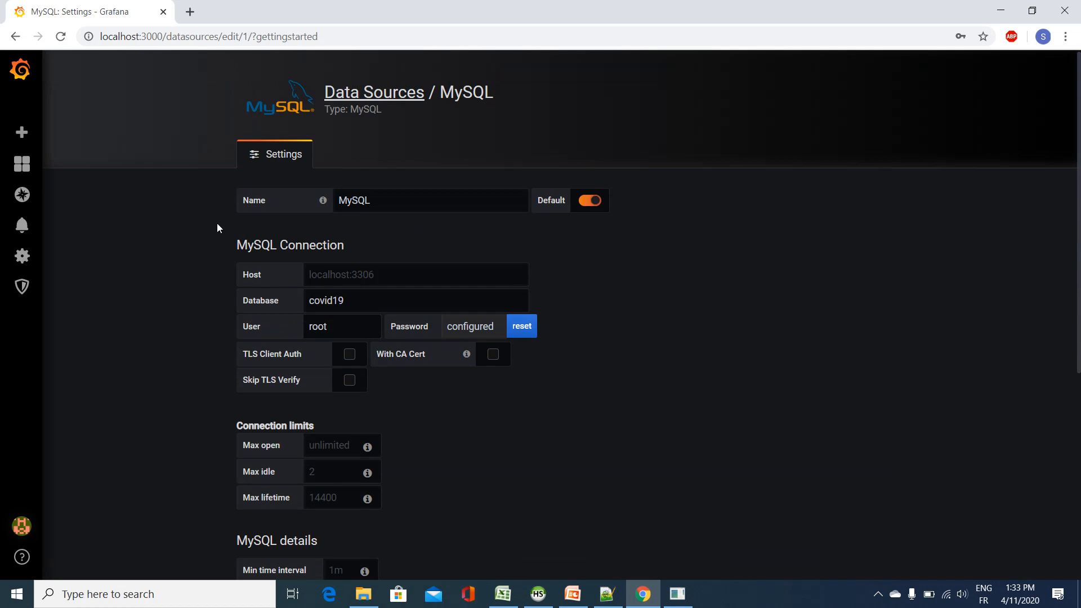
pyautogui.moveTo(23, 163)
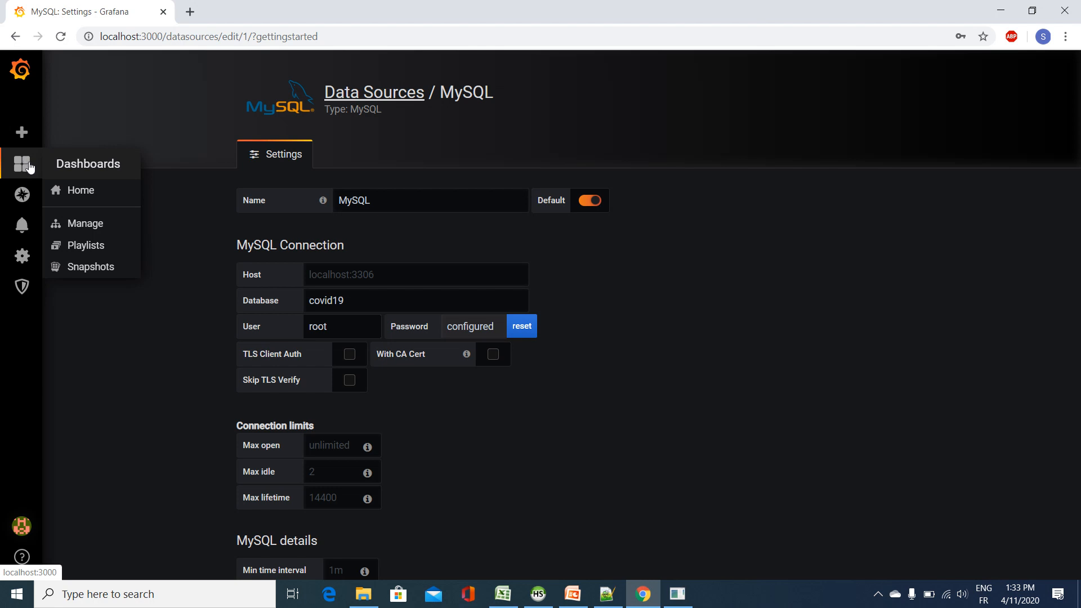
pyautogui.moveTo(22, 132)
pyautogui.click(95, 159)
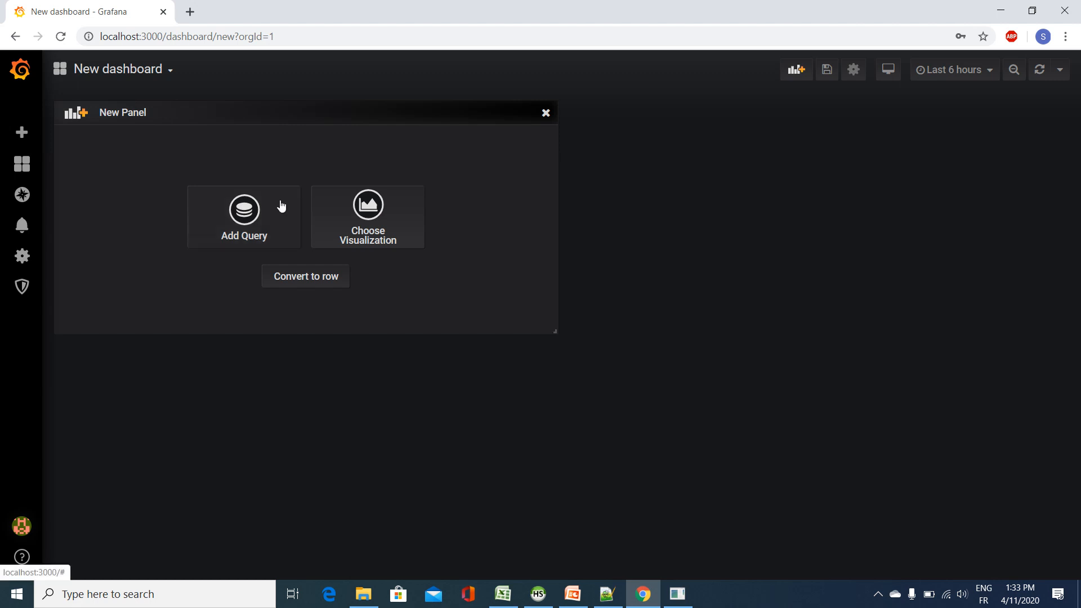
# Step: Open the dashboard settings, switch to Notepad++ and correct the second dashboard name in the notes to COVID19 COUNTRY
pyautogui.click(853, 71)
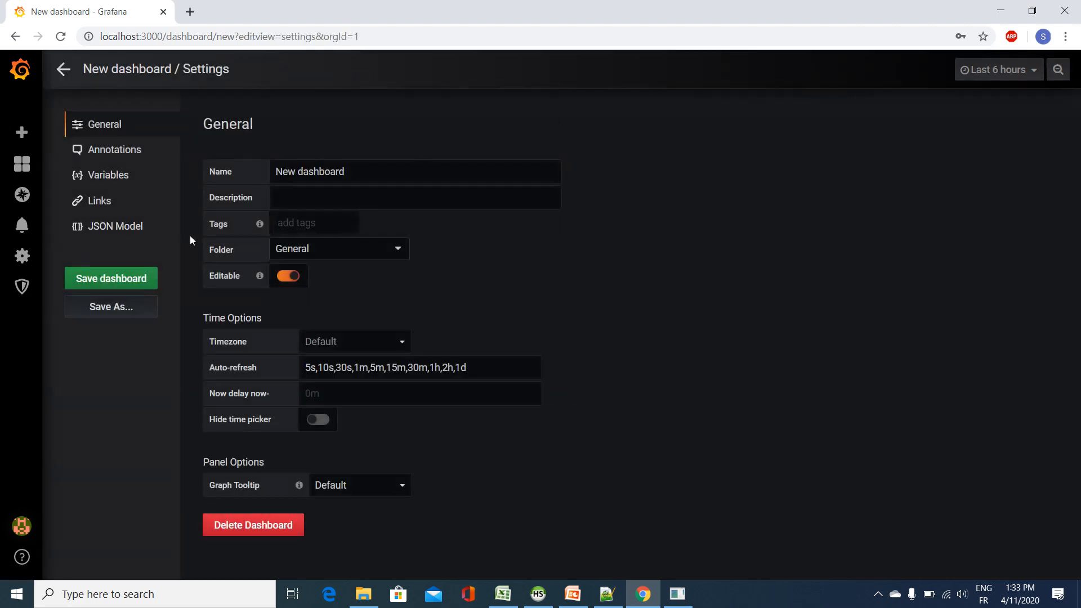
pyautogui.moveTo(352, 170); pyautogui.dragTo(254, 180)
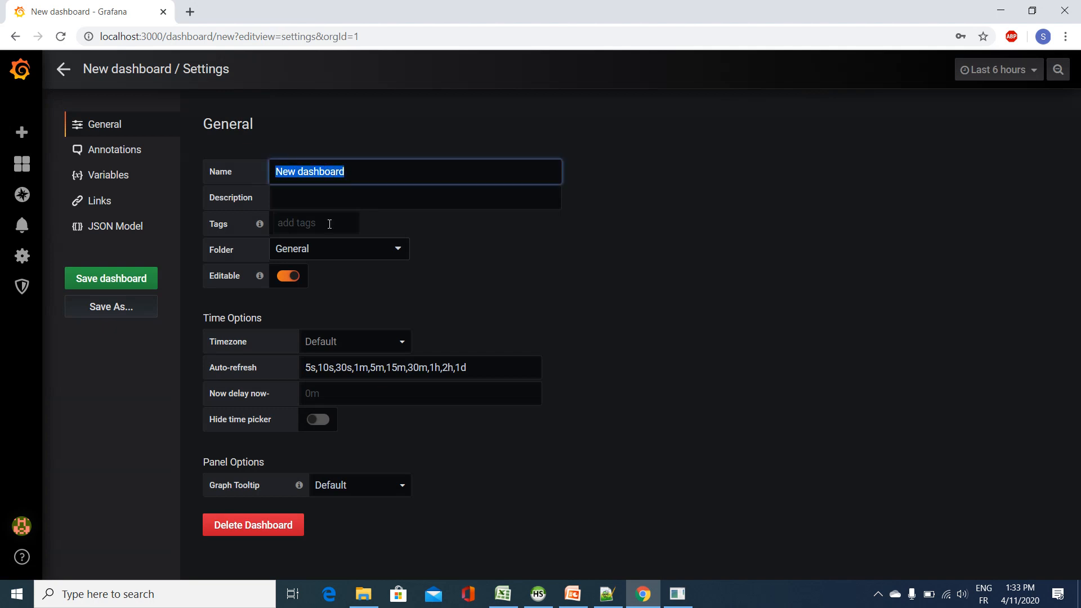
pyautogui.click(609, 595)
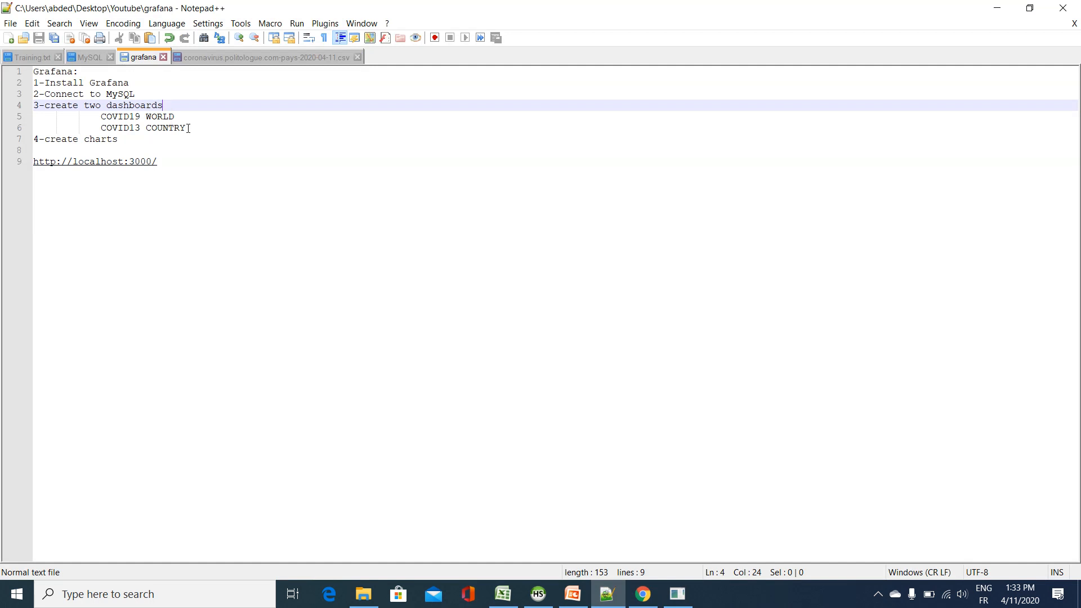
pyautogui.doubleClick(185, 128)
pyautogui.click(141, 128)
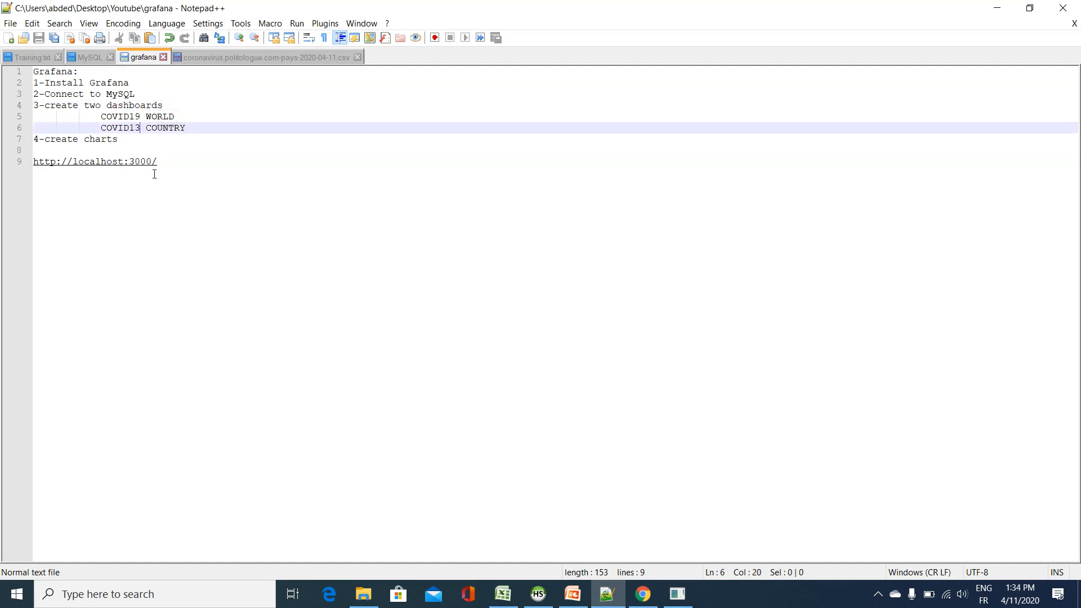
pyautogui.press('BackSpace')
pyautogui.write('9')
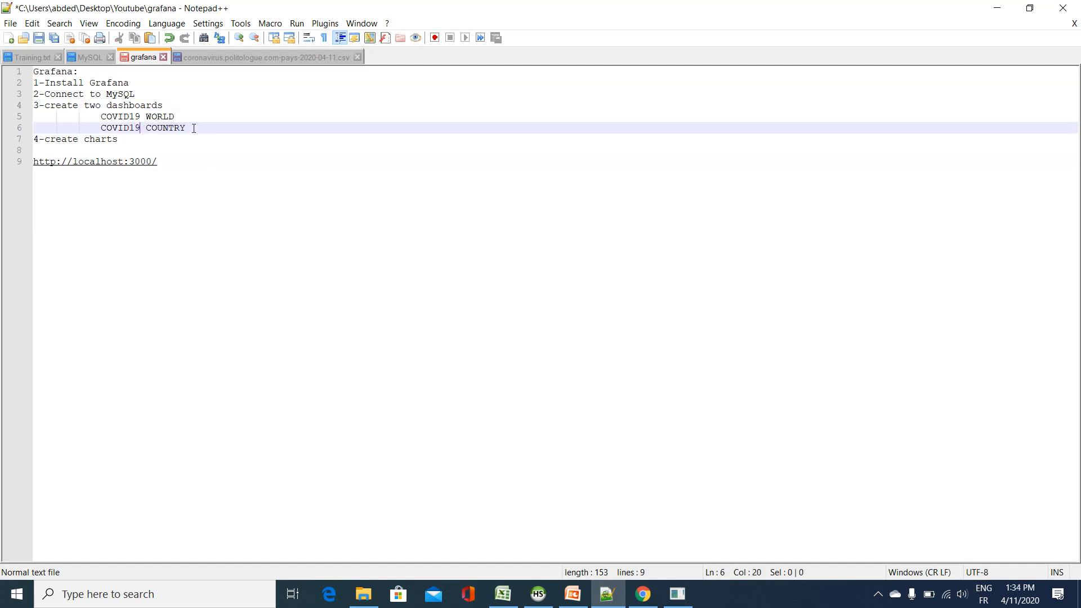
# Step: Copy COVID19 COUNTRY from the notes, return to Chrome and set it as the dashboard's name
pyautogui.moveTo(194, 129); pyautogui.dragTo(95, 130)
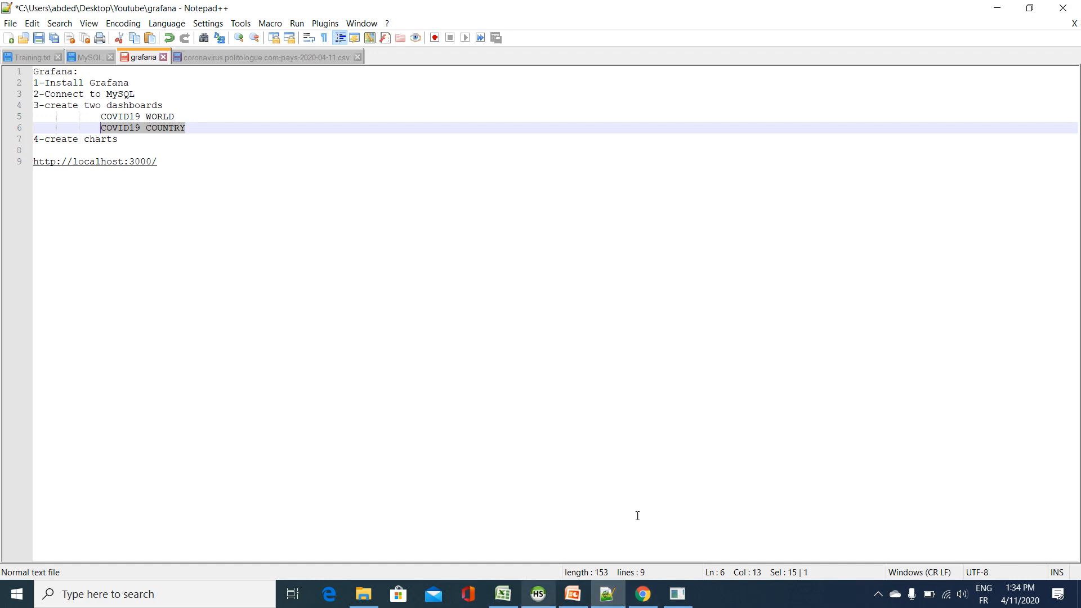
pyautogui.click(988, 14)
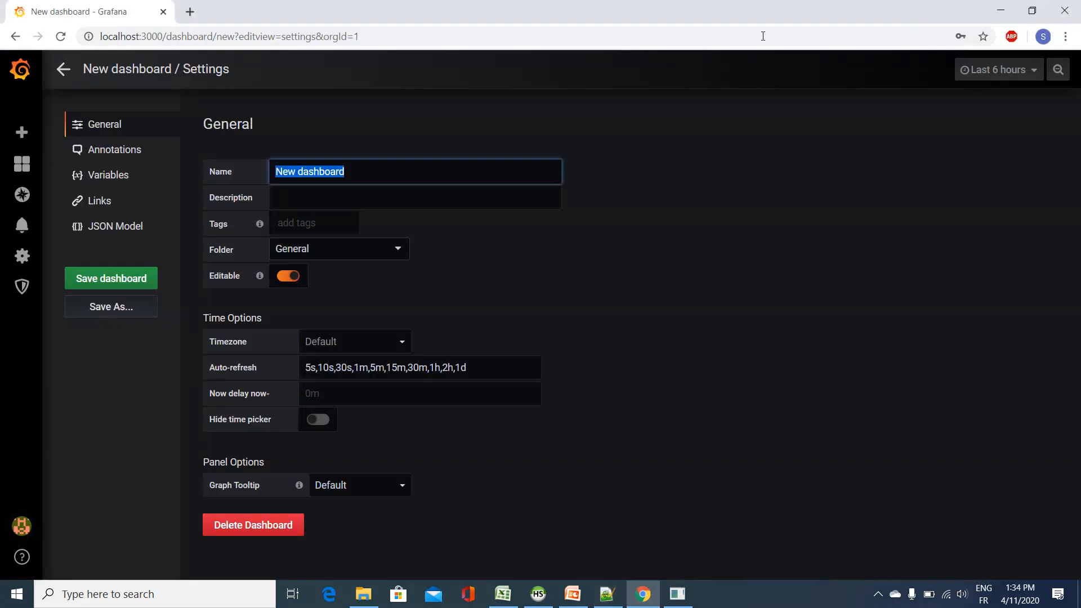
pyautogui.click(379, 171)
pyautogui.moveTo(379, 171); pyautogui.dragTo(265, 170)
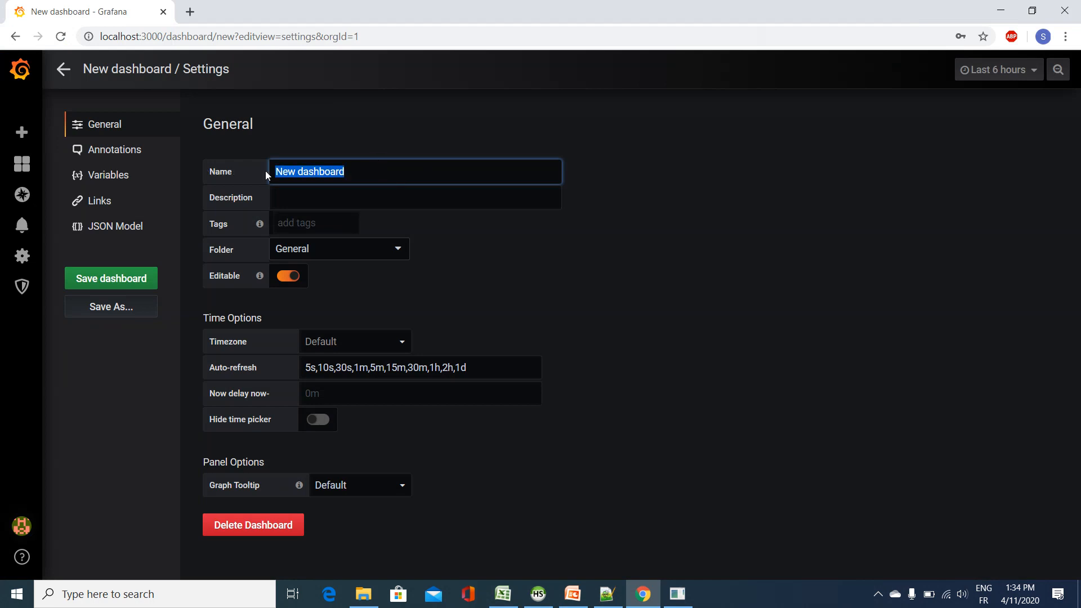
pyautogui.write('COVID19 COUNTRY')
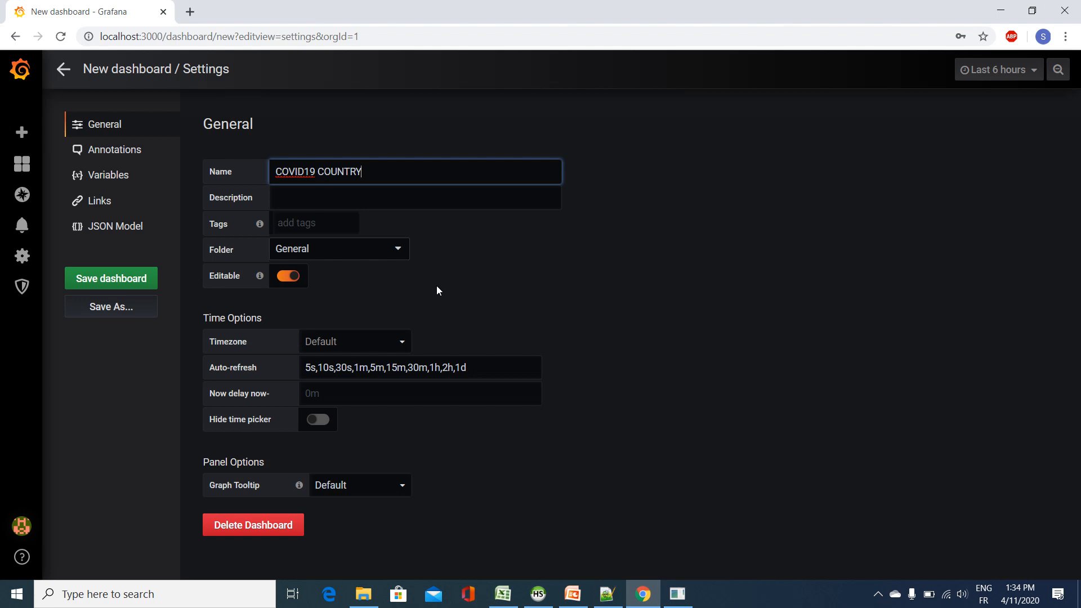
# Step: Start a new dashboard variable of type Query named Country, with MySQL as its data source
pyautogui.click(127, 174)
pyautogui.click(561, 248)
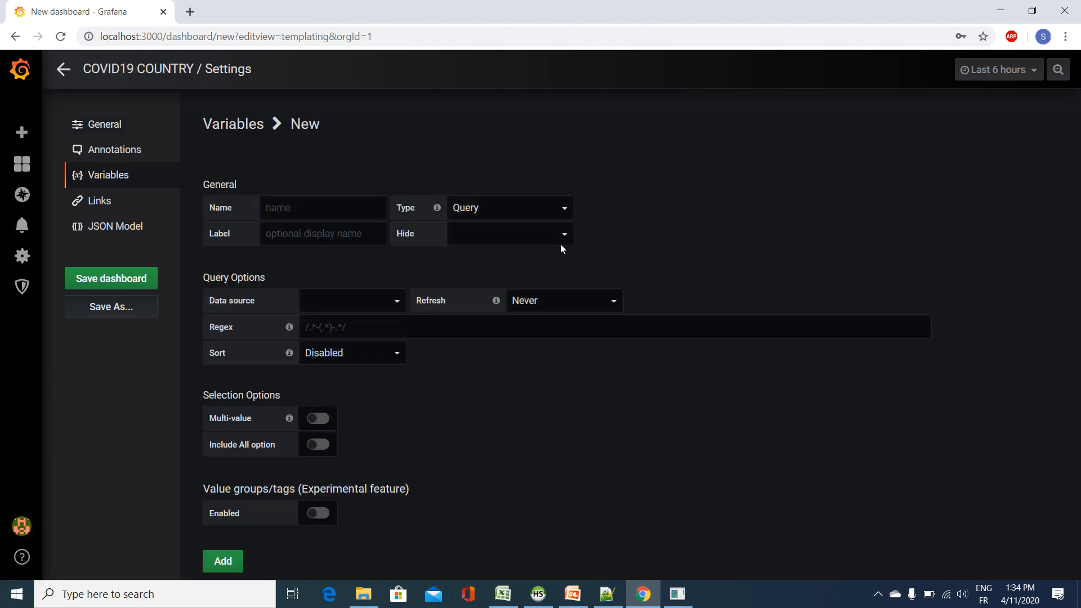
pyautogui.click(307, 211)
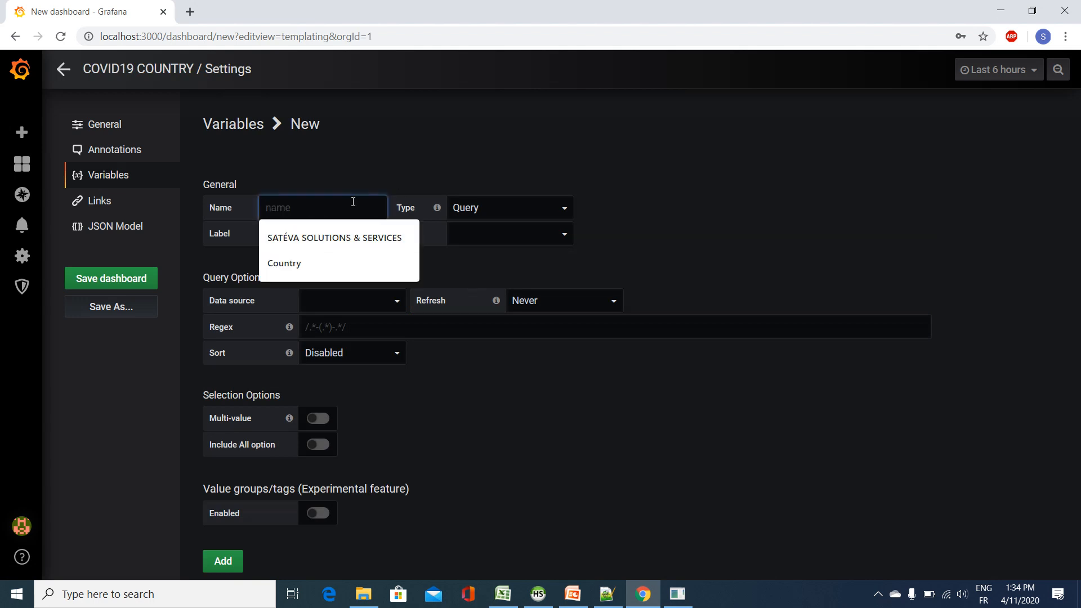
pyautogui.write('Country')
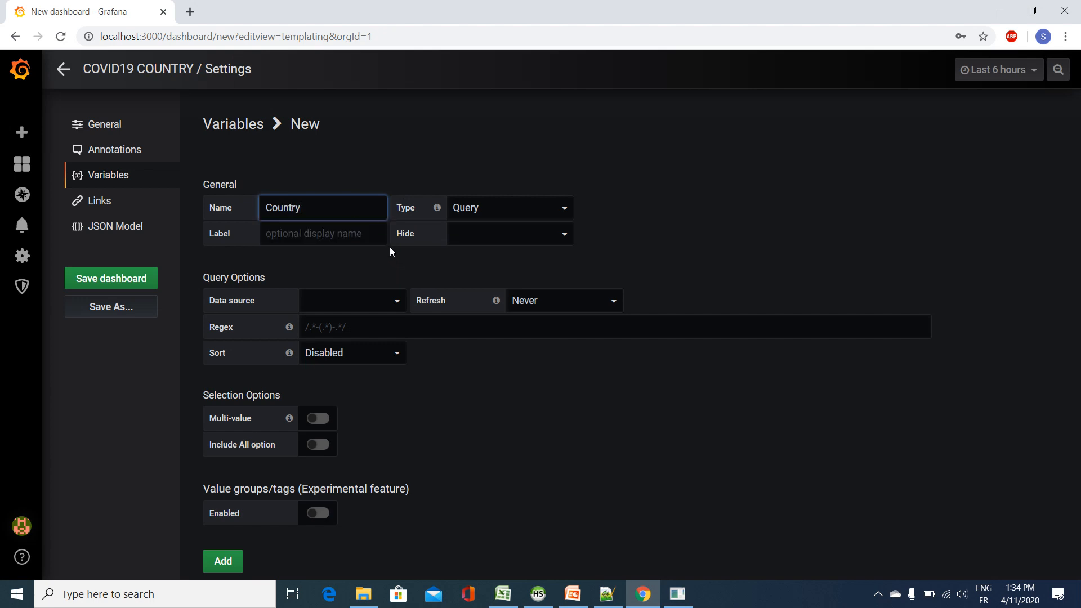
pyautogui.click(376, 300)
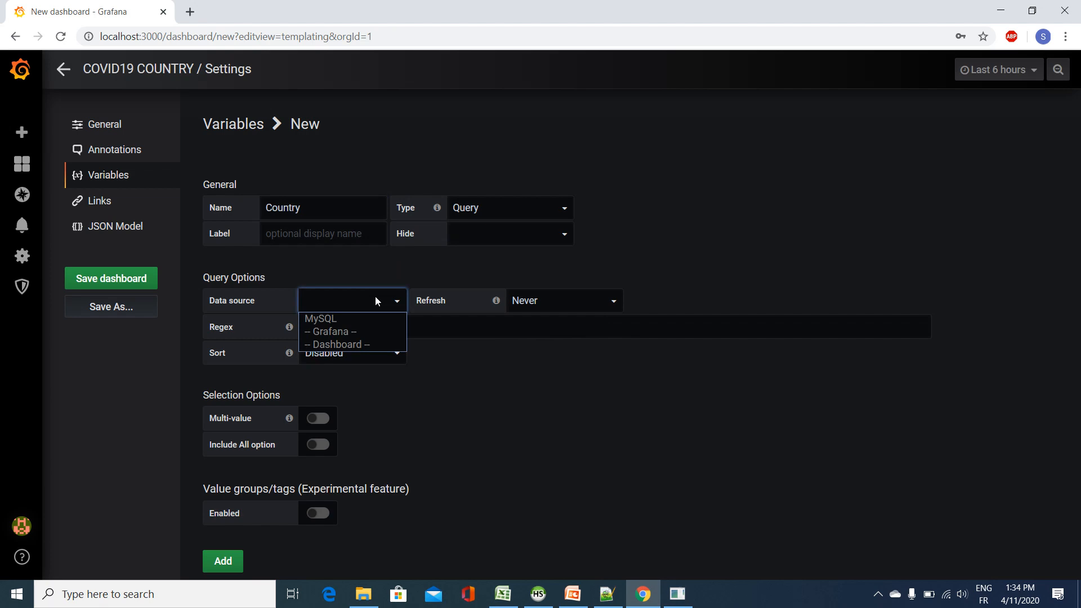
pyautogui.click(331, 319)
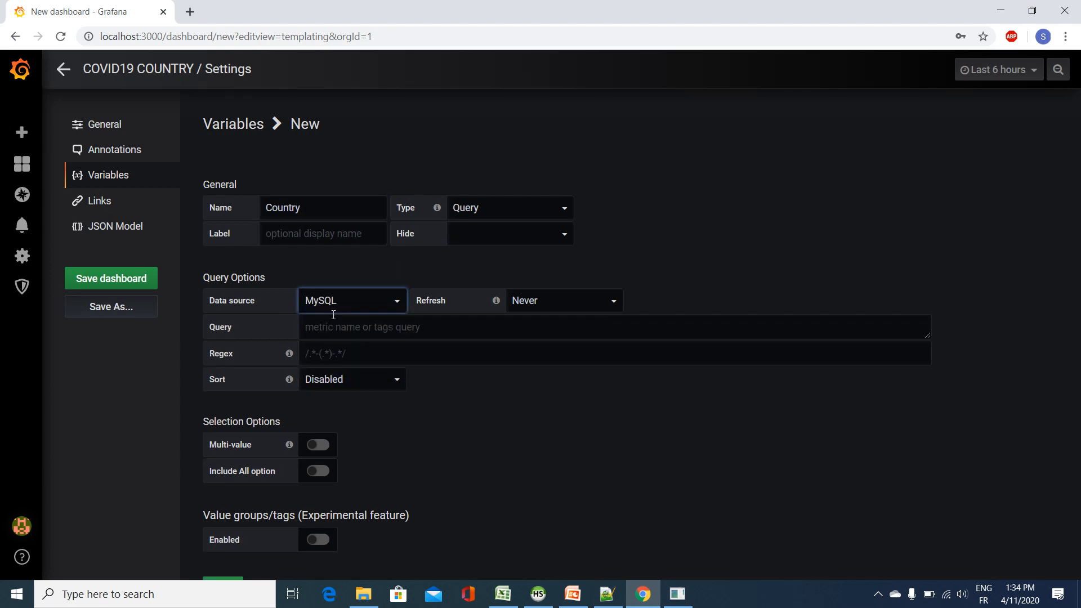
# Step: Switch to HeidiSQL and replace the existing query with SELECT DISTINCT country FROM world_covid19, then run it
pyautogui.click(539, 598)
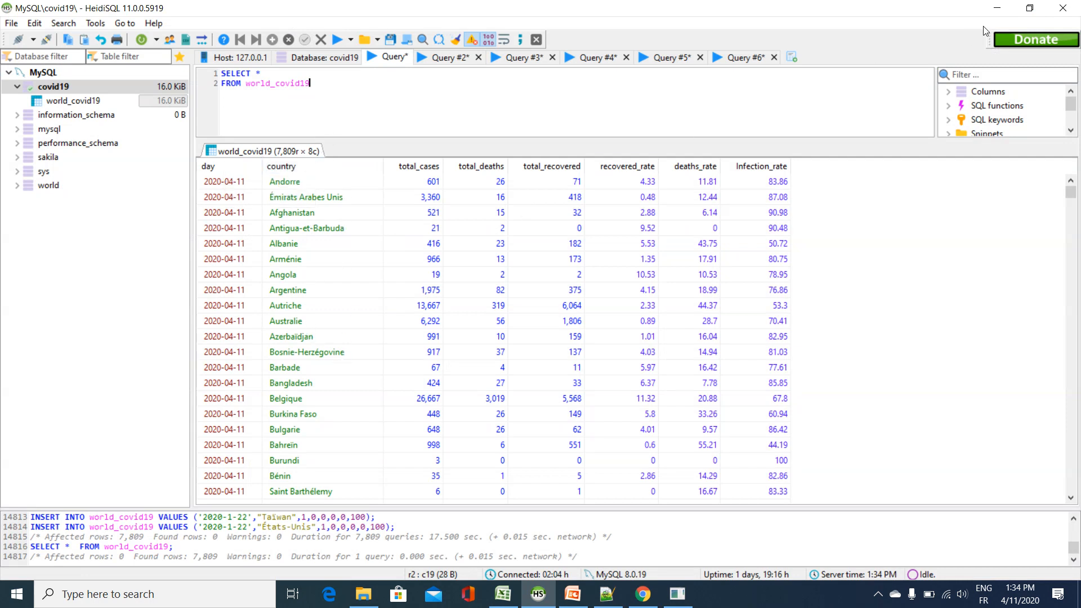
pyautogui.click(996, 8)
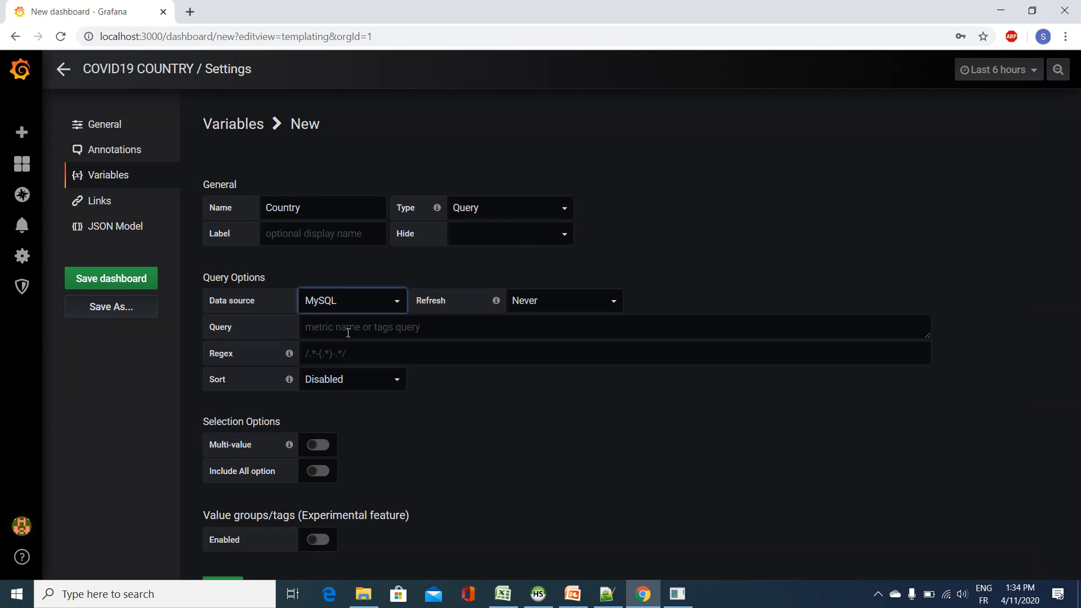
pyautogui.click(349, 328)
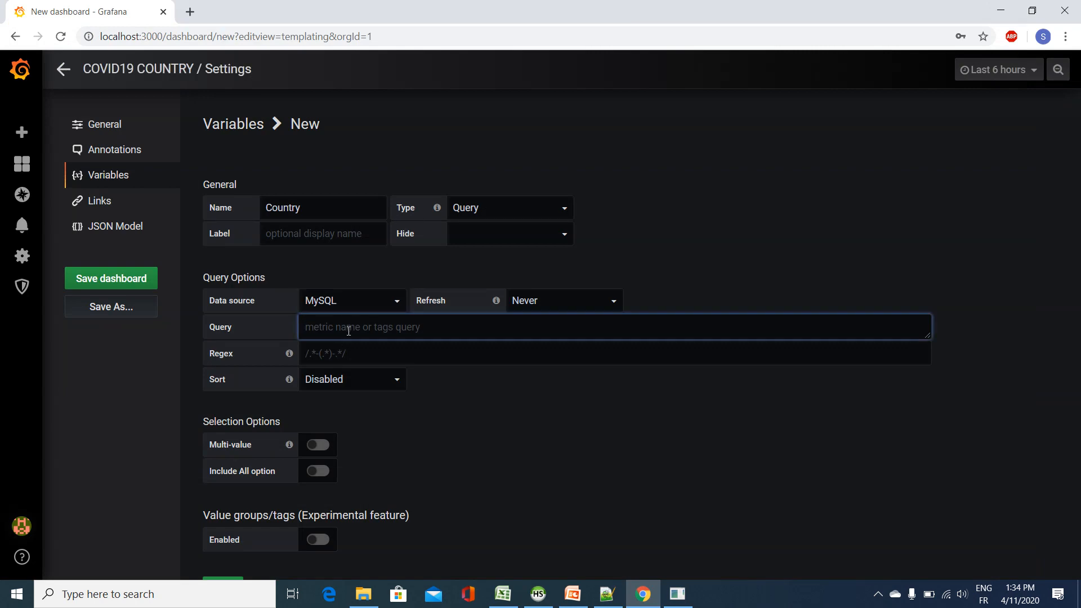
pyautogui.click(538, 594)
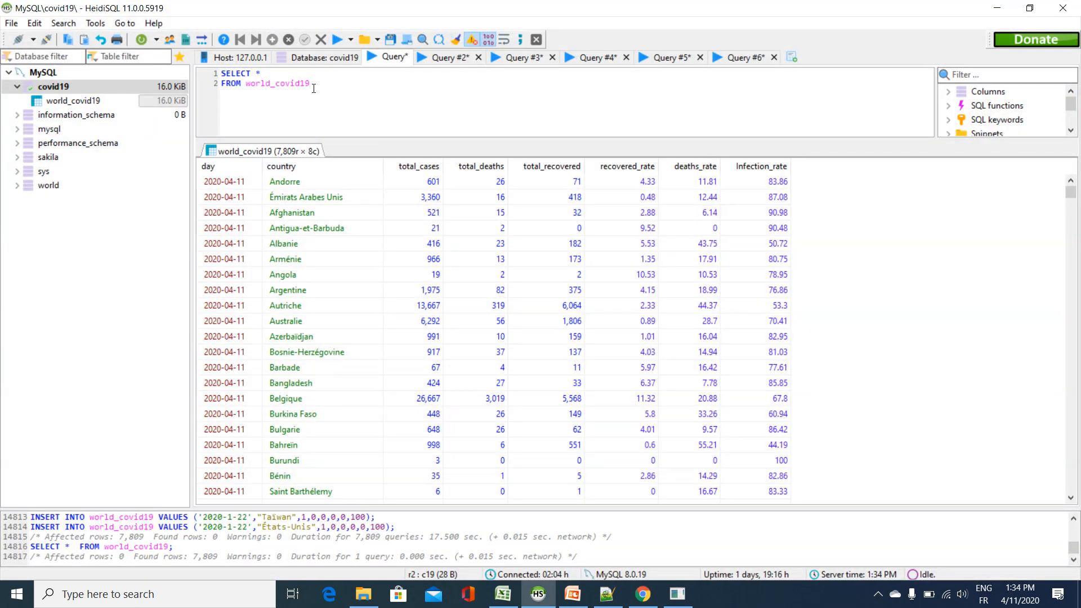
pyautogui.hotkey('ctrl', 'a')
pyautogui.write('se')
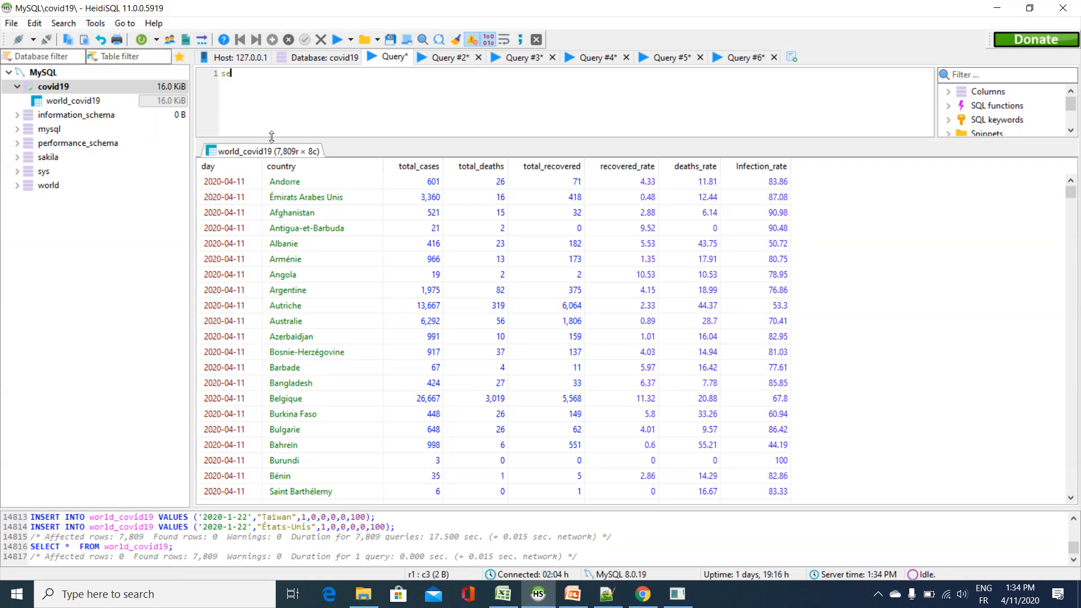
pyautogui.write('lect')
pyautogui.write('dinstinct')
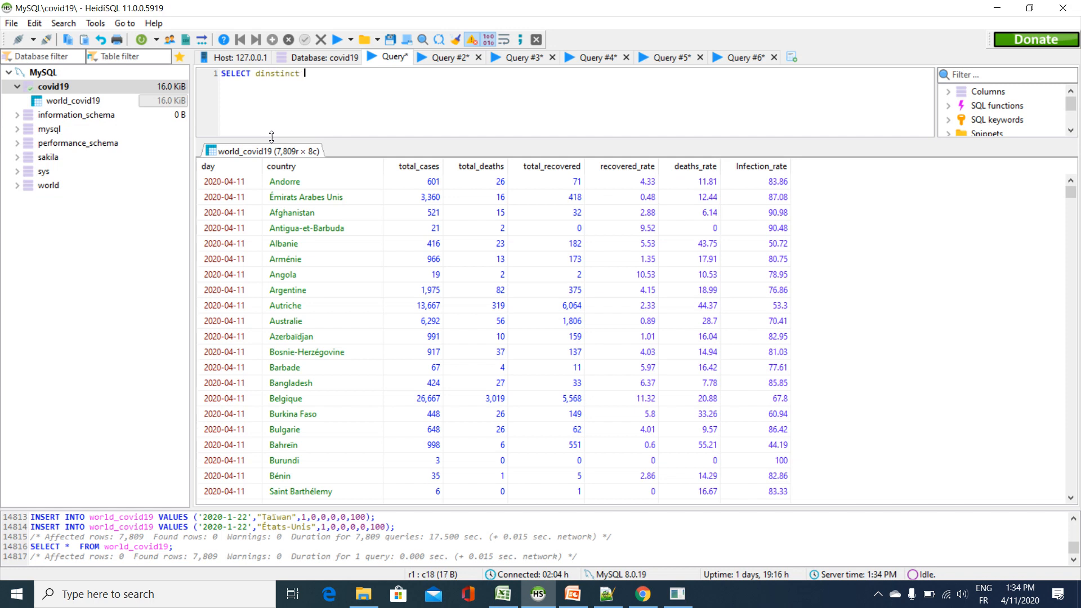
pyautogui.press('BackSpace')
pyautogui.press('BackSpace')
pyautogui.press('BackSpace')
pyautogui.press('BackSpace')
pyautogui.press('BackSpace')
pyautogui.press('BackSpace')
pyautogui.press('BackSpace')
pyautogui.press('BackSpace')
pyautogui.write('stinct country')
pyautogui.press('Return')
pyautogui.write('FROM w')
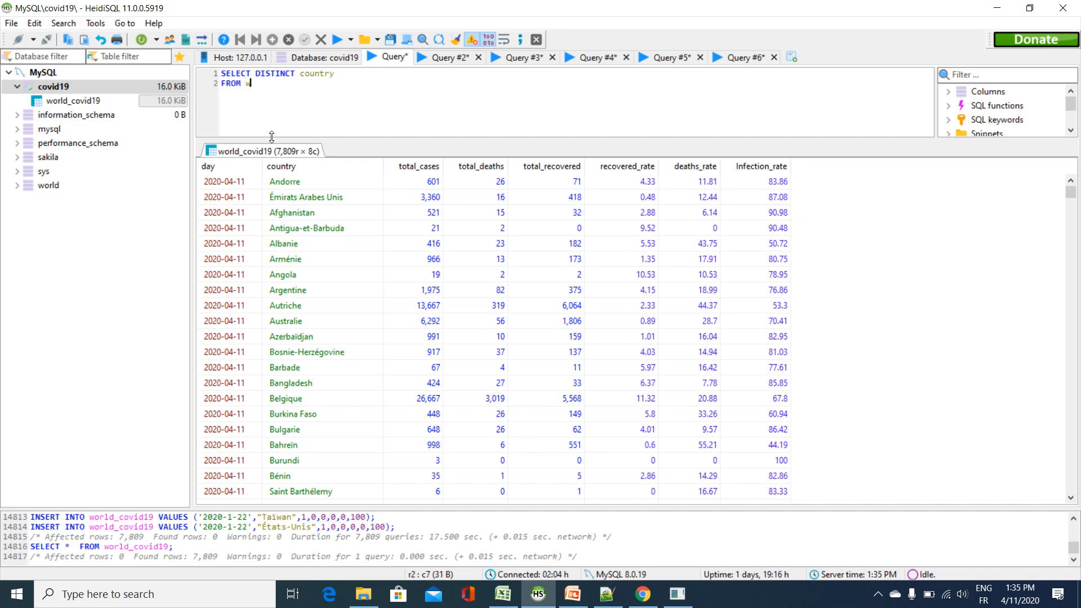
pyautogui.write('orld_covid19')
pyautogui.click(336, 39)
# Step: Copy the query, return to Chrome and set the variable's query to SELECT DISTINCT country FROM world_covid19 order by country
pyautogui.moveTo(312, 84); pyautogui.dragTo(198, 72)
pyautogui.hotkey('ctrl', 'c')
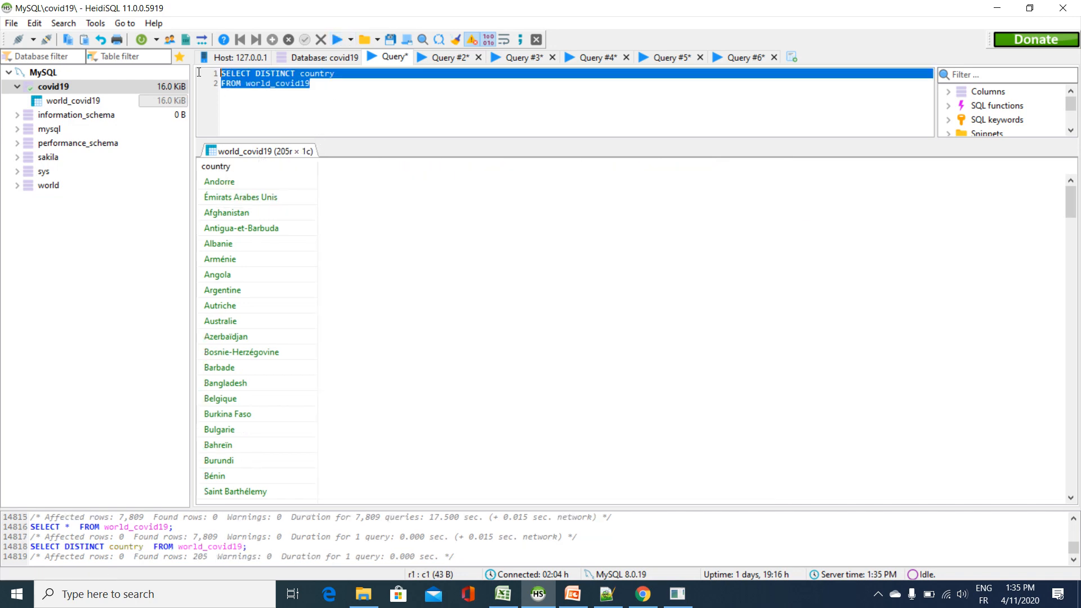
pyautogui.click(642, 594)
pyautogui.hotkey('ctrl', 'v')
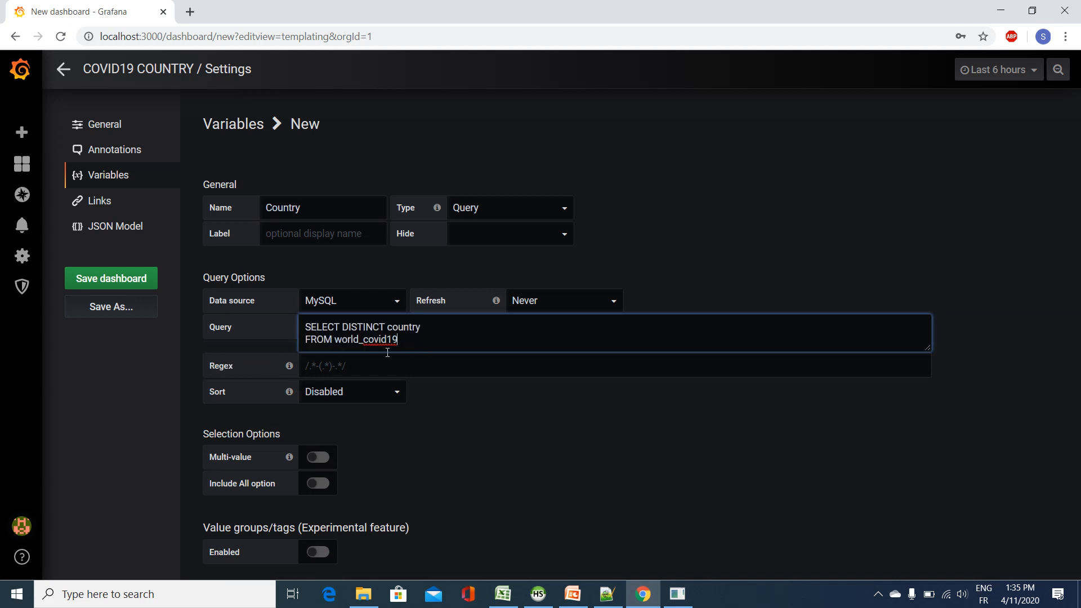
pyautogui.press('BackSpace')
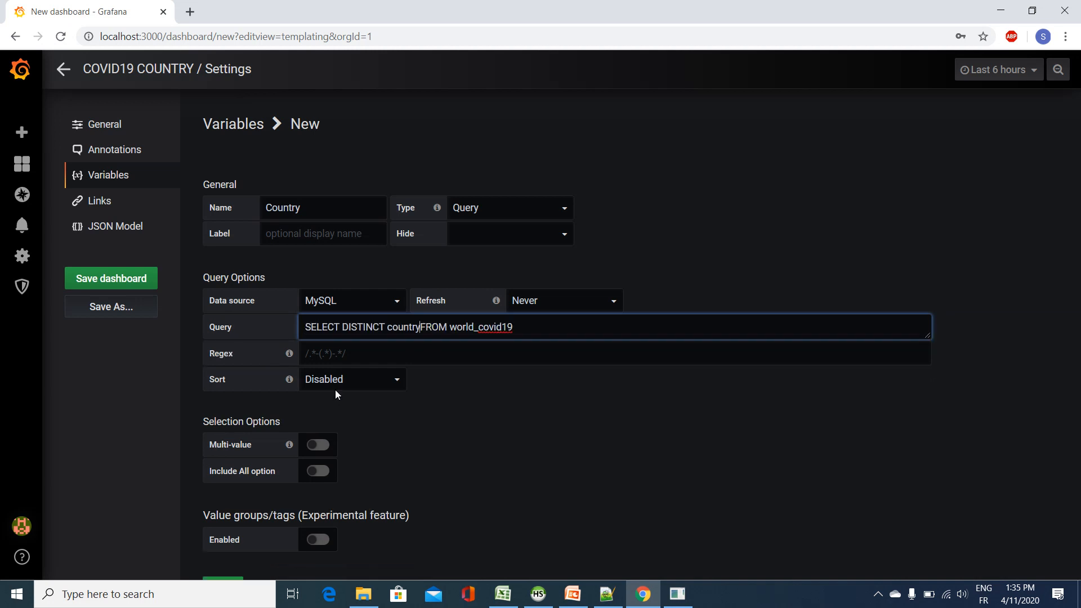
pyautogui.click(523, 331)
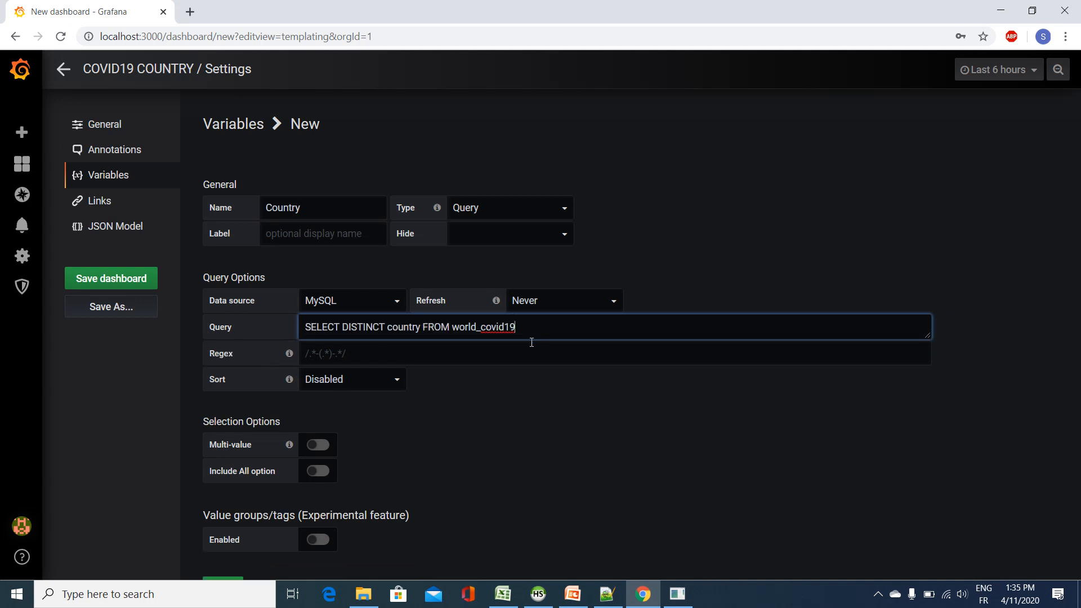
pyautogui.write('order by country')
# Step: Load the preview of the Country variable's values and add the variable to the dashboard
pyautogui.scroll(-1, 428, 407)
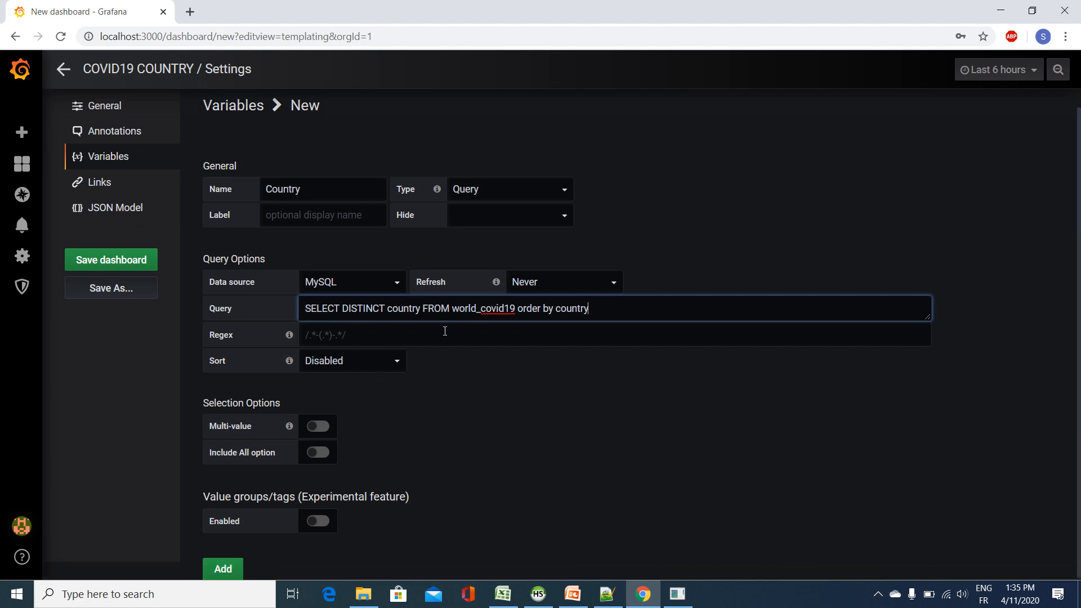
pyautogui.click(444, 337)
pyautogui.scroll(-2, 455, 437)
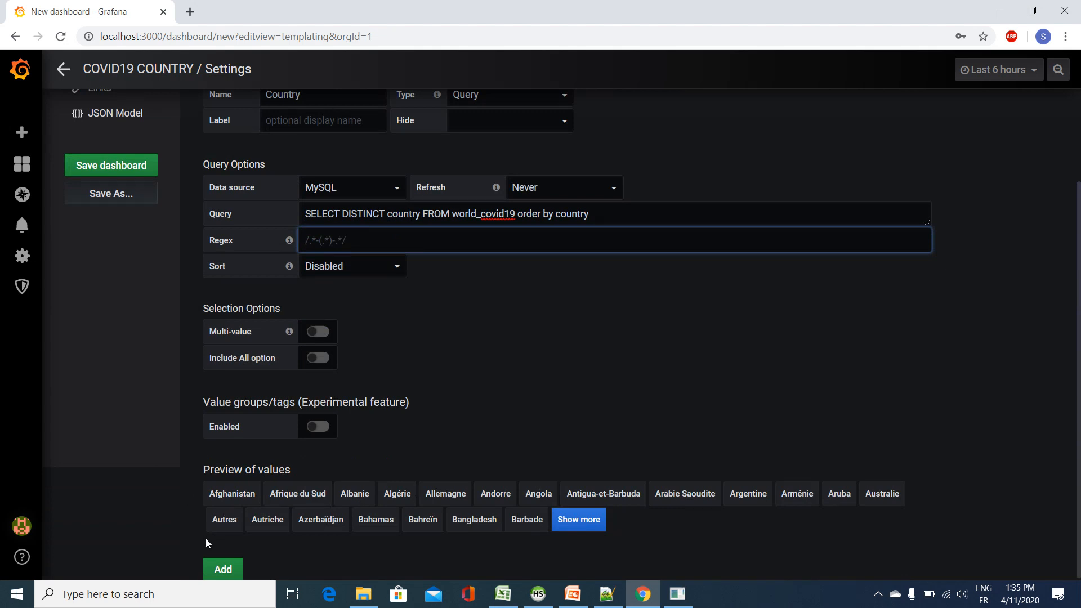
pyautogui.click(224, 569)
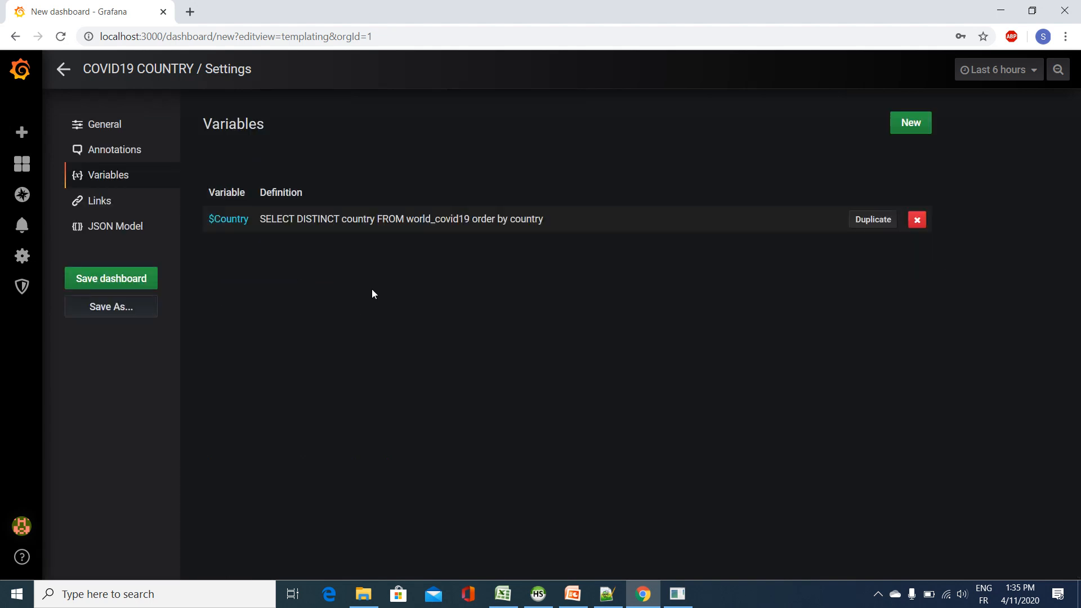
# Step: Save the dashboard under the name COVID19 COUNTRY in the General folder
pyautogui.click(140, 278)
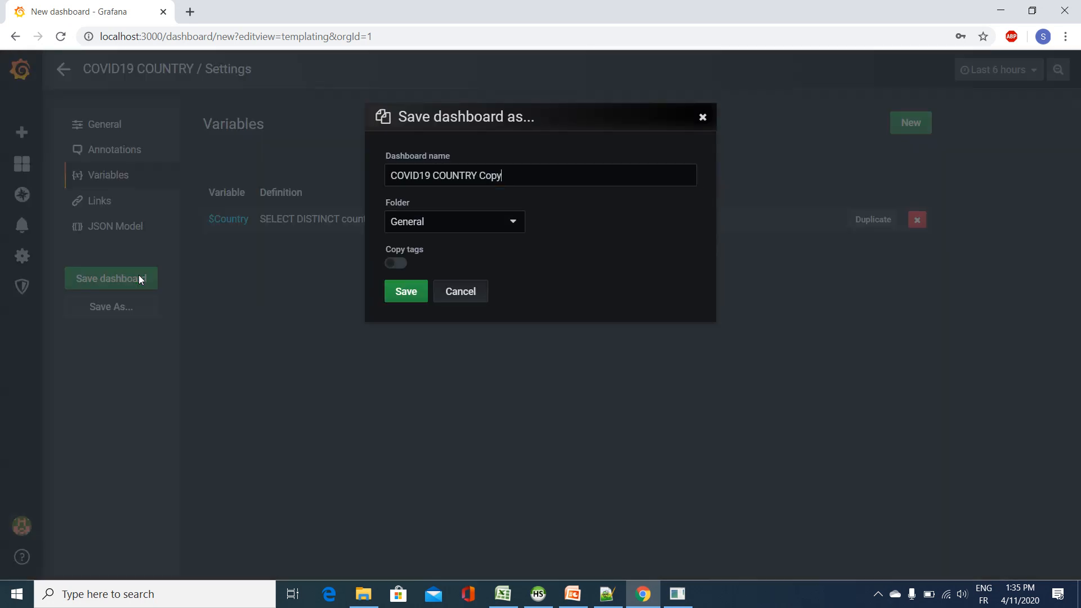
pyautogui.moveTo(503, 175); pyautogui.dragTo(476, 175)
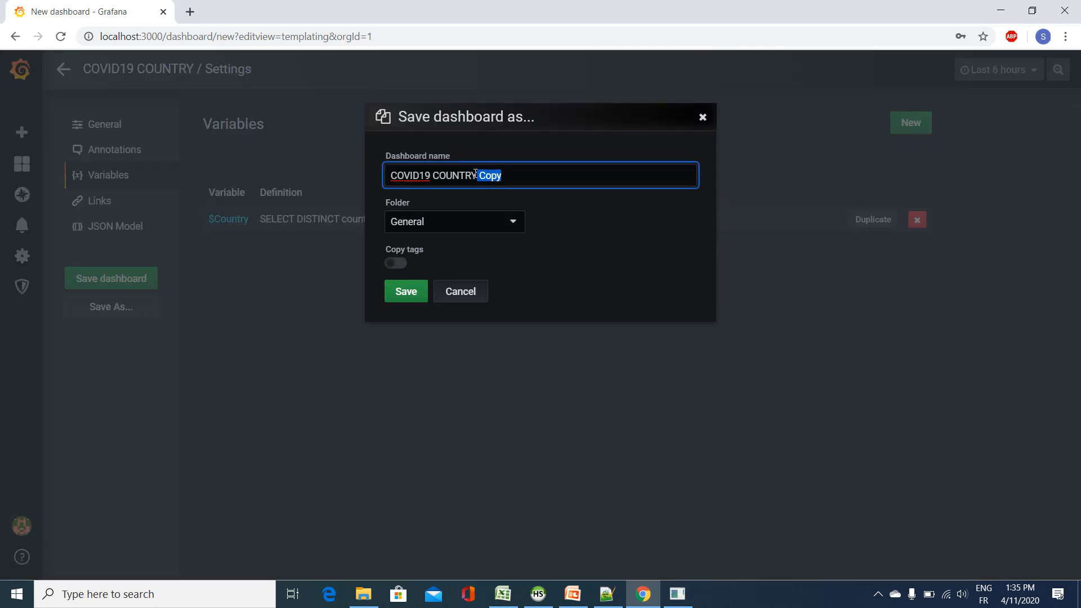
pyautogui.press('BackSpace')
pyautogui.press('Return')
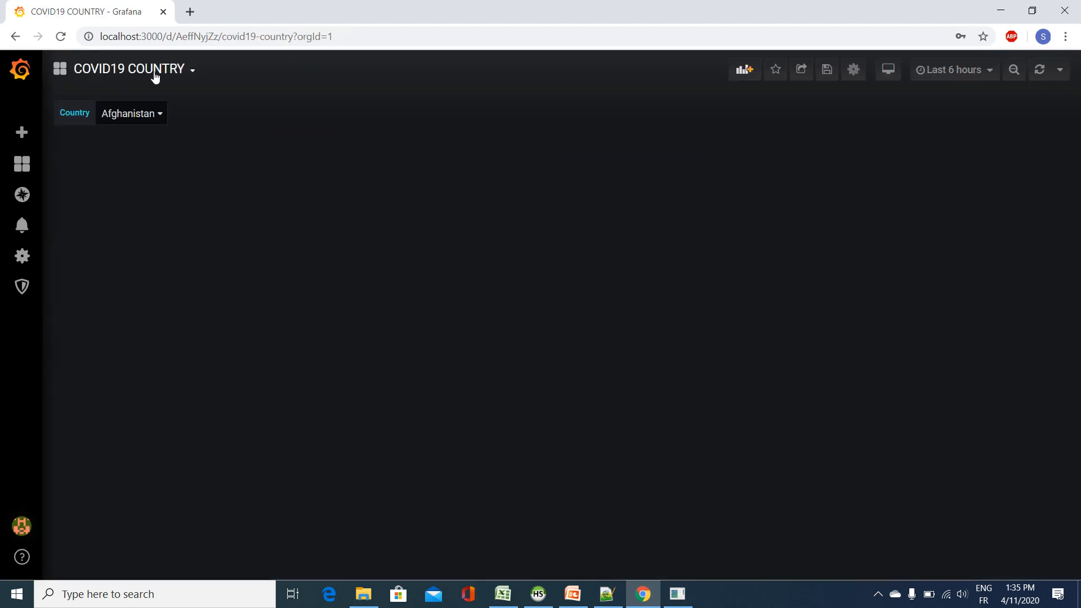
# Step: Browse the selectable values of the dashboard's Country variable and close the list without changing the selection
pyautogui.click(151, 114)
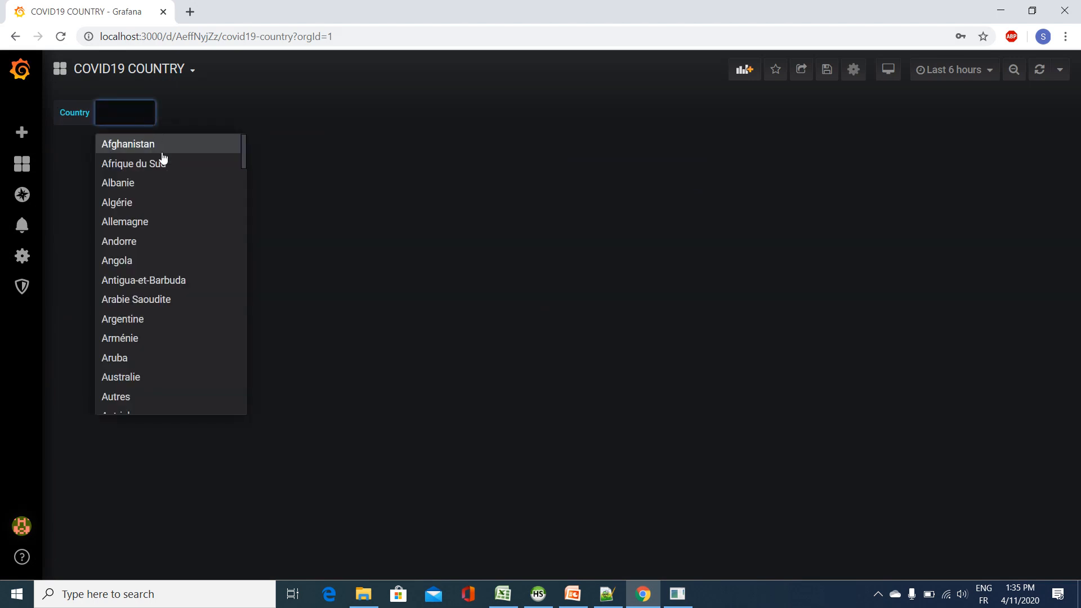
pyautogui.scroll(-10, 168, 197)
pyautogui.scroll(-7, 164, 243)
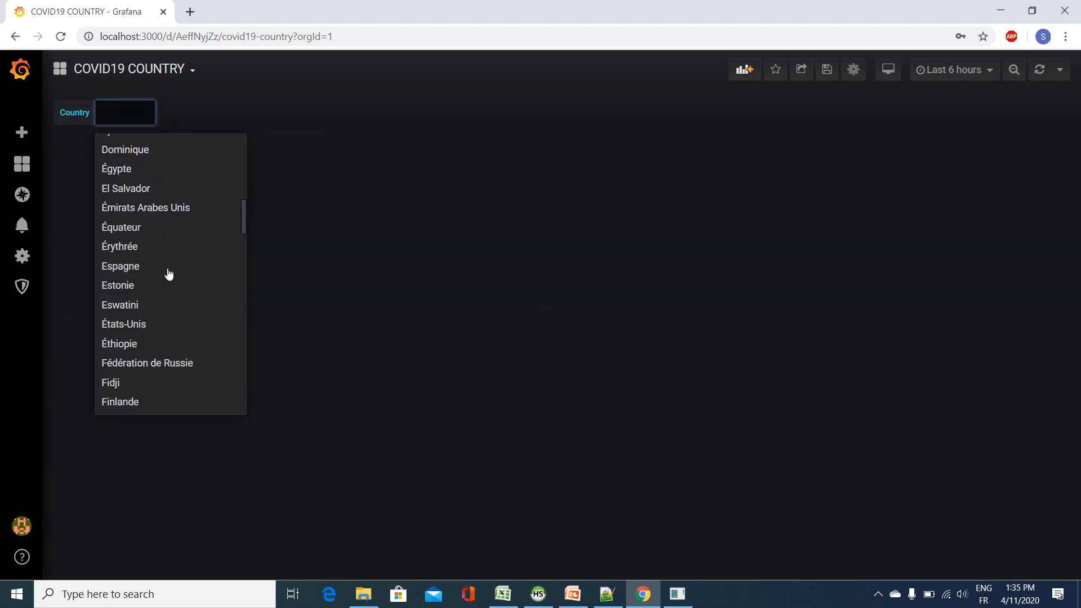
pyautogui.click(289, 82)
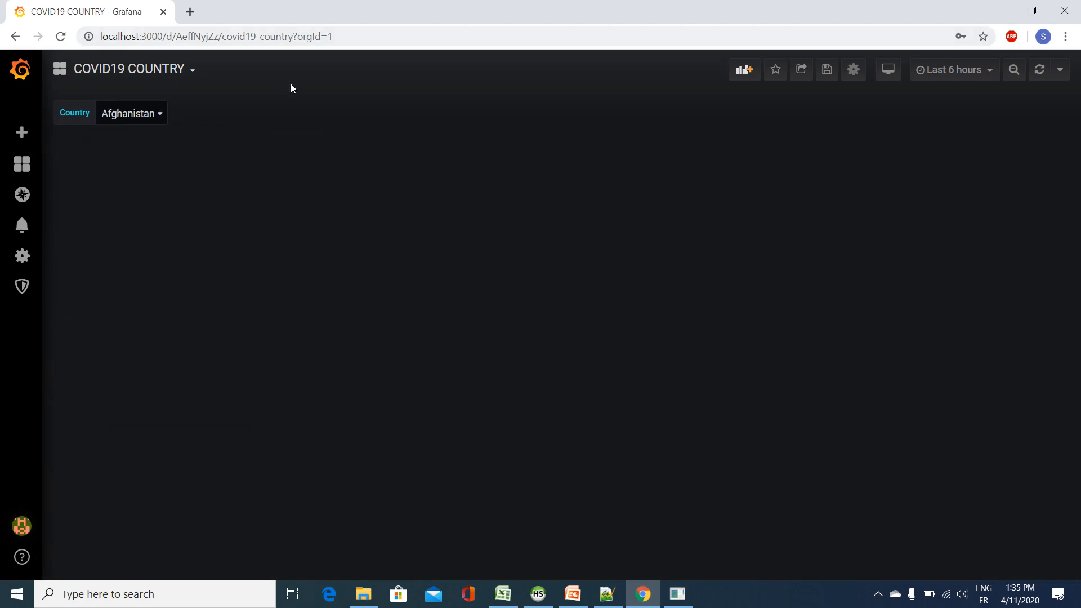
# Step: Add a new panel to the COVID19 COUNTRY dashboard and open its query editor
pyautogui.click(744, 72)
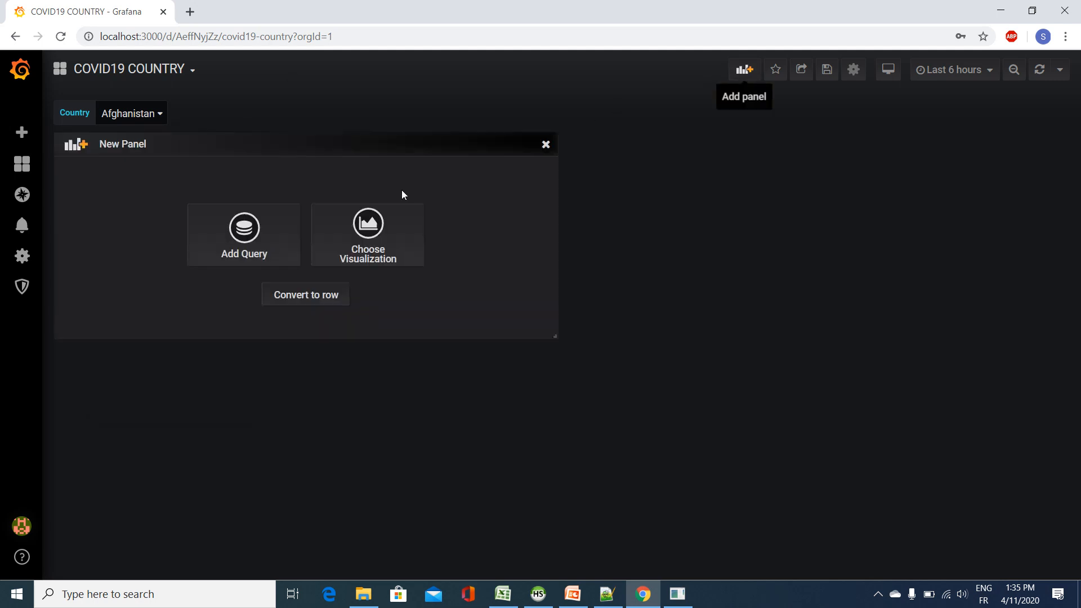
pyautogui.click(245, 237)
pyautogui.scroll(-1, 446, 350)
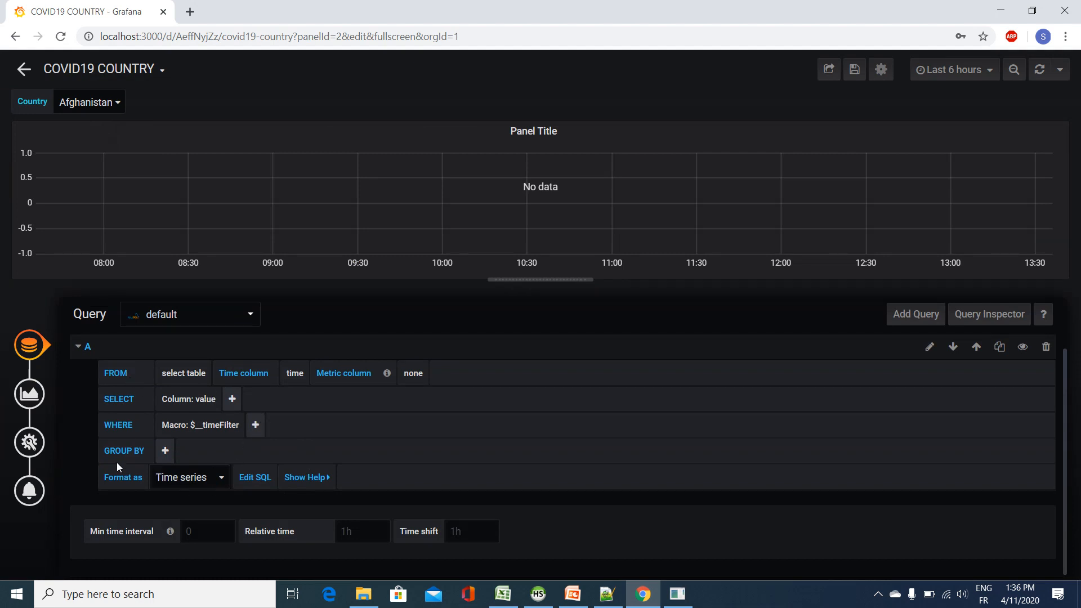
# Step: Switch the new panel's query A from the query builder to raw SQL editing and select the time column placeholder in UNIX_TIMESTAMP
pyautogui.click(930, 346)
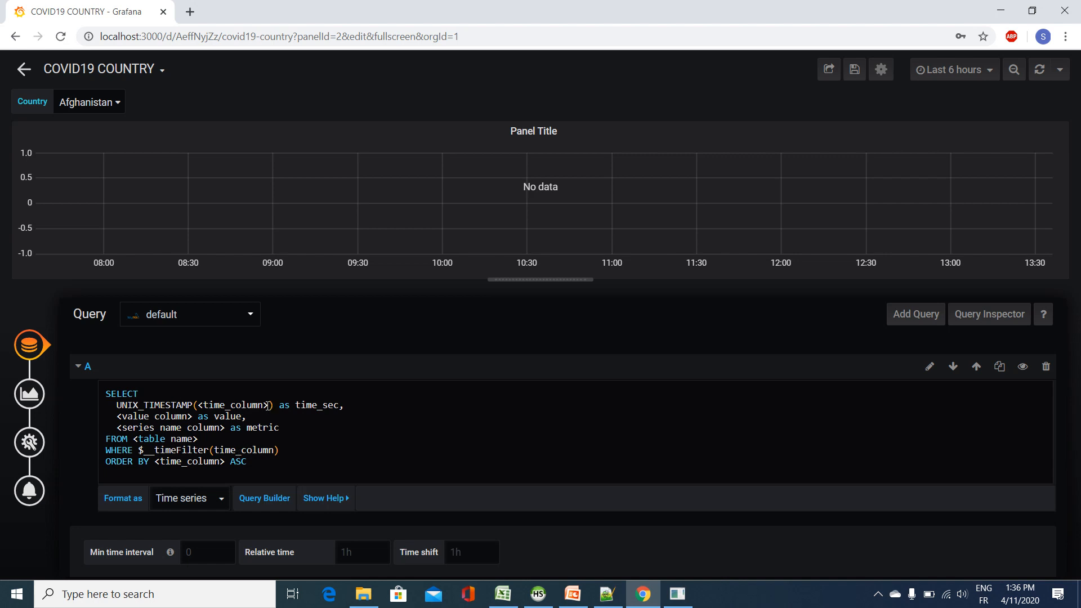
pyautogui.moveTo(269, 404); pyautogui.dragTo(198, 404)
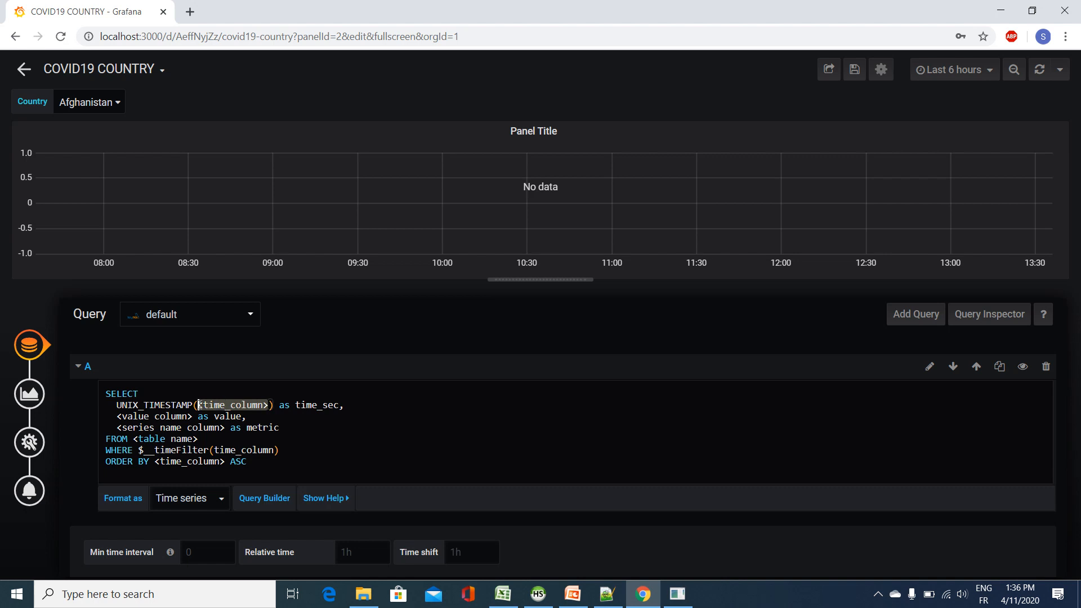
# Step: Switch to HeidiSQL and run SELECT * FROM world_covid19 to view all of the table's columns
pyautogui.click(544, 601)
pyautogui.moveTo(334, 73); pyautogui.dragTo(255, 64)
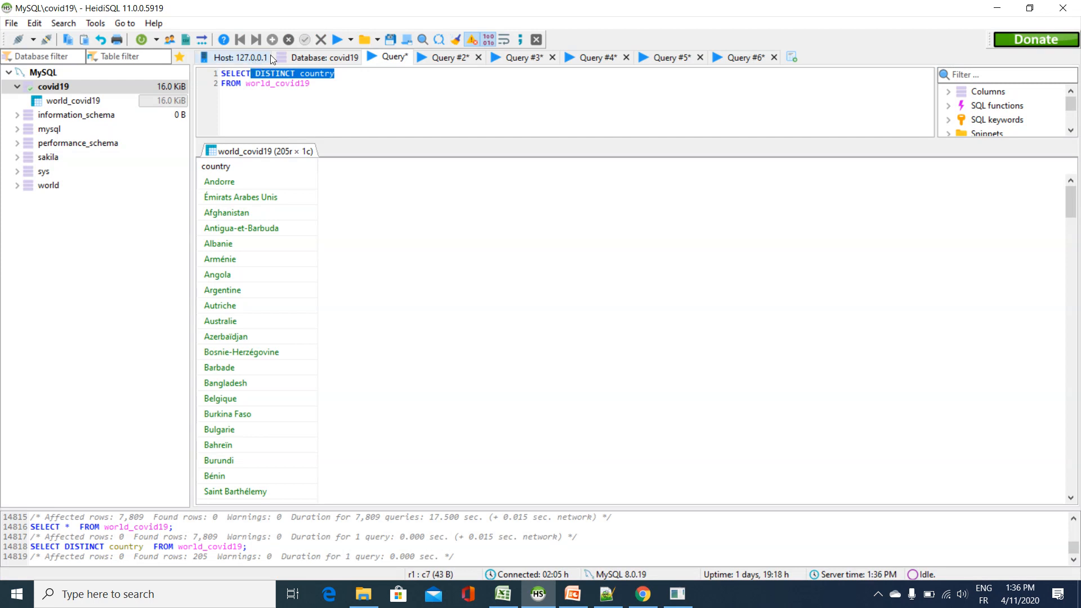
pyautogui.write('*')
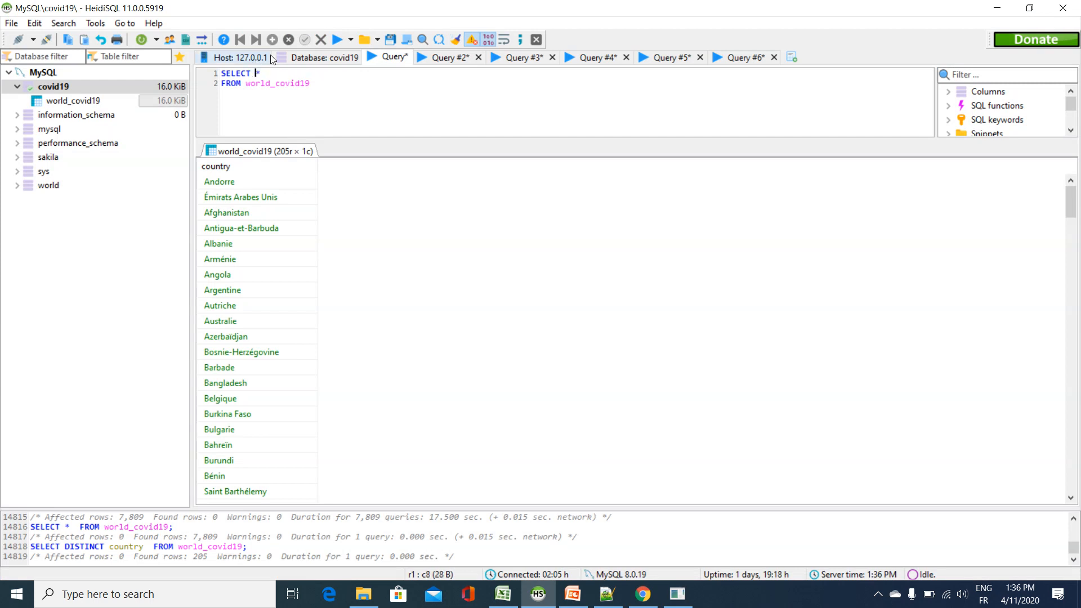
pyautogui.click(336, 40)
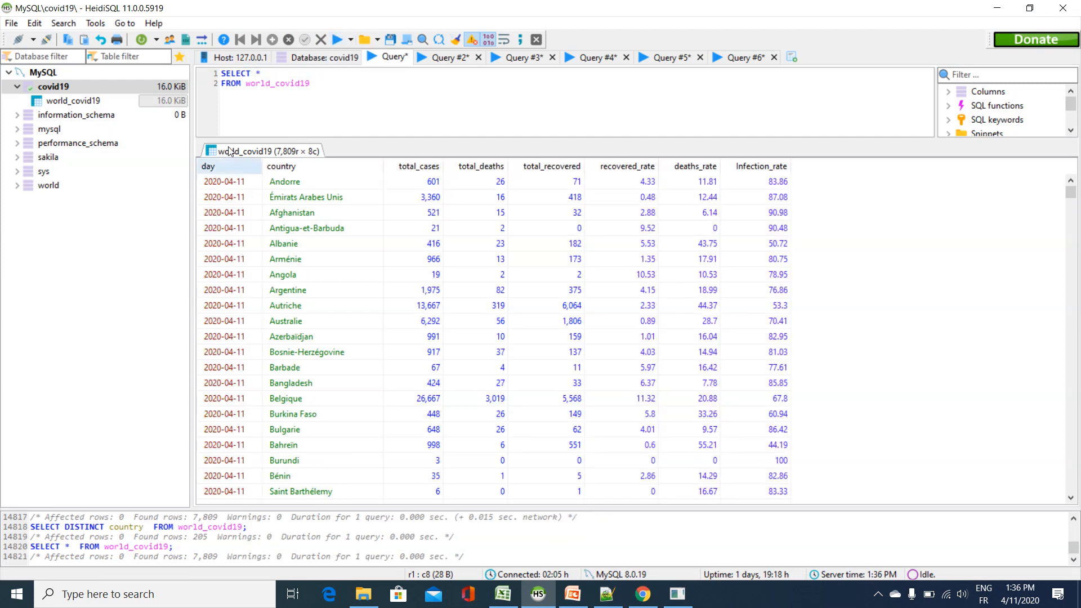
# Step: Back in Grafana, set the UNIX_TIMESTAMP column to day and replace the value column line with total_cases, checking the column names in HeidiSQL
pyautogui.click(642, 593)
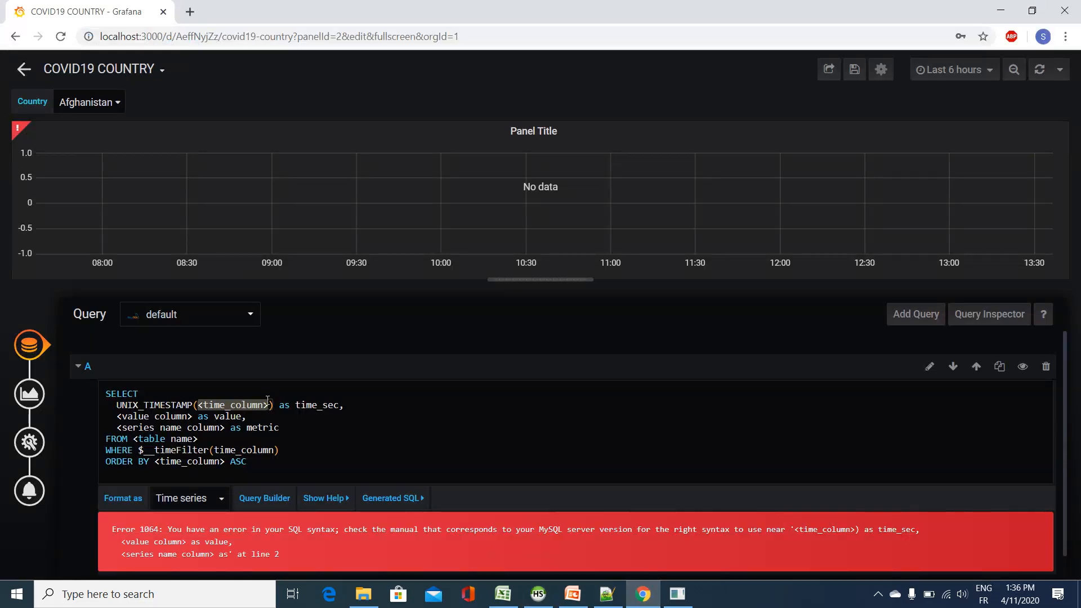
pyautogui.write('day')
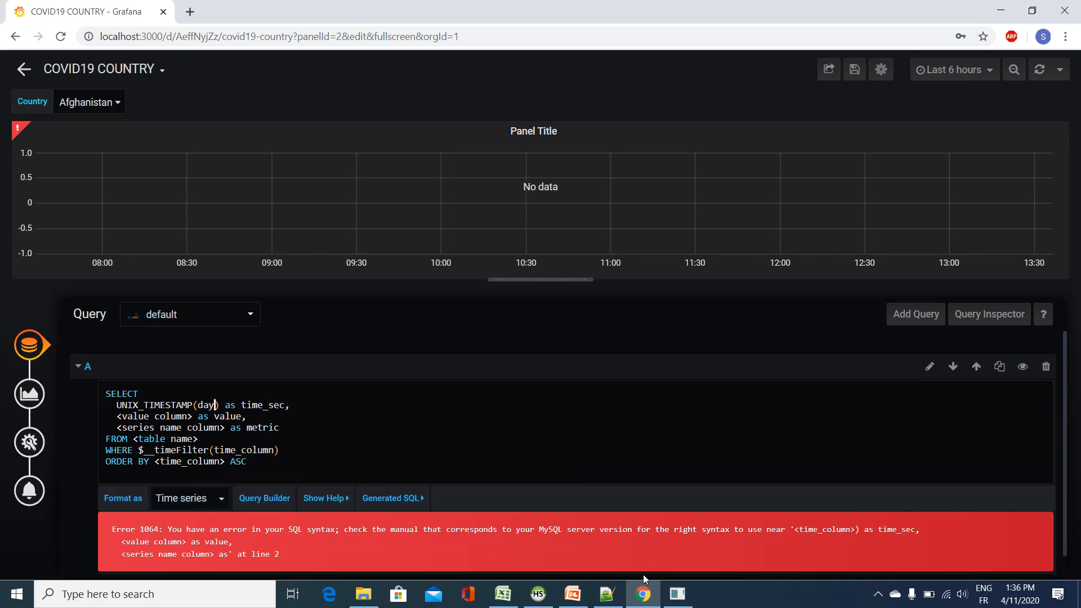
pyautogui.click(538, 593)
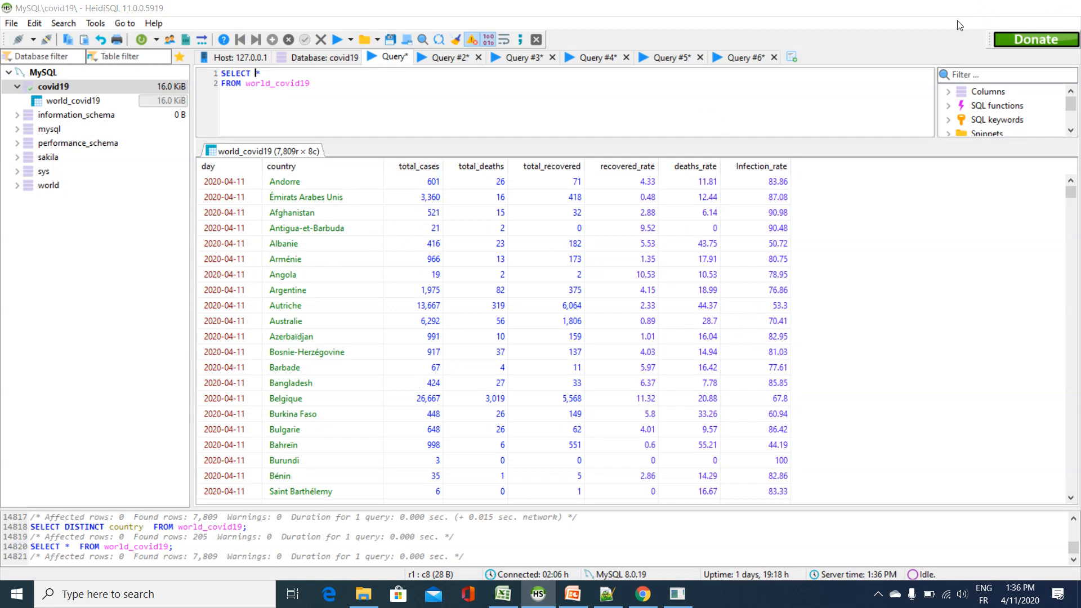
pyautogui.click(996, 8)
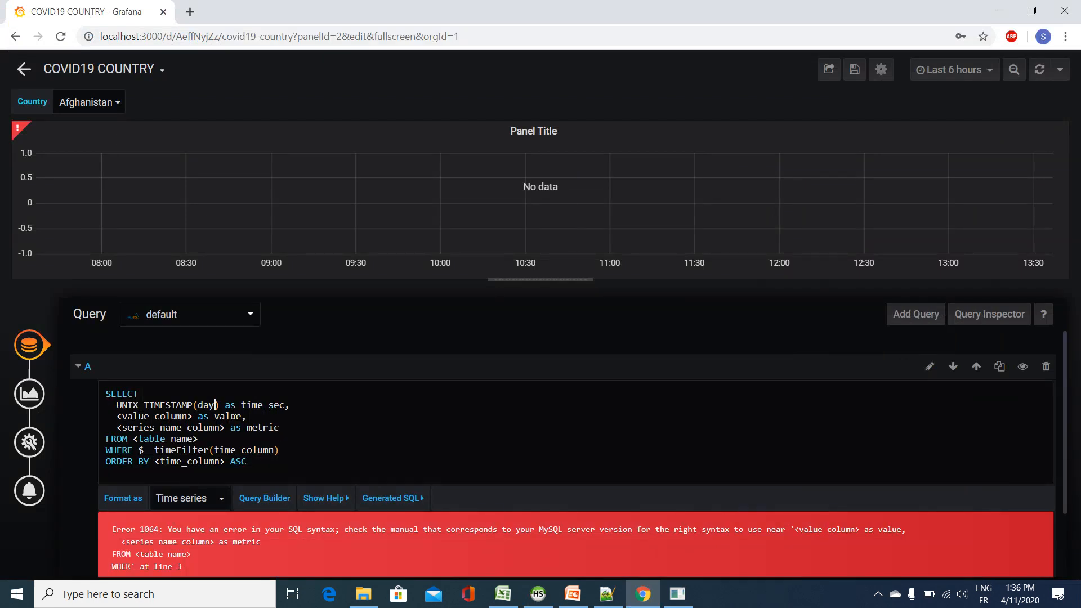
pyautogui.moveTo(242, 416); pyautogui.dragTo(117, 416)
pyautogui.write('total')
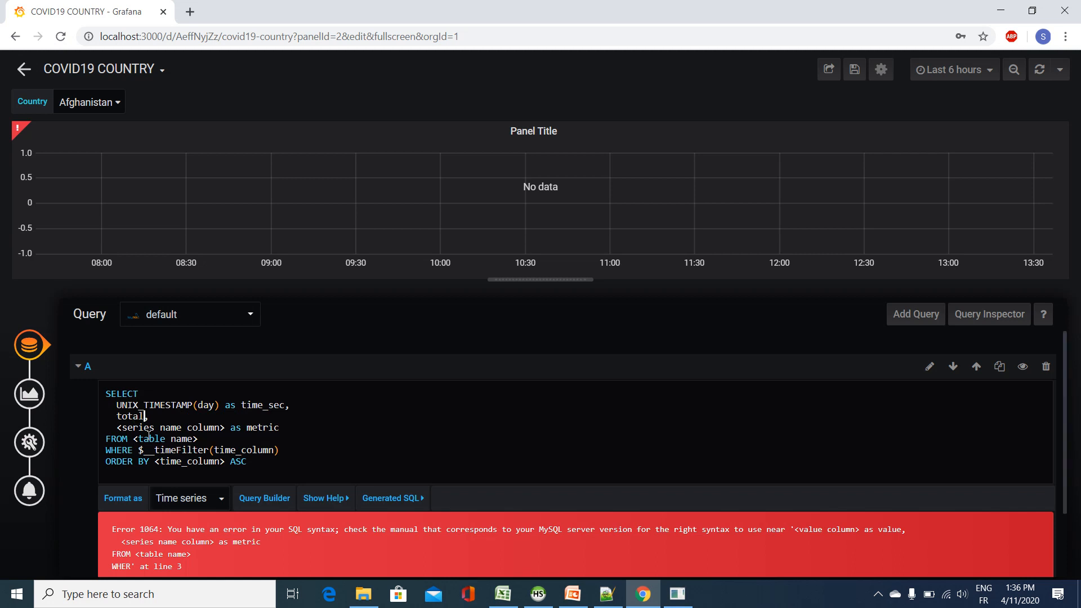
pyautogui.write('_cases')
# Step: Replace the query's metric column line with infection_rate and check the column name in HeidiSQL
pyautogui.moveTo(279, 427); pyautogui.dragTo(116, 428)
pyautogui.write('infe')
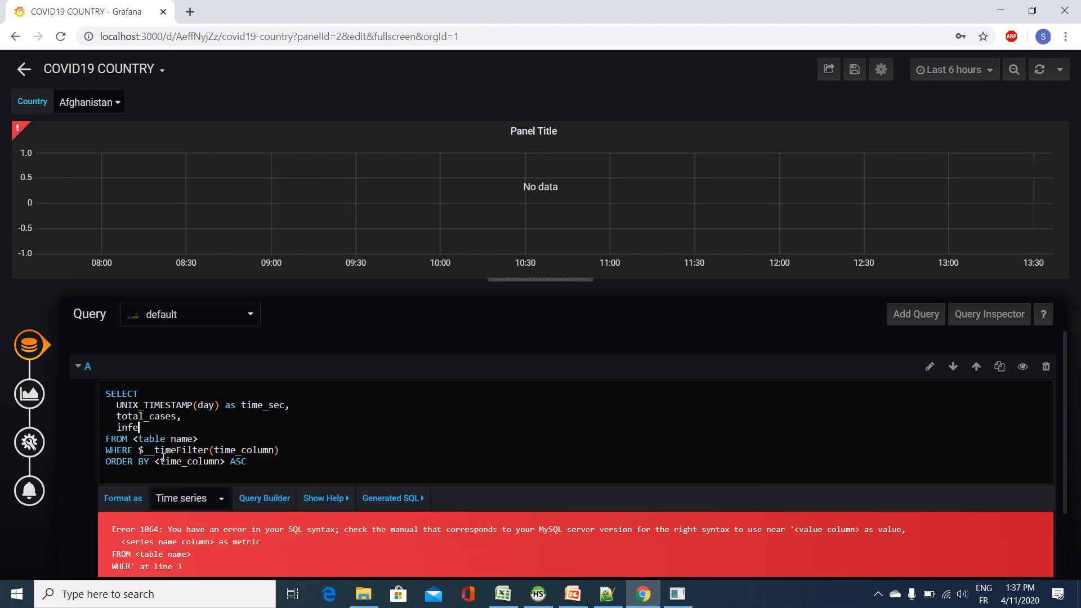
pyautogui.write('ction')
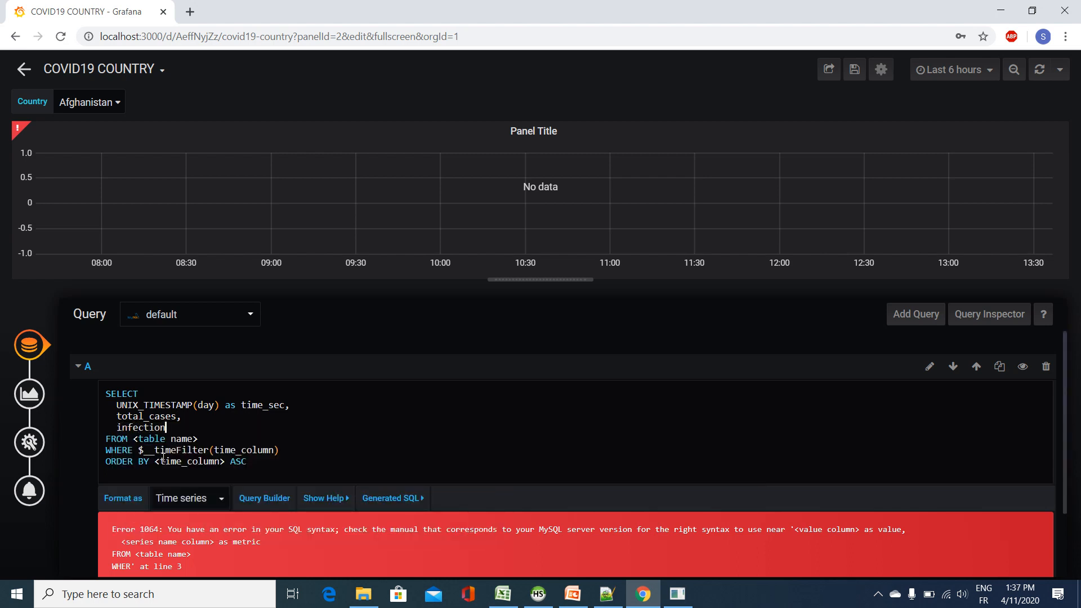
pyautogui.write('_rate')
pyautogui.click(551, 602)
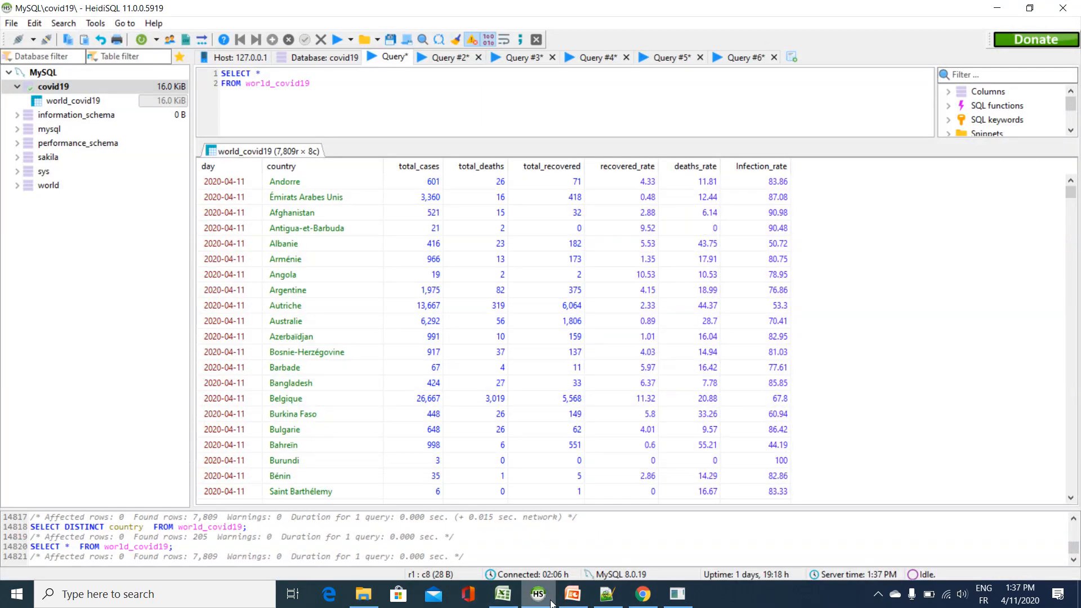
pyautogui.click(551, 601)
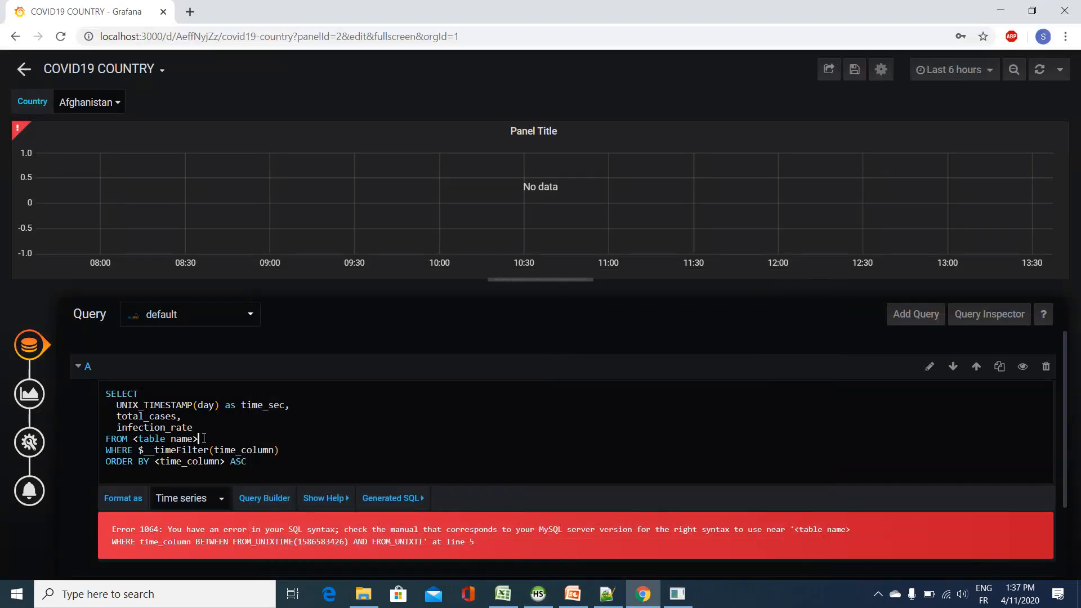
# Step: Set the query's FROM table to world_covid19
pyautogui.moveTo(199, 438); pyautogui.dragTo(134, 438)
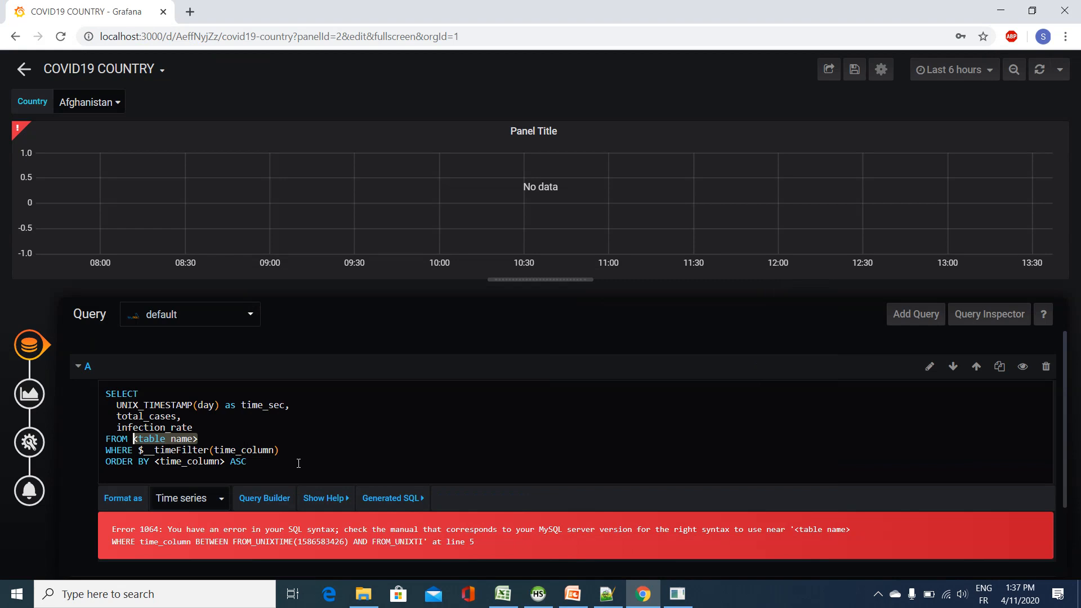
pyautogui.write('world_cov')
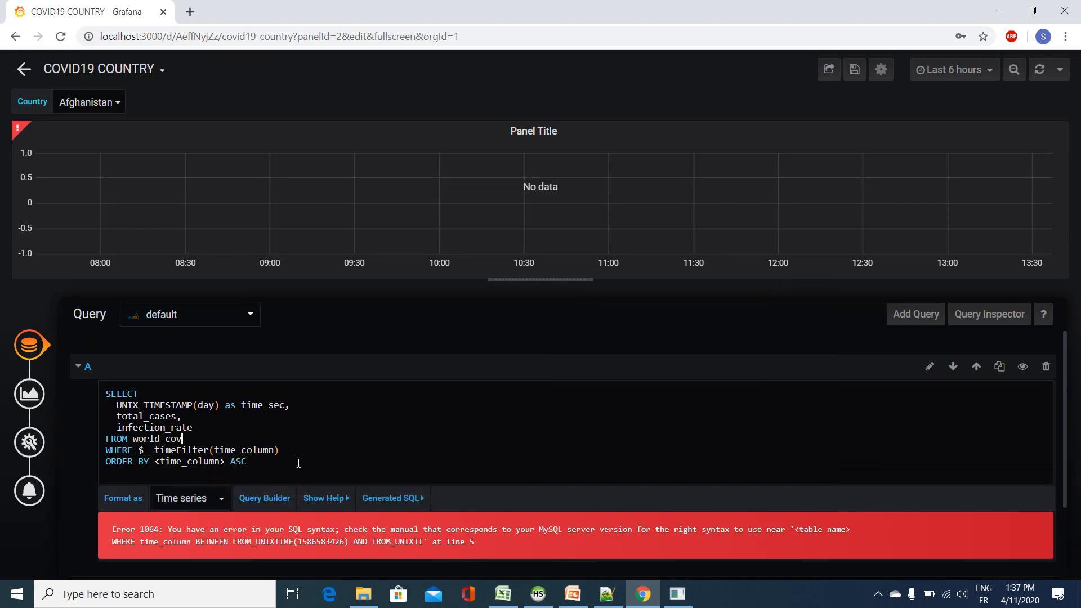
pyautogui.write('id19')
# Step: Replace the WHERE time filter with the condition country='$Country'
pyautogui.moveTo(279, 450); pyautogui.dragTo(139, 450)
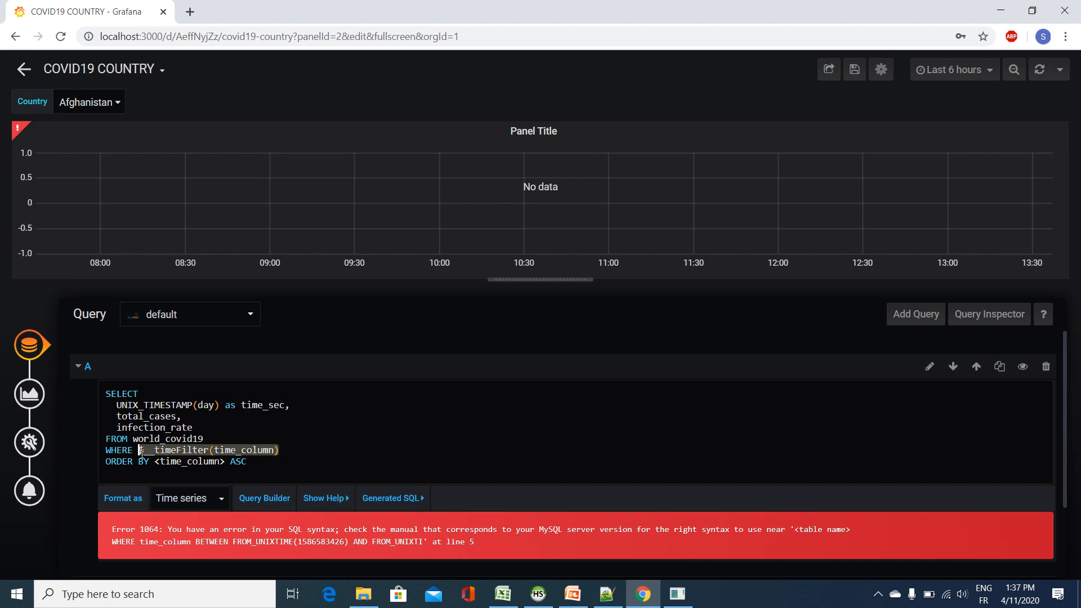
pyautogui.write('cou')
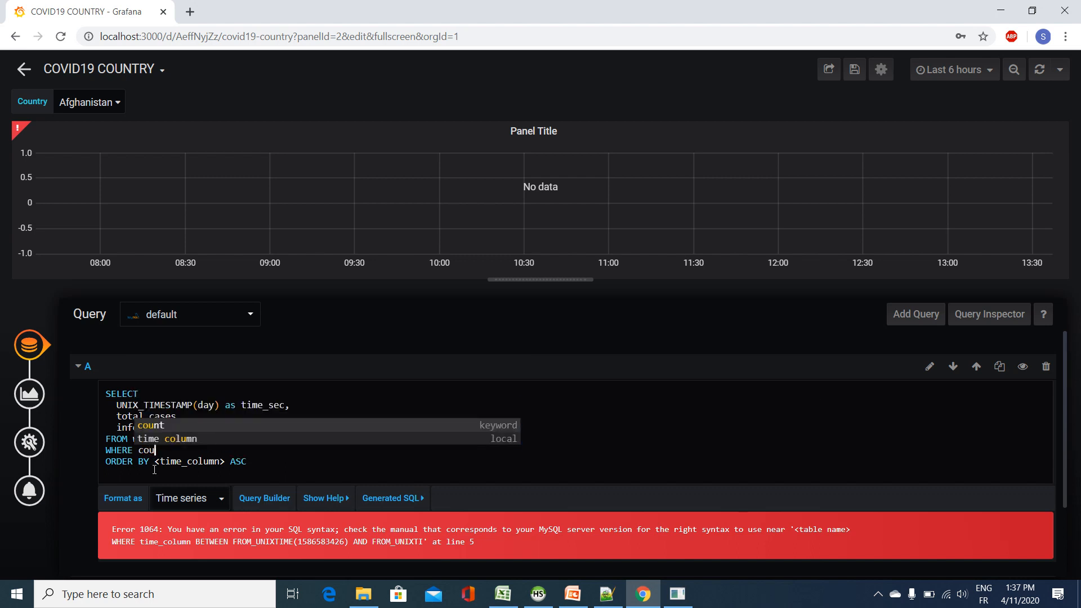
pyautogui.write('ntry')
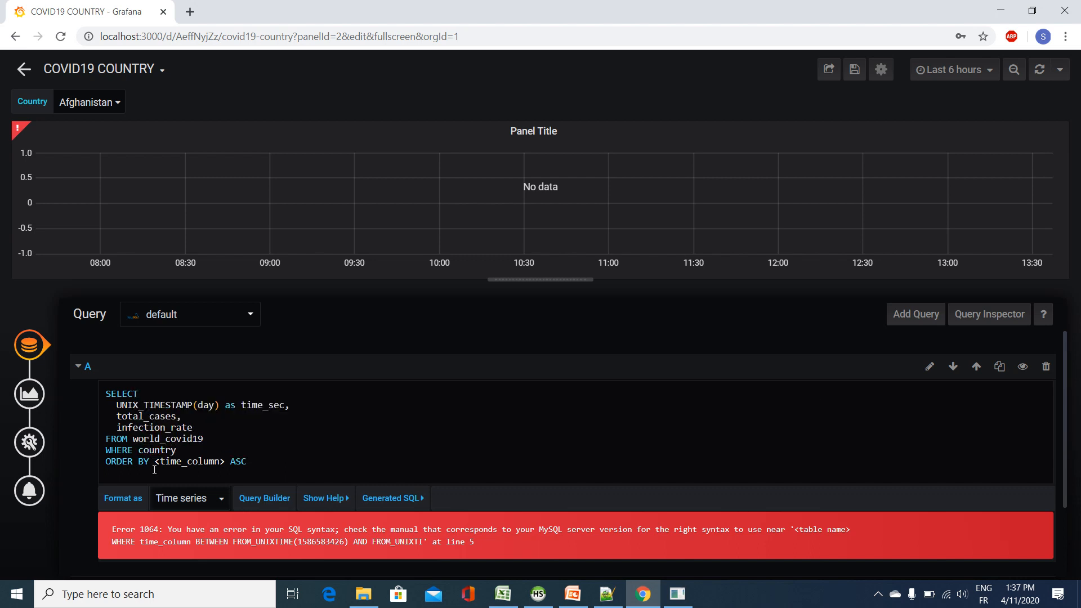
pyautogui.write('=')
pyautogui.write("='")
pyautogui.write('$C')
pyautogui.write('ountry')
# Step: Change the query's sorting clause to ORDER BY day and run the query in the panel
pyautogui.moveTo(247, 462); pyautogui.dragTo(155, 463)
pyautogui.write('day')
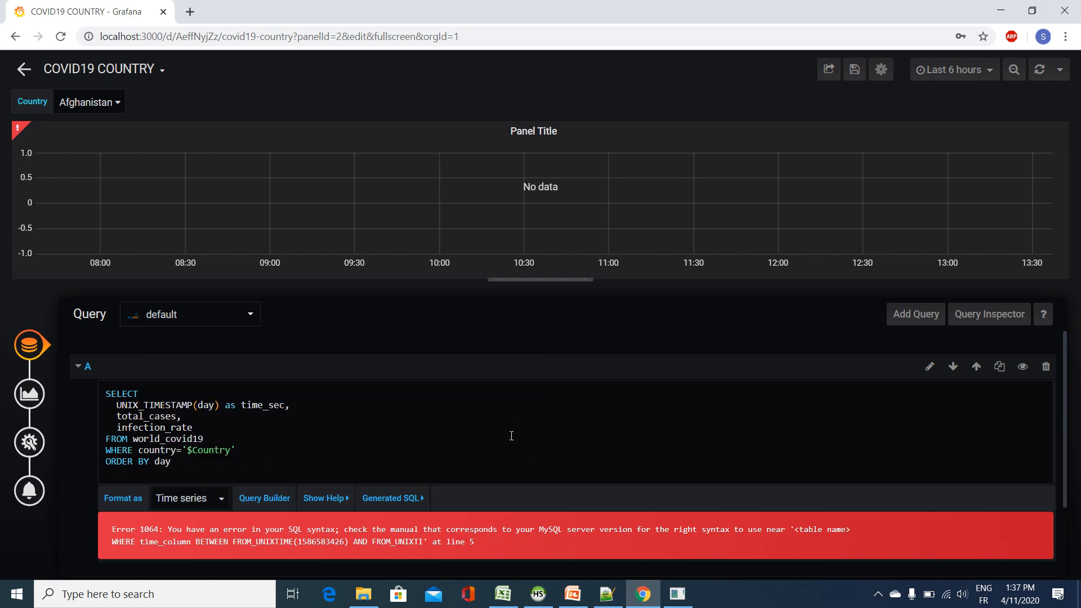
pyautogui.scroll(-2, 511, 436)
pyautogui.click(495, 509)
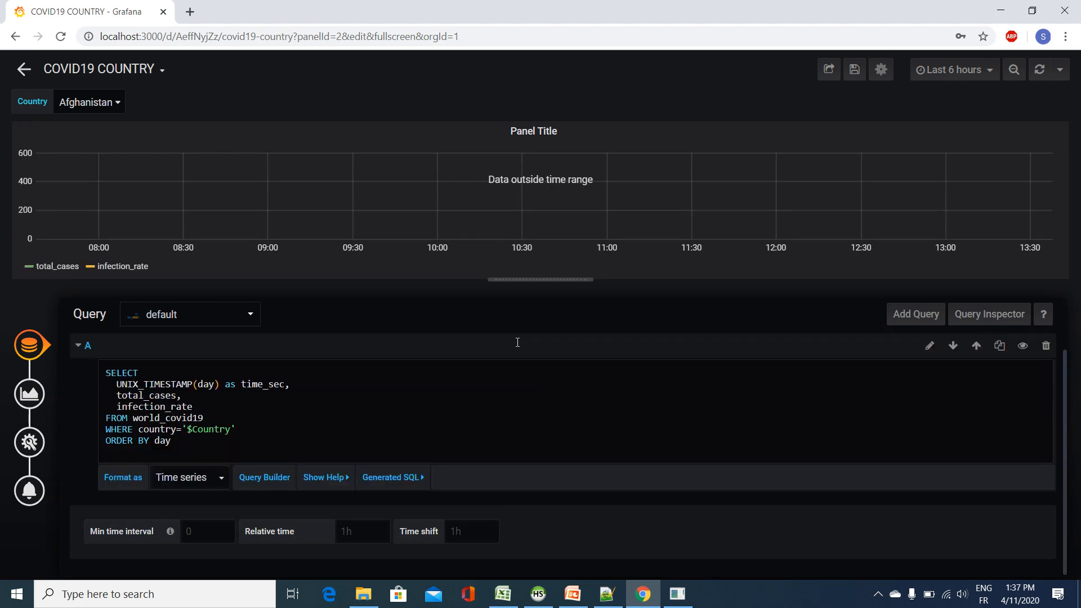
# Step: Set the dashboard's time range to Last 6 months
pyautogui.click(979, 73)
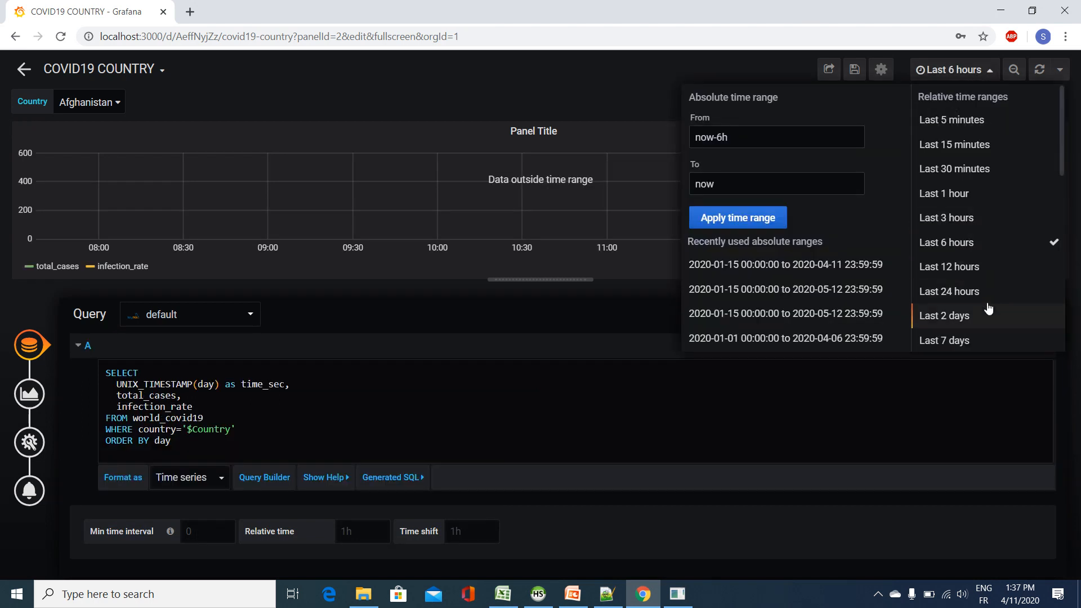
pyautogui.scroll(-3, 991, 307)
pyautogui.click(988, 204)
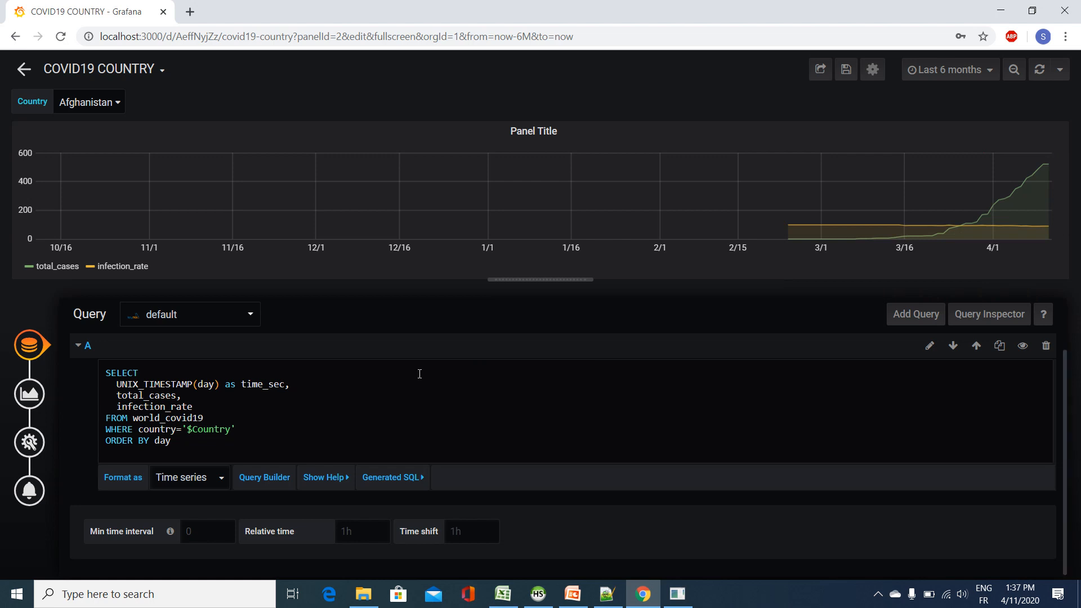
# Step: Open the panel's Visualization settings and look through the draw mode, axes and legend options
pyautogui.click(20, 398)
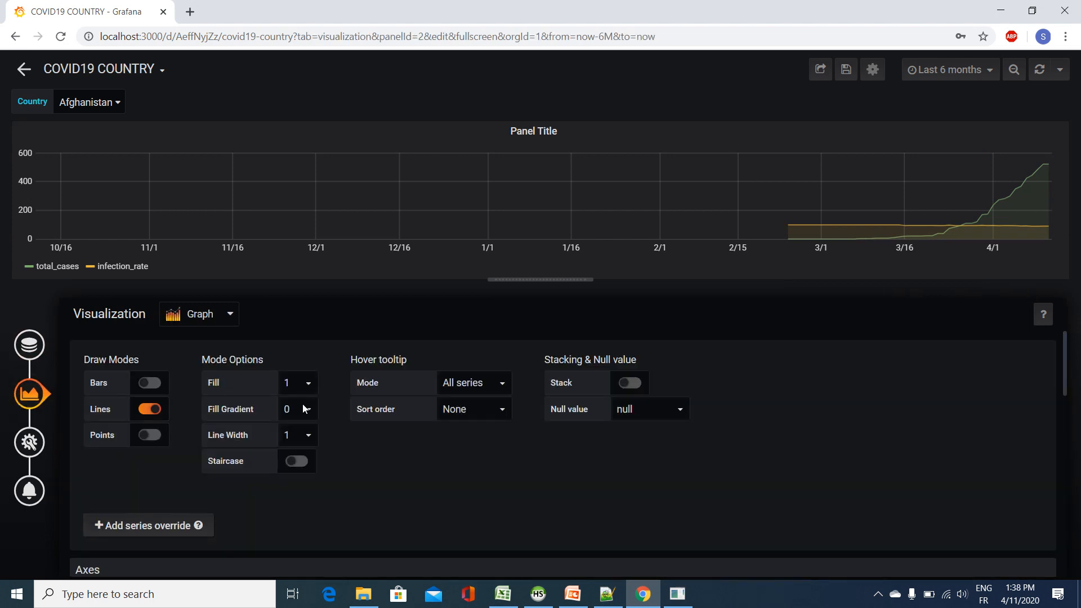
pyautogui.scroll(-3, 338, 396)
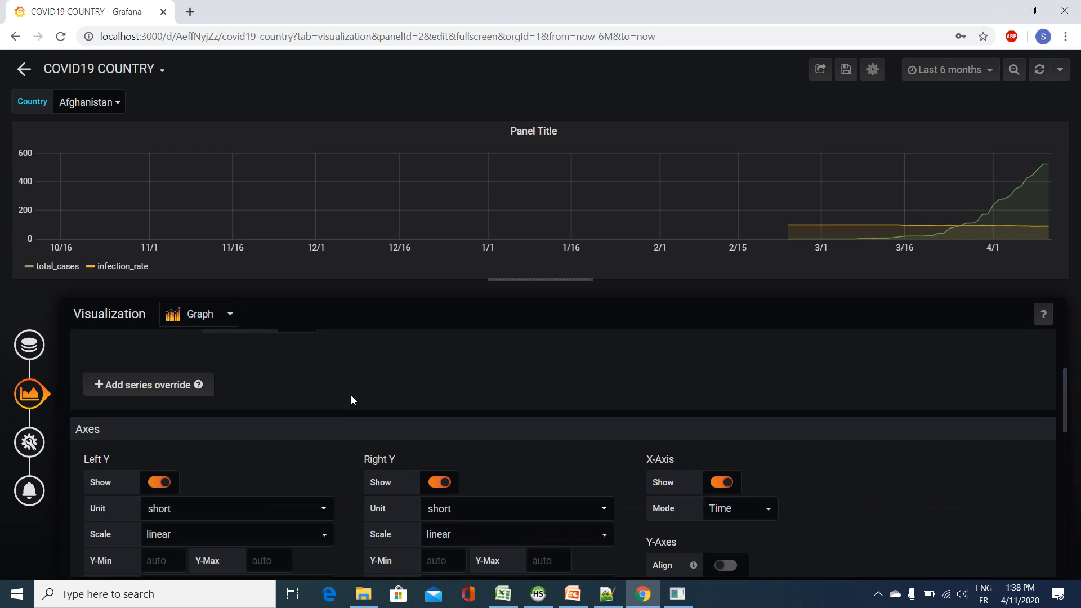
pyautogui.scroll(-5, 350, 398)
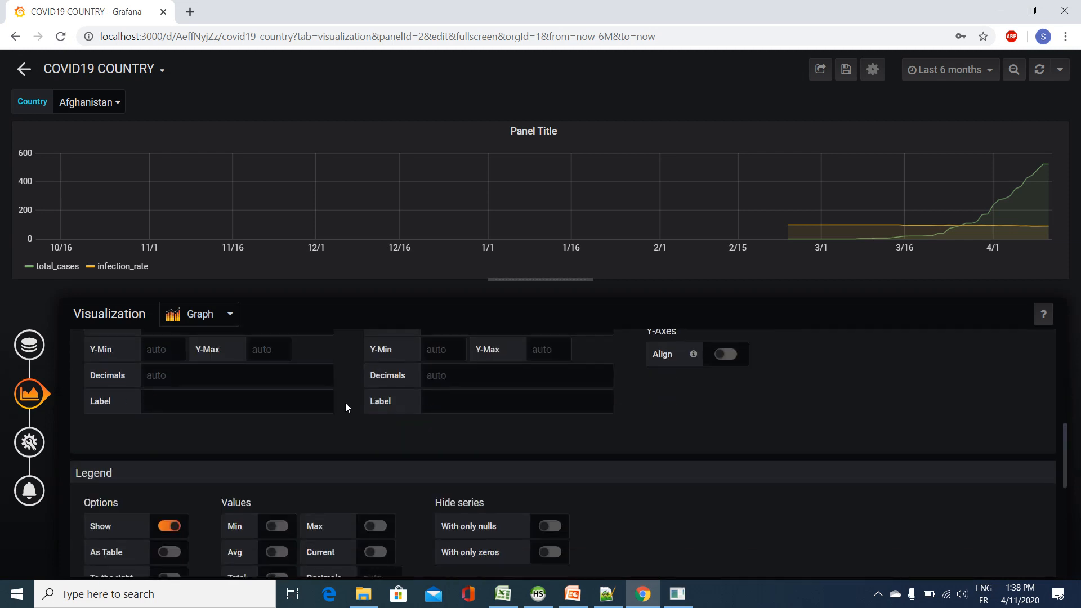
pyautogui.scroll(7, 345, 403)
pyautogui.scroll(2, 344, 405)
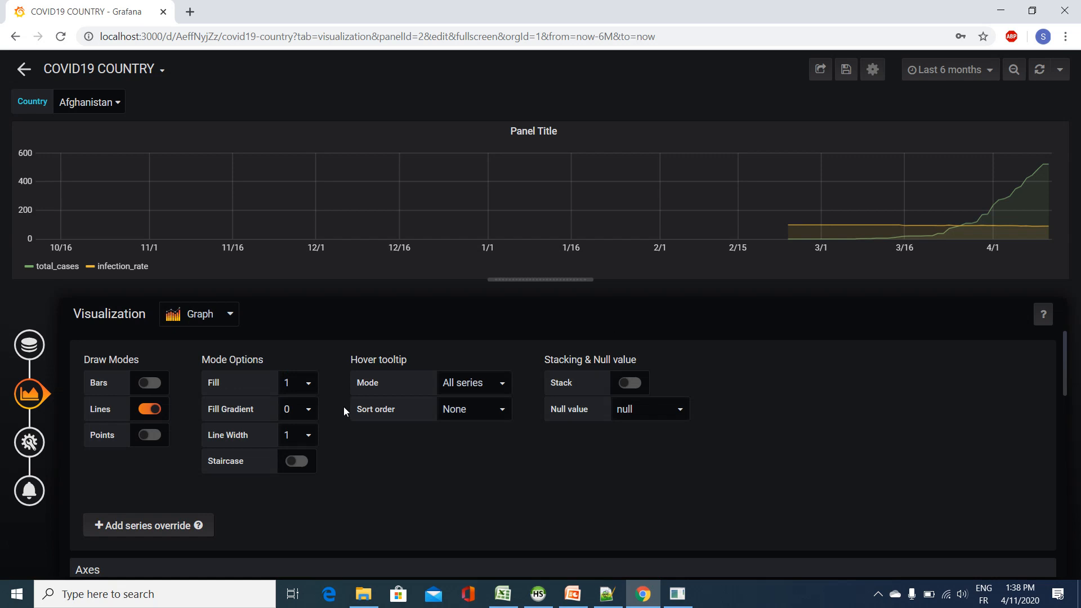
pyautogui.scroll(-5, 345, 406)
pyautogui.scroll(4, 346, 416)
pyautogui.scroll(1, 344, 416)
# Step: Add a series override for total_cases with Bars set to true
pyautogui.click(157, 527)
pyautogui.click(210, 512)
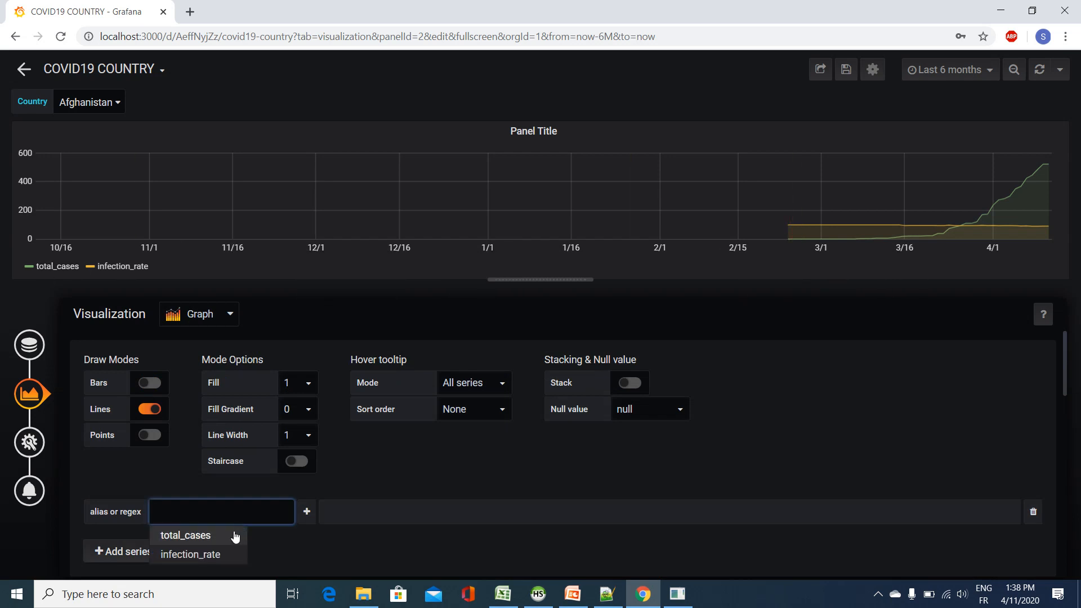
pyautogui.click(206, 536)
pyautogui.click(306, 512)
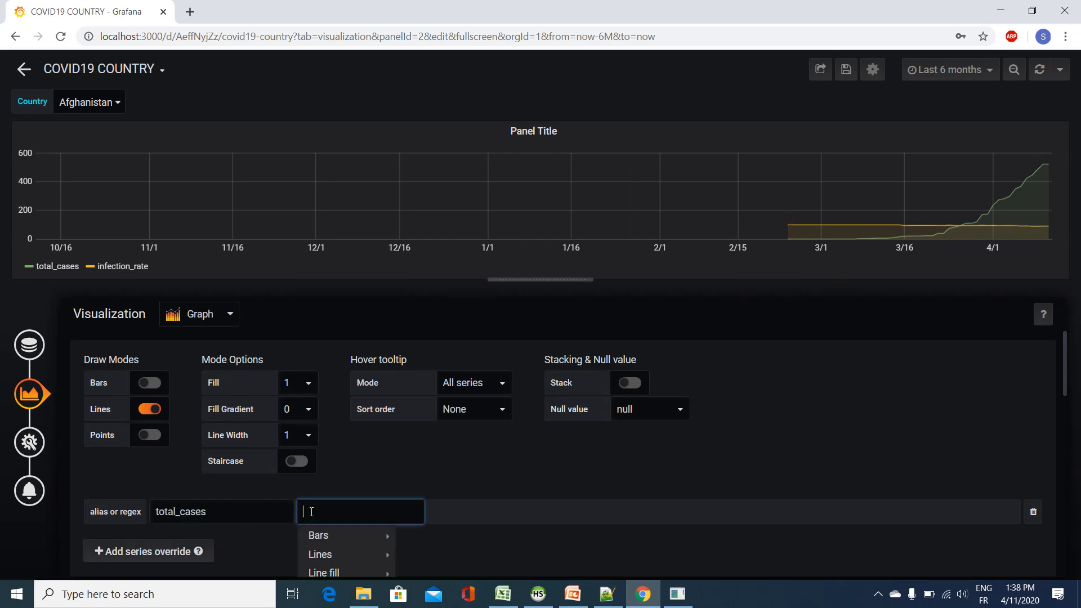
pyautogui.scroll(-1, 434, 493)
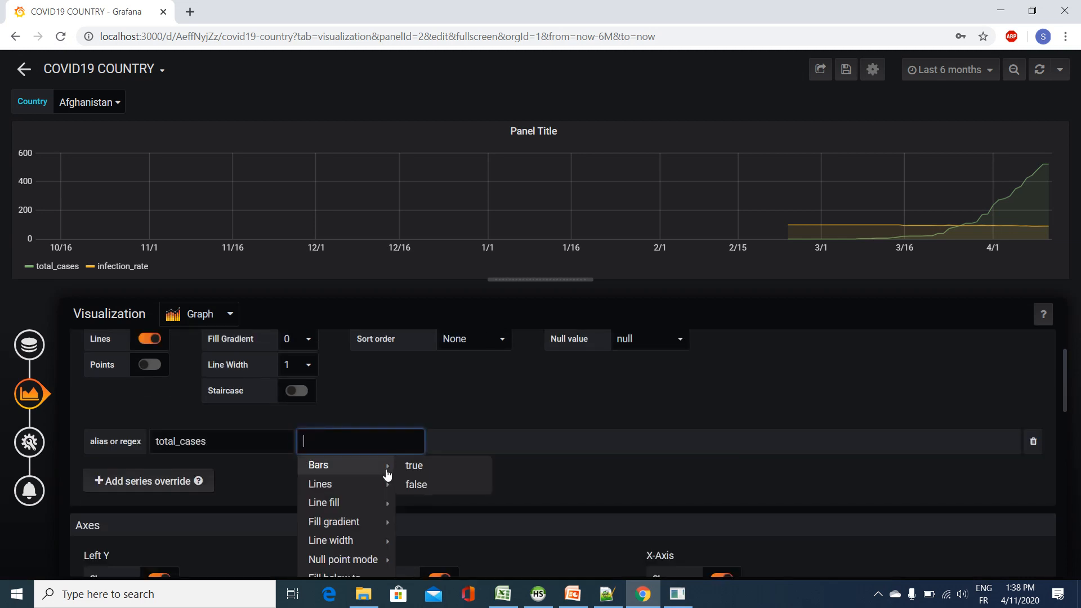
pyautogui.click(415, 467)
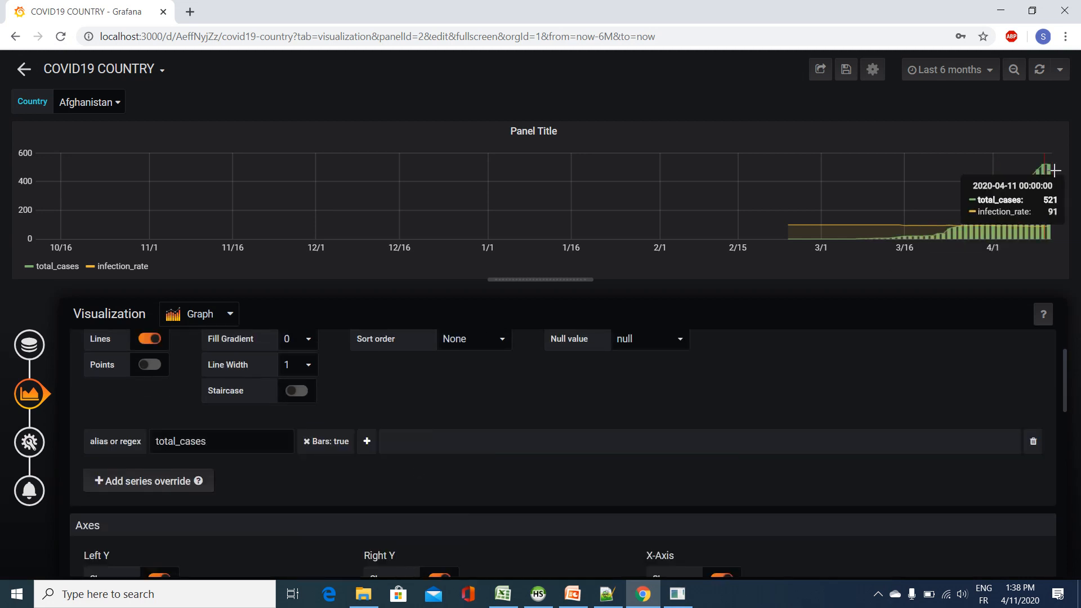
# Step: Add a Line fill property of 0 to the total_cases series override
pyautogui.click(367, 441)
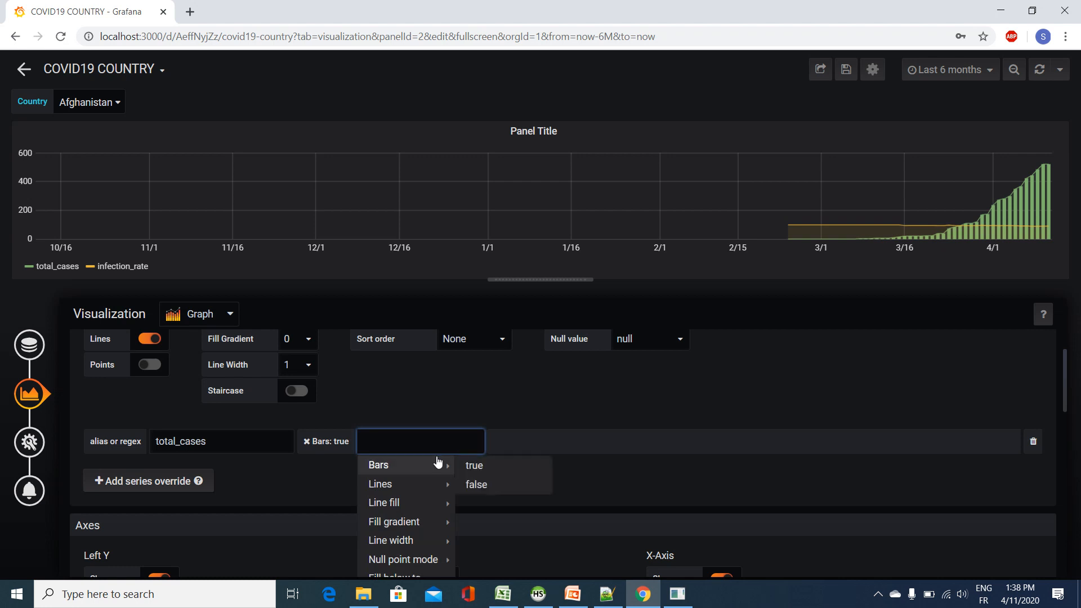
pyautogui.moveTo(435, 502)
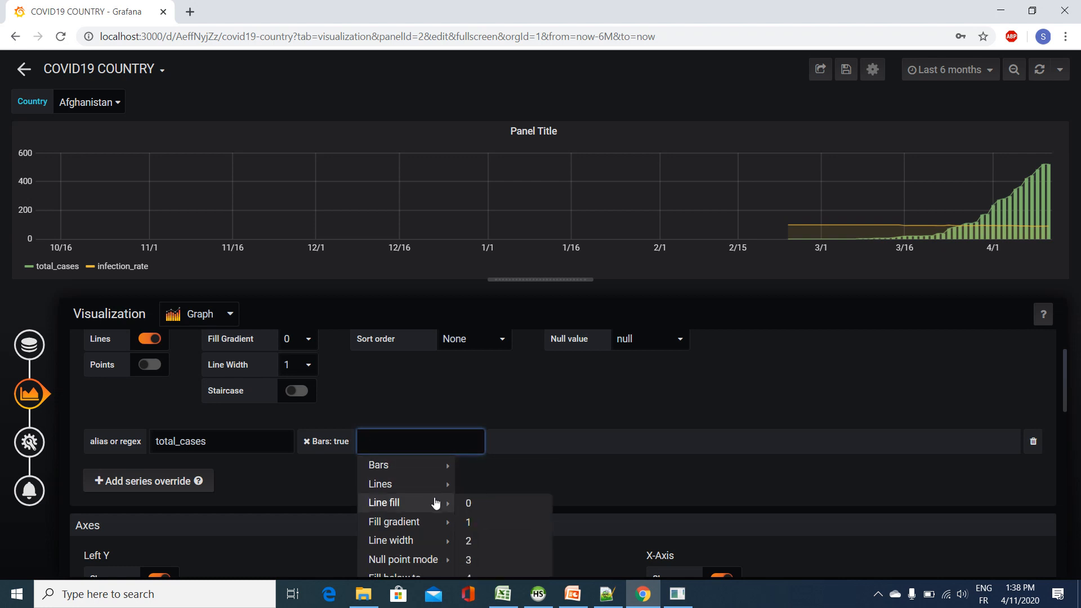
pyautogui.click(464, 502)
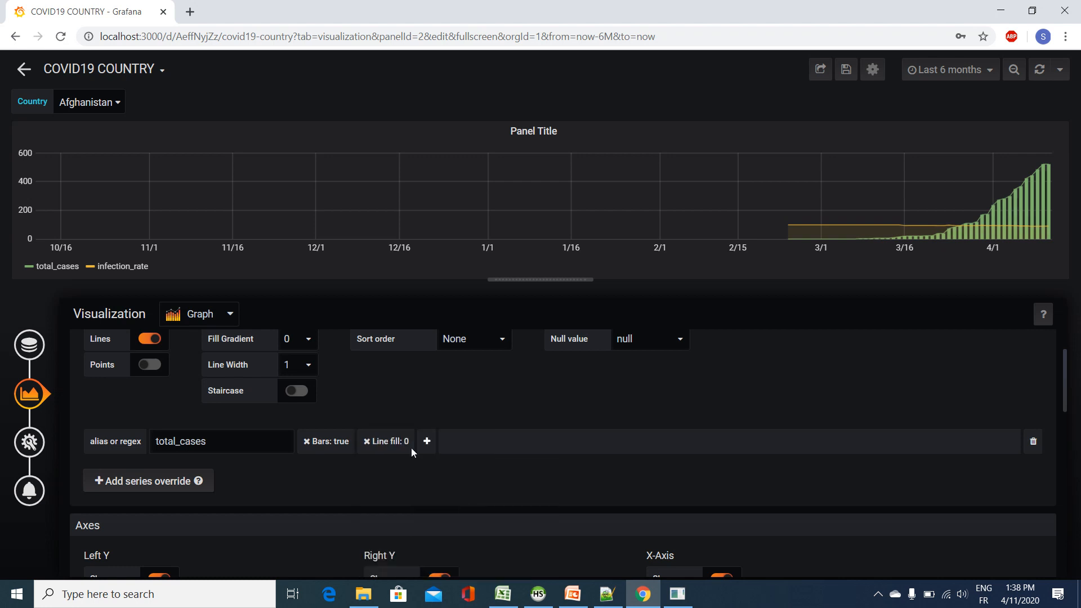
# Step: Add a Lines property of false to the total_cases series override
pyautogui.click(428, 442)
pyautogui.moveTo(450, 484)
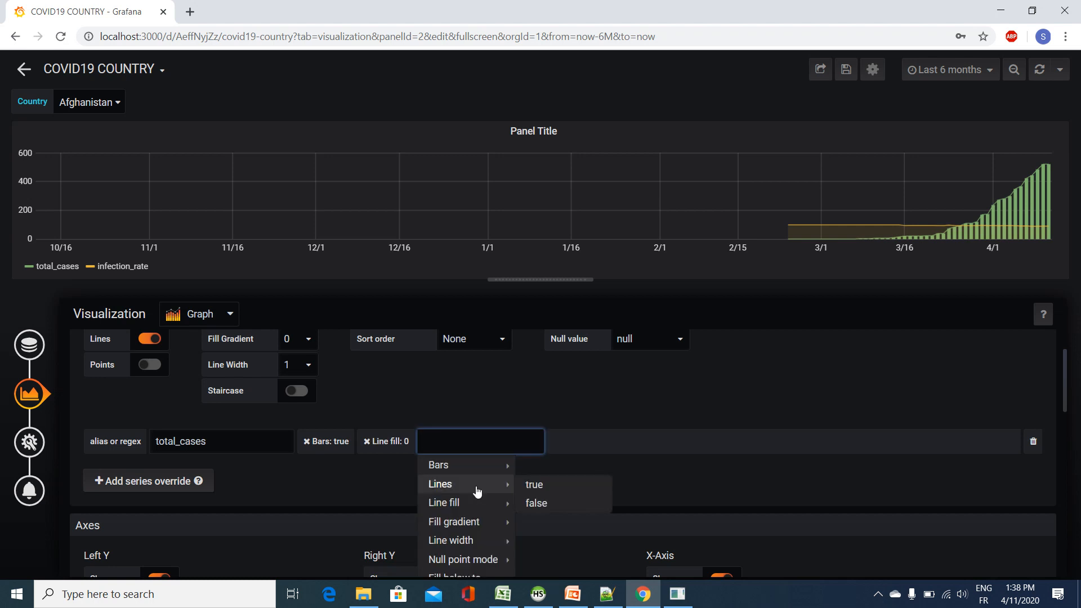
pyautogui.click(538, 505)
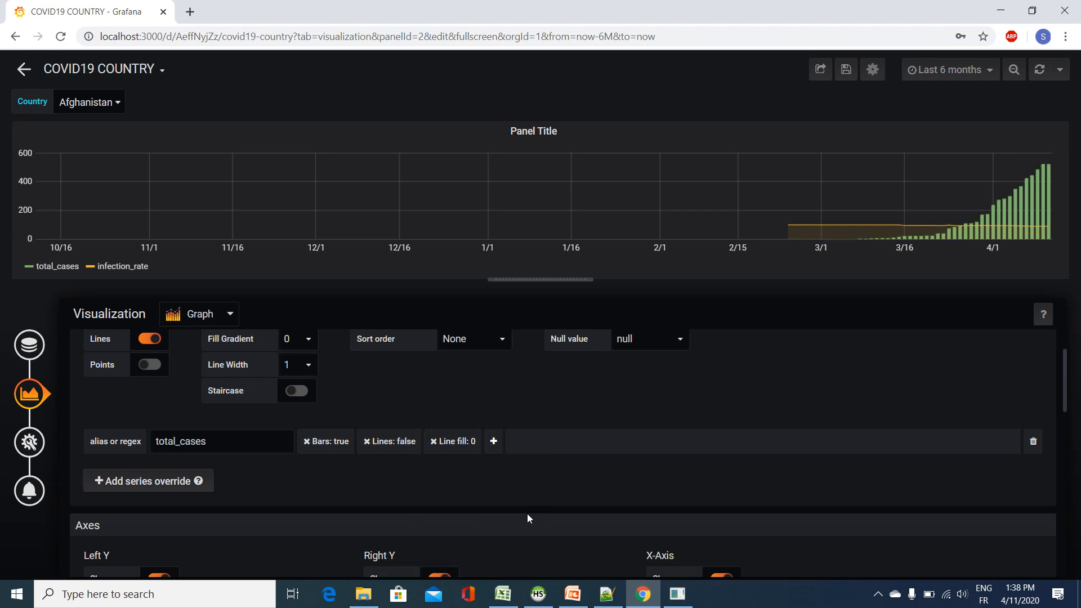
# Step: Add a Color change property to the total_cases series override and set it to the main Blue swatch
pyautogui.scroll(-1, 518, 450)
pyautogui.click(494, 371)
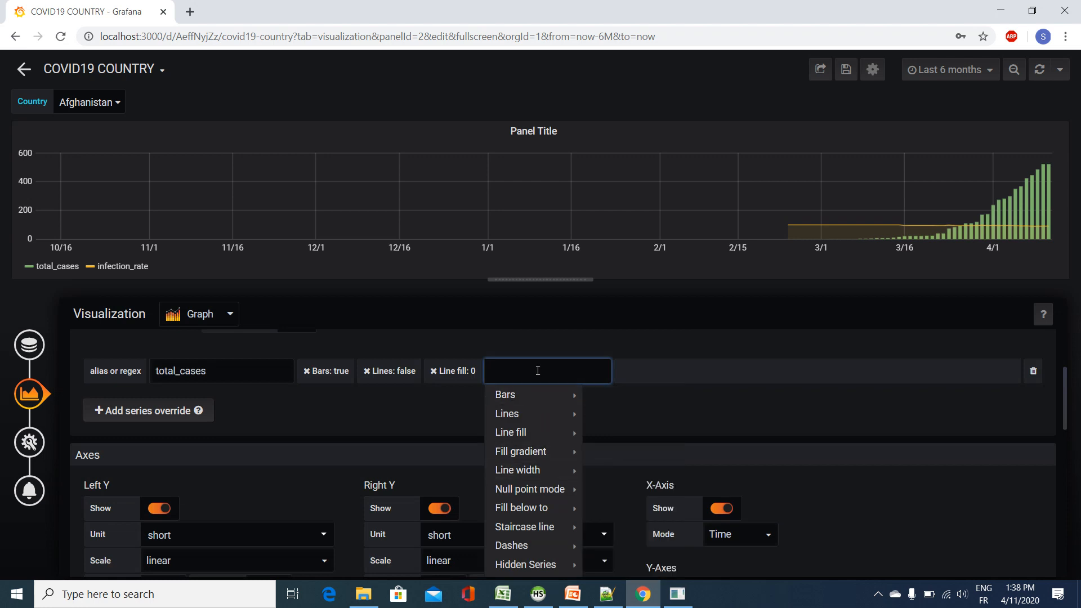
pyautogui.write('colo')
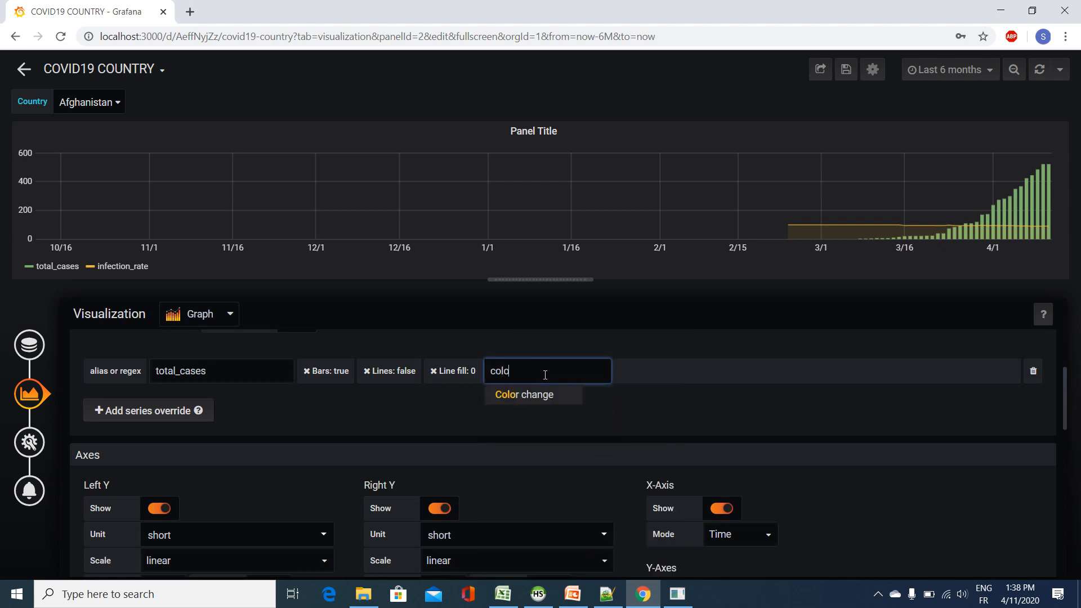
pyautogui.click(568, 395)
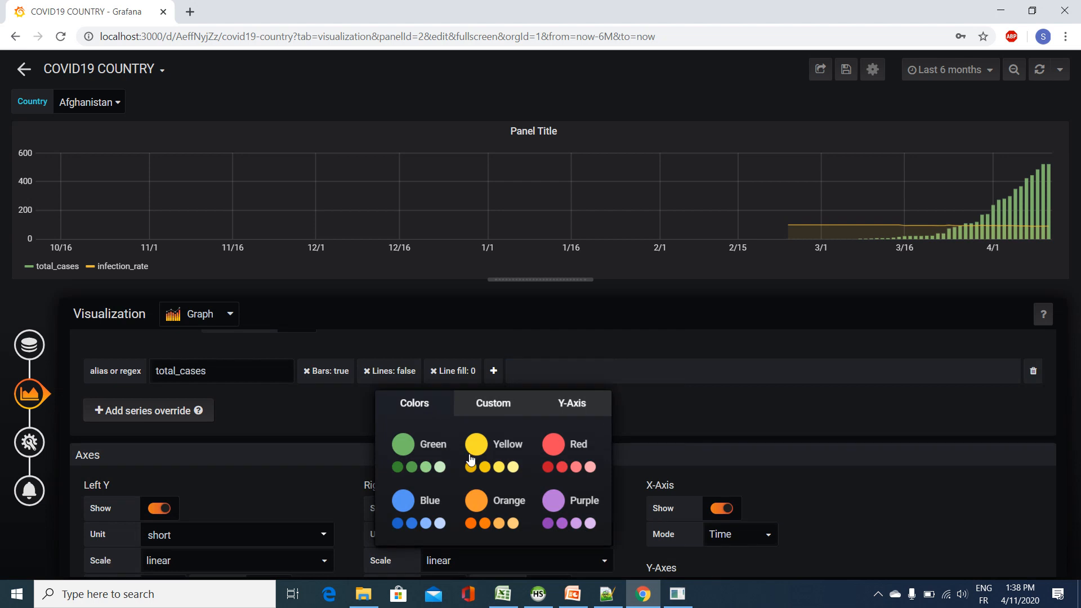
pyautogui.click(403, 501)
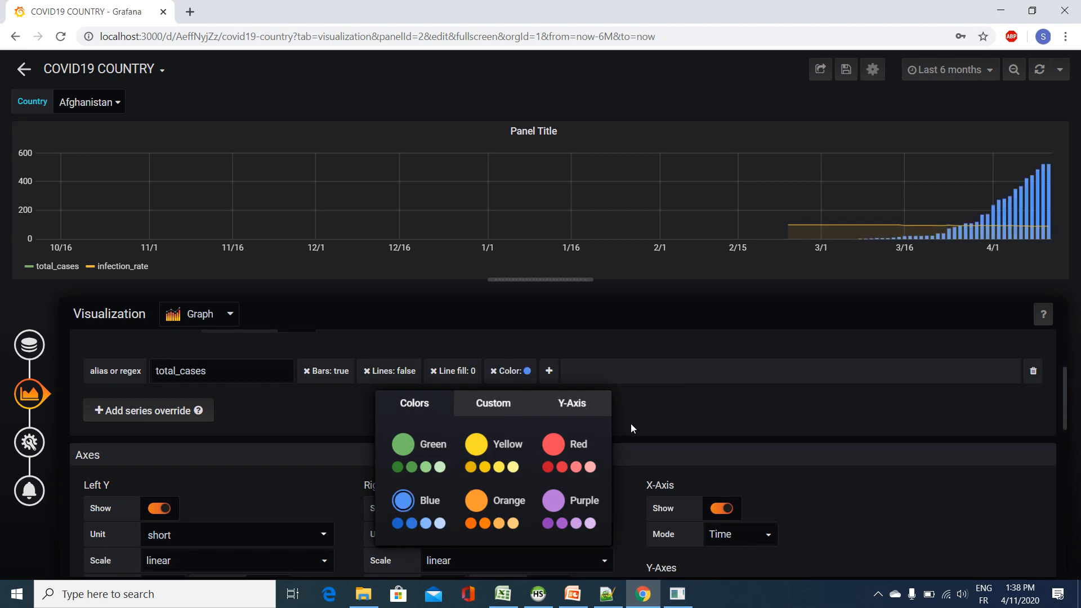
pyautogui.click(484, 406)
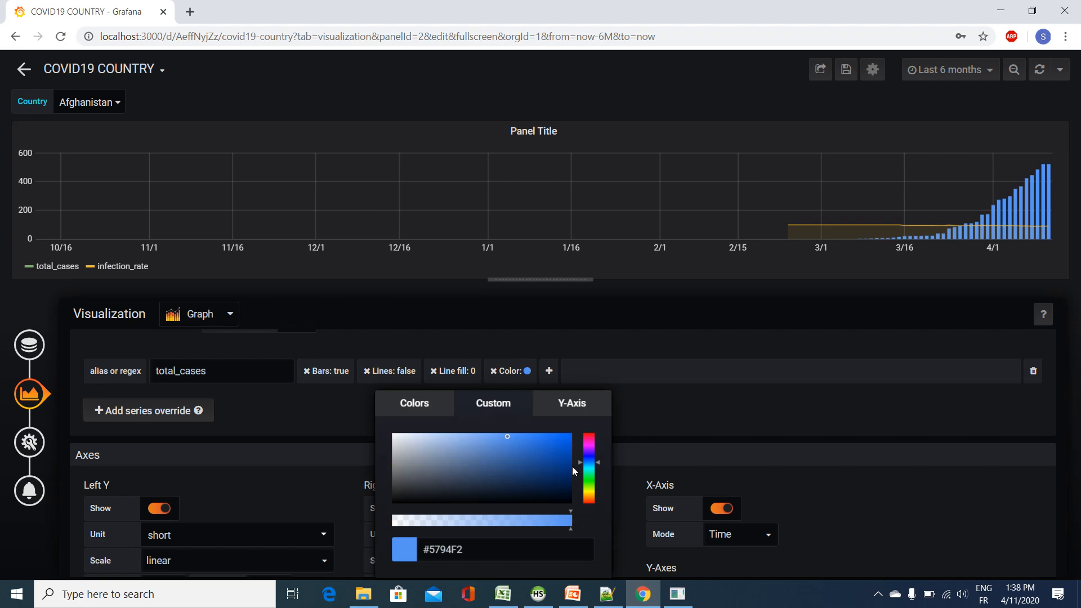
pyautogui.click(647, 415)
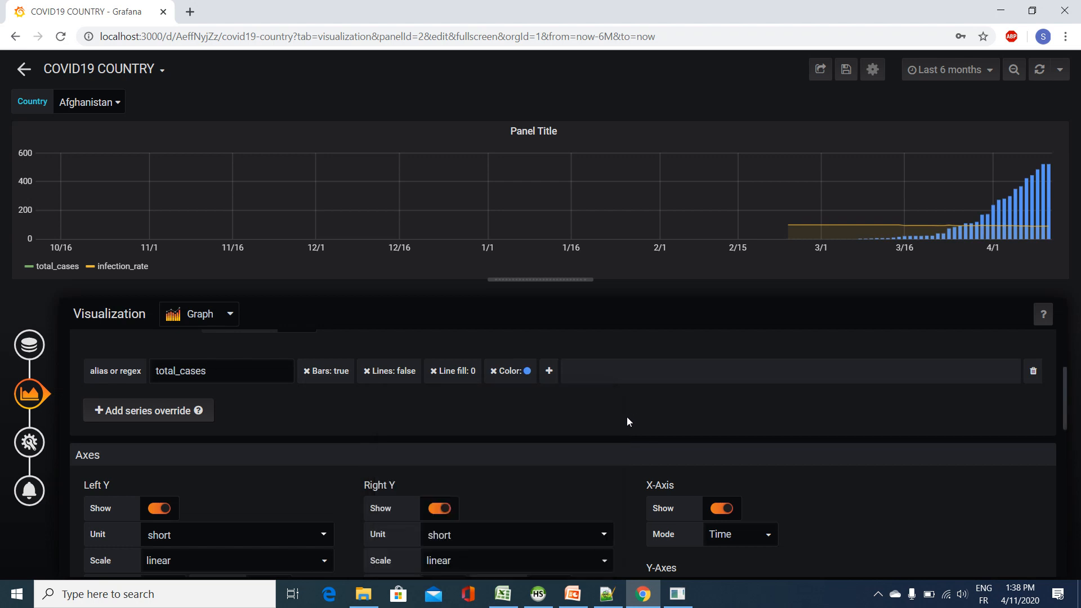
# Step: Add a second series override for infection_rate with Lines set to true
pyautogui.click(181, 415)
pyautogui.click(189, 401)
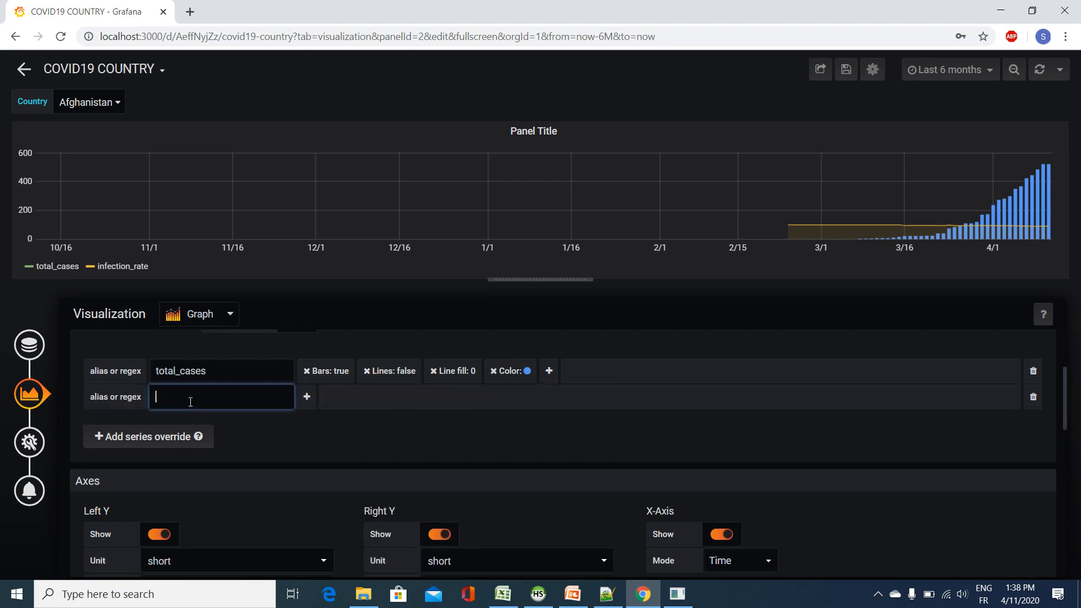
pyautogui.click(188, 420)
pyautogui.click(192, 397)
pyautogui.click(188, 436)
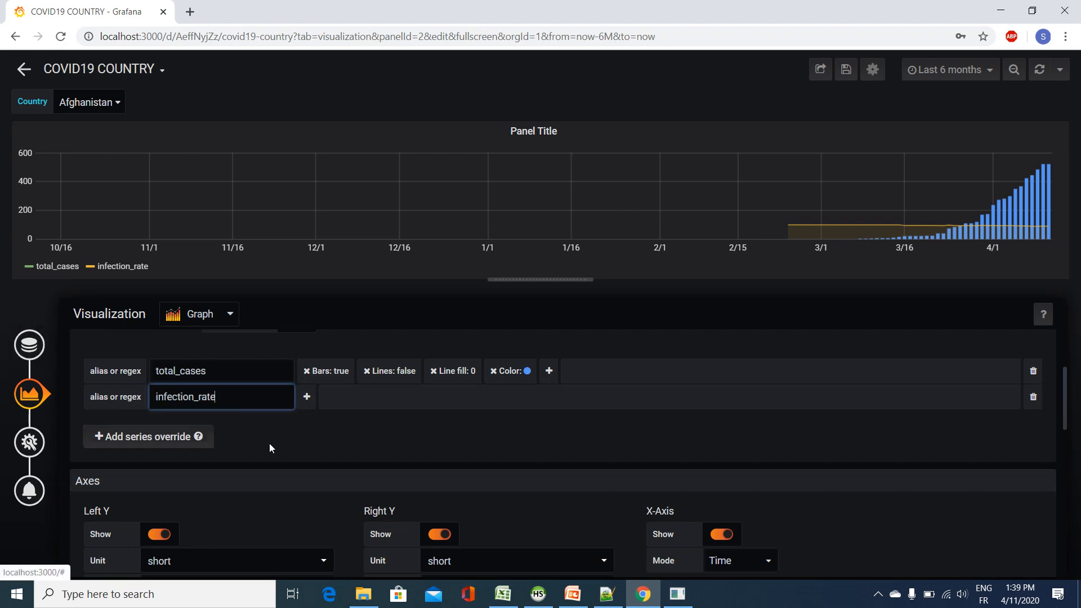
pyautogui.click(307, 398)
pyautogui.moveTo(338, 440)
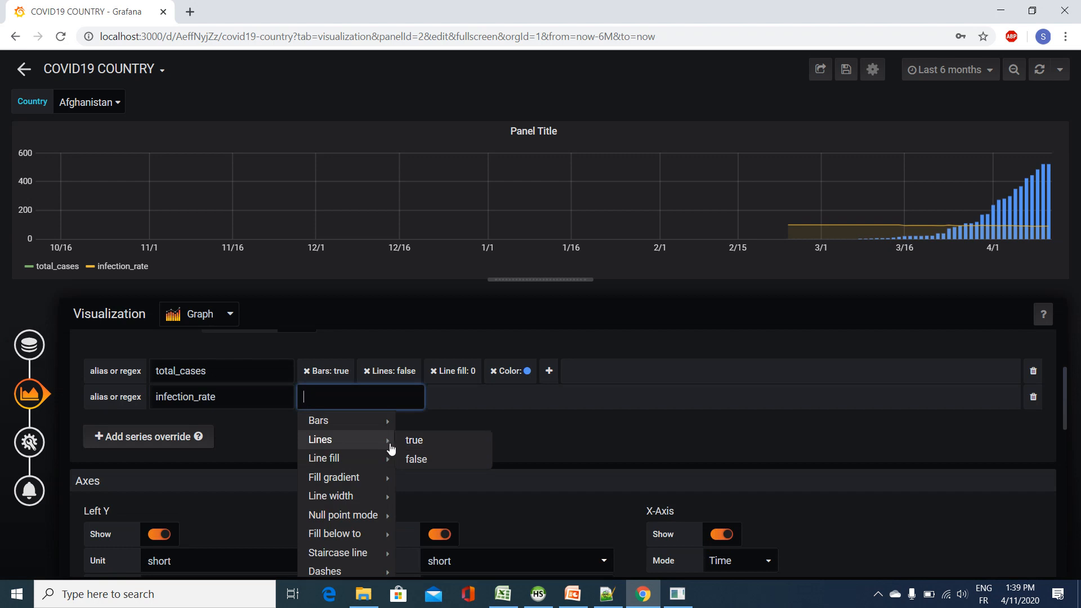
pyautogui.click(414, 441)
# Step: Add a Line fill property of 0 to the infection_rate series override
pyautogui.click(371, 397)
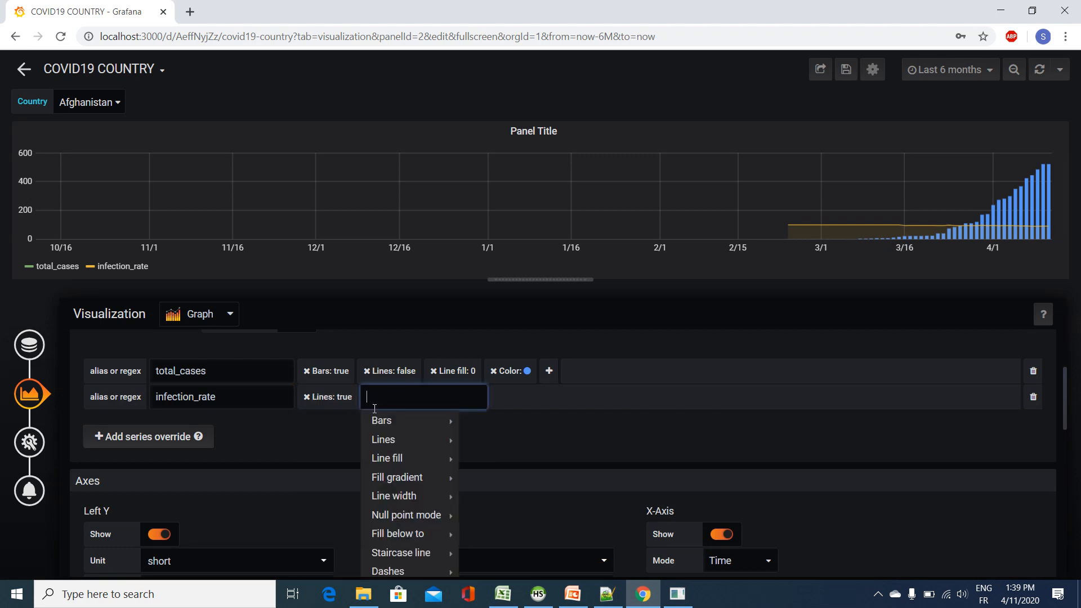
pyautogui.moveTo(429, 458)
pyautogui.click(469, 459)
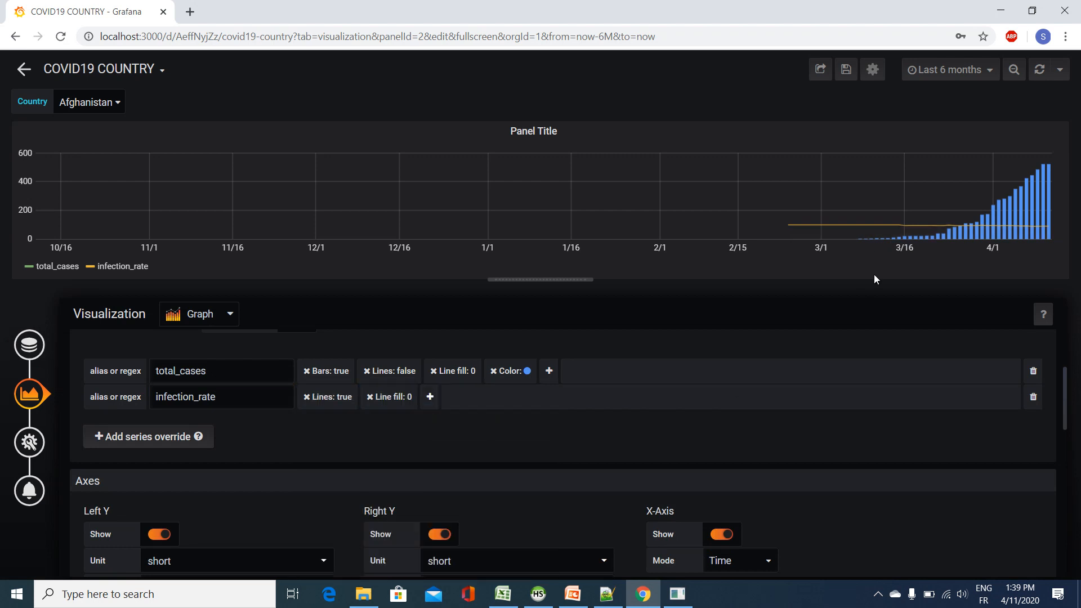
# Step: Add a Points property of true to the infection_rate series override
pyautogui.click(428, 397)
pyautogui.moveTo(495, 496)
pyautogui.scroll(-1, 491, 498)
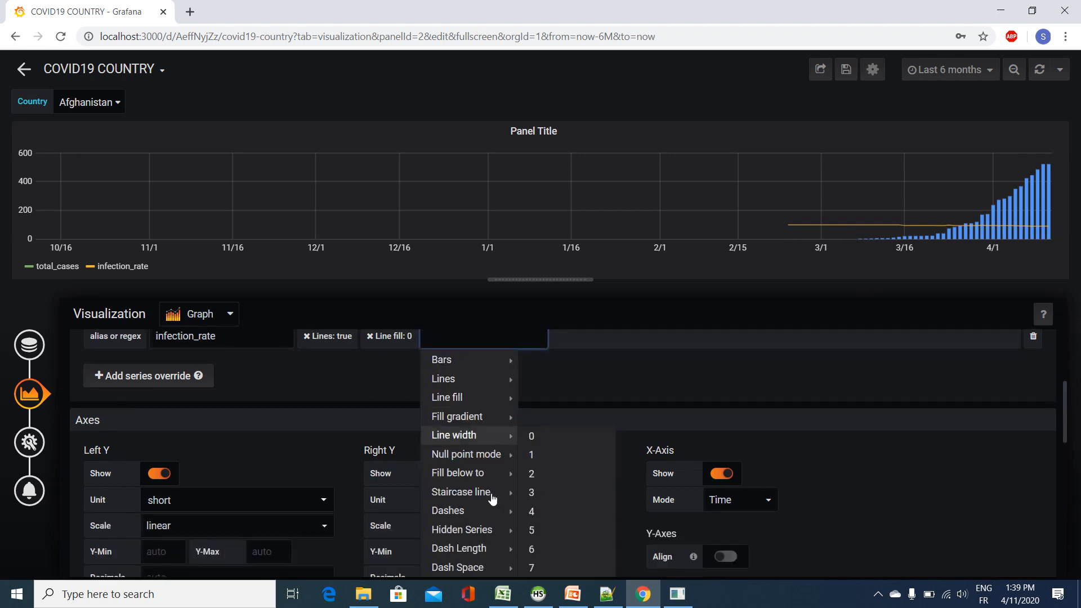
pyautogui.scroll(-1, 488, 524)
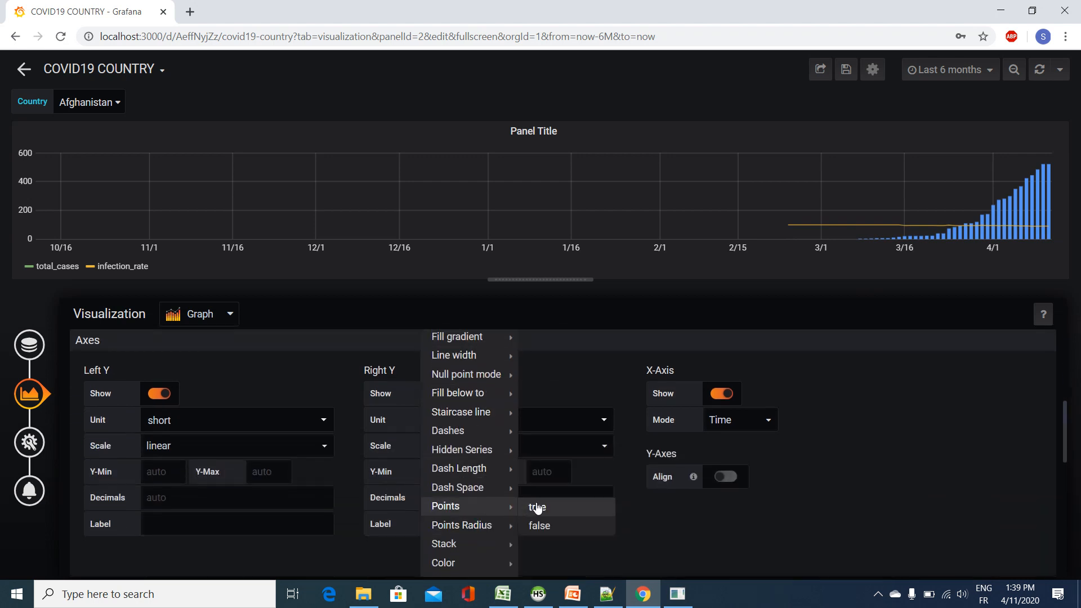
pyautogui.click(538, 507)
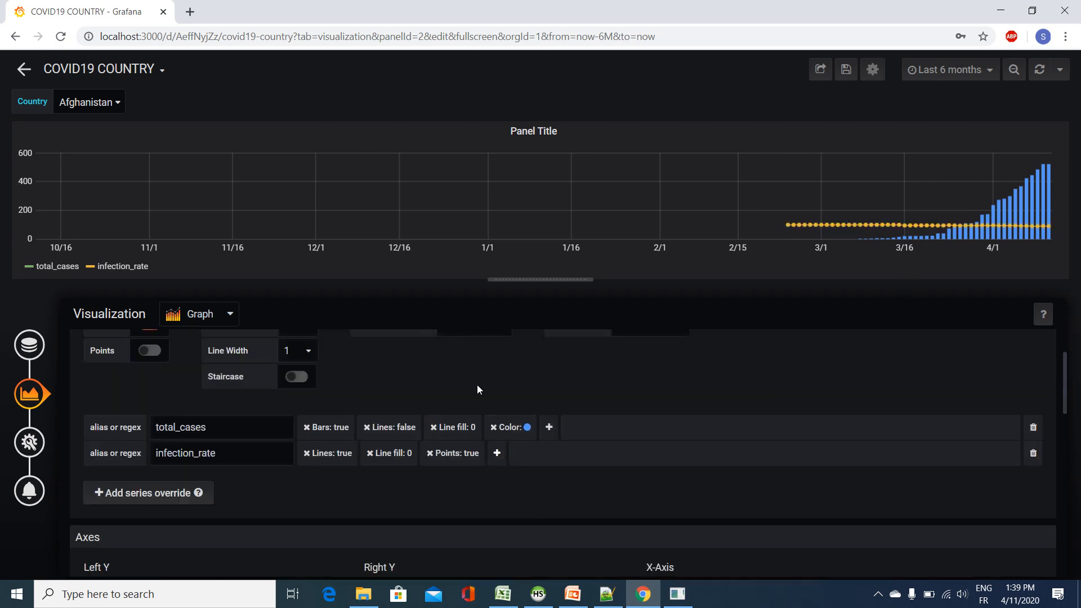
# Step: Assign the infection_rate series to the second Y-axis by adding Y-axis 2 to its override
pyautogui.click(496, 453)
pyautogui.moveTo(553, 497)
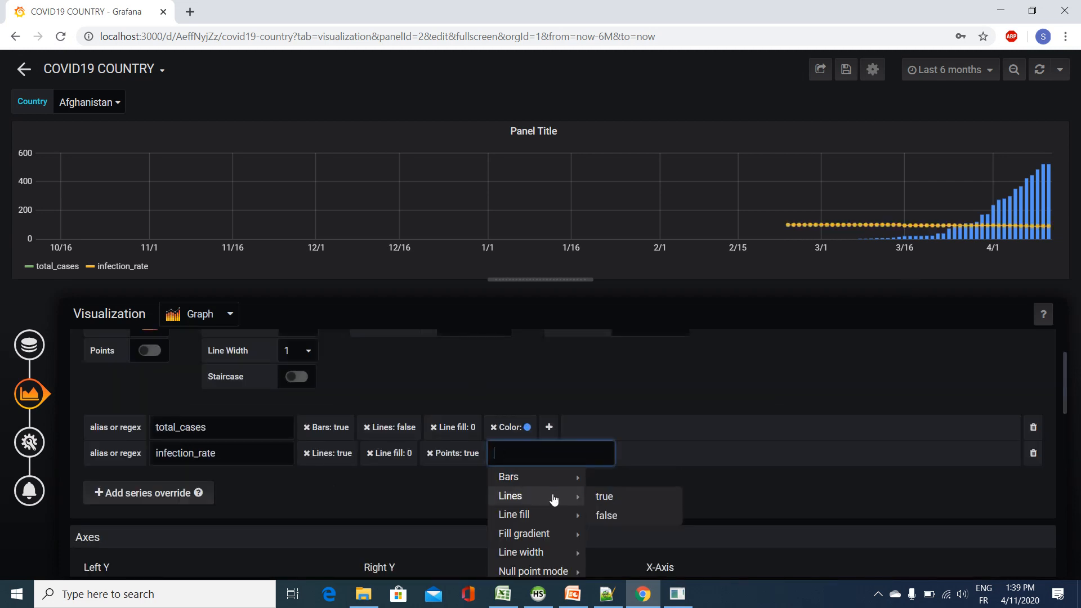
pyautogui.scroll(-2, 553, 498)
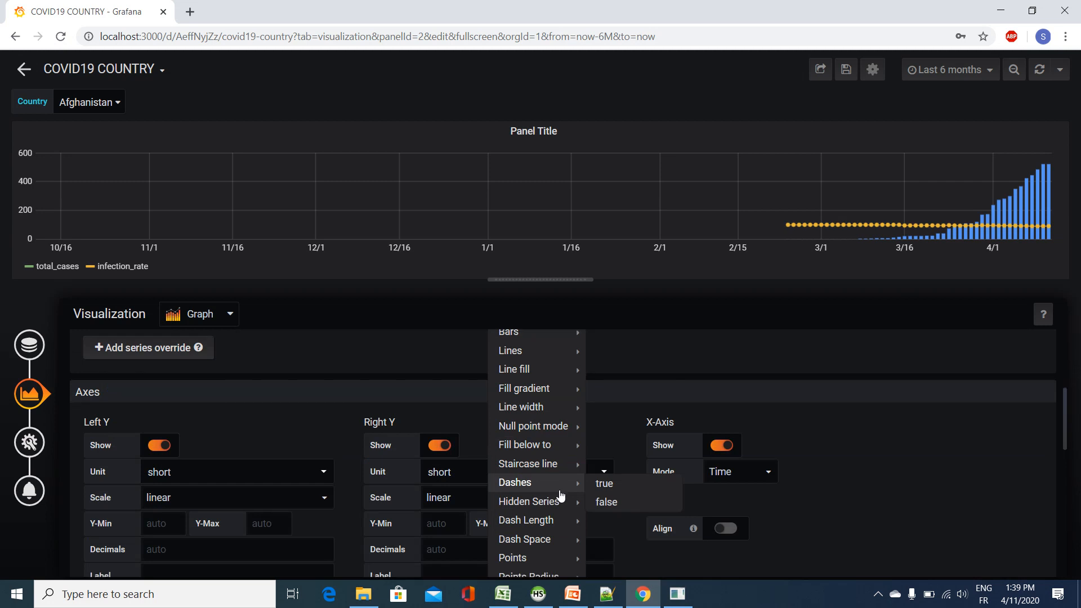
pyautogui.scroll(-2, 559, 493)
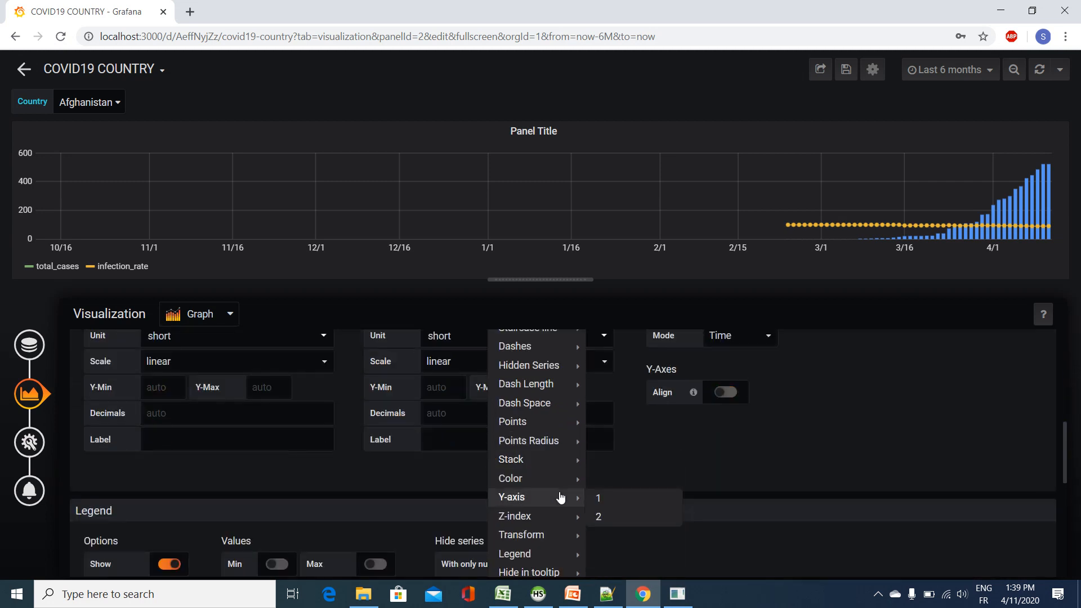
pyautogui.click(611, 522)
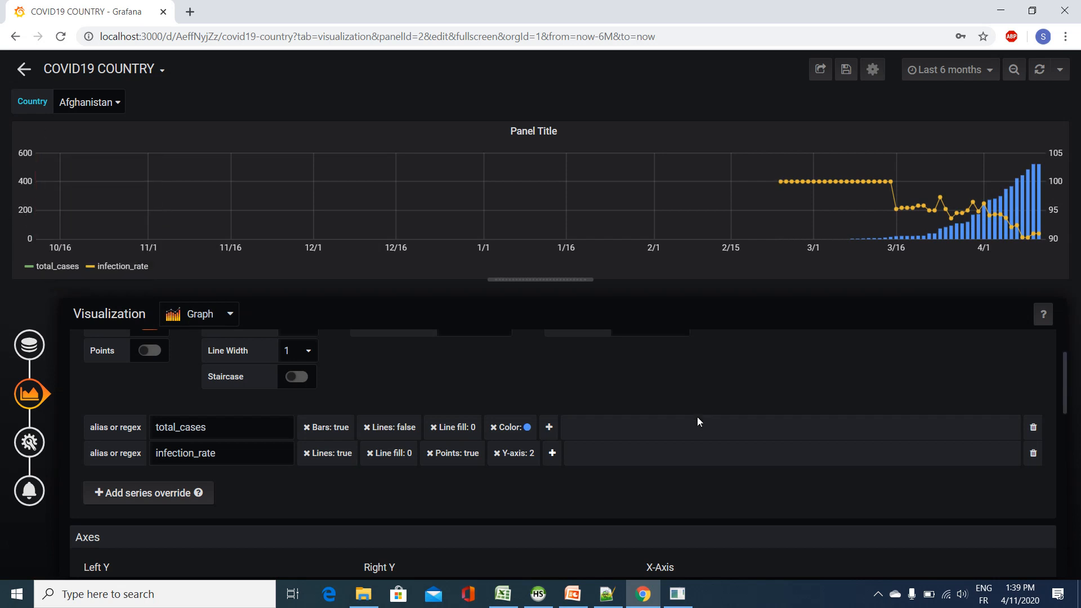
# Step: Look through the panel's axes, legend and threshold settings and review the two series overrides
pyautogui.scroll(-5, 697, 419)
pyautogui.scroll(-5, 685, 439)
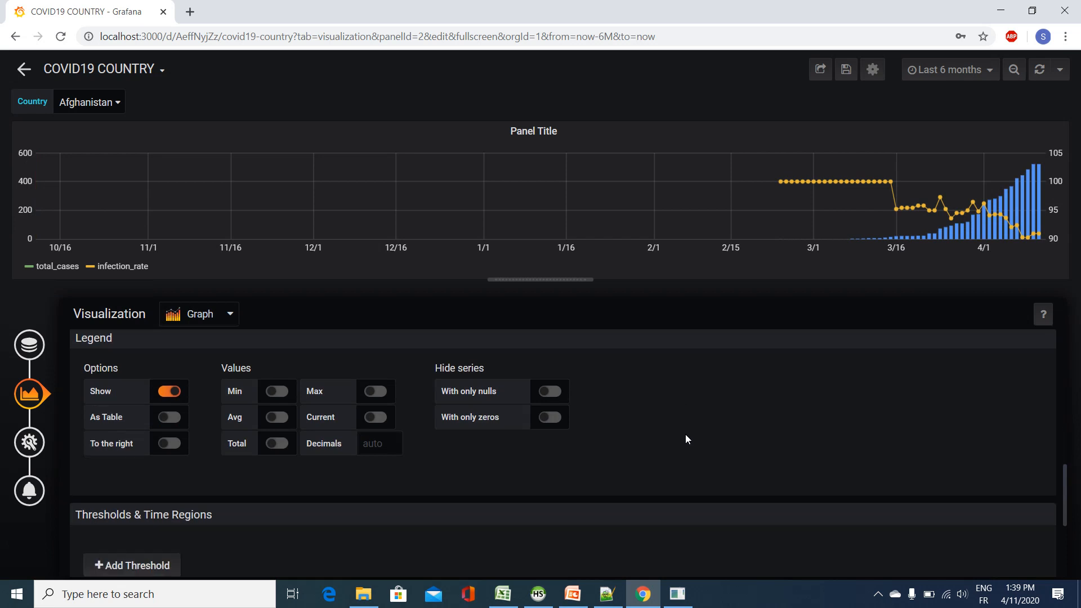
pyautogui.scroll(4, 684, 439)
pyautogui.scroll(6, 682, 433)
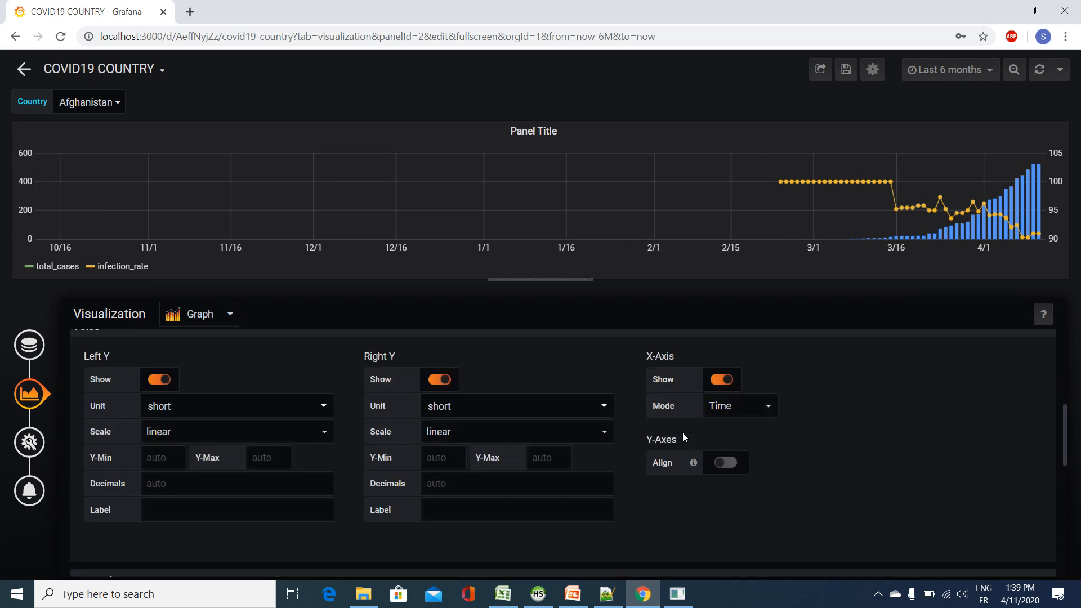
pyautogui.scroll(3, 681, 431)
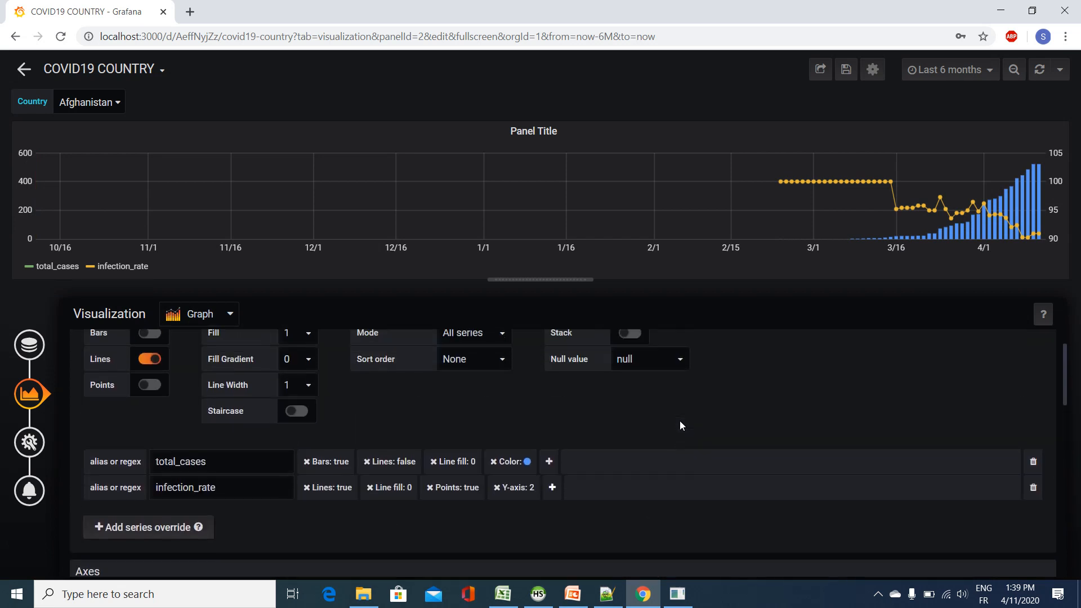
pyautogui.scroll(-2, 678, 436)
pyautogui.scroll(-2, 676, 446)
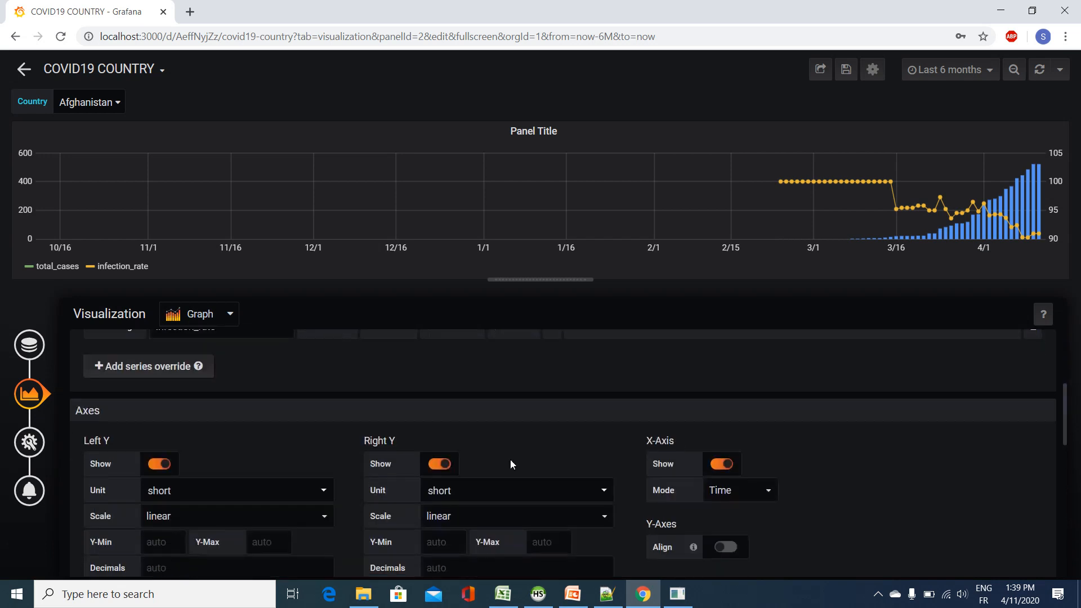
# Step: Set the panel's title to "Total Cases Country" in the General settings and view its Alert settings
pyautogui.click(42, 444)
pyautogui.moveTo(258, 364); pyautogui.dragTo(125, 355)
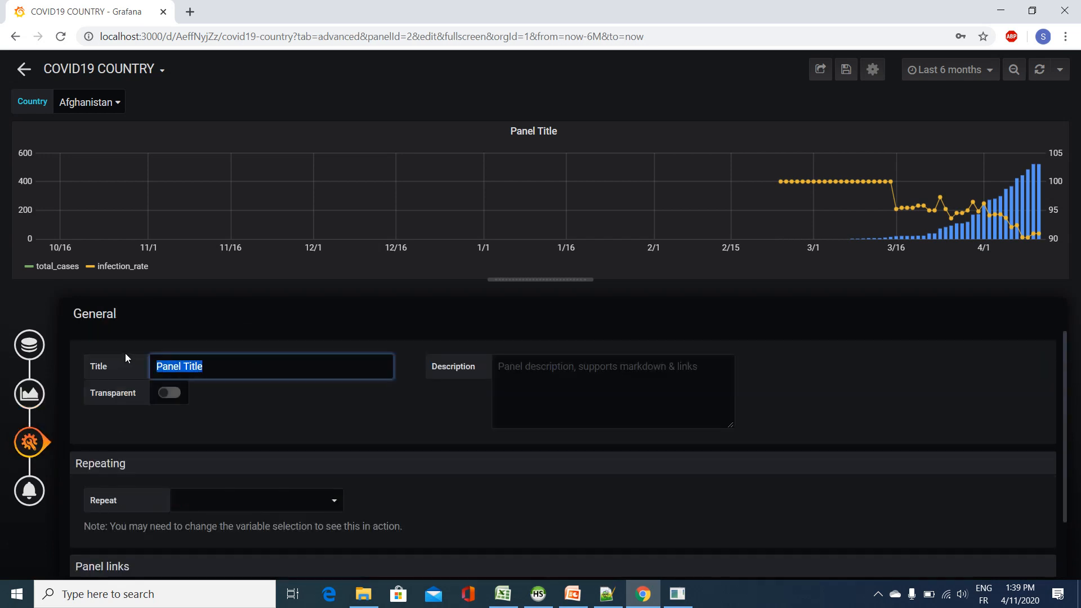
pyautogui.moveTo(526, 592)
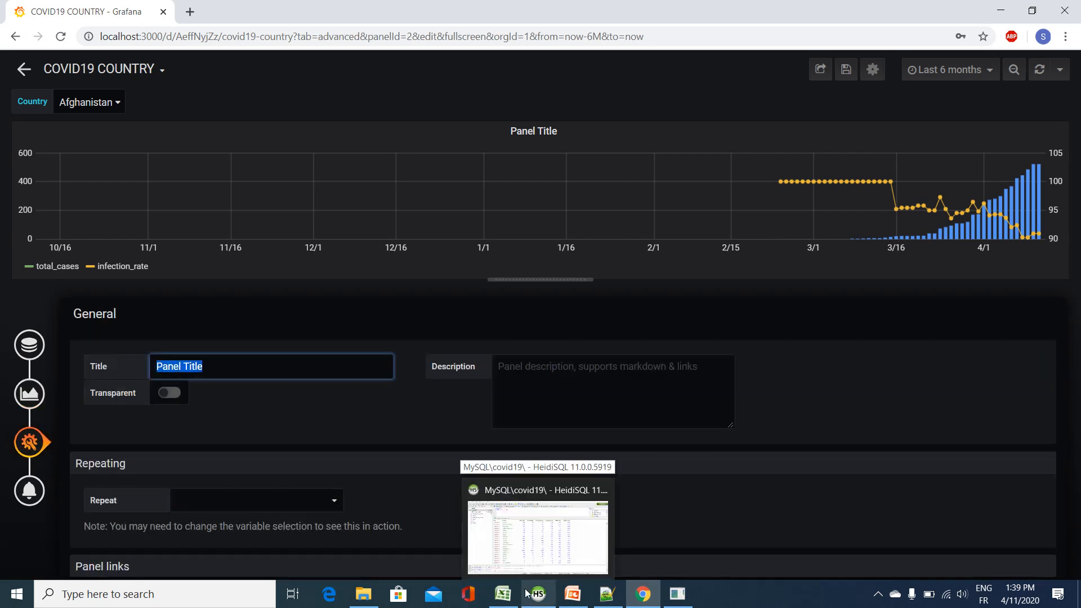
pyautogui.write('Tot')
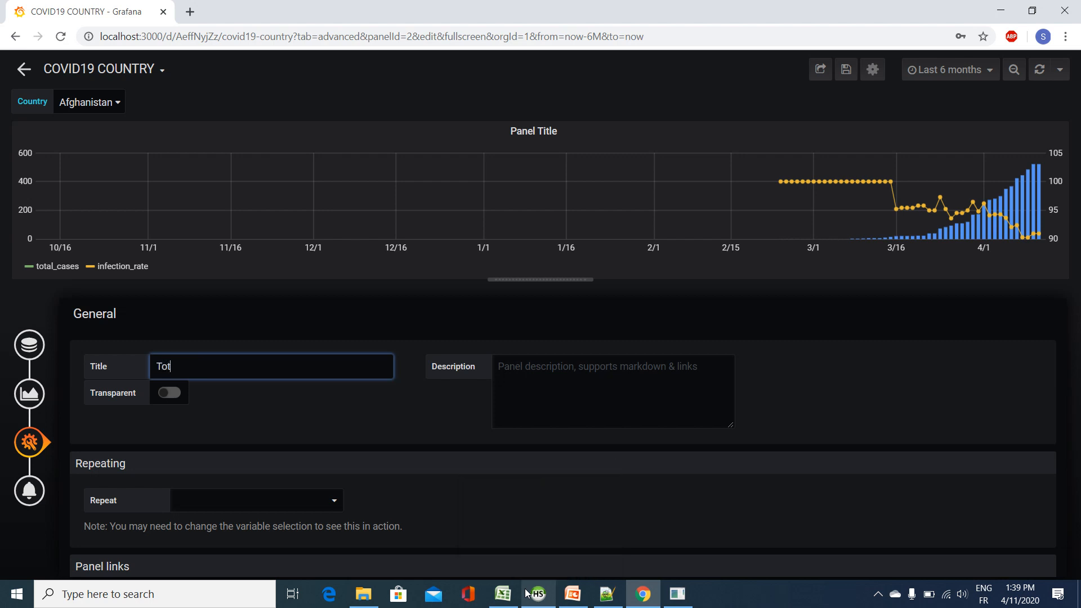
pyautogui.write('al Cases Country')
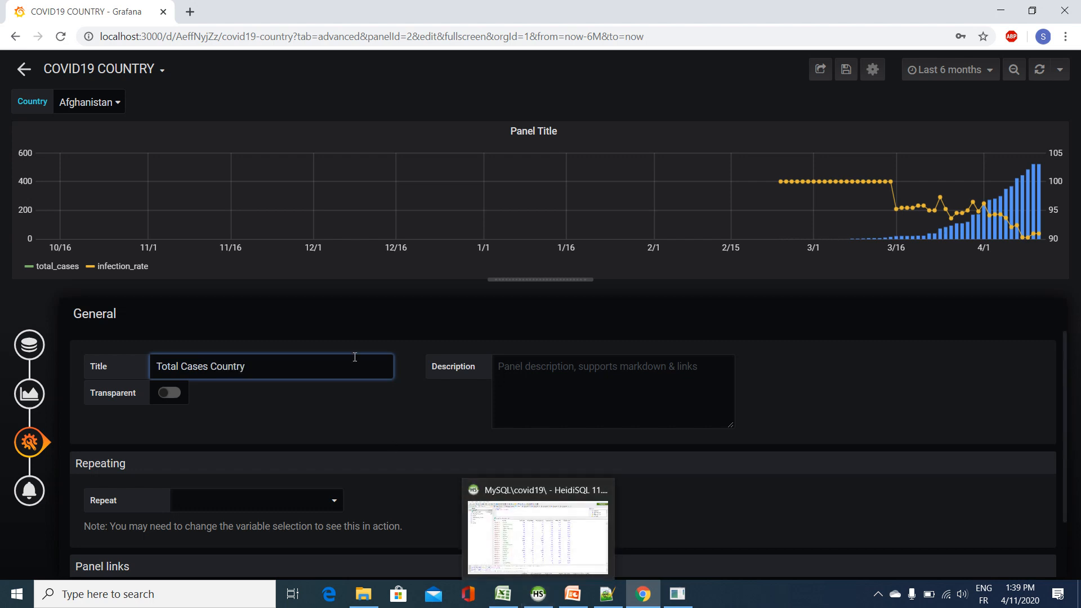
pyautogui.scroll(-2, 361, 380)
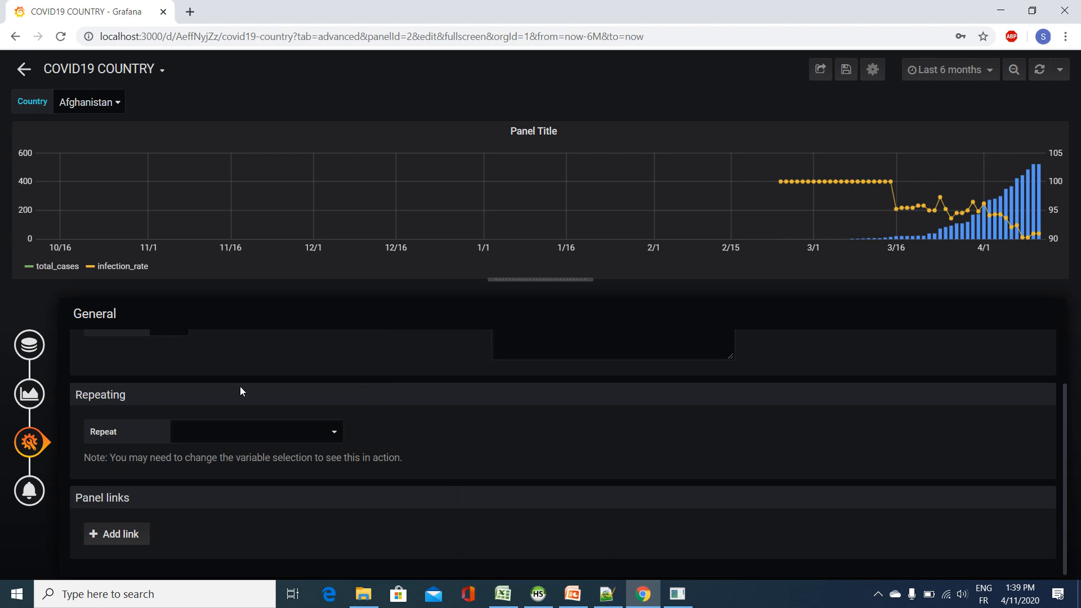
pyautogui.click(30, 491)
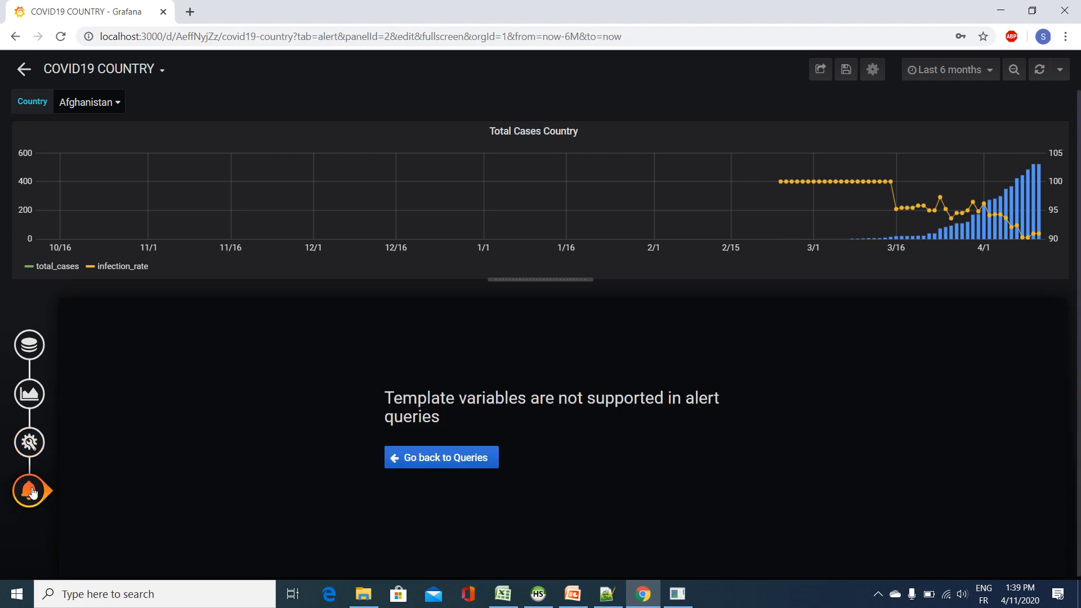
# Step: Save the dashboard with the current time range as dashboard default and reopen COVID19 COUNTRY from the dashboard list
pyautogui.click(845, 71)
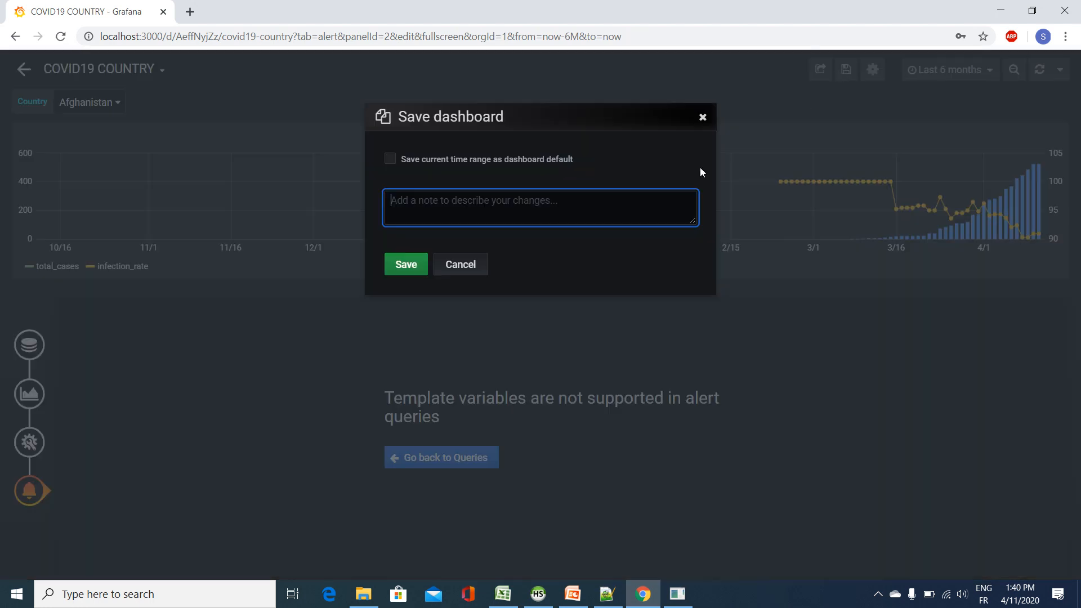
pyautogui.click(410, 159)
pyautogui.click(400, 269)
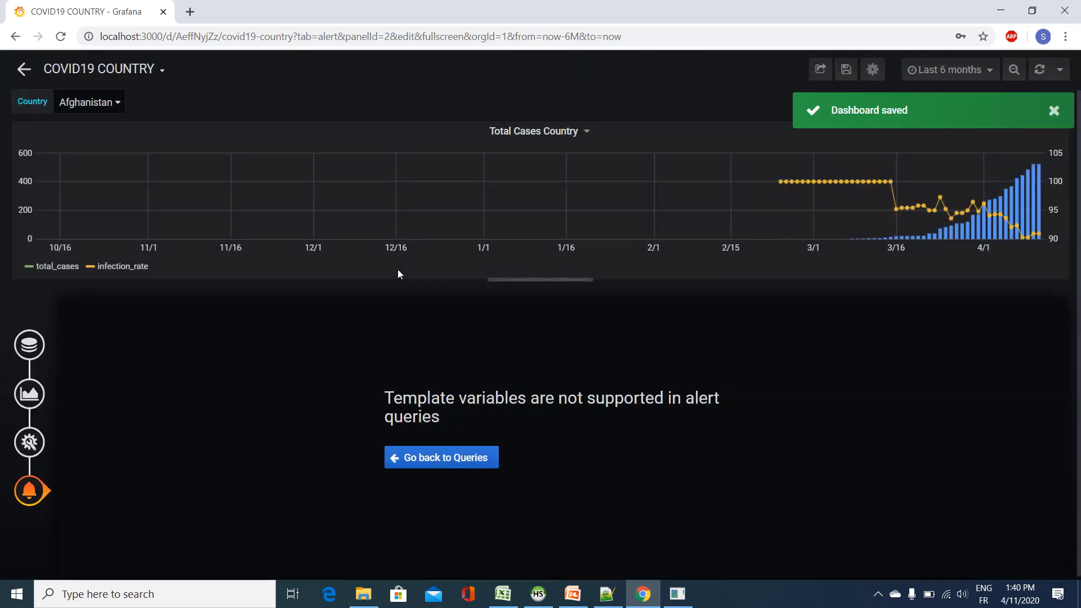
pyautogui.click(129, 72)
pyautogui.click(102, 163)
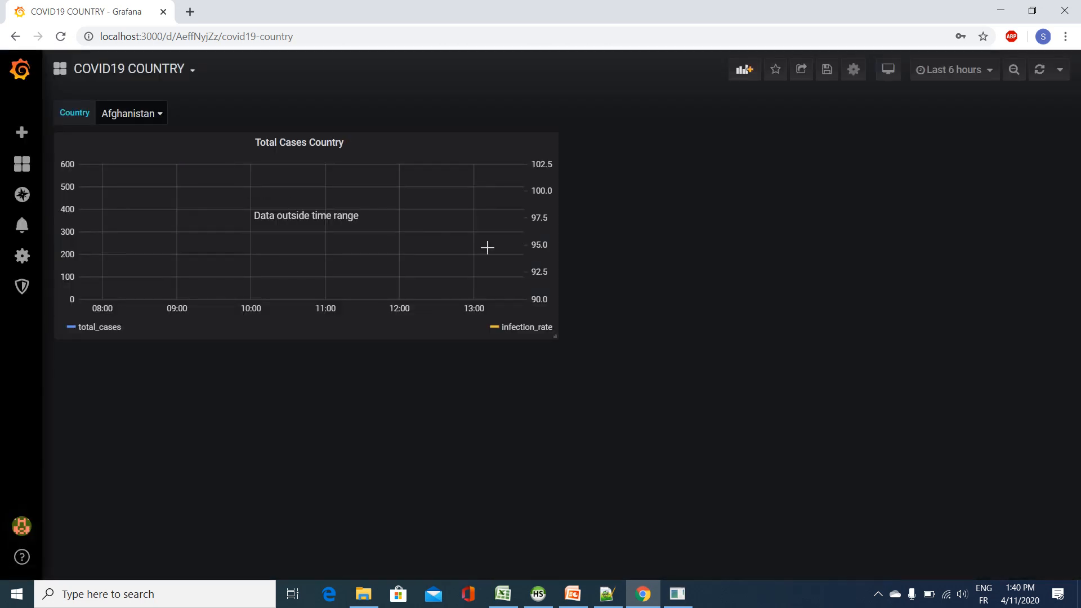
# Step: Set the dashboard's time range to Last 6 months
pyautogui.click(985, 78)
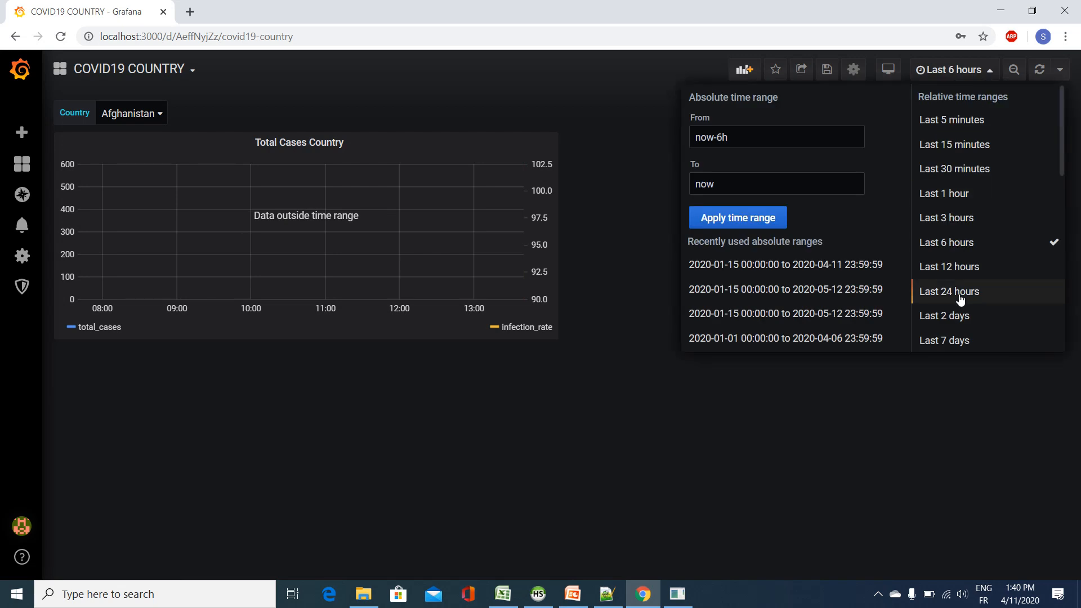
pyautogui.scroll(-5, 962, 303)
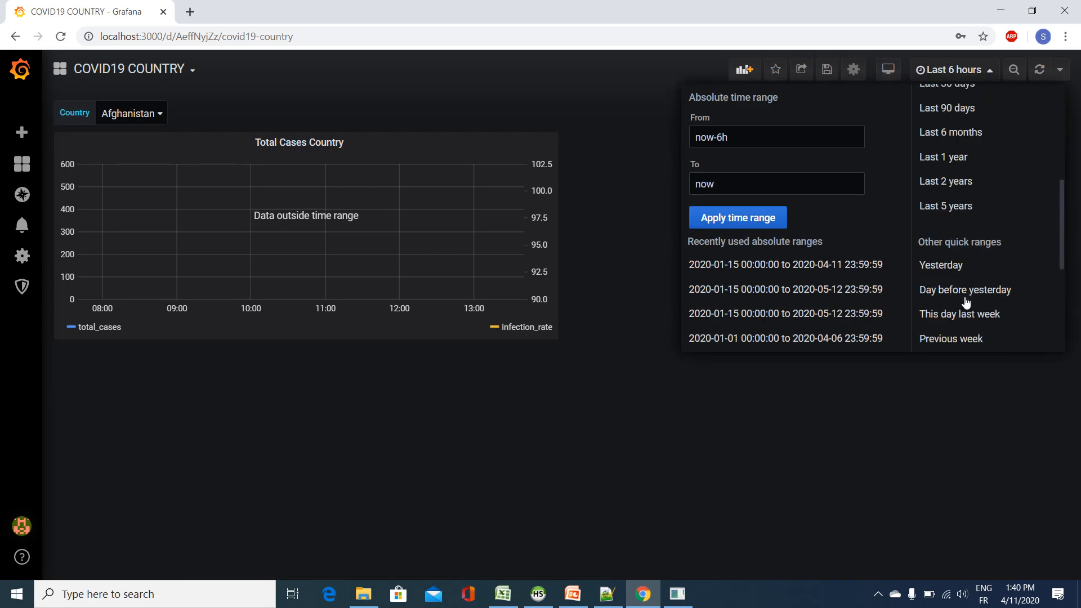
pyautogui.click(974, 134)
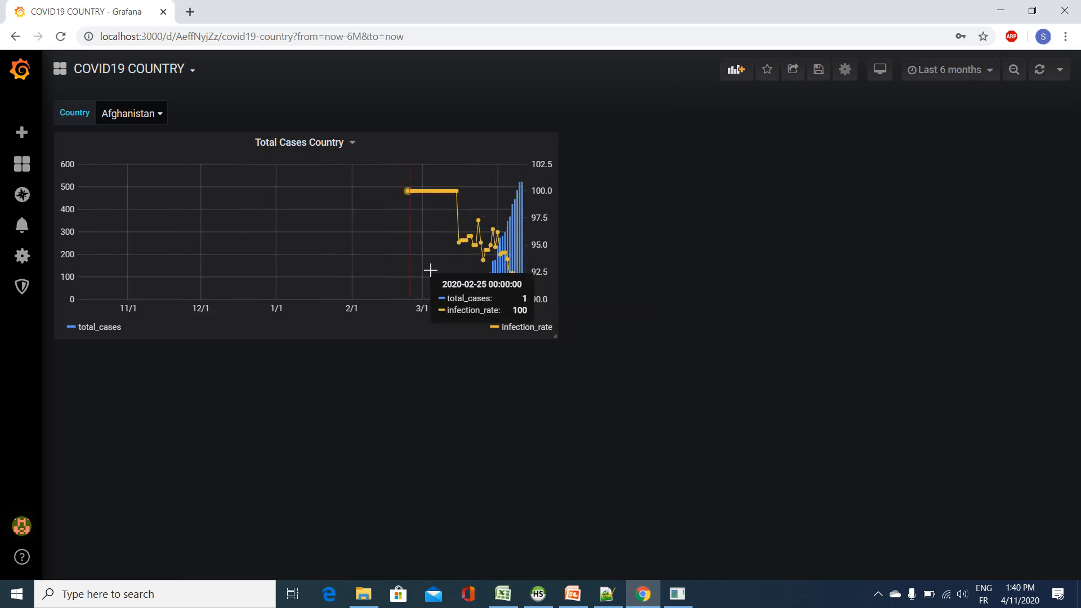
# Step: Preview the Total Cases Country panel for Algérie, Arabie Saoudite, Aruba and Autres using the Country variable
pyautogui.click(149, 116)
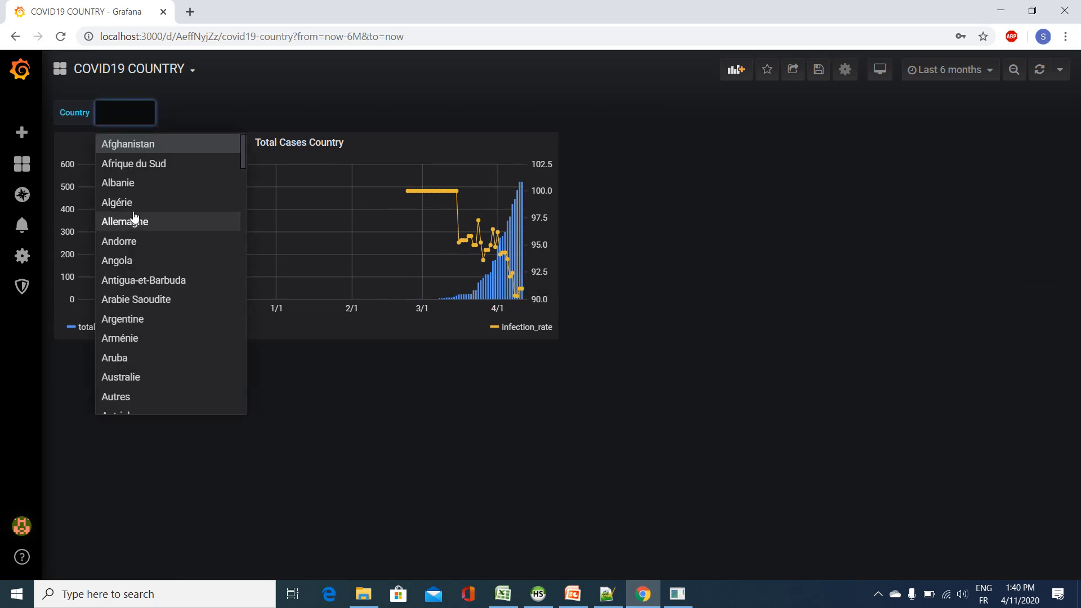
pyautogui.click(133, 204)
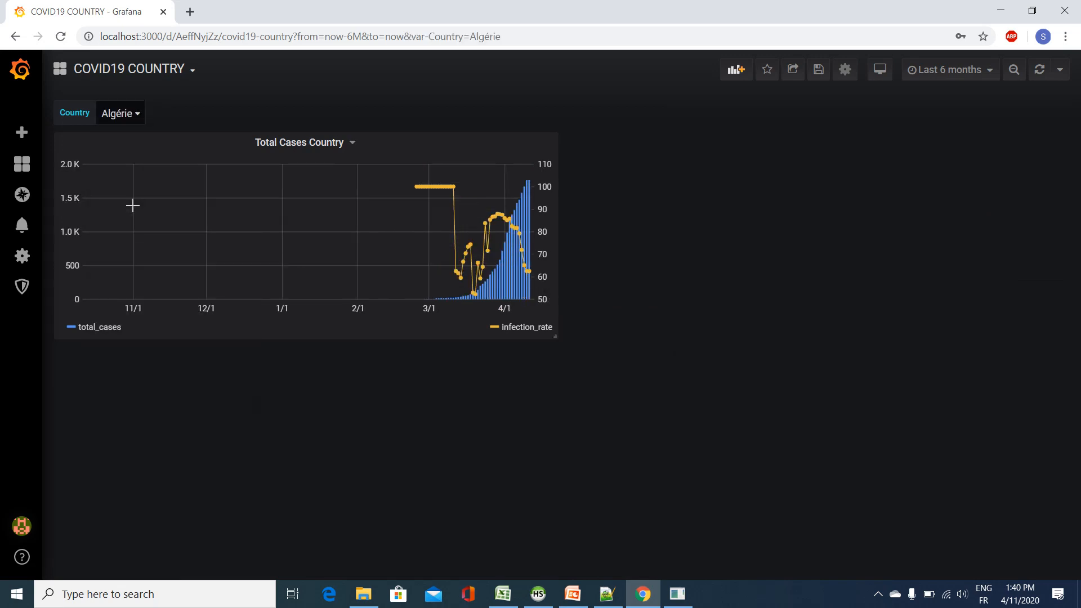
pyautogui.click(124, 118)
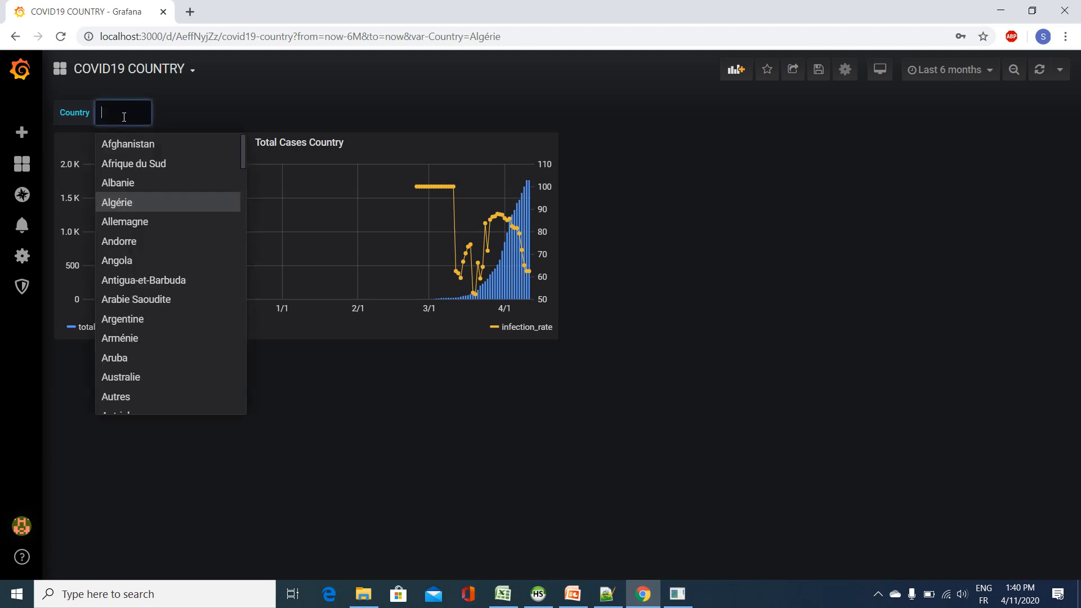
pyautogui.click(132, 299)
pyautogui.click(160, 123)
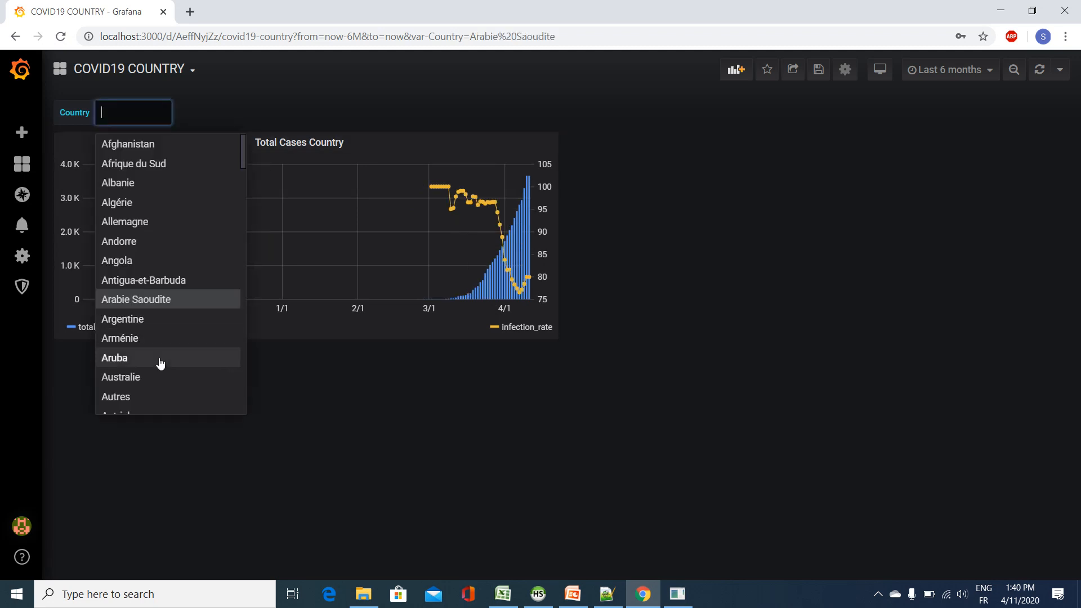
pyautogui.click(157, 363)
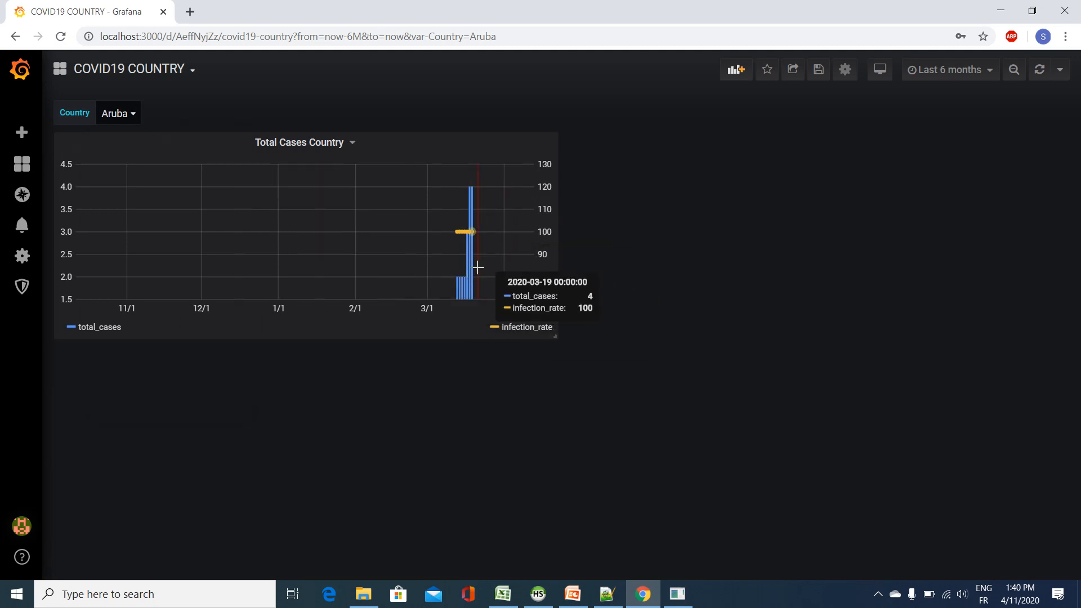
pyautogui.click(128, 115)
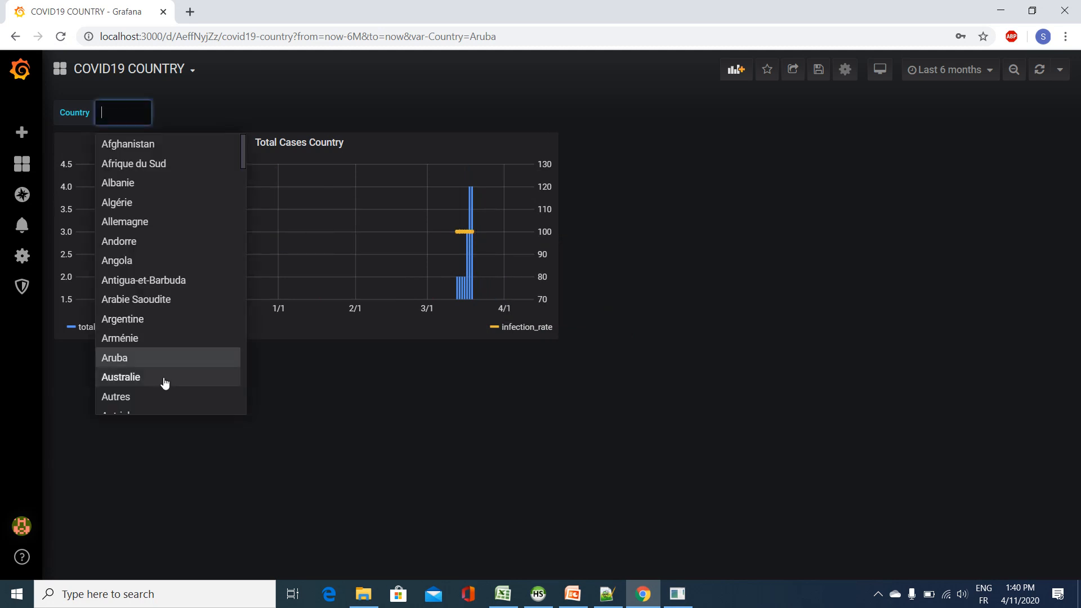
pyautogui.click(172, 396)
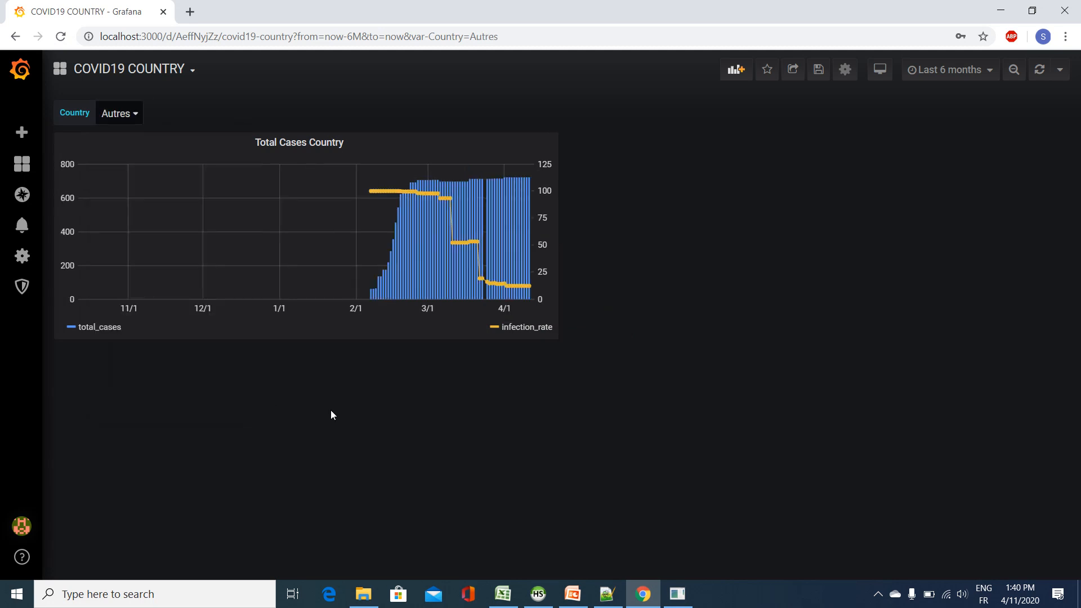
# Step: Switch the Country variable to Barbade and finally to Belgique
pyautogui.click(128, 115)
pyautogui.scroll(-3, 163, 320)
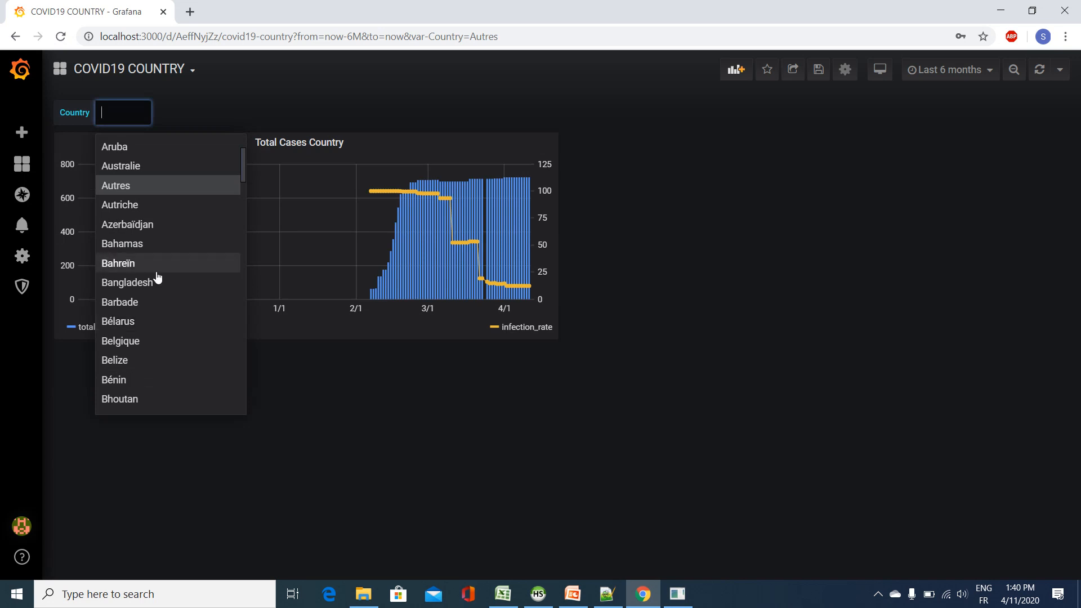
pyautogui.click(154, 301)
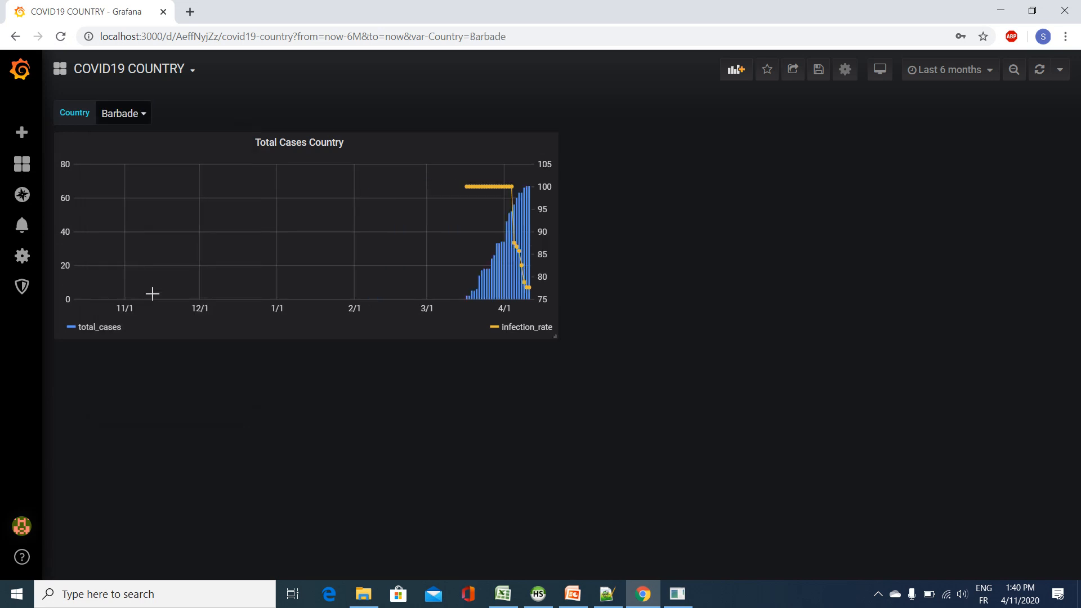
pyautogui.click(141, 118)
pyautogui.scroll(-3, 169, 347)
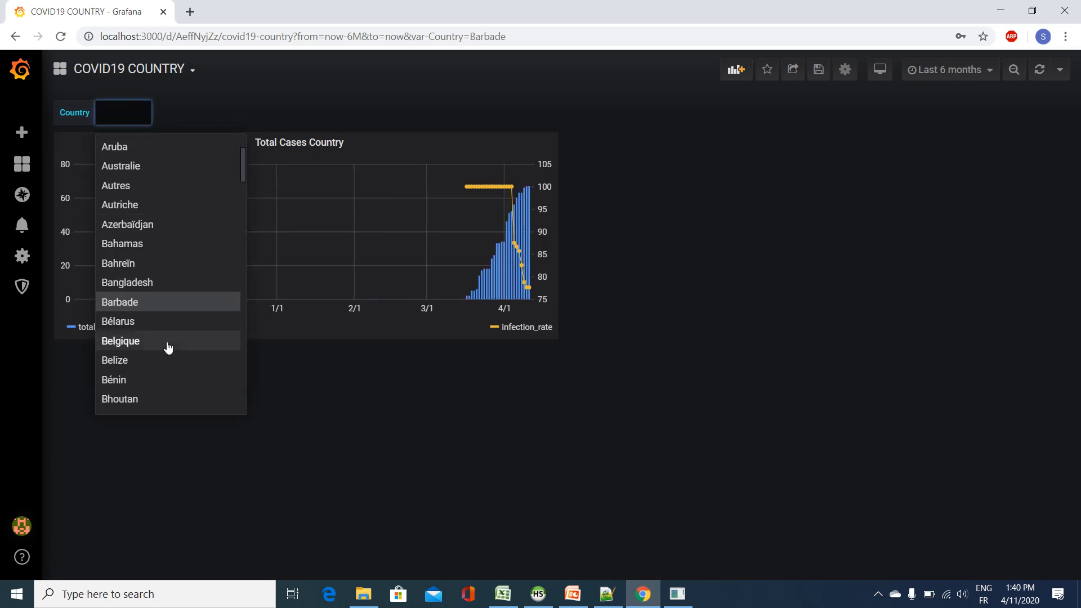
pyautogui.scroll(-2, 169, 347)
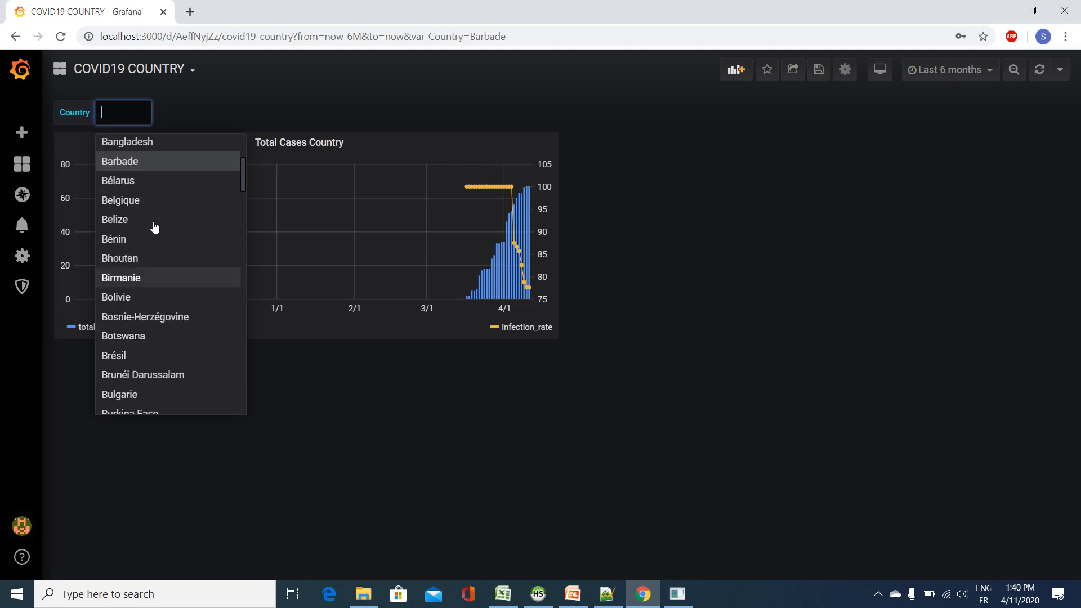
pyautogui.click(147, 196)
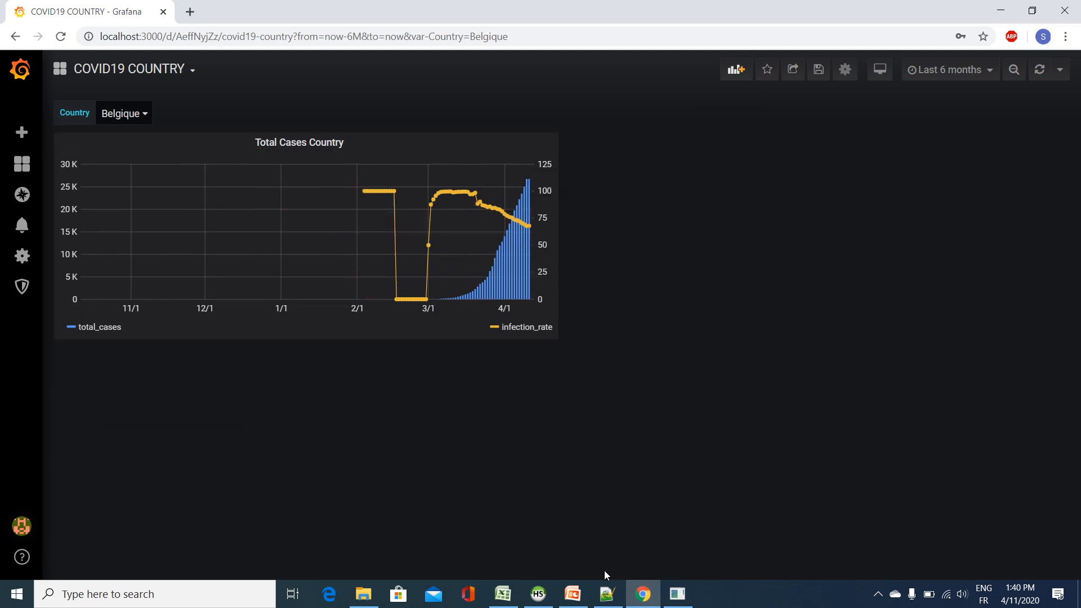
# Step: Check the world_covid19 columns in HeidiSQL, return to Grafana and duplicate the Total Cases Country panel
pyautogui.click(538, 594)
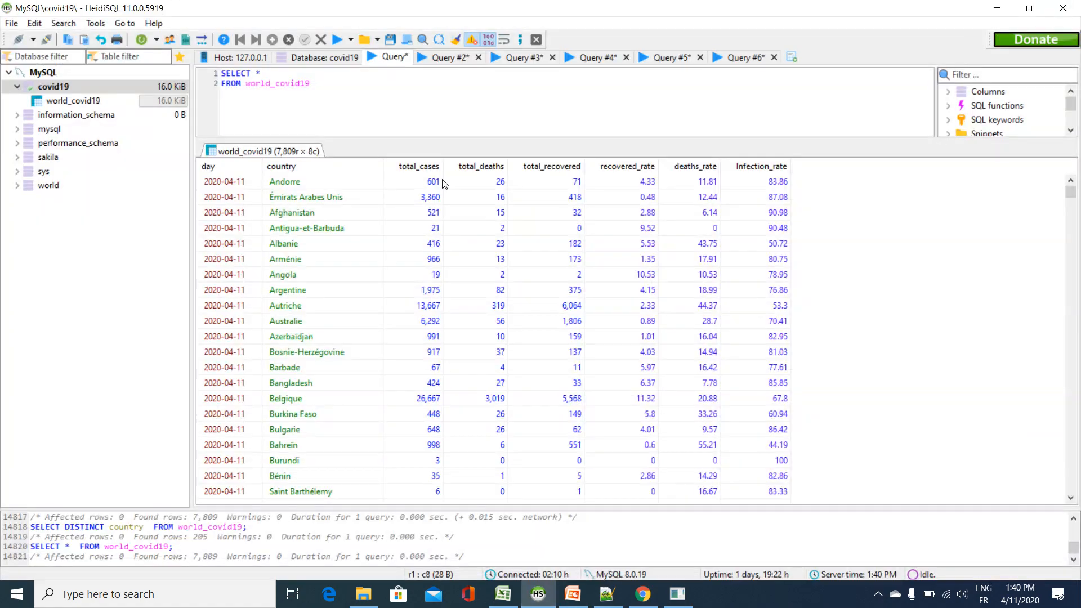
pyautogui.click(995, 7)
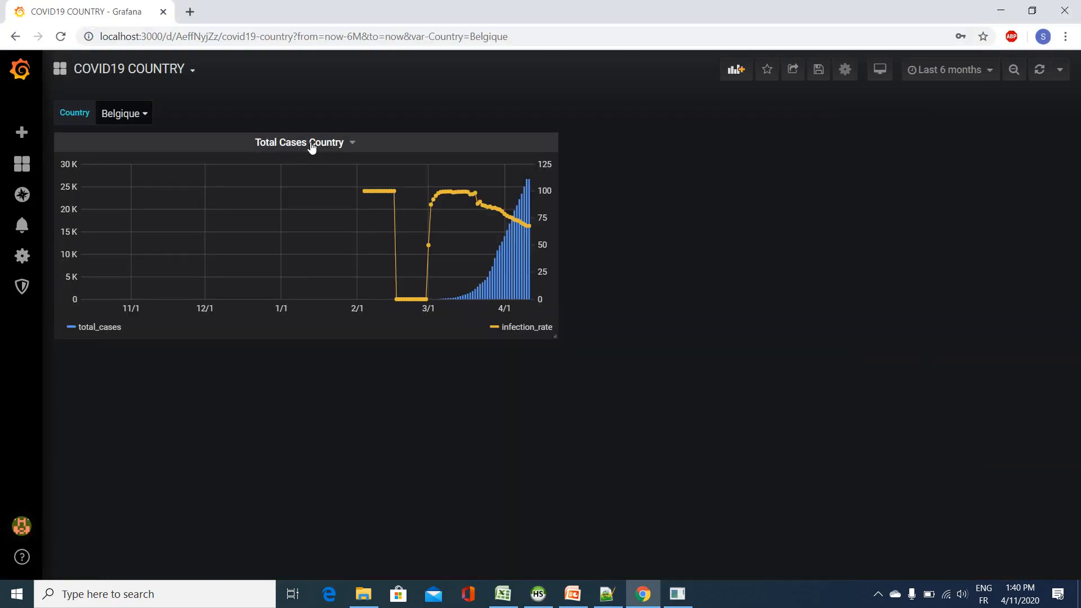
pyautogui.click(311, 146)
pyautogui.moveTo(357, 252)
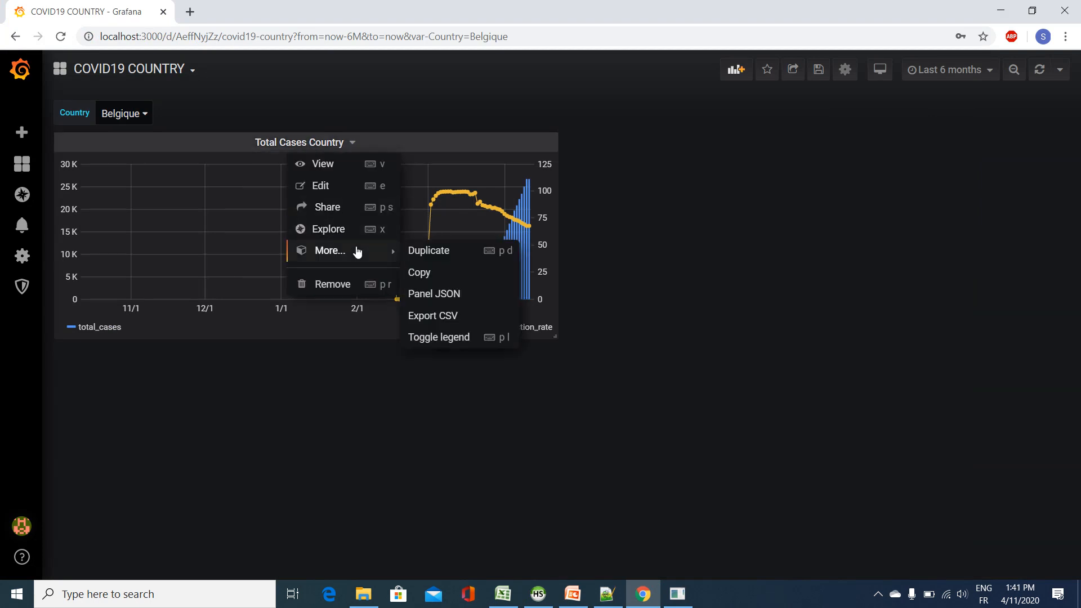
pyautogui.click(434, 252)
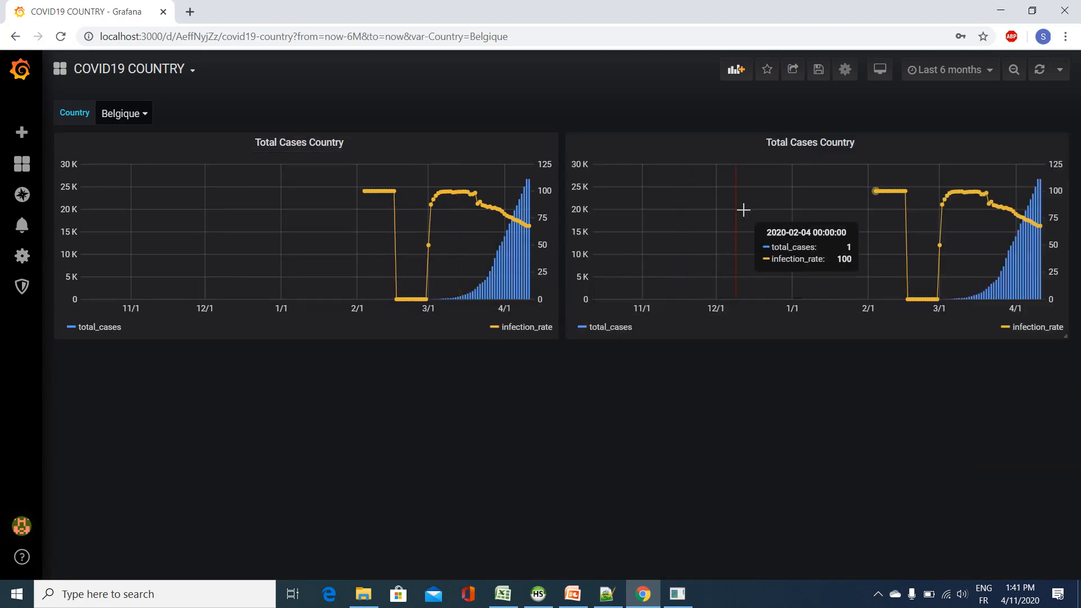
# Step: Edit the duplicated panel's query to select total_deaths and deaths_rate in place of total_cases and infection_rate
pyautogui.click(833, 148)
pyautogui.click(831, 186)
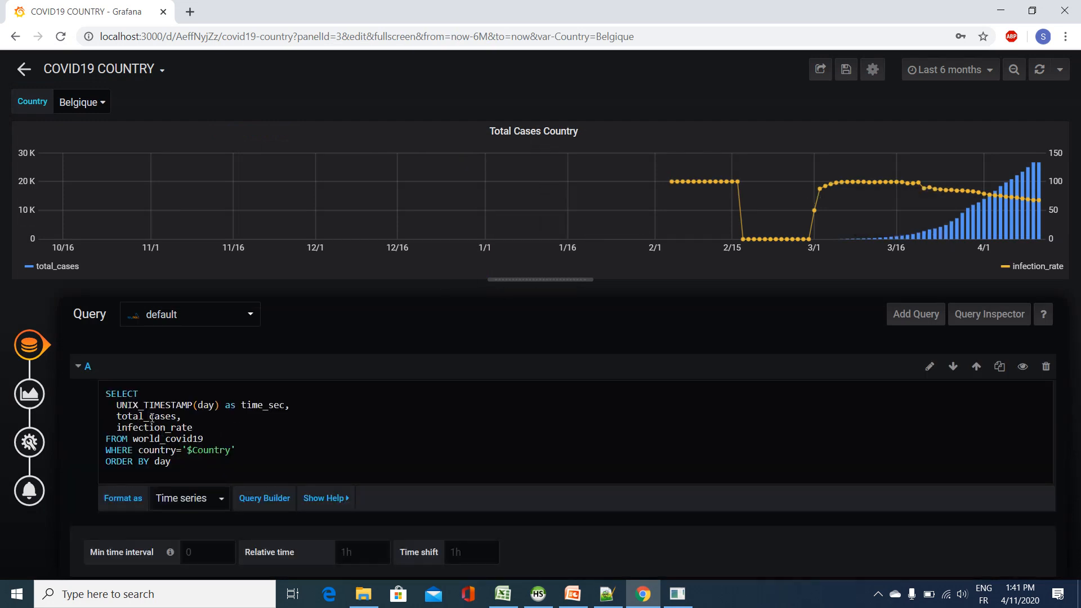
pyautogui.doubleClick(176, 416)
pyautogui.write('deaths')
pyautogui.moveTo(165, 428); pyautogui.dragTo(117, 429)
pyautogui.write('deaths')
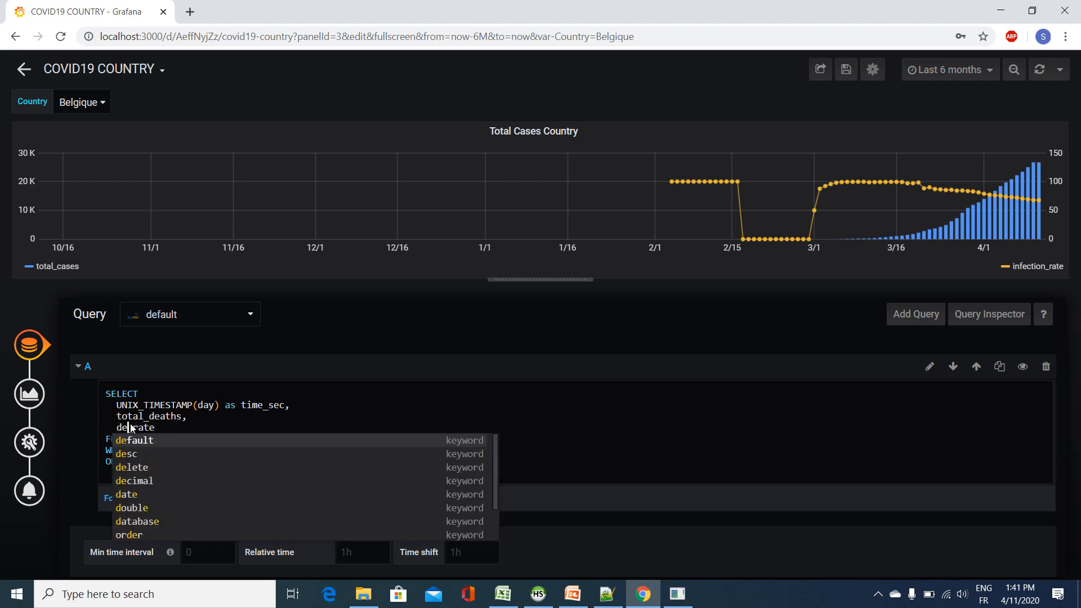
pyautogui.click(220, 420)
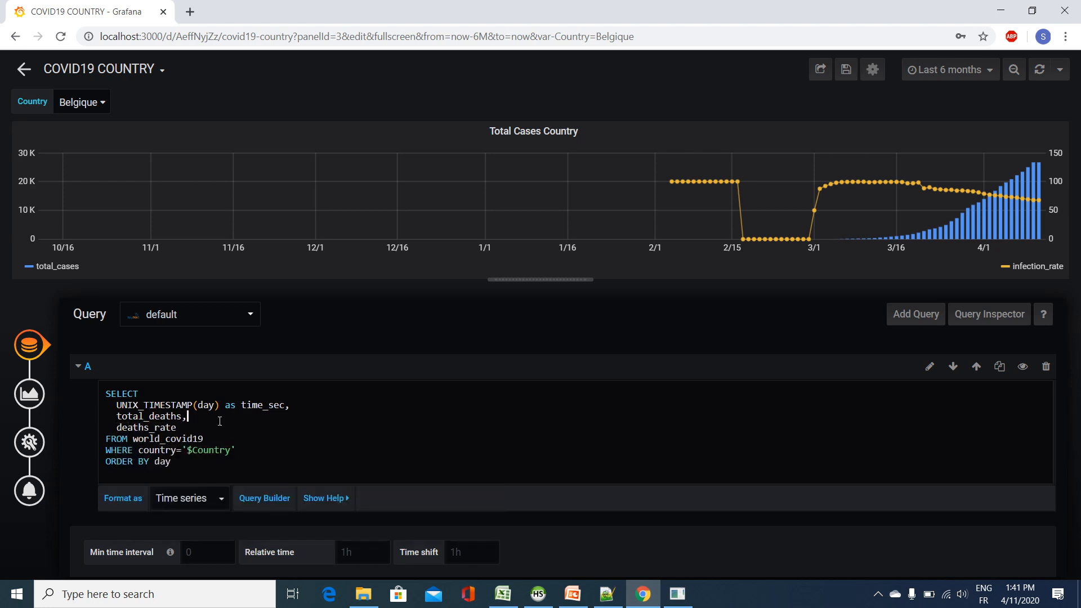
pyautogui.scroll(-1, 396, 475)
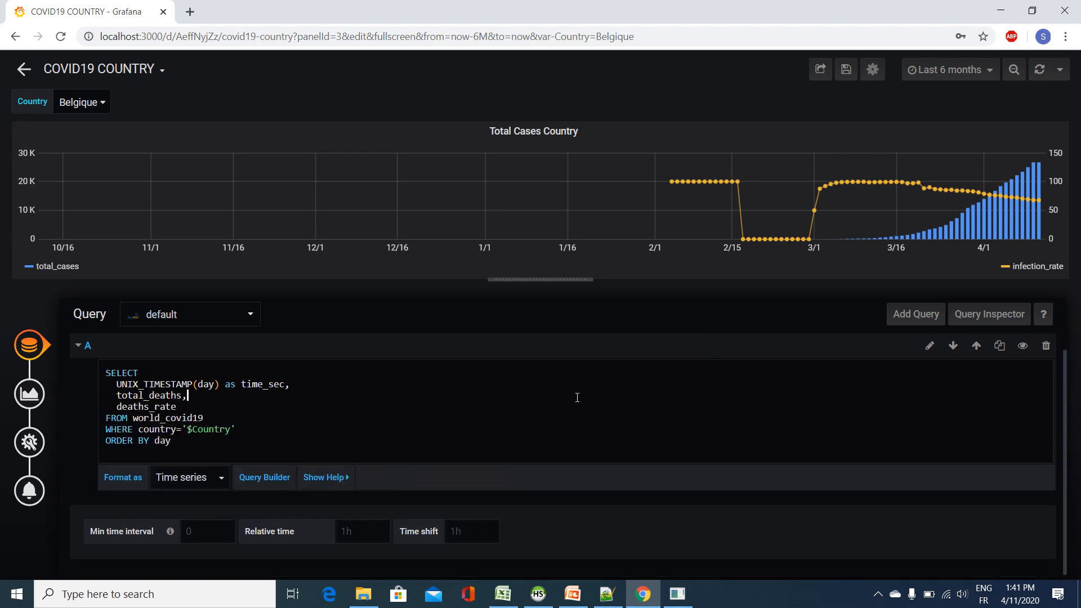
# Step: Reassign the duplicated panel's two series overrides to total_deaths for the bars and deaths_rate for the line
pyautogui.click(29, 393)
pyautogui.scroll(-2, 485, 440)
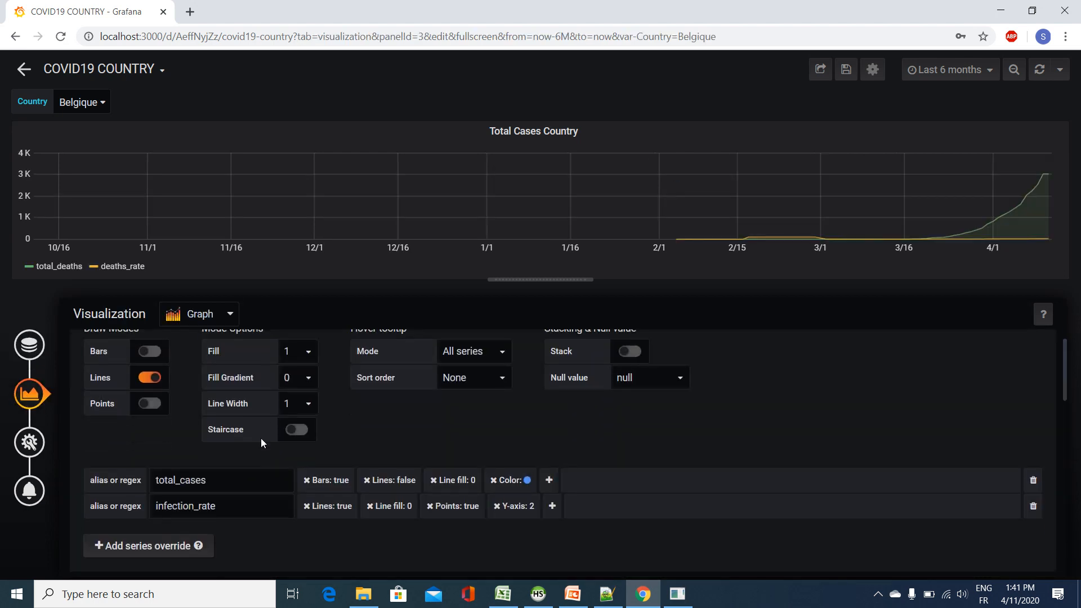
pyautogui.moveTo(219, 374); pyautogui.dragTo(66, 342)
pyautogui.press('BackSpace')
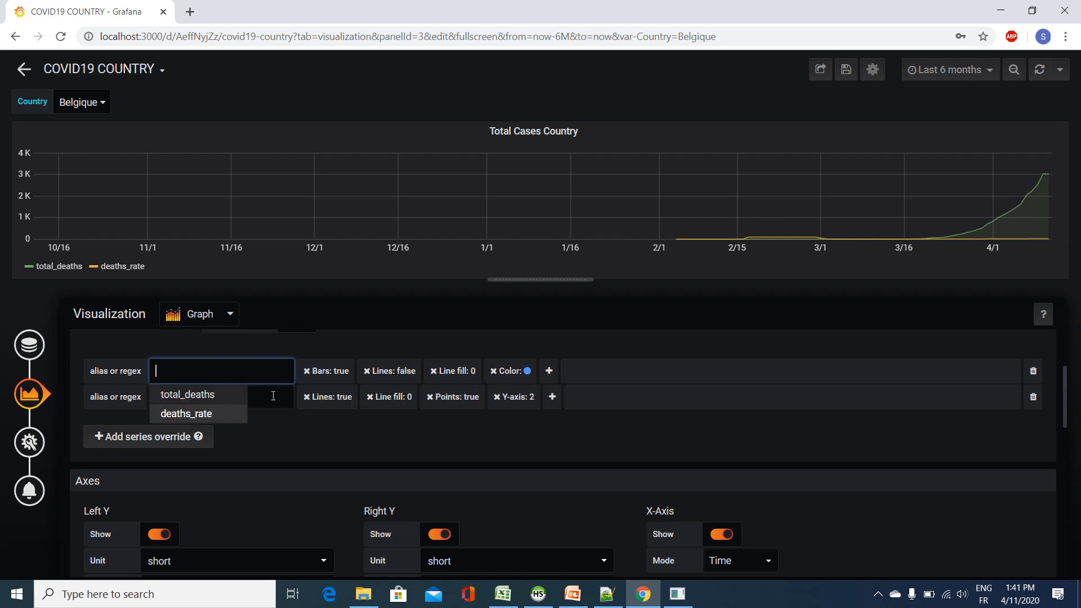
pyautogui.click(214, 374)
pyautogui.click(214, 393)
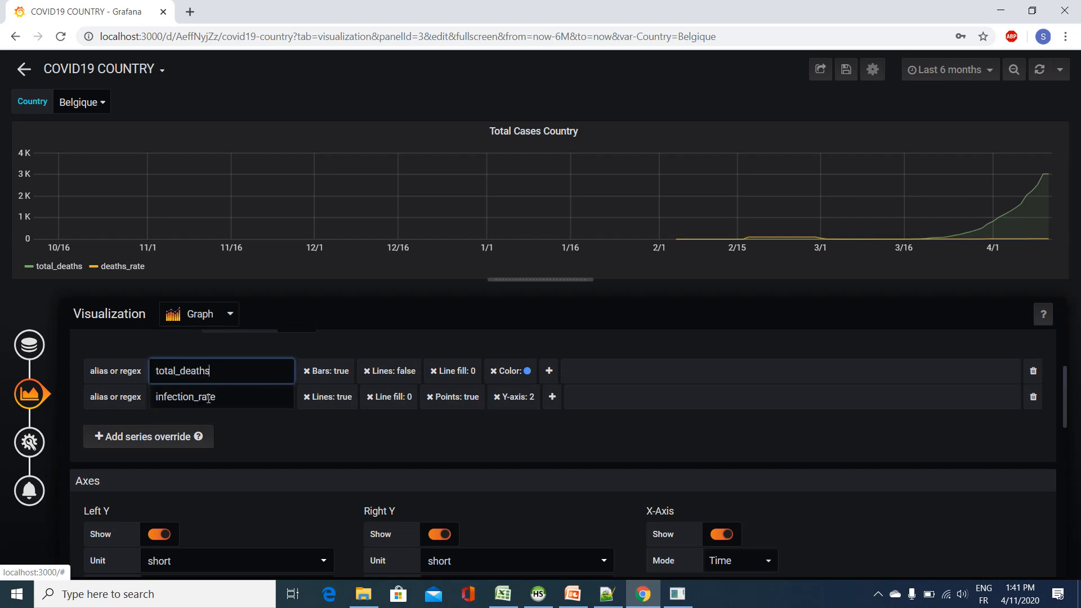
pyautogui.click(242, 396)
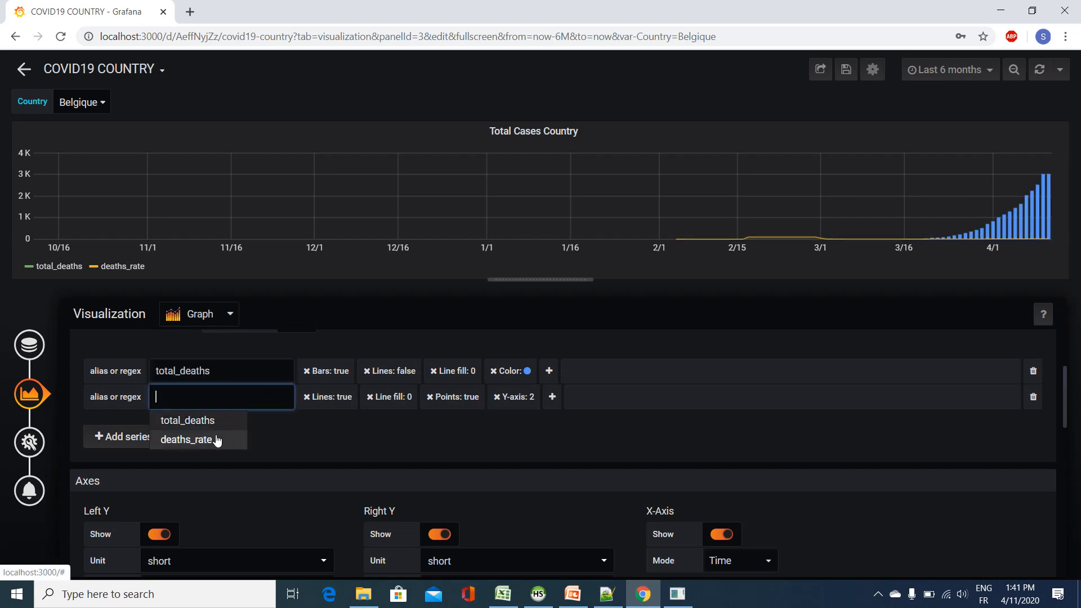
pyautogui.click(186, 439)
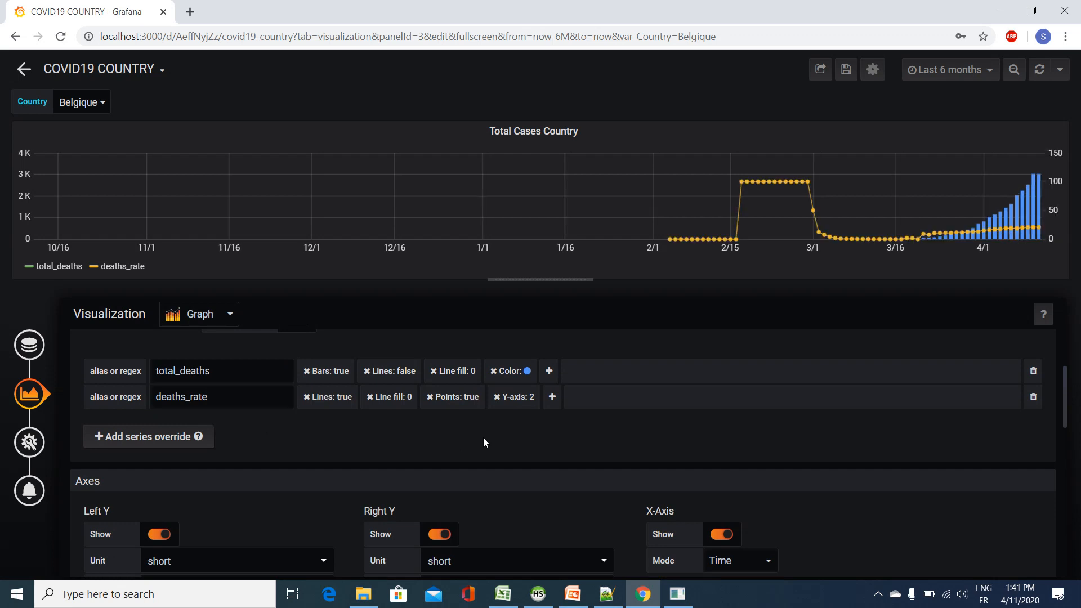
# Step: Remove the blue color setting from the total_deaths series override
pyautogui.click(496, 371)
pyautogui.click(494, 373)
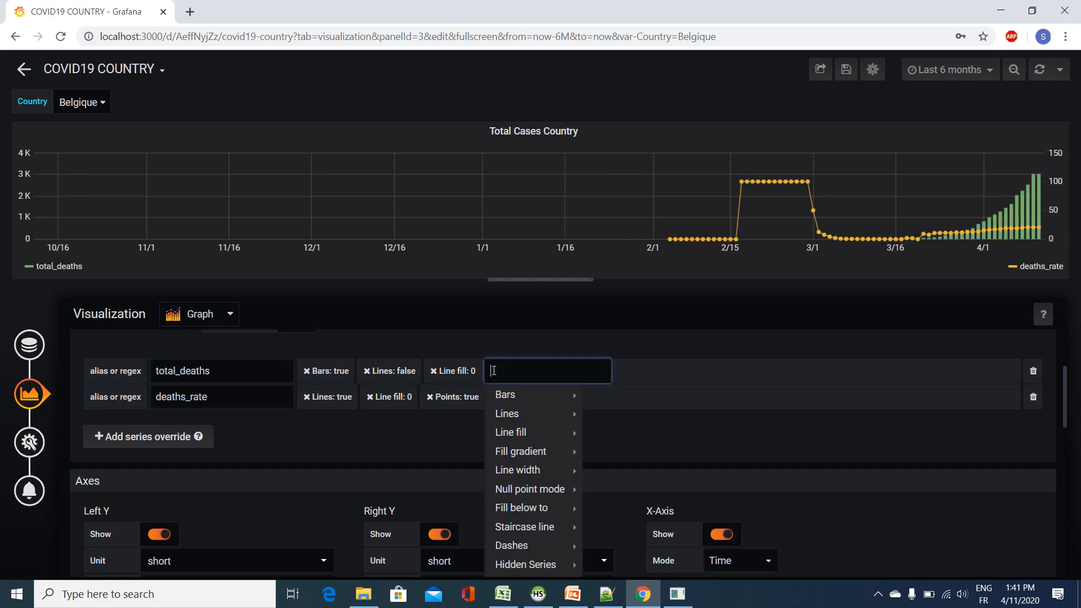
pyautogui.click(643, 389)
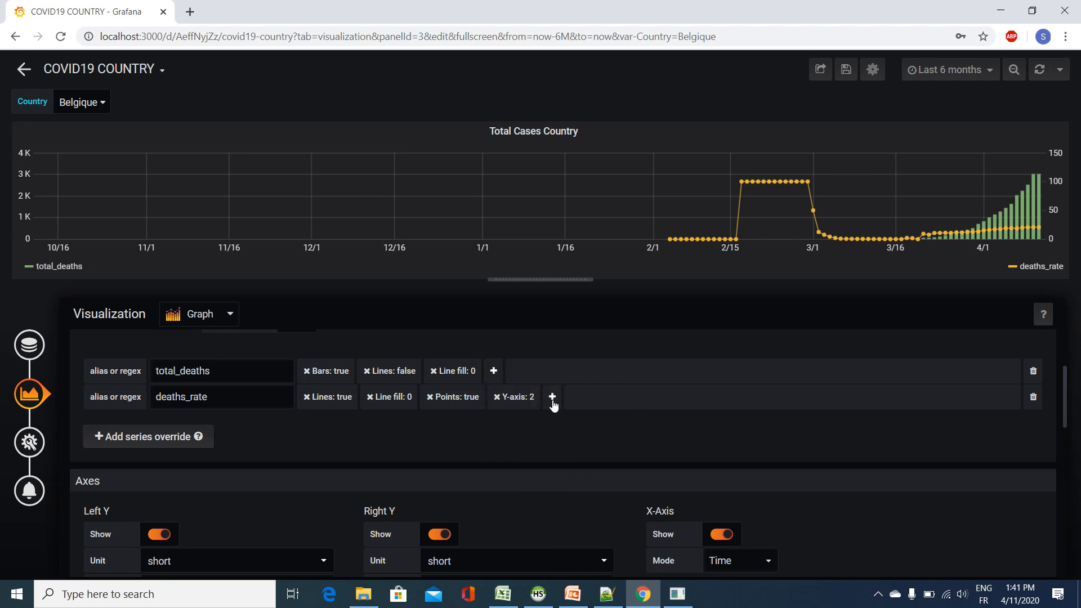
# Step: Add a color change to the deaths_rate series override and set it to red
pyautogui.click(553, 399)
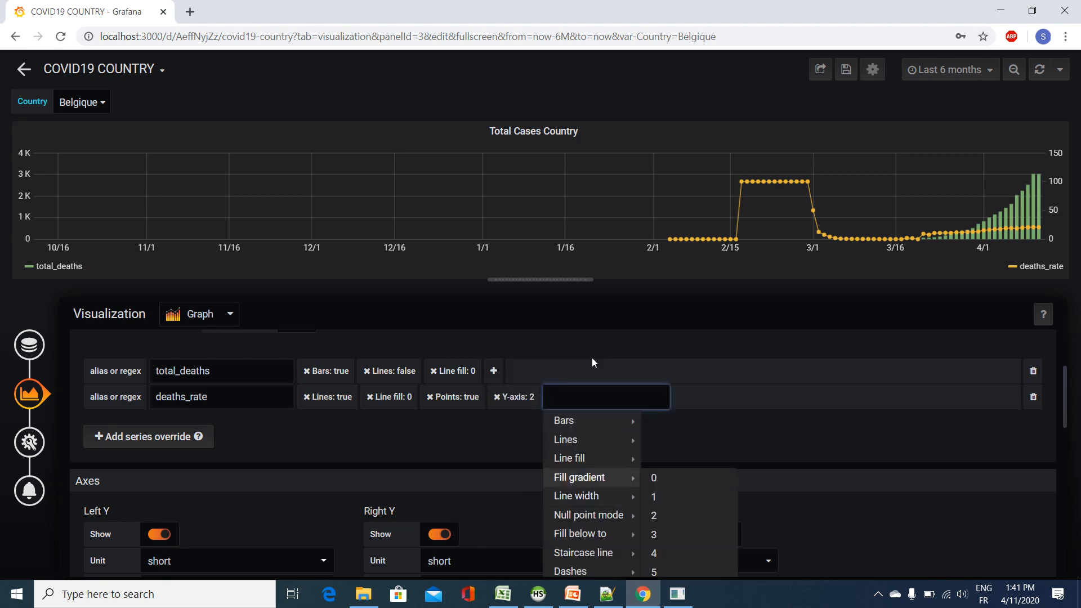
pyautogui.write('colo')
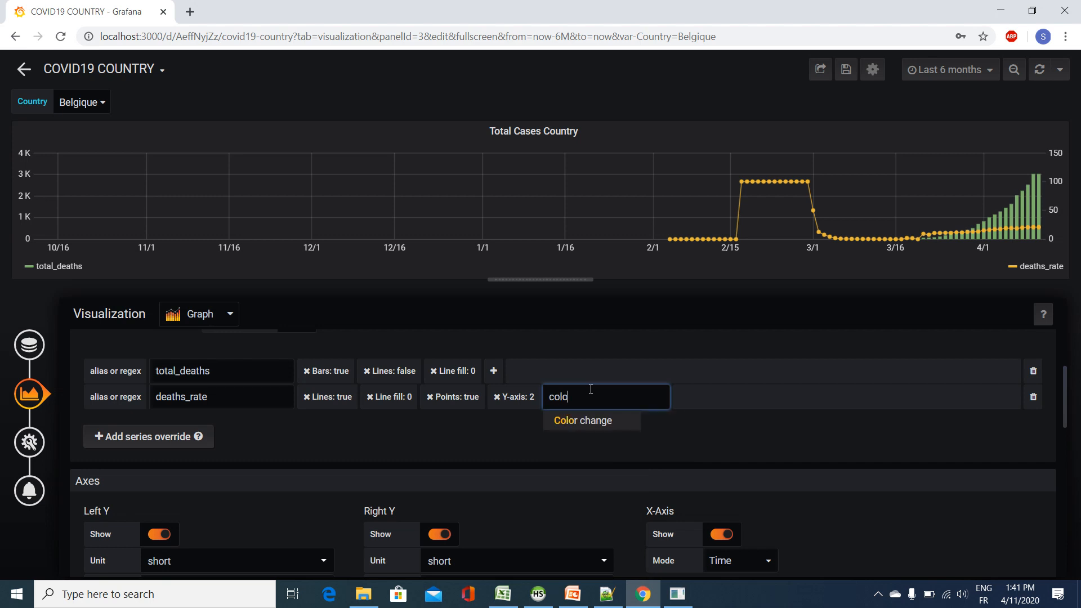
pyautogui.click(585, 420)
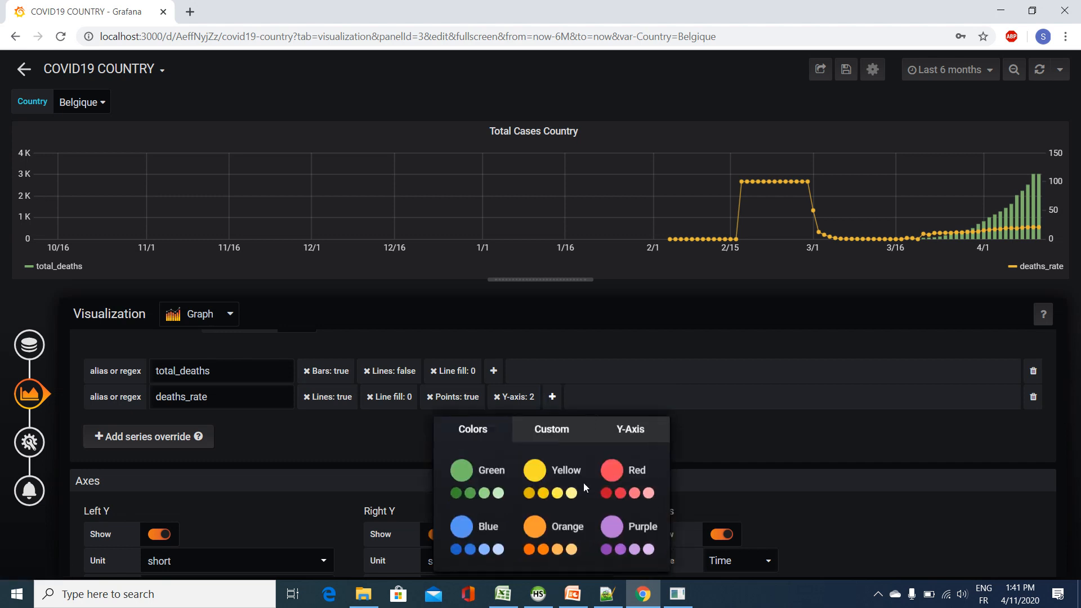
pyautogui.click(607, 474)
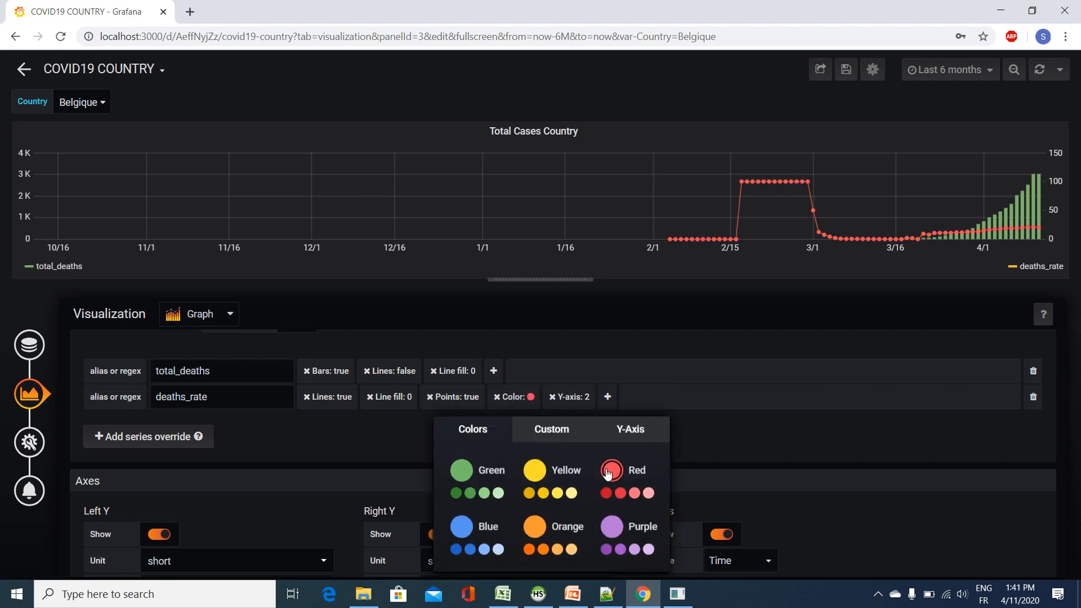
pyautogui.click(718, 431)
pyautogui.scroll(-5, 293, 397)
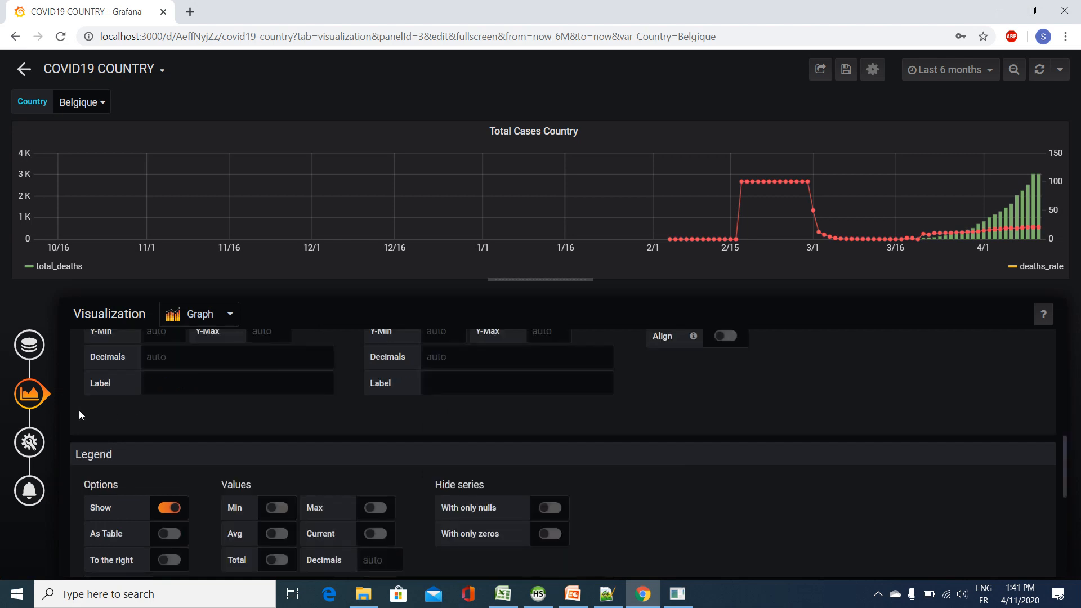
# Step: Retitle the duplicated panel Total Deaths Country and save the dashboard
pyautogui.click(29, 442)
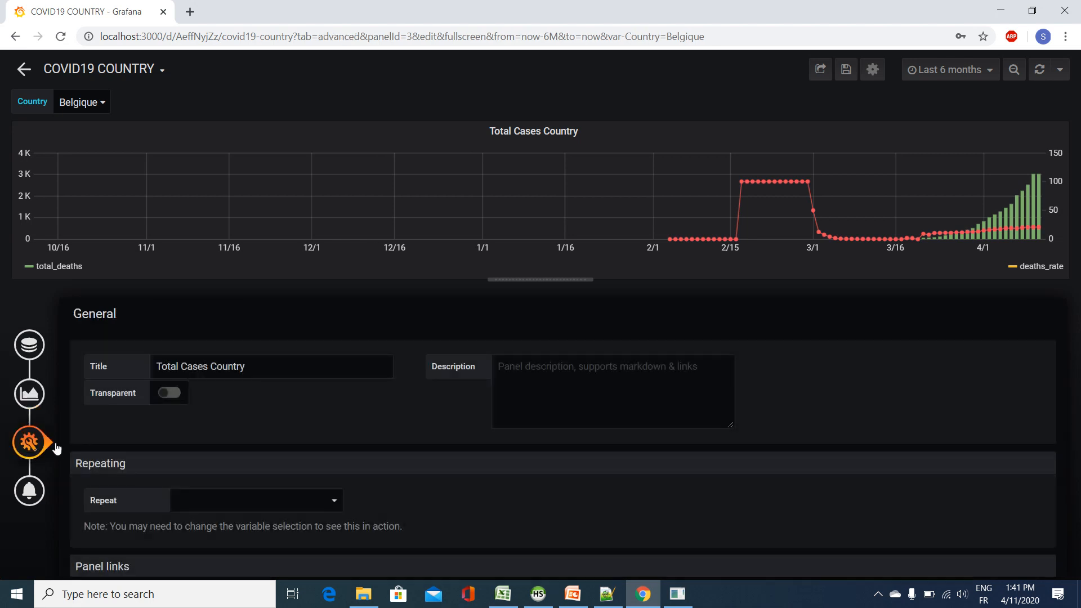
pyautogui.click(179, 367)
pyautogui.doubleClick(179, 367)
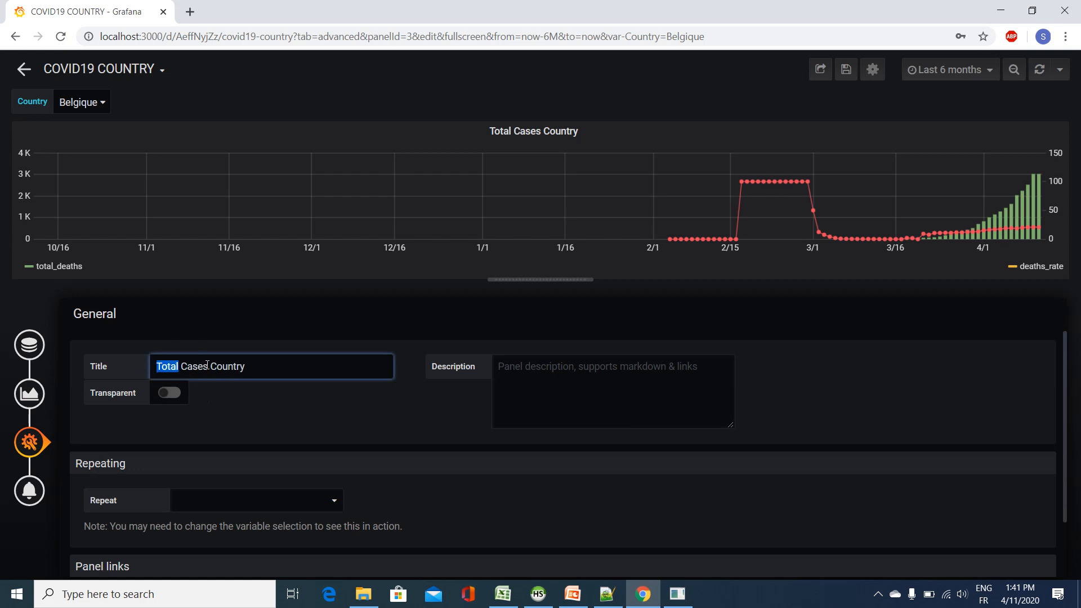
pyautogui.doubleClick(201, 365)
pyautogui.write('Deaths')
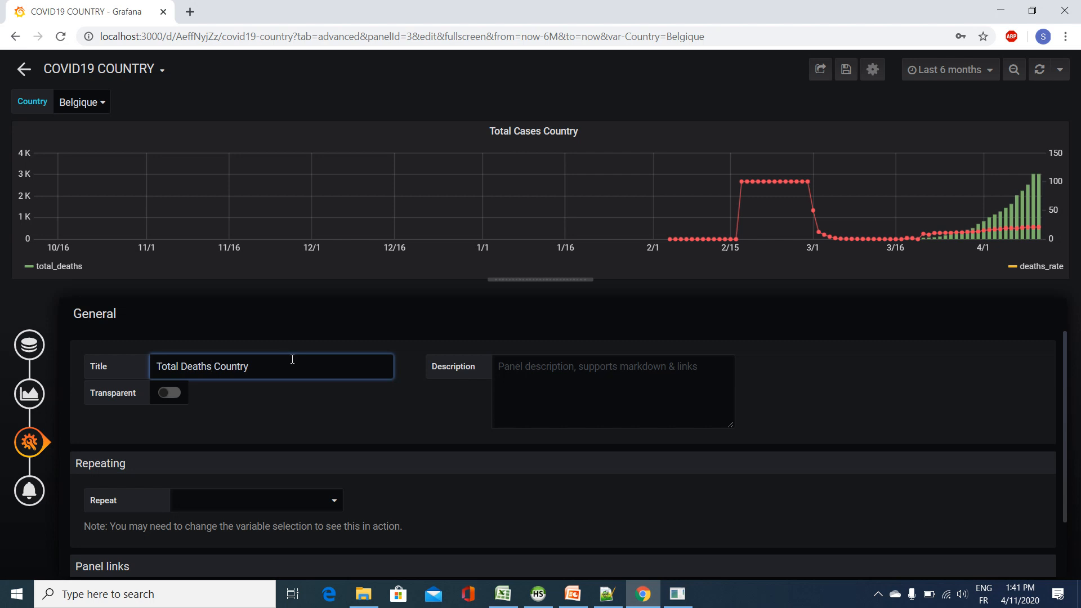
pyautogui.click(845, 70)
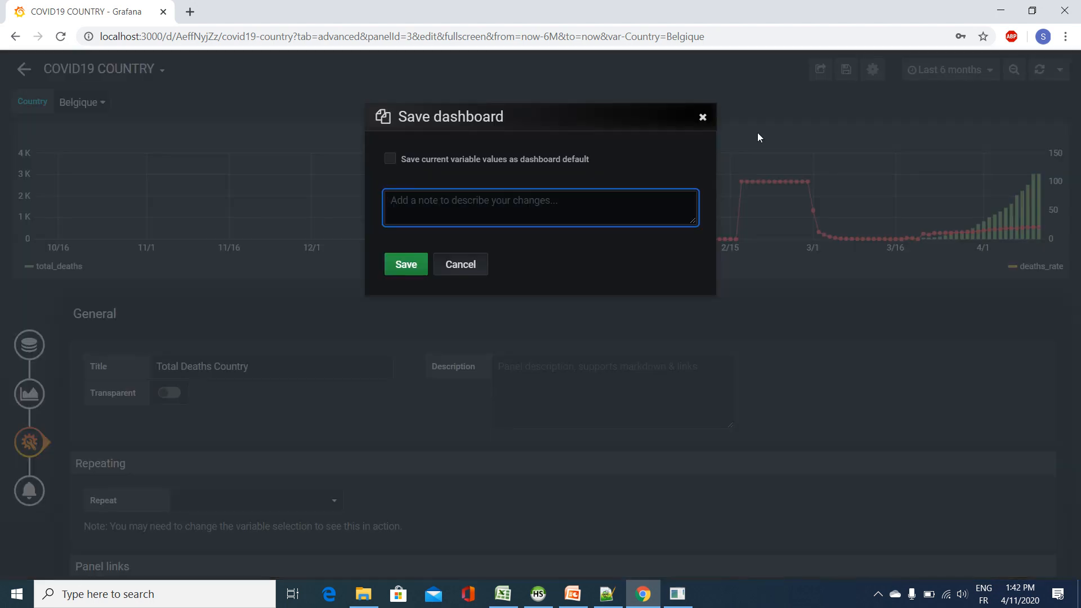
pyautogui.click(403, 261)
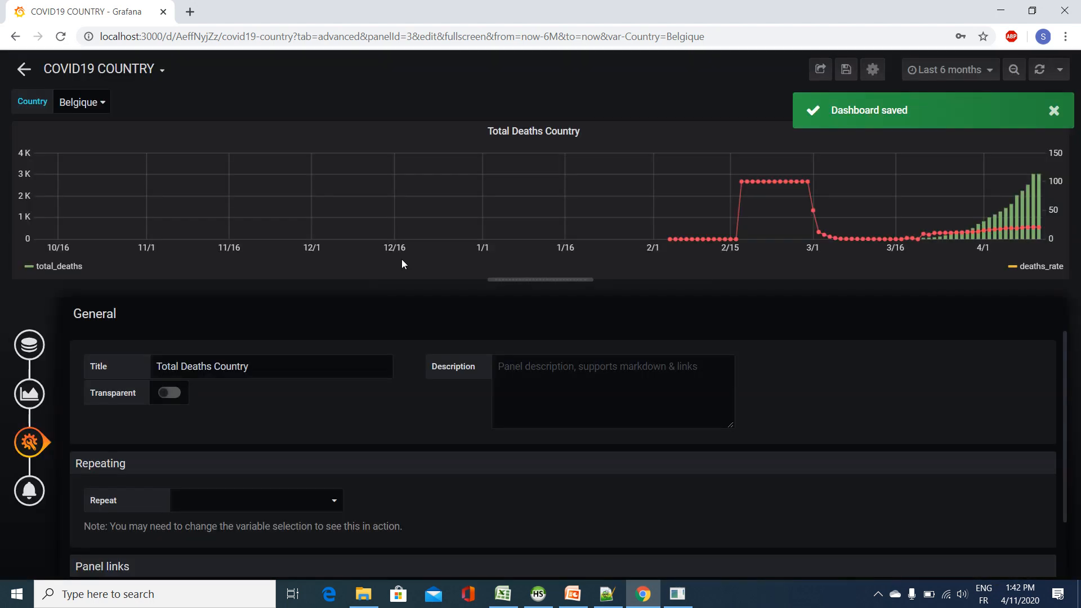
# Step: Reopen the COVID19 COUNTRY dashboard and show the last 6 months of data for Algérie
pyautogui.click(107, 69)
pyautogui.click(96, 168)
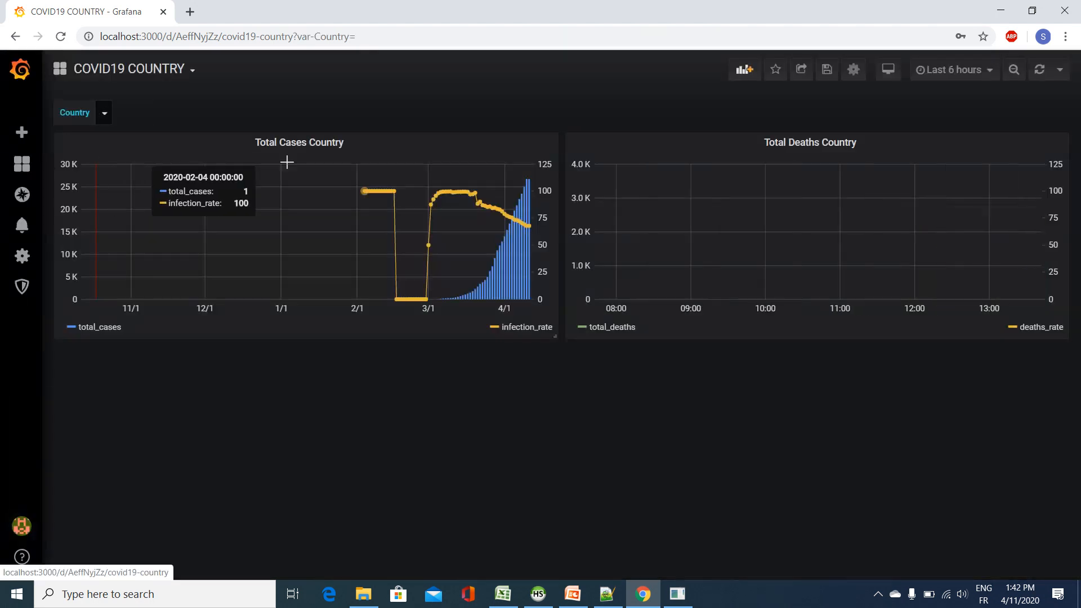
pyautogui.click(957, 70)
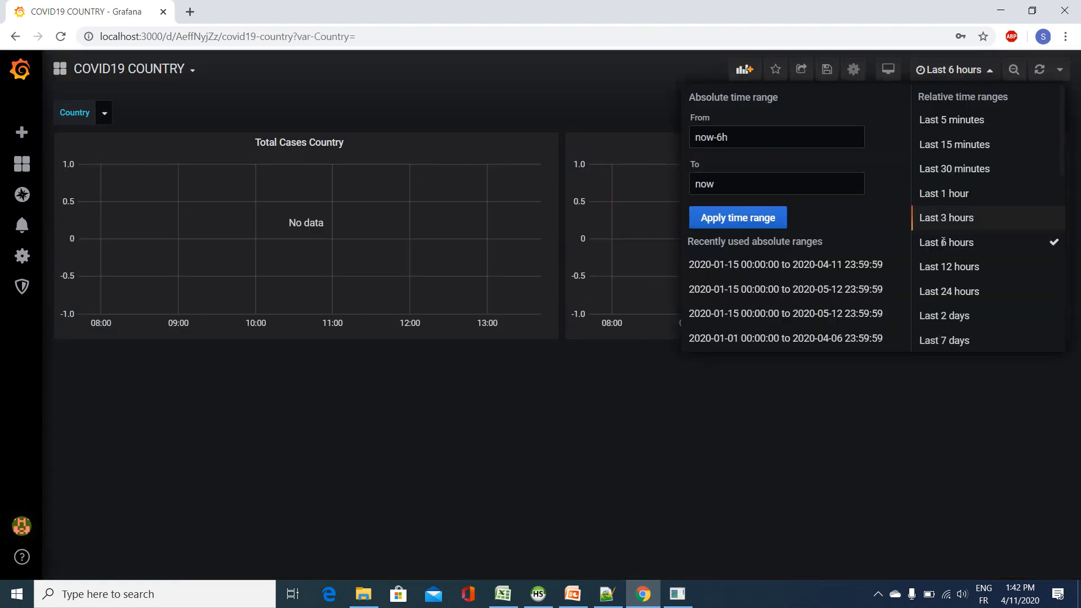
pyautogui.scroll(-2, 968, 322)
pyautogui.click(967, 274)
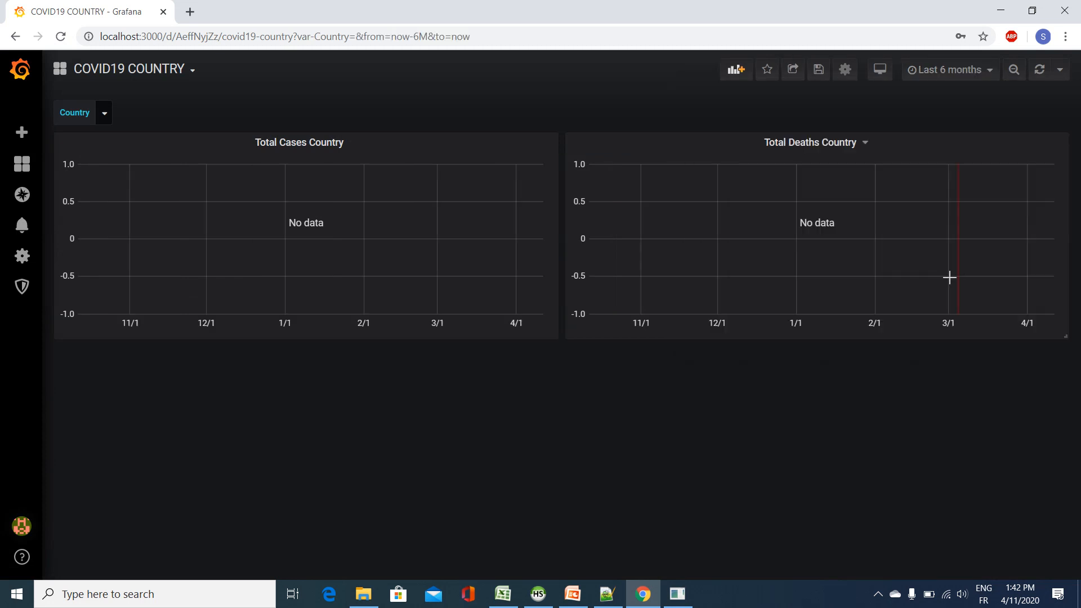
pyautogui.click(104, 112)
pyautogui.click(128, 203)
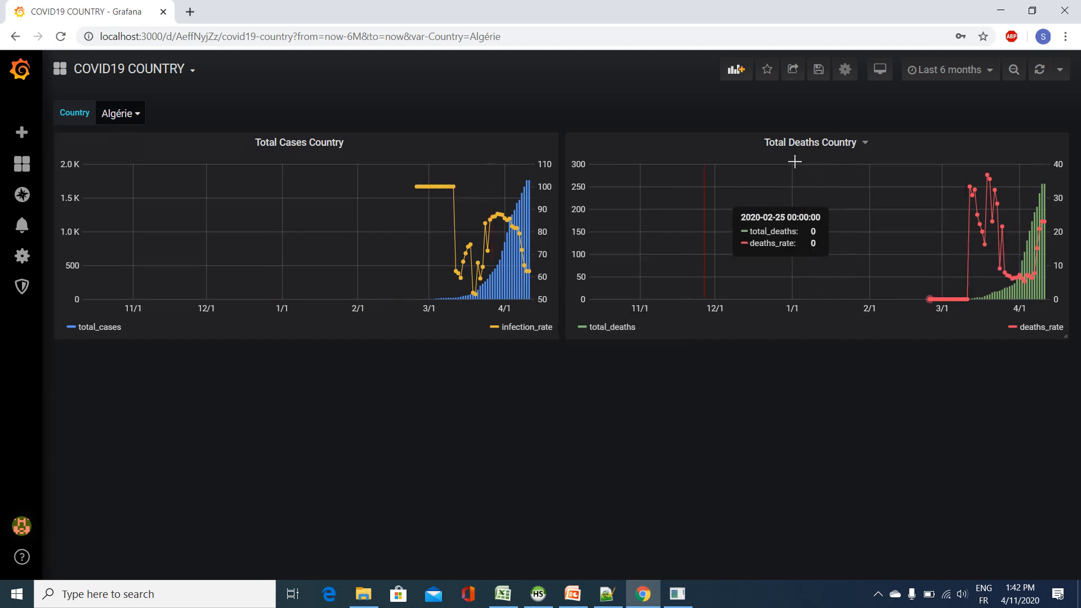
# Step: Duplicate the Total Deaths Country panel and place the copy below the Total Cases Country panel
pyautogui.click(822, 143)
pyautogui.moveTo(851, 251)
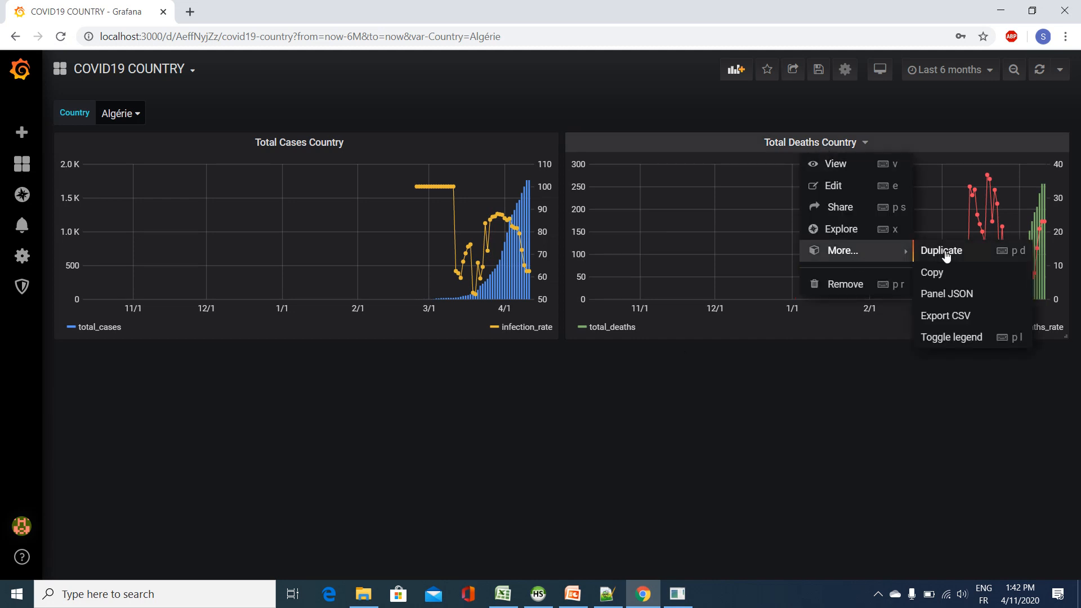
pyautogui.click(943, 249)
pyautogui.moveTo(643, 353); pyautogui.dragTo(249, 381)
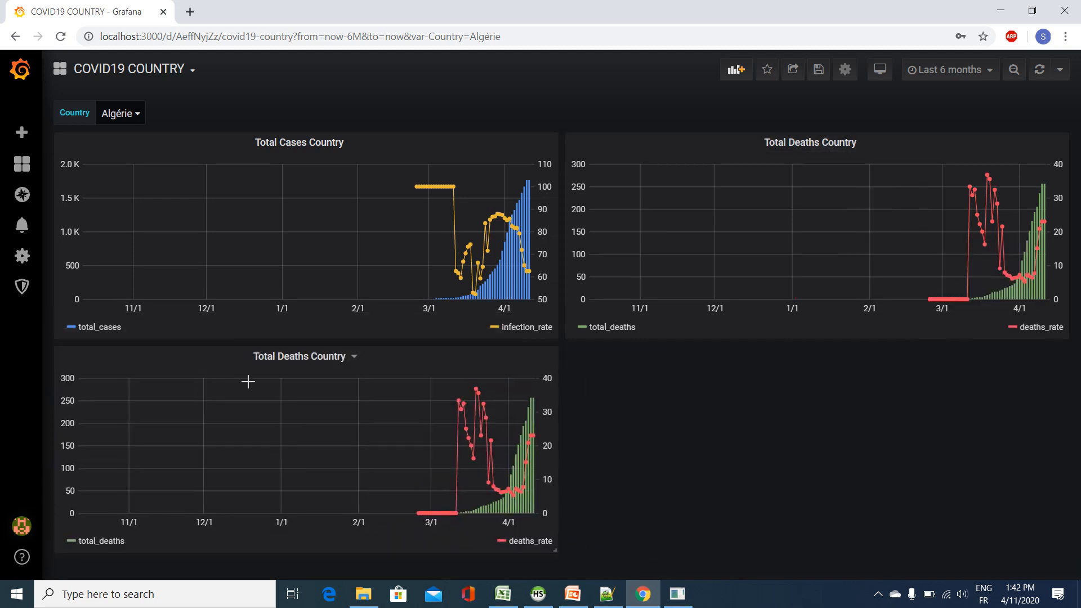
# Step: Edit the new copy's query to select total_recovered and recovered_rate in place of total_deaths and deaths_rate
pyautogui.click(339, 356)
pyautogui.click(321, 399)
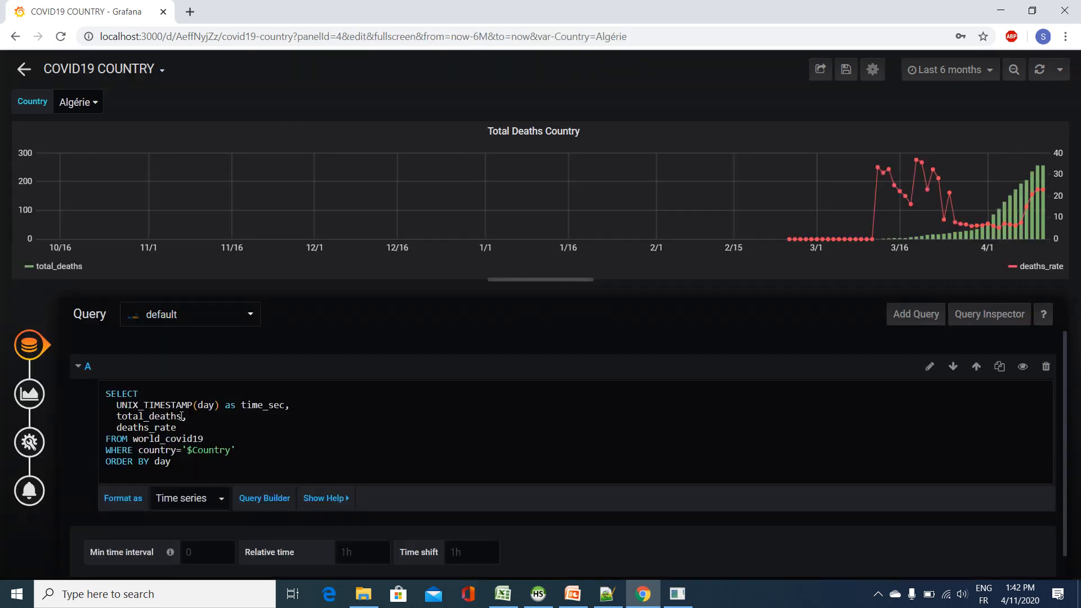
pyautogui.moveTo(182, 416); pyautogui.dragTo(148, 417)
pyautogui.write('recovered')
pyautogui.moveTo(149, 427); pyautogui.dragTo(116, 427)
pyautogui.write('re')
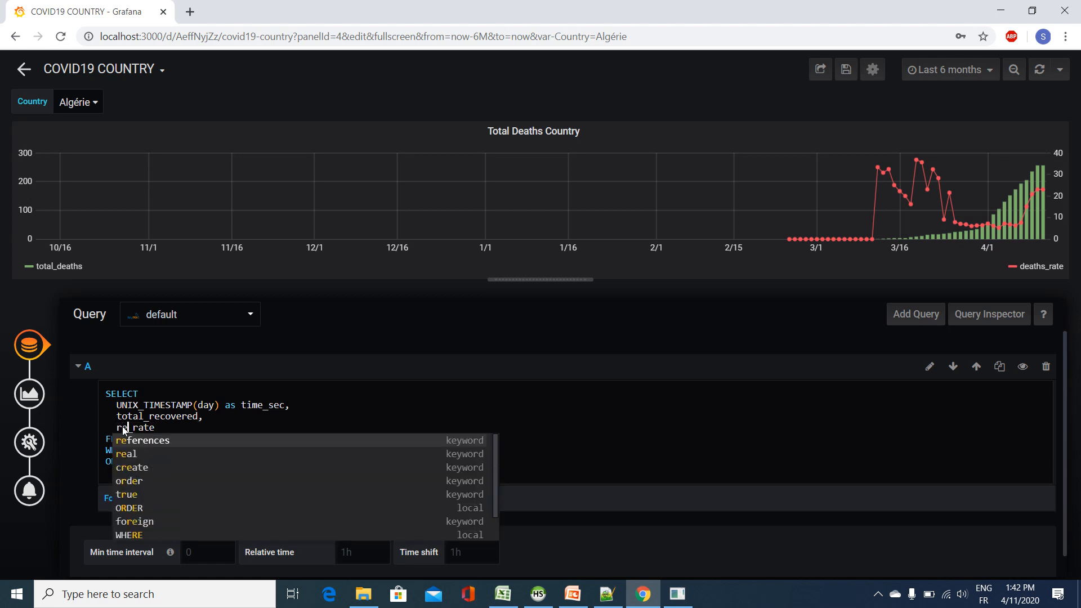
pyautogui.write('covered')
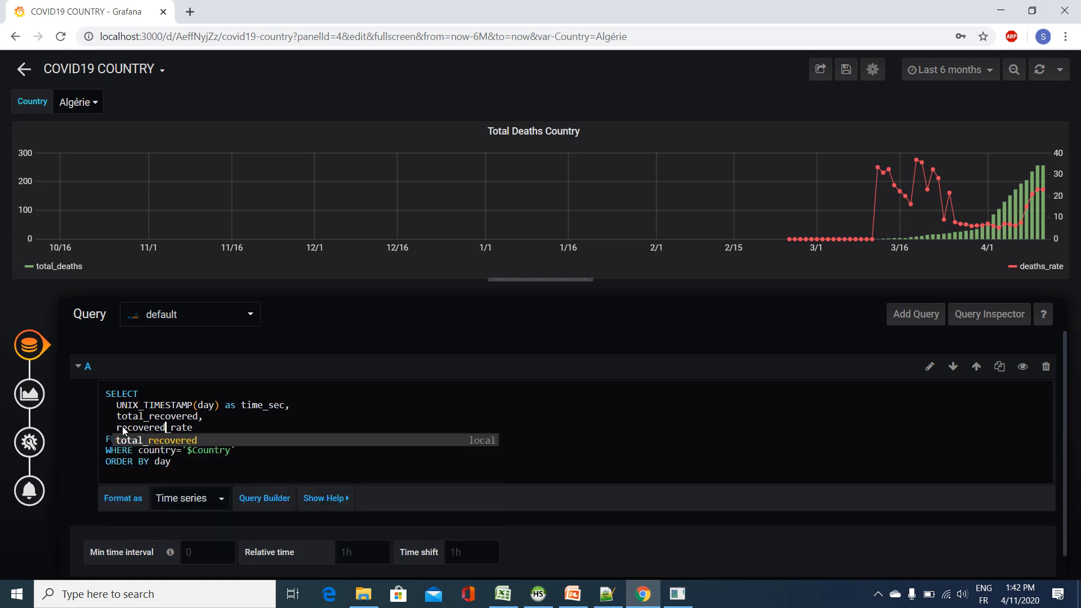
pyautogui.click(208, 406)
pyautogui.click(215, 438)
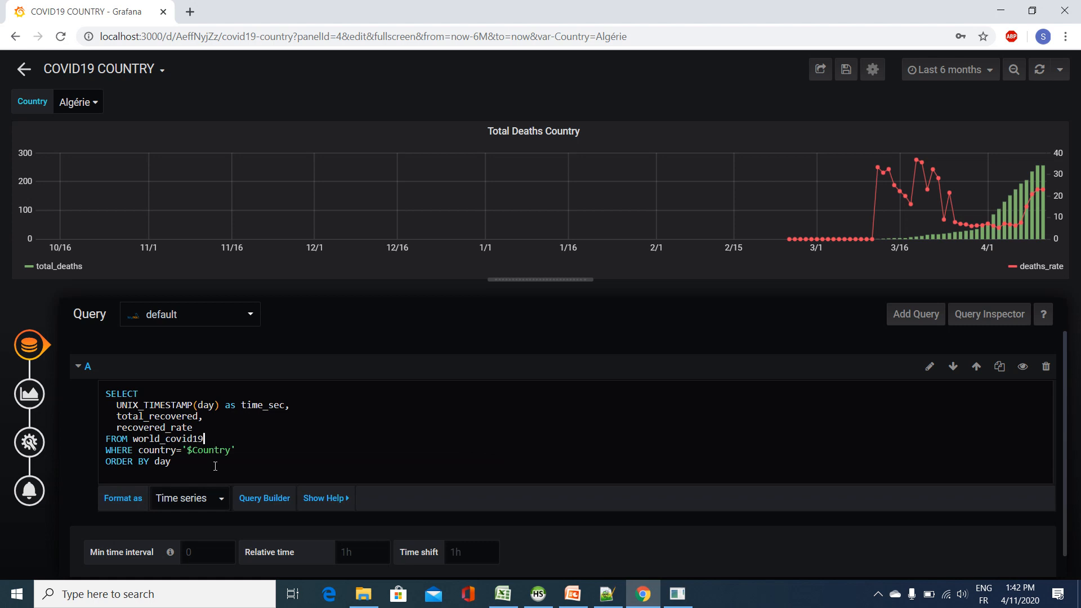
pyautogui.click(471, 519)
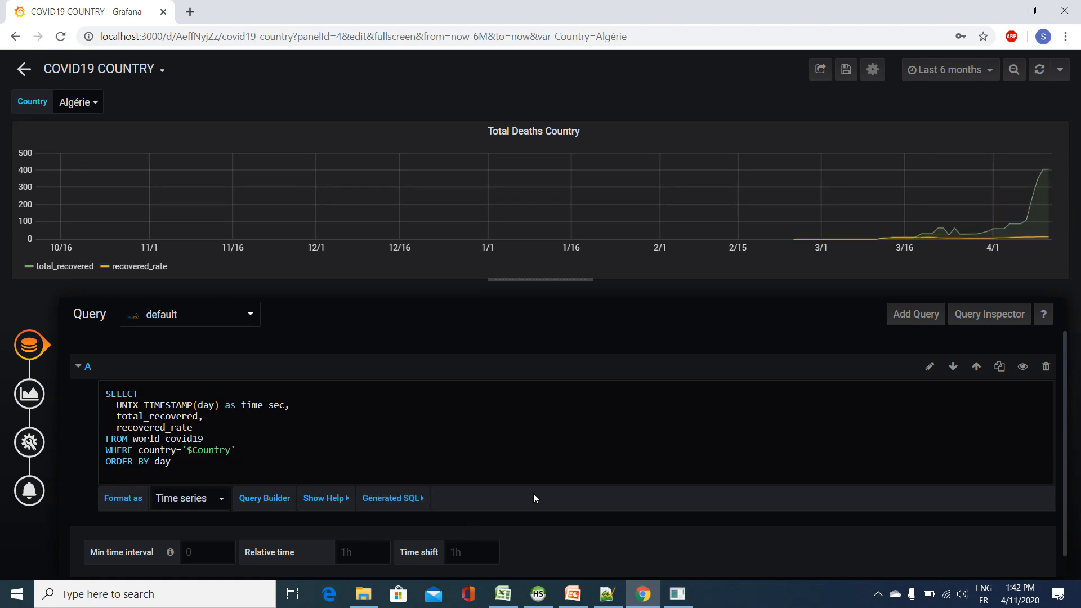
# Step: Reassign the copied panel's series overrides to total_recovered for the bars and recovered_rate for the line
pyautogui.scroll(-1, 363, 446)
pyautogui.click(33, 400)
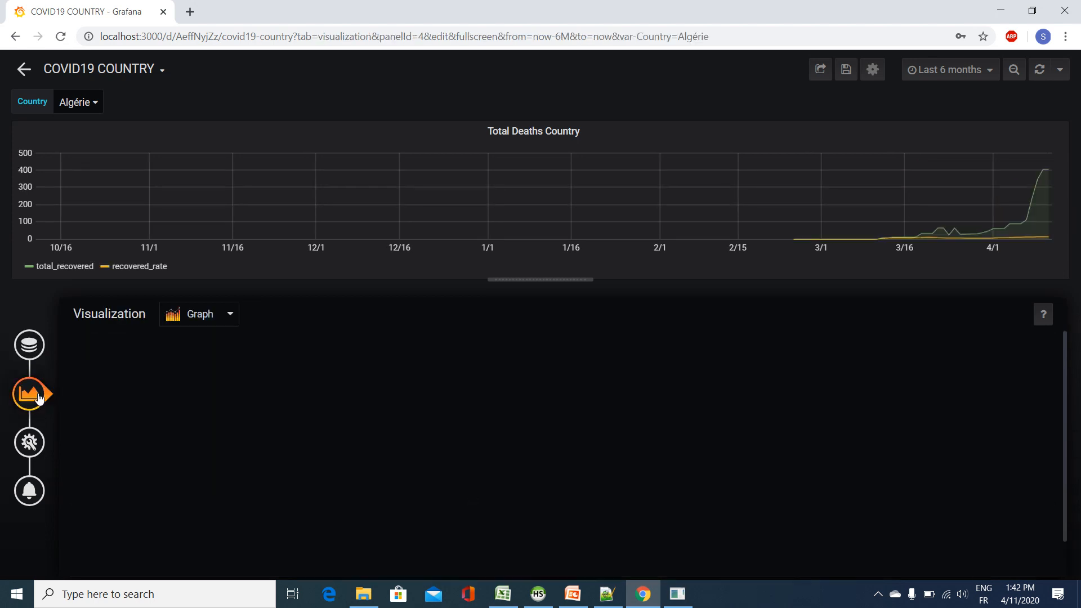
pyautogui.scroll(-3, 380, 450)
pyautogui.doubleClick(213, 371)
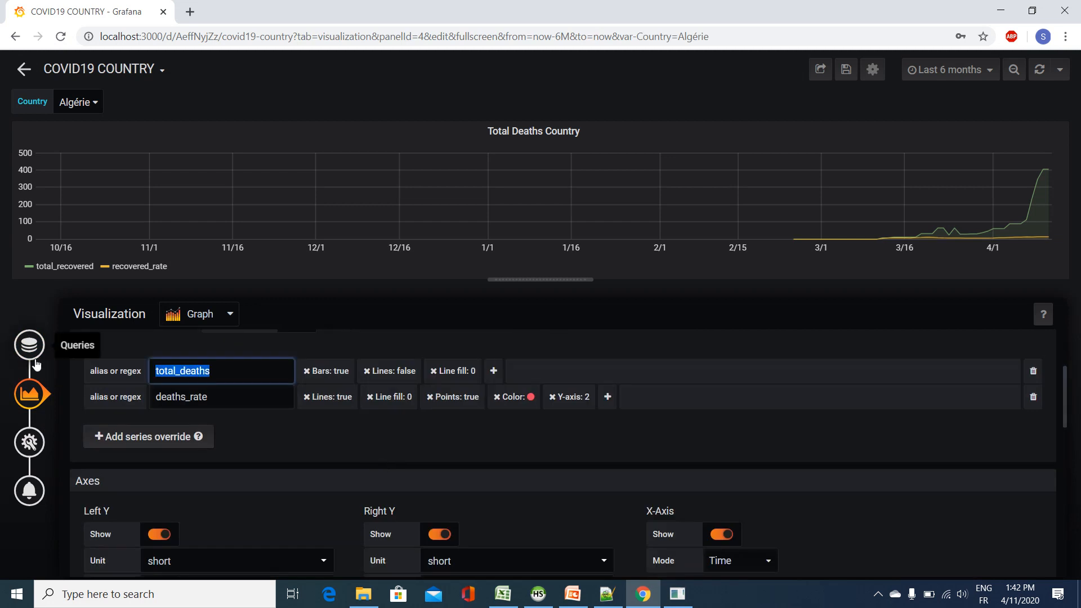
pyautogui.press('BackSpace')
pyautogui.click(185, 394)
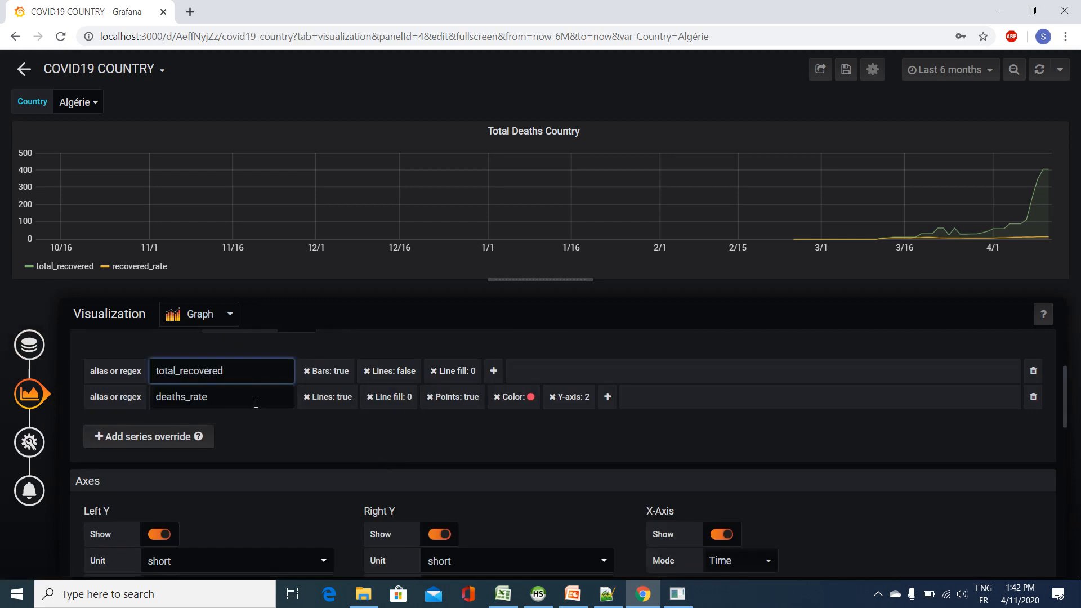
pyautogui.doubleClick(180, 397)
pyautogui.press('BackSpace')
pyautogui.click(177, 440)
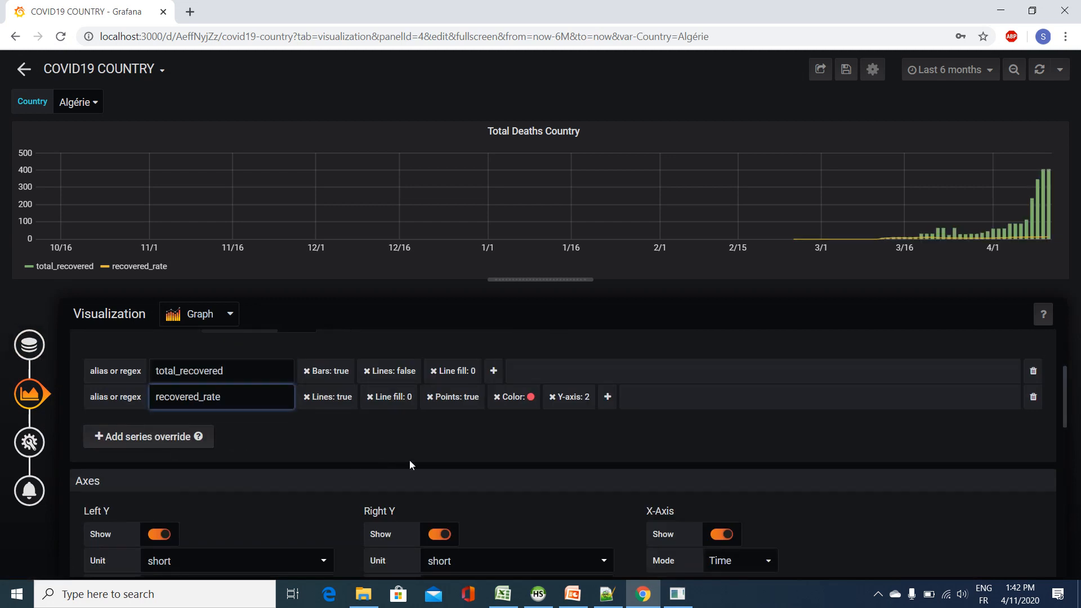
pyautogui.click(524, 427)
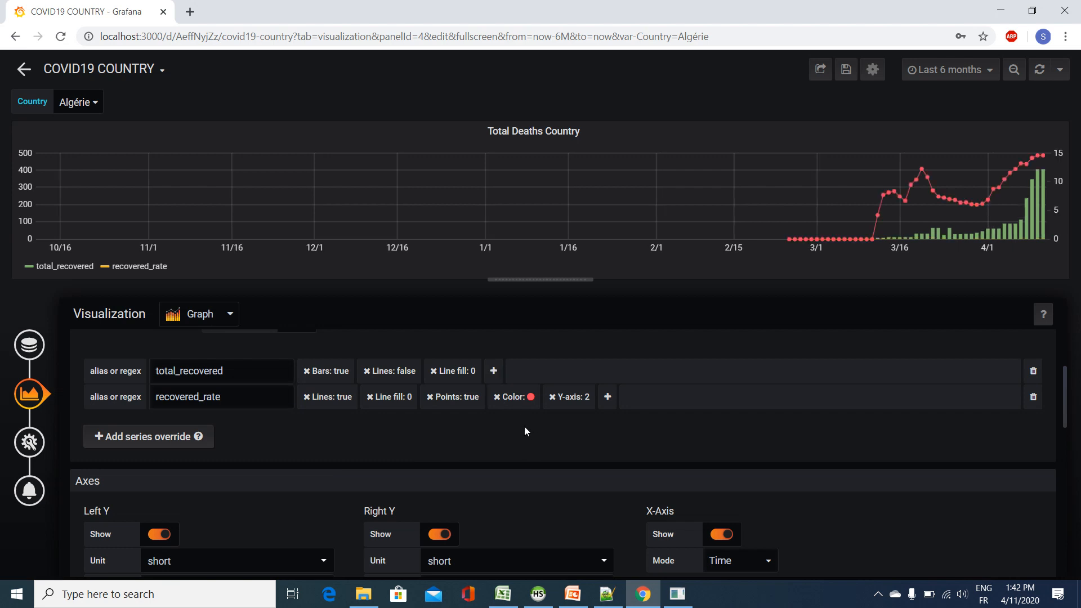
# Step: Add a color change to the total_recovered series override and set it to green
pyautogui.click(494, 370)
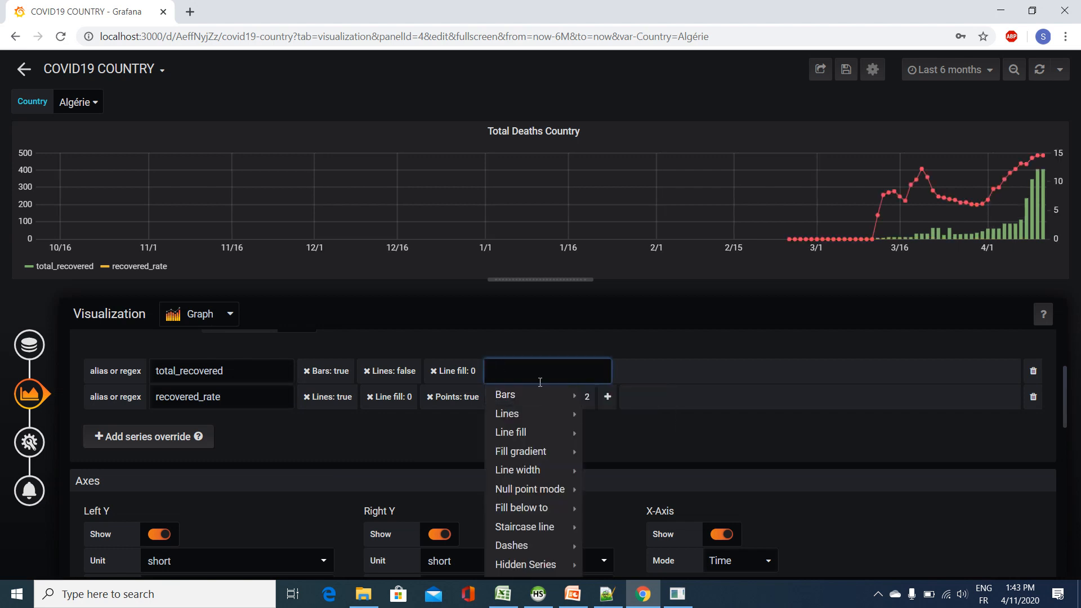
pyautogui.write('colo')
pyautogui.click(544, 392)
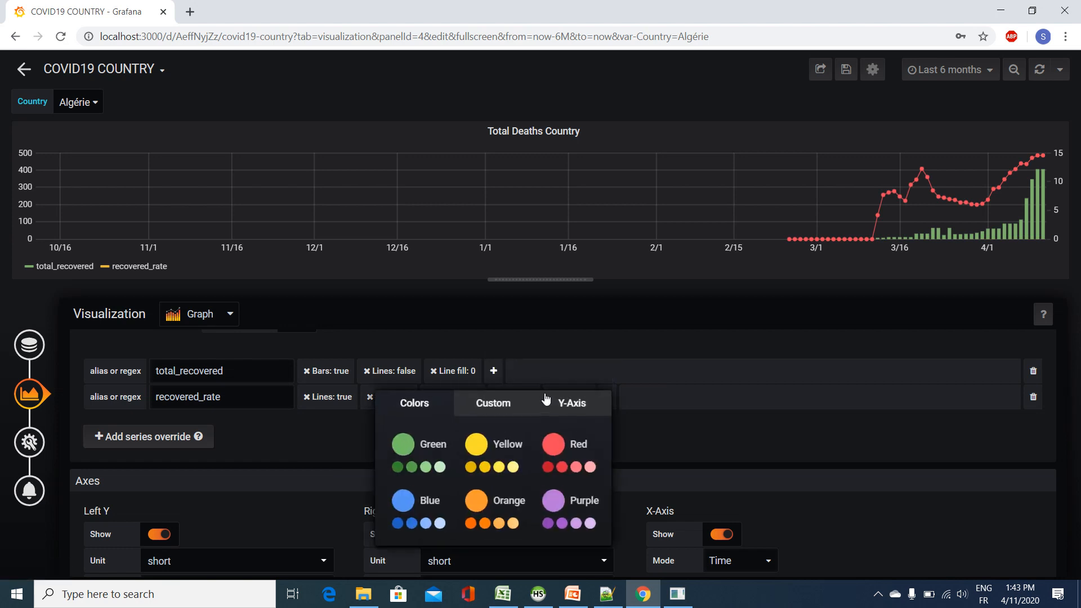
pyautogui.click(403, 445)
pyautogui.click(589, 372)
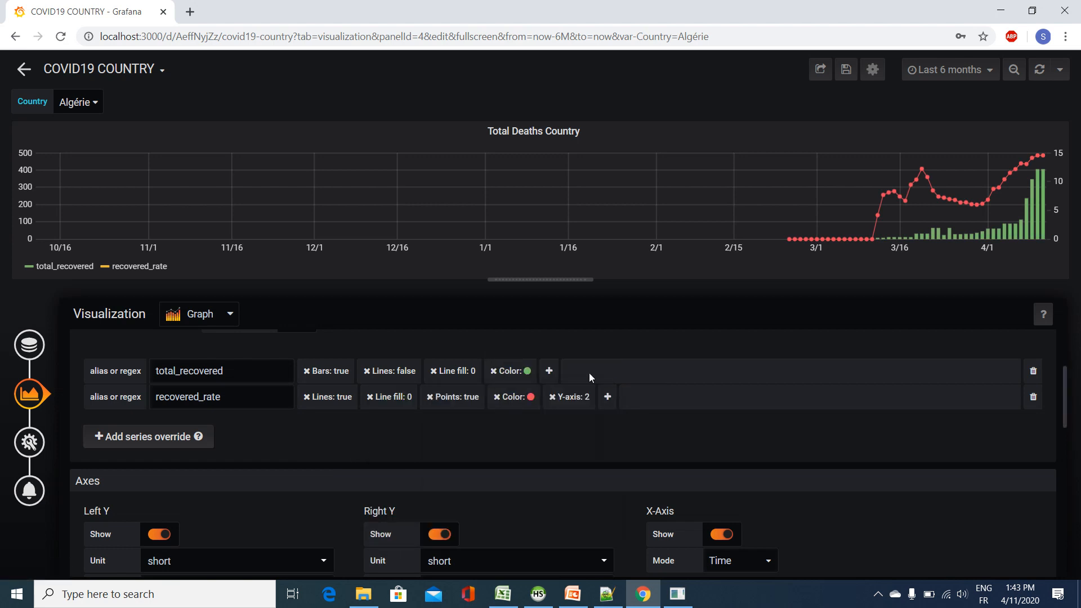
# Step: Replace the recovered_rate override's red color with a custom light gray, rgb(214, 212, 219)
pyautogui.click(497, 397)
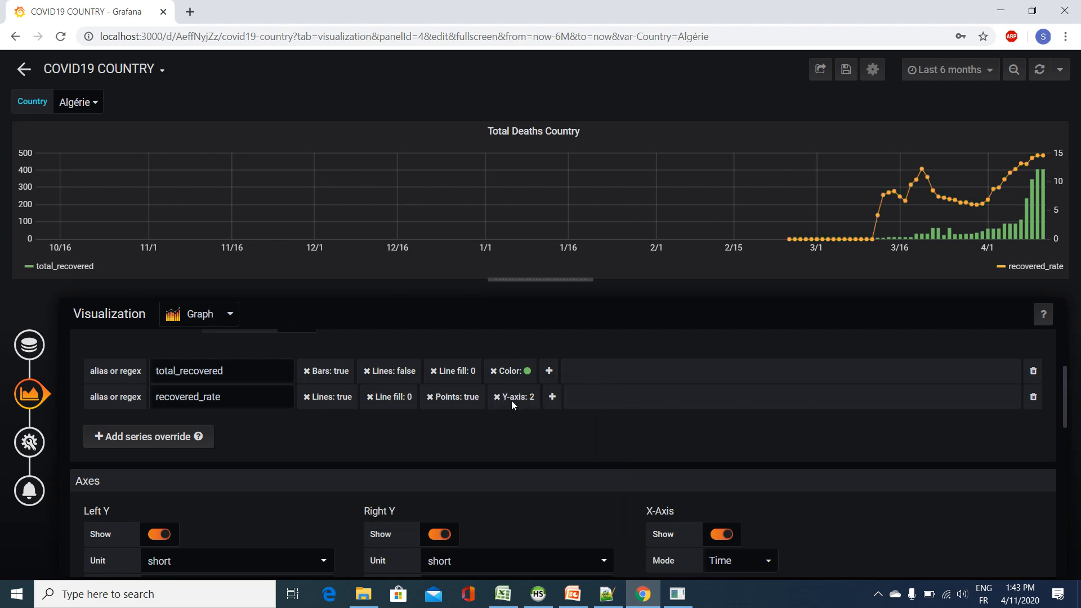
pyautogui.click(550, 397)
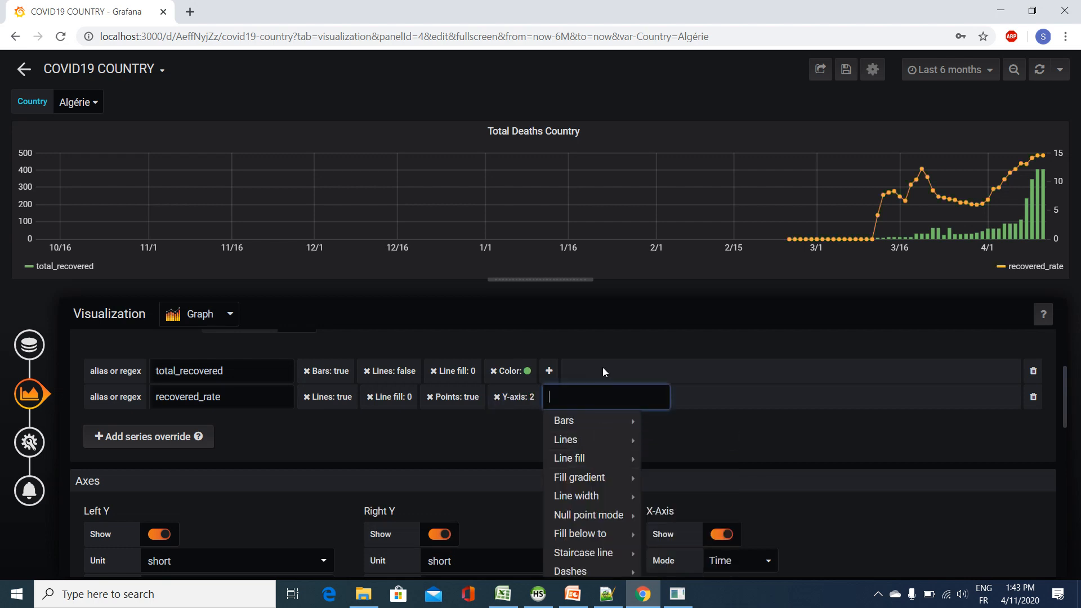
pyautogui.write('colo')
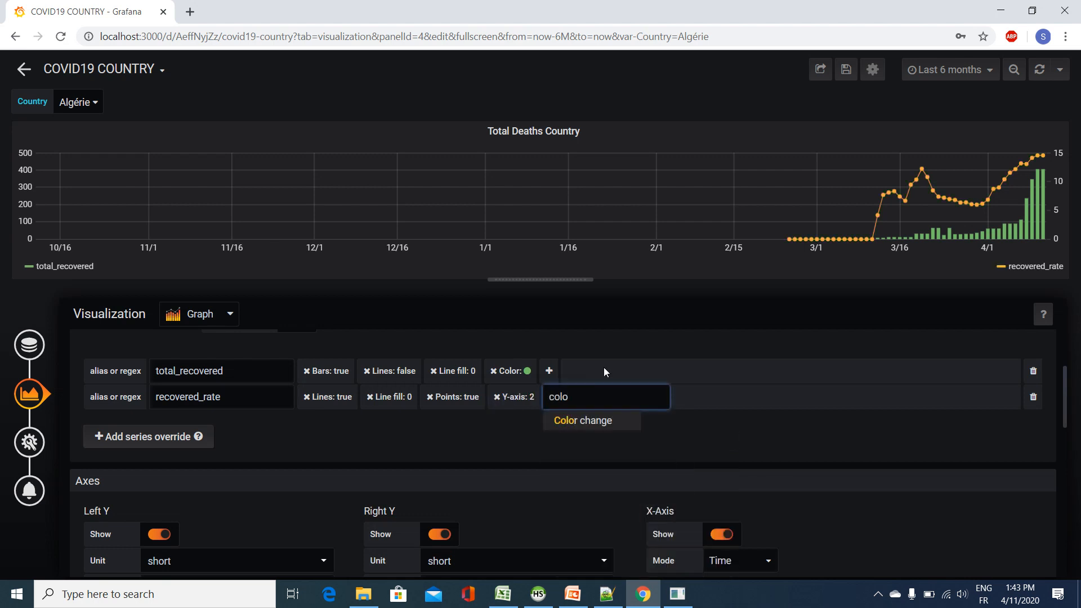
pyautogui.click(607, 423)
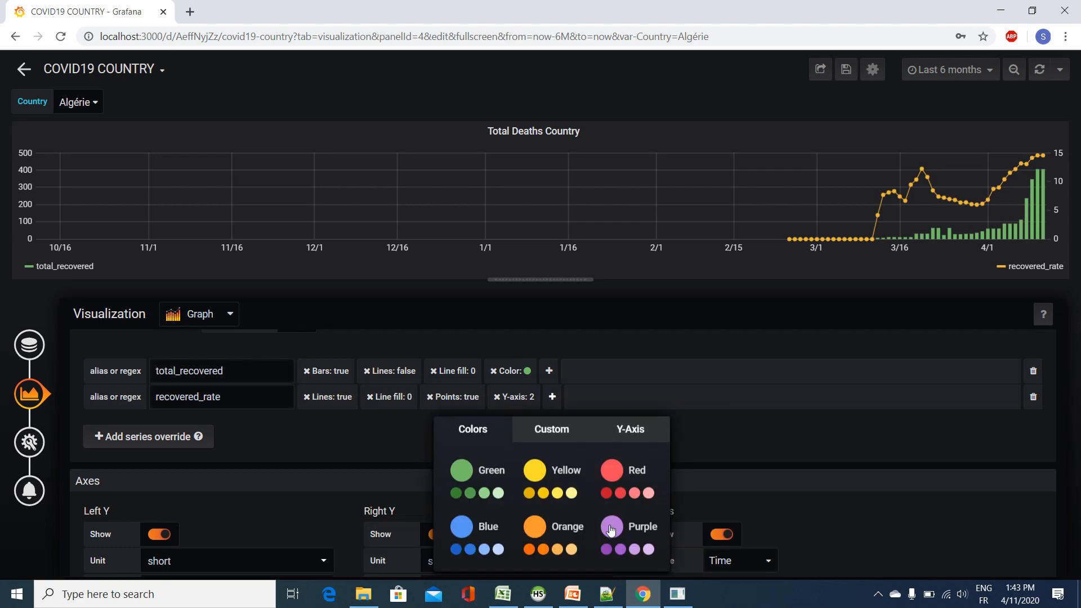
pyautogui.click(536, 526)
pyautogui.click(549, 437)
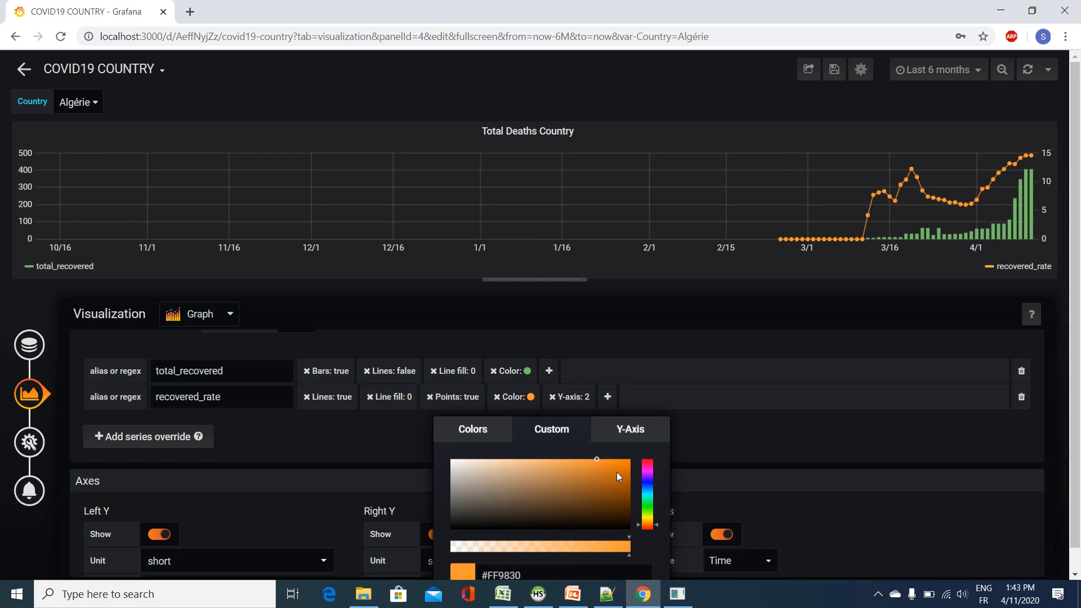
pyautogui.click(648, 479)
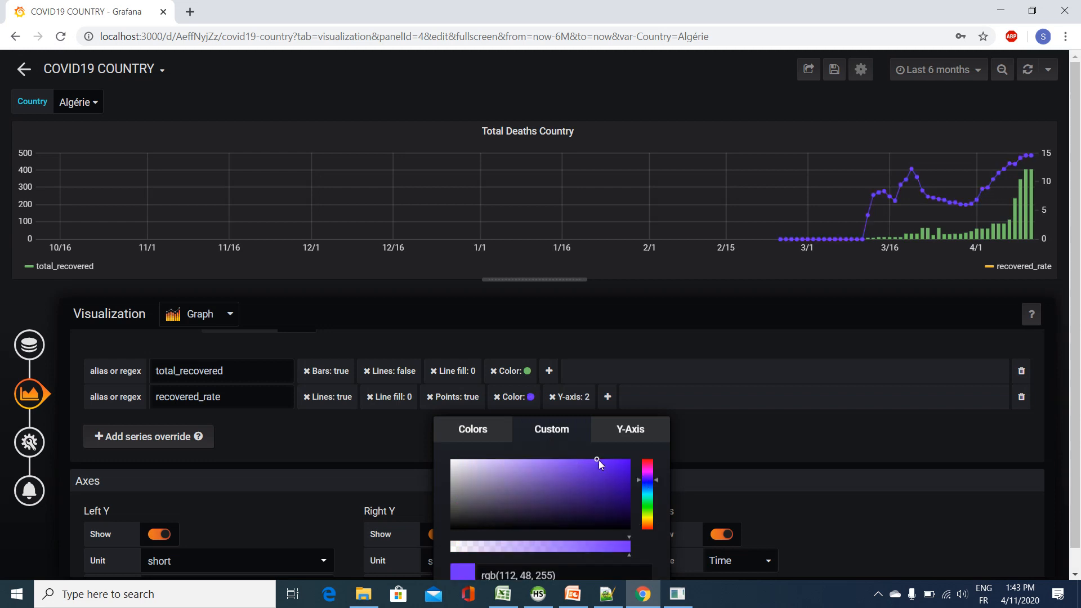
pyautogui.click(457, 468)
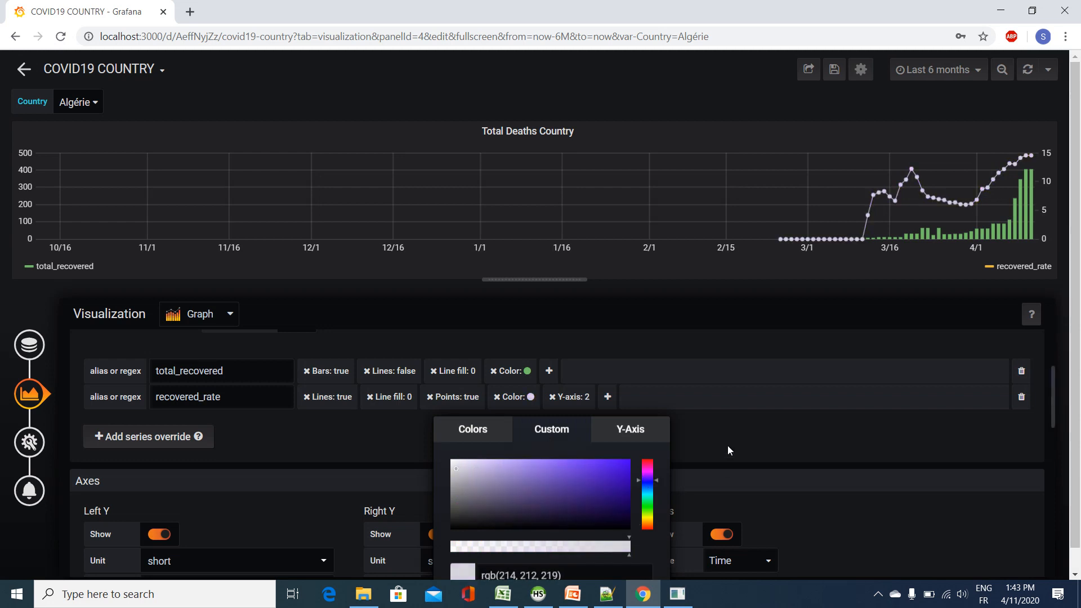
# Step: Retitle the copied panel Total Recovered Country
pyautogui.scroll(-6, 248, 430)
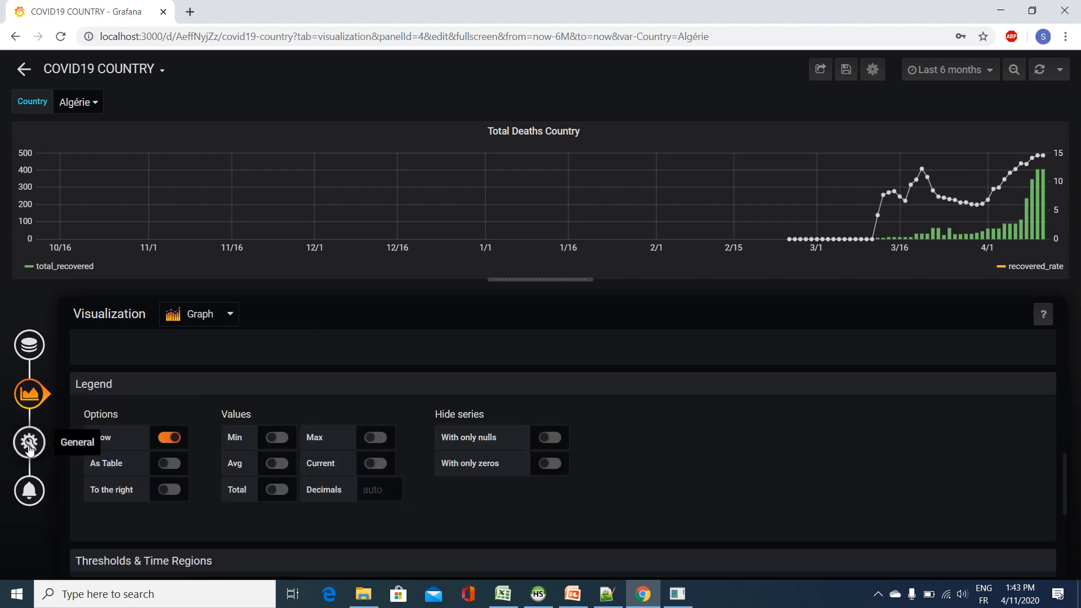
pyautogui.click(29, 443)
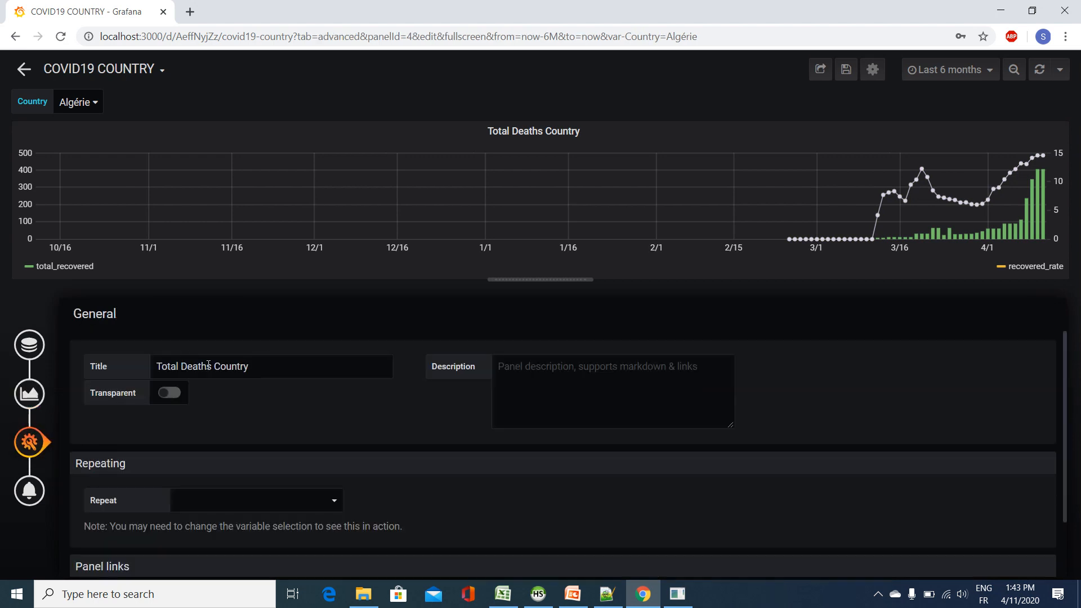
pyautogui.moveTo(210, 364); pyautogui.dragTo(183, 367)
pyautogui.write('R')
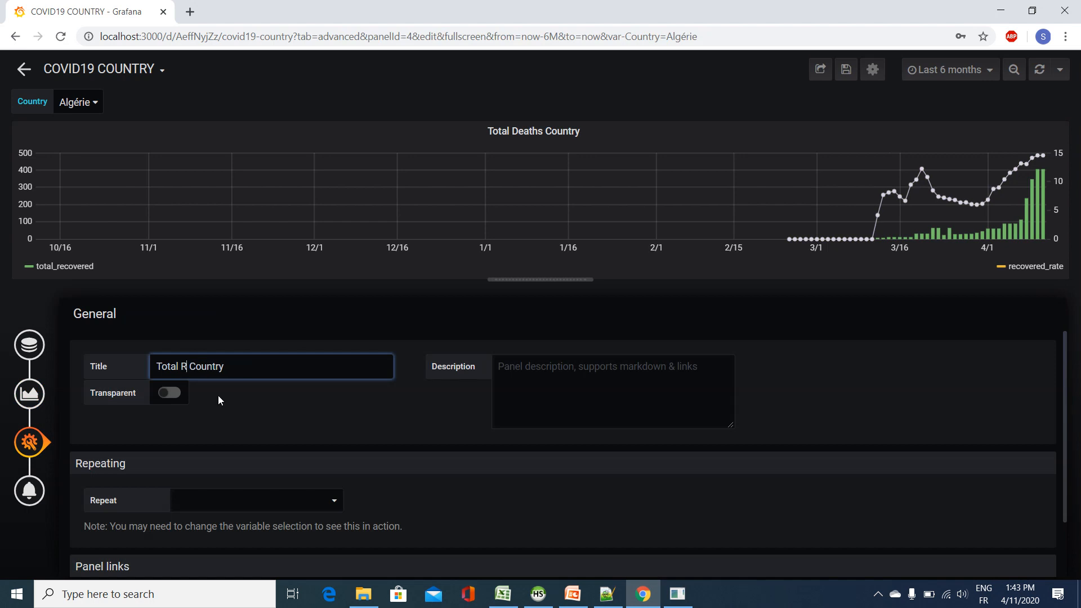
pyautogui.write('ecovered')
pyautogui.click(362, 411)
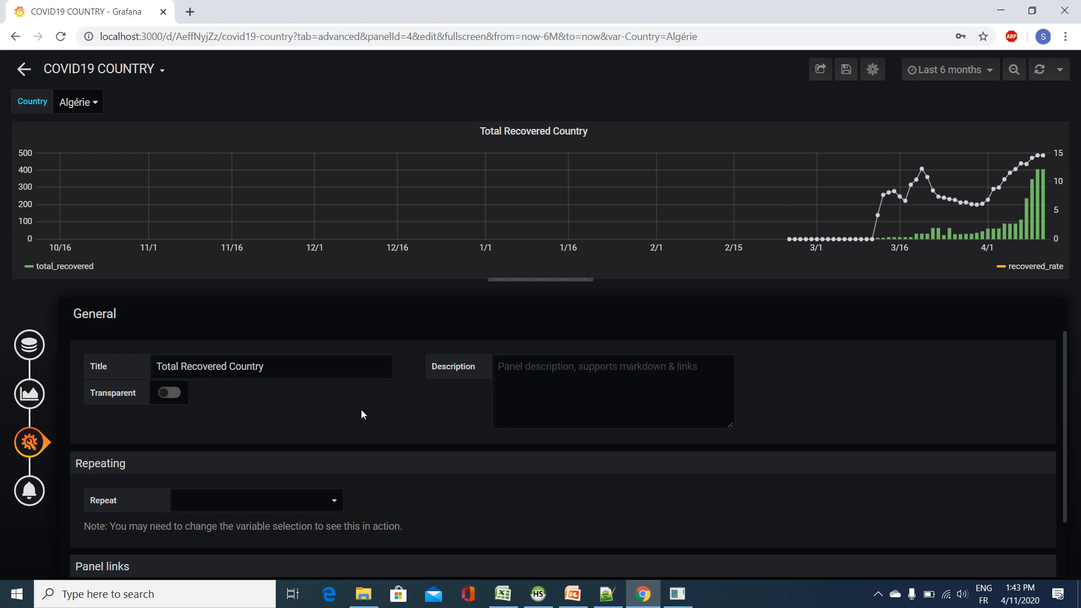
# Step: Save the COVID19 COUNTRY dashboard with the current variable values as its default
pyautogui.click(838, 70)
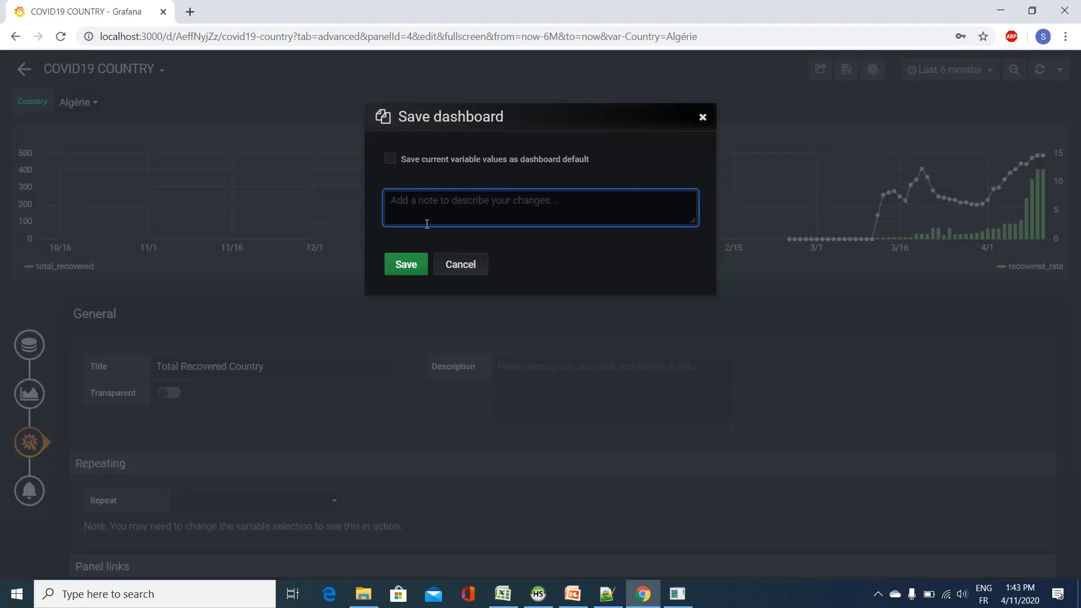
pyautogui.click(390, 159)
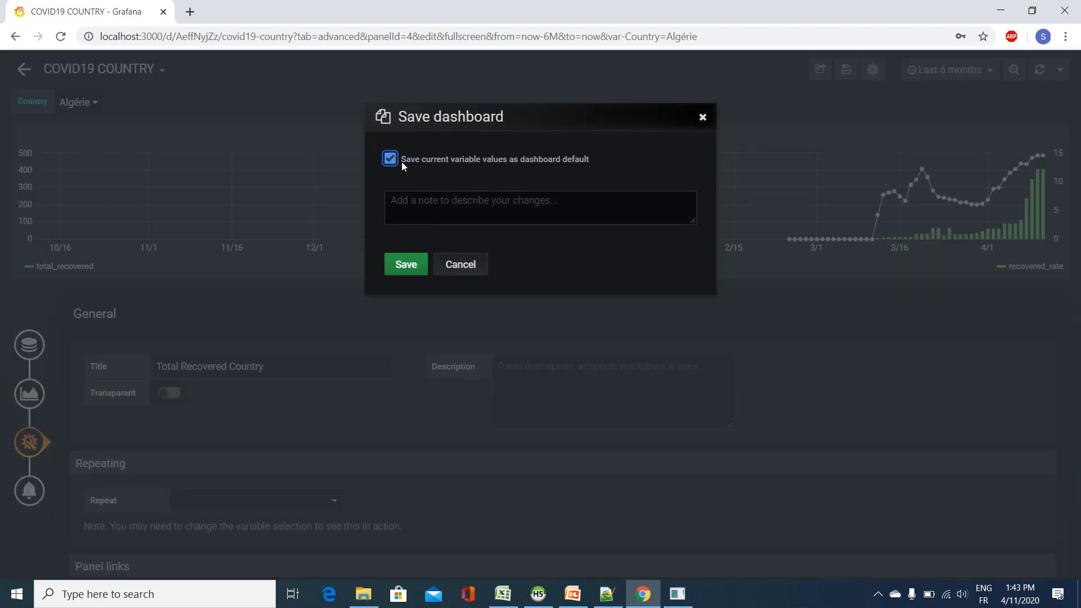
pyautogui.click(403, 263)
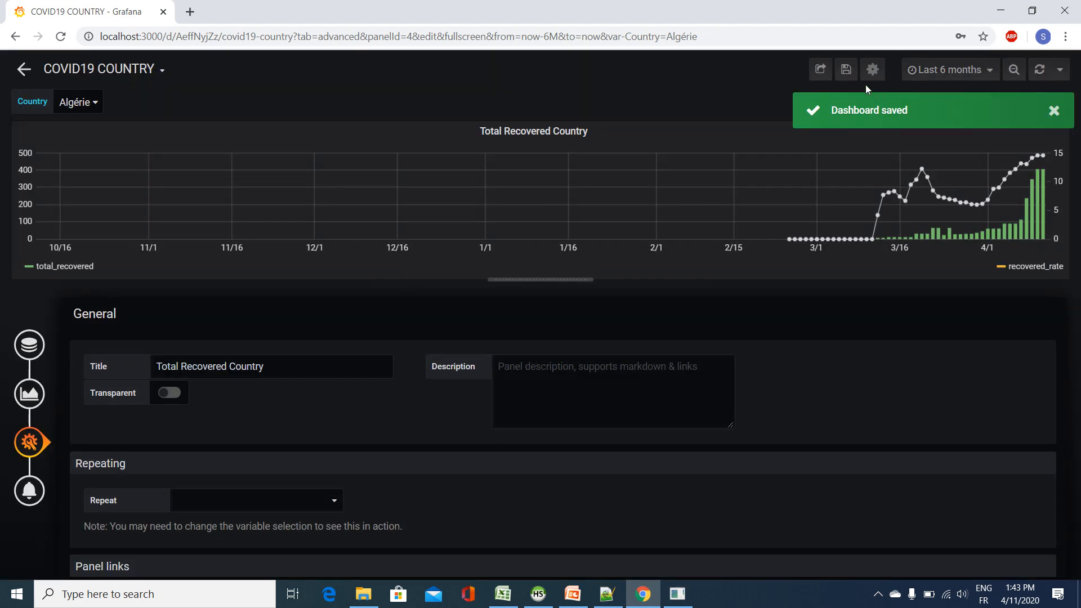
# Step: Leave the panel editor and reopen the COVID19 COUNTRY dashboard from the General folder
pyautogui.click(871, 70)
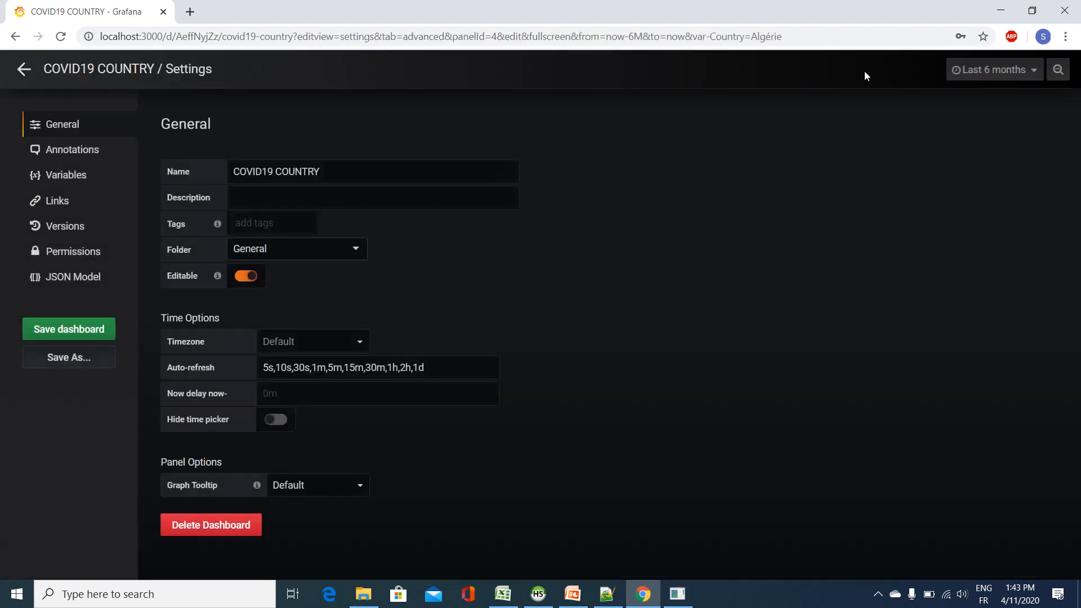
pyautogui.click(35, 66)
pyautogui.click(134, 70)
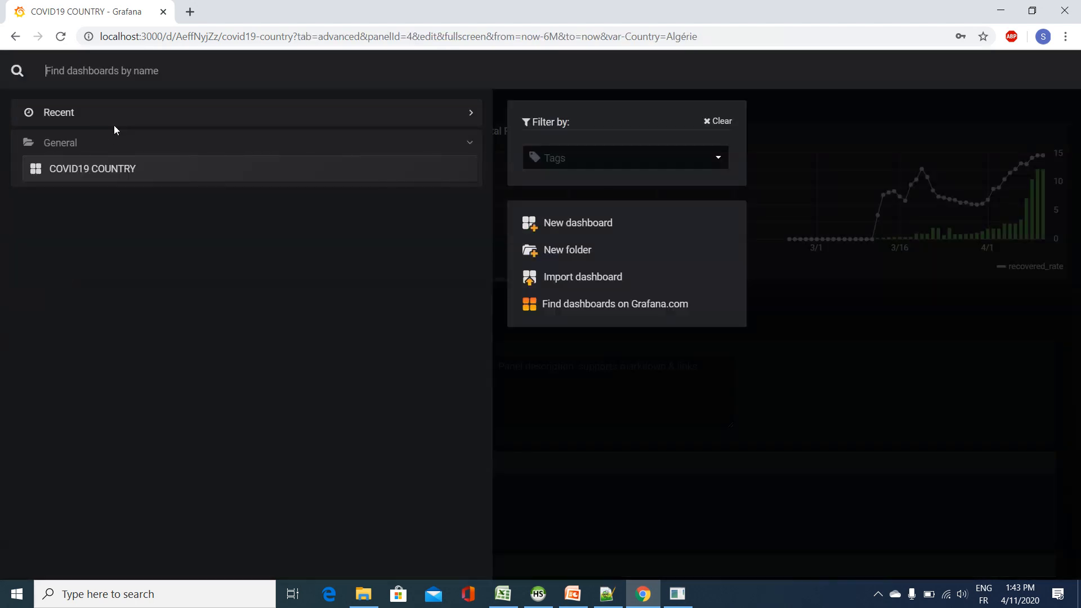
pyautogui.click(110, 167)
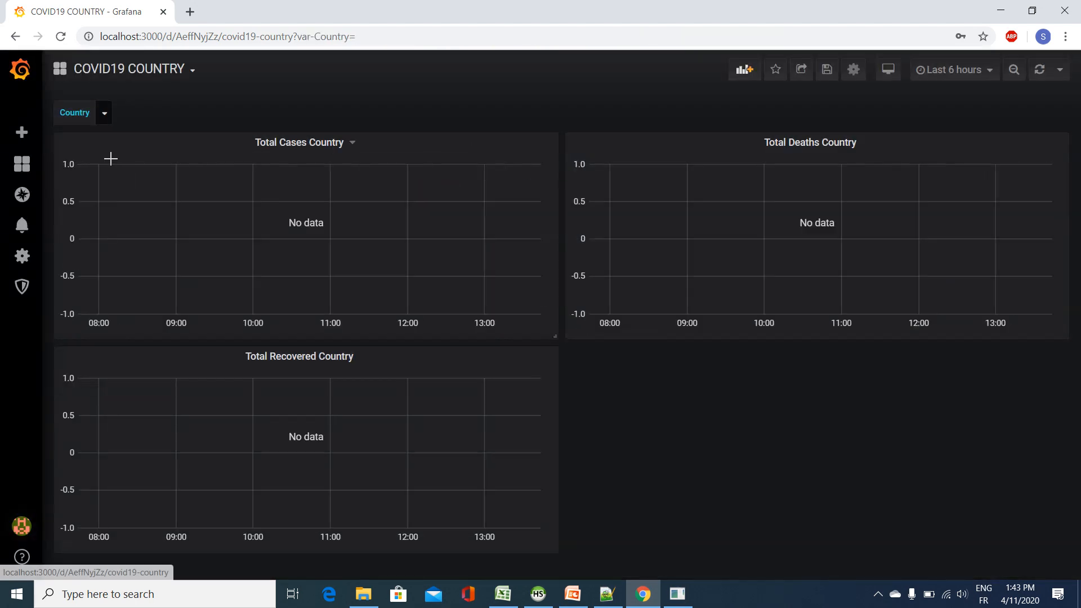
# Step: Set the dashboard's time range to Last 6 months and its Country variable to Afghanistan
pyautogui.click(936, 69)
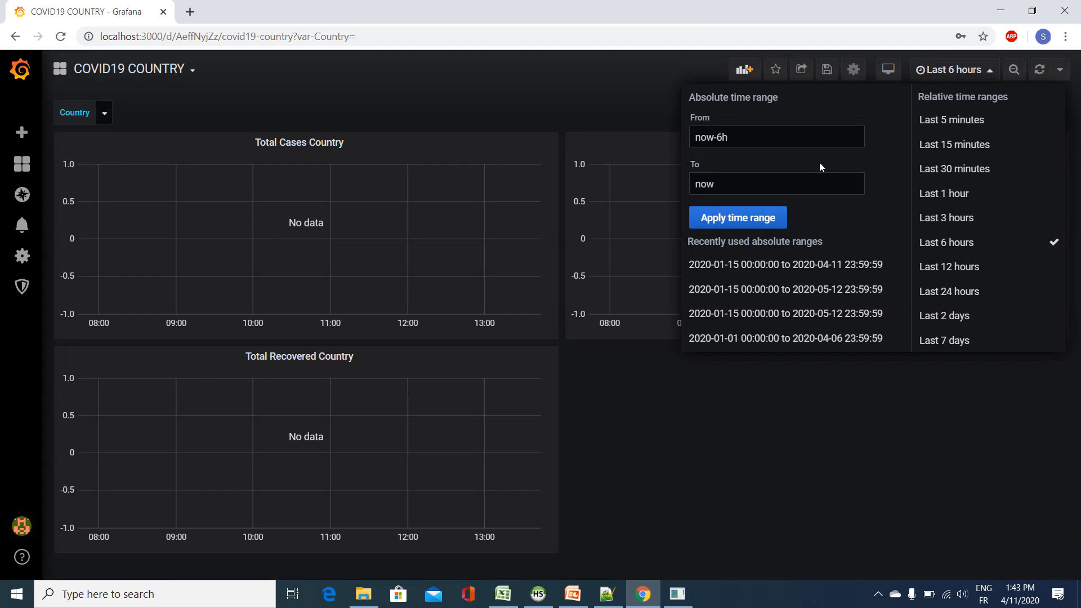
pyautogui.scroll(-1, 982, 313)
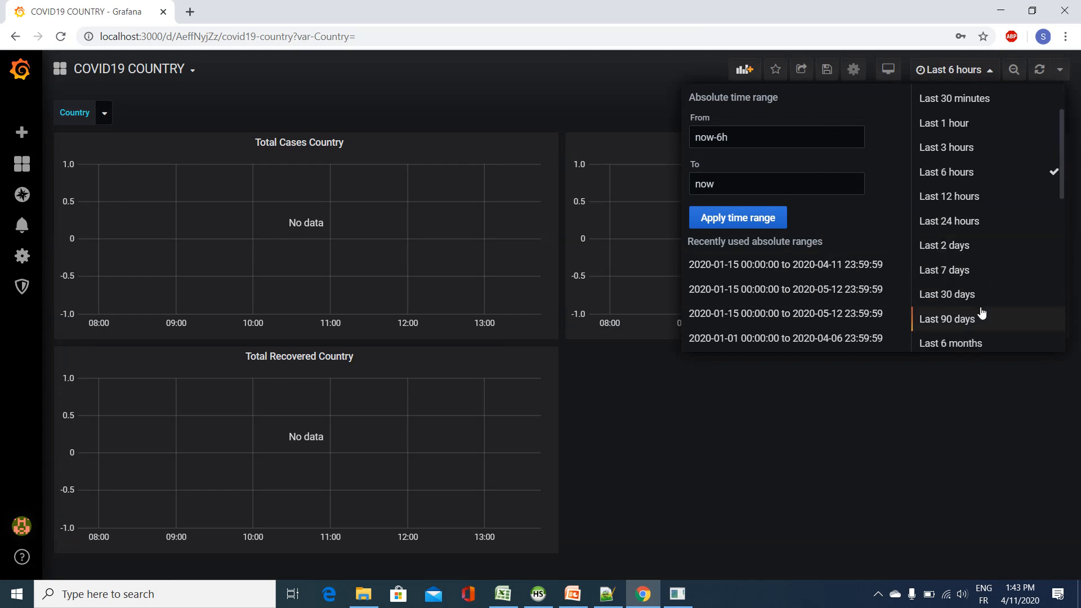
pyautogui.click(968, 343)
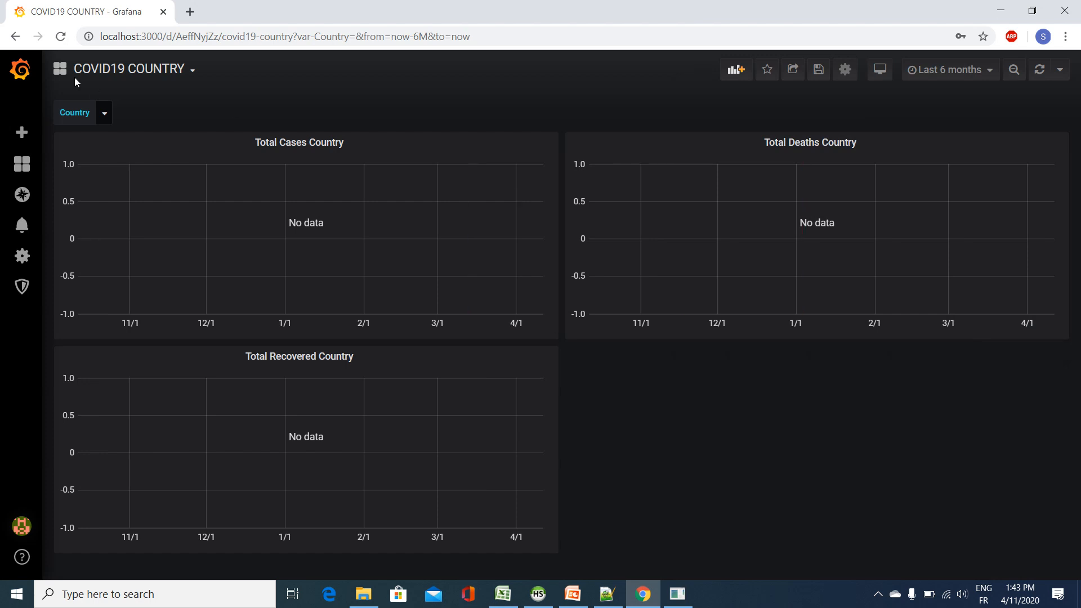
pyautogui.click(105, 112)
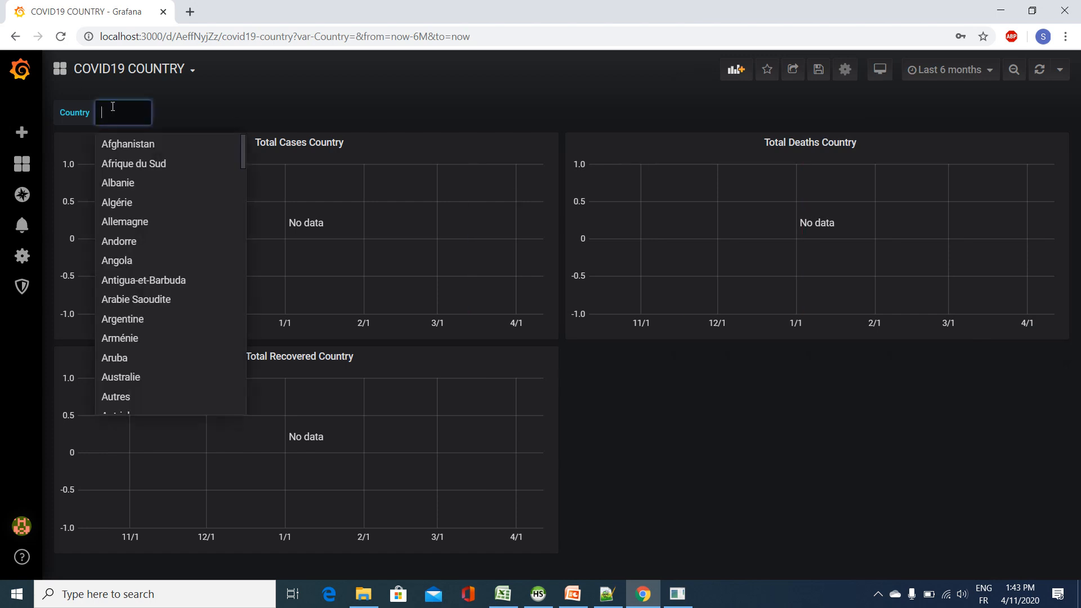
pyautogui.click(135, 144)
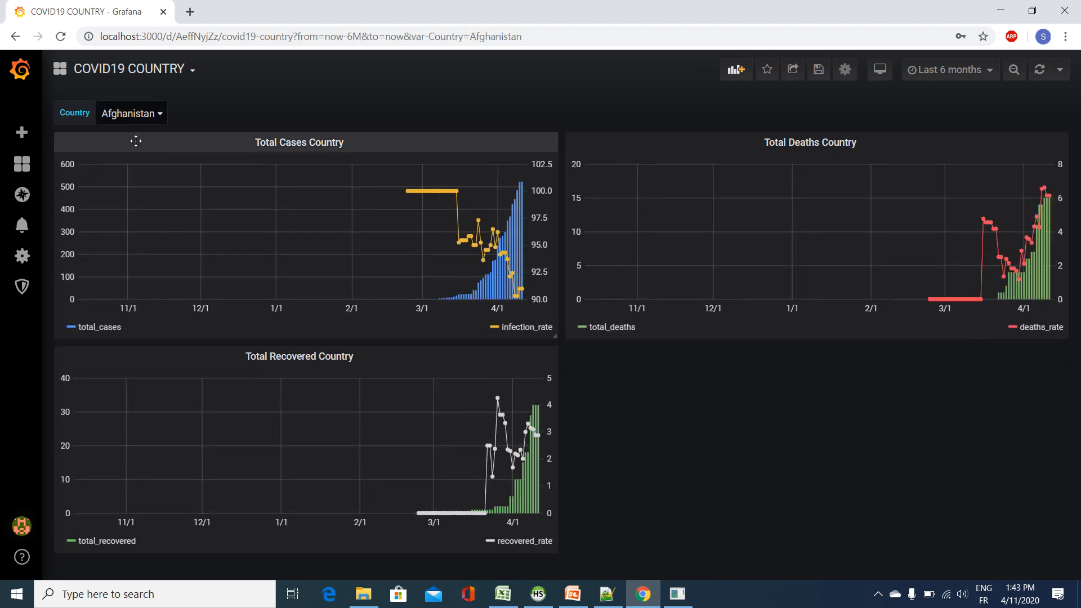
# Step: Save the dashboard again, storing the Afghanistan selection as the default variable value
pyautogui.click(816, 68)
pyautogui.click(477, 159)
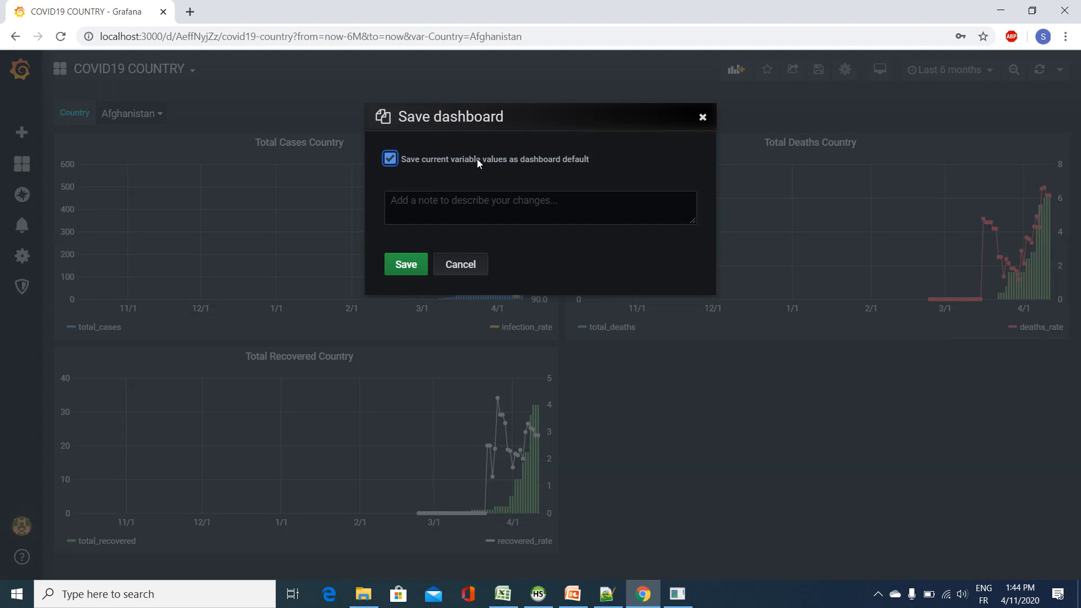
pyautogui.click(407, 265)
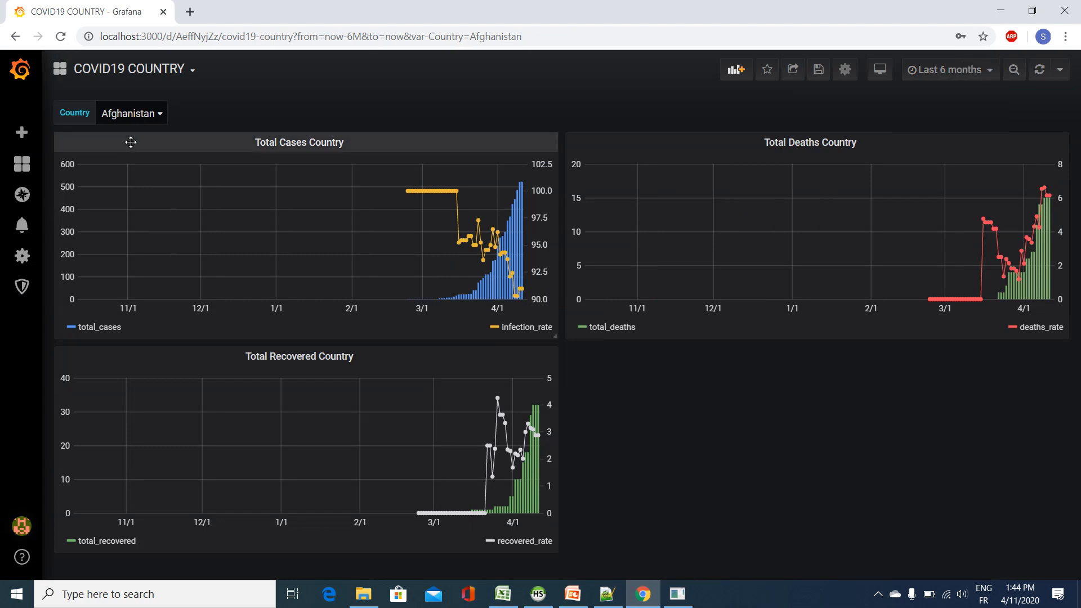
# Step: Switch the dashboard's Country variable to Italie
pyautogui.click(156, 119)
pyautogui.scroll(-20, 180, 304)
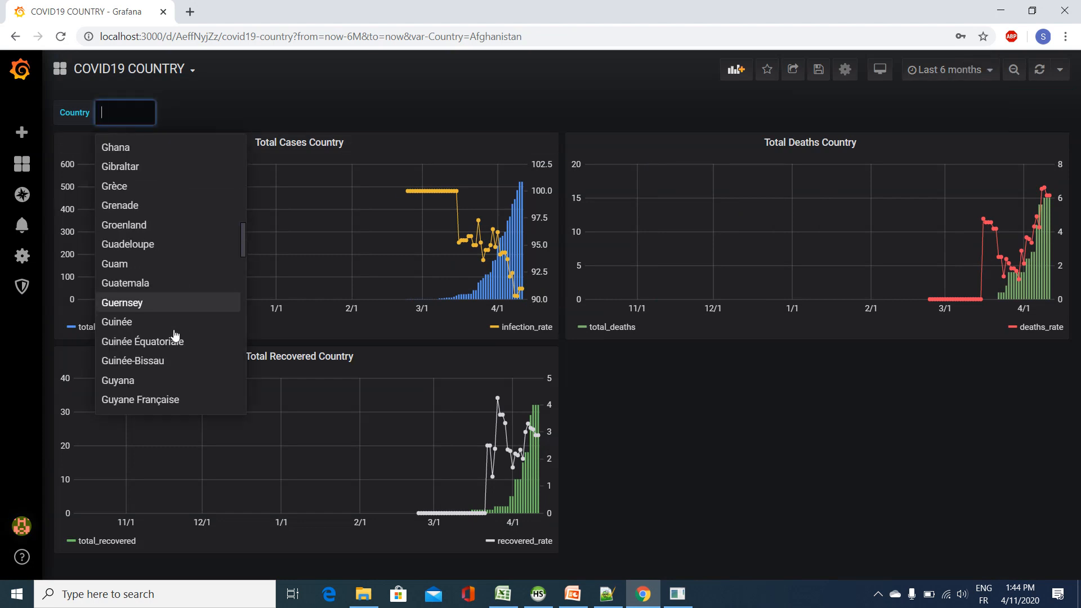
pyautogui.scroll(-5, 176, 332)
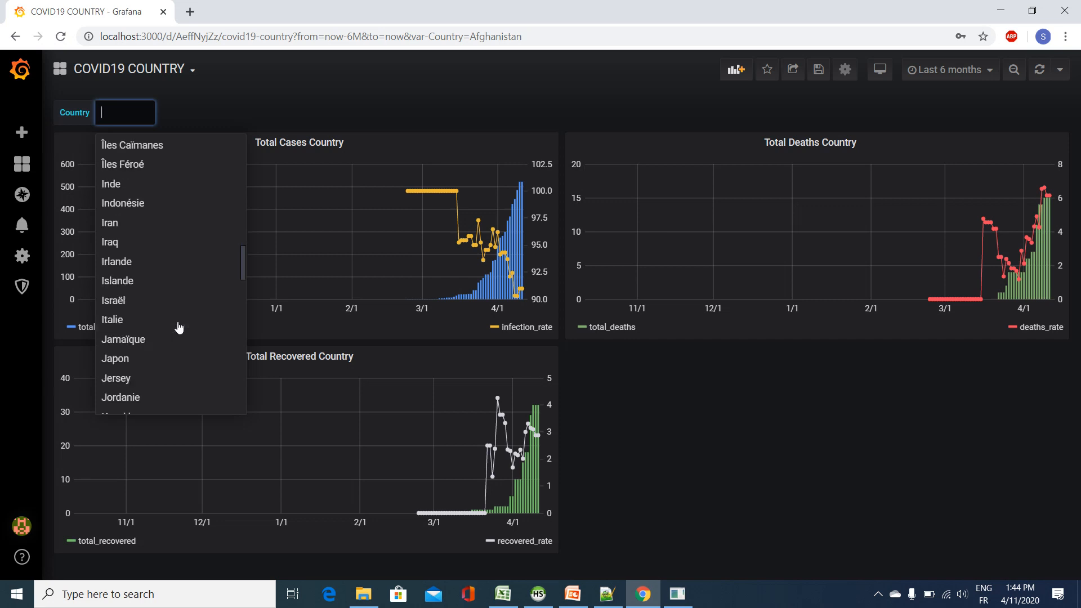
pyautogui.click(178, 325)
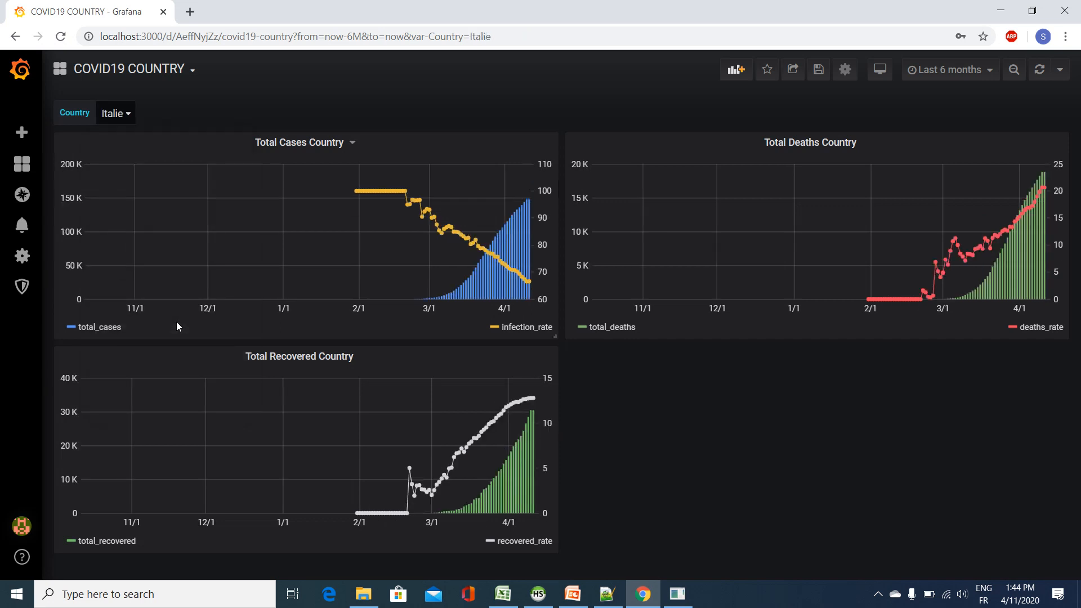
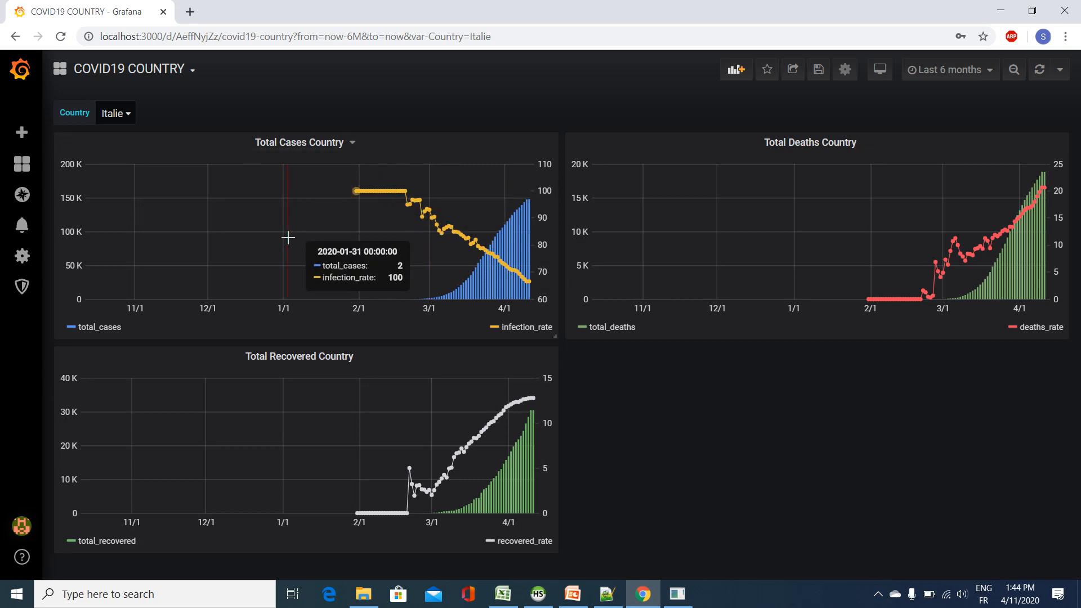
# Step: Edit the Total Cases Country panel and change its title to "Total Cases $Country"
pyautogui.click(320, 147)
pyautogui.click(326, 187)
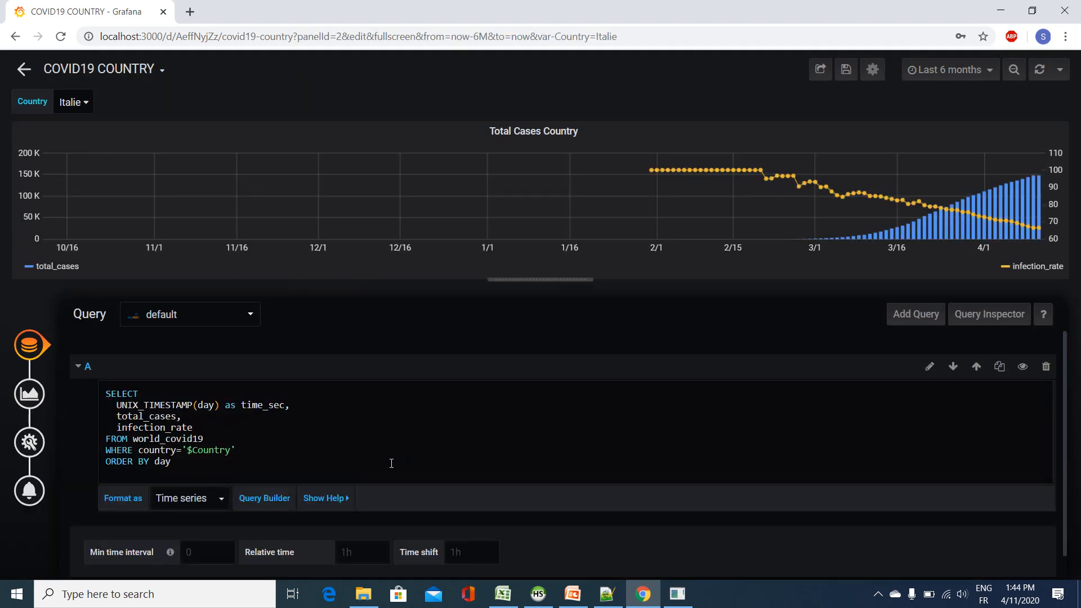
pyautogui.click(29, 442)
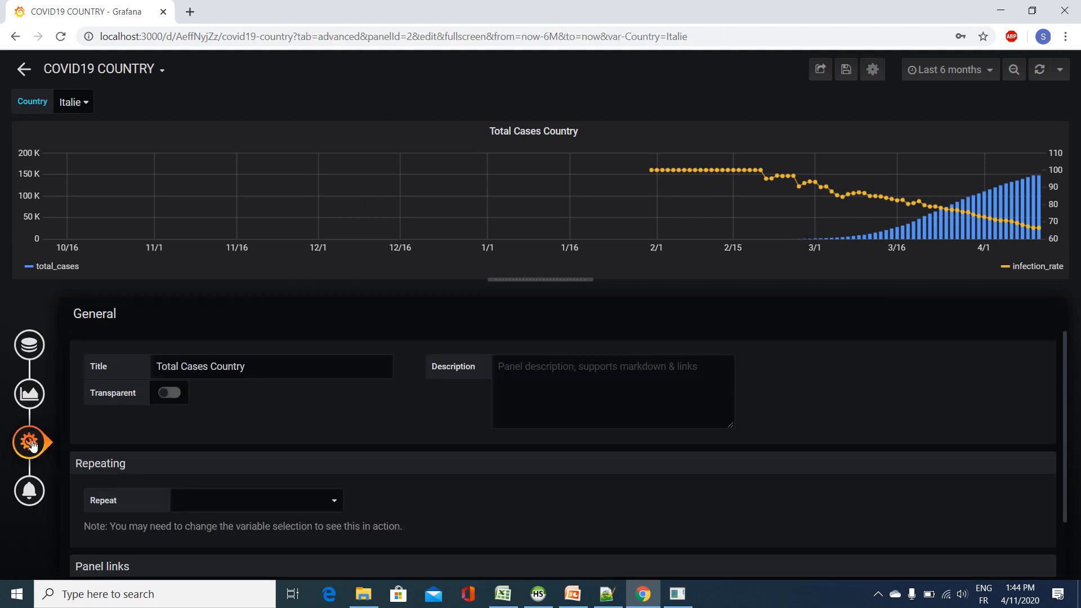
pyautogui.click(294, 372)
pyautogui.press('BackSpace')
pyautogui.press('BackSpace')
pyautogui.press('BackSpace')
pyautogui.press('BackSpace')
pyautogui.press('BackSpace')
pyautogui.press('BackSpace')
pyautogui.press('BackSpace')
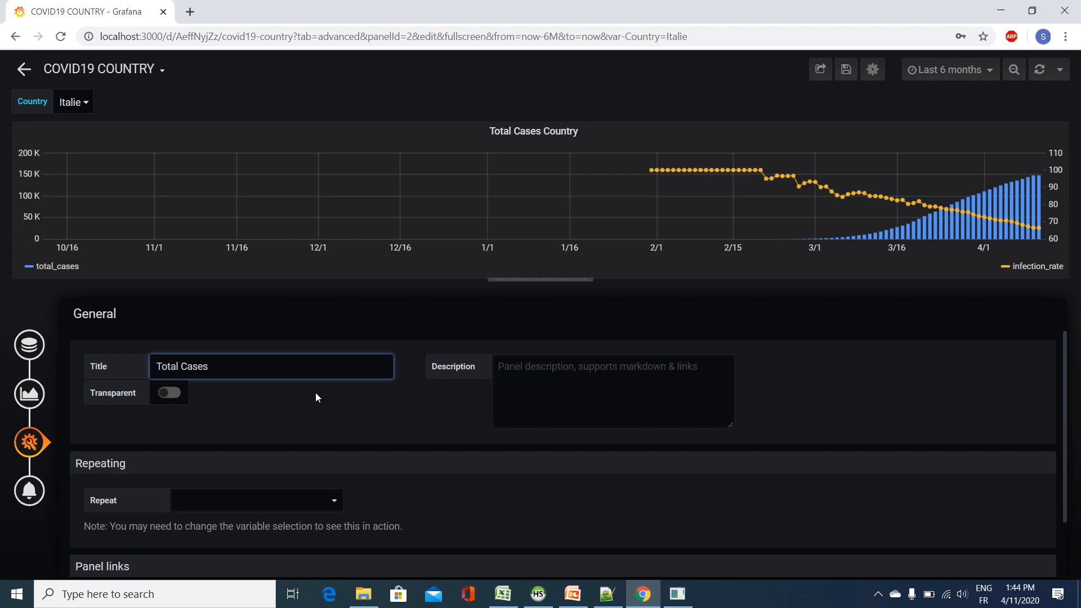
pyautogui.write('$')
pyautogui.write('Coutnry')
pyautogui.press('BackSpace')
pyautogui.press('BackSpace')
pyautogui.press('BackSpace')
pyautogui.write('ntry')
pyautogui.click(310, 420)
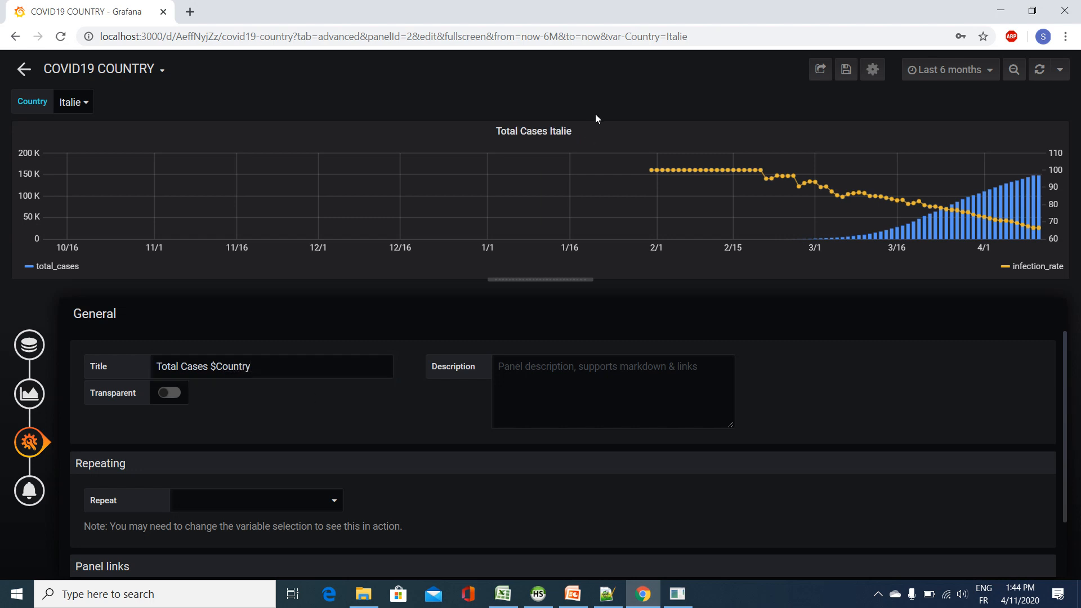
# Step: Save the dashboard with the current variable values as default and reopen COVID19 COUNTRY from the General folder
pyautogui.click(846, 69)
pyautogui.click(423, 158)
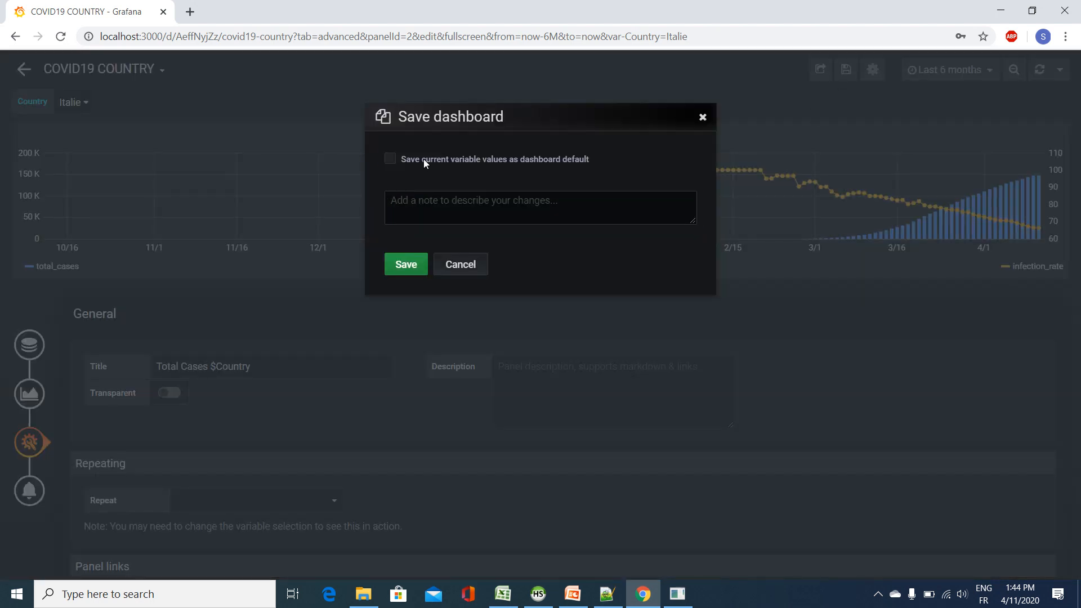
pyautogui.click(401, 262)
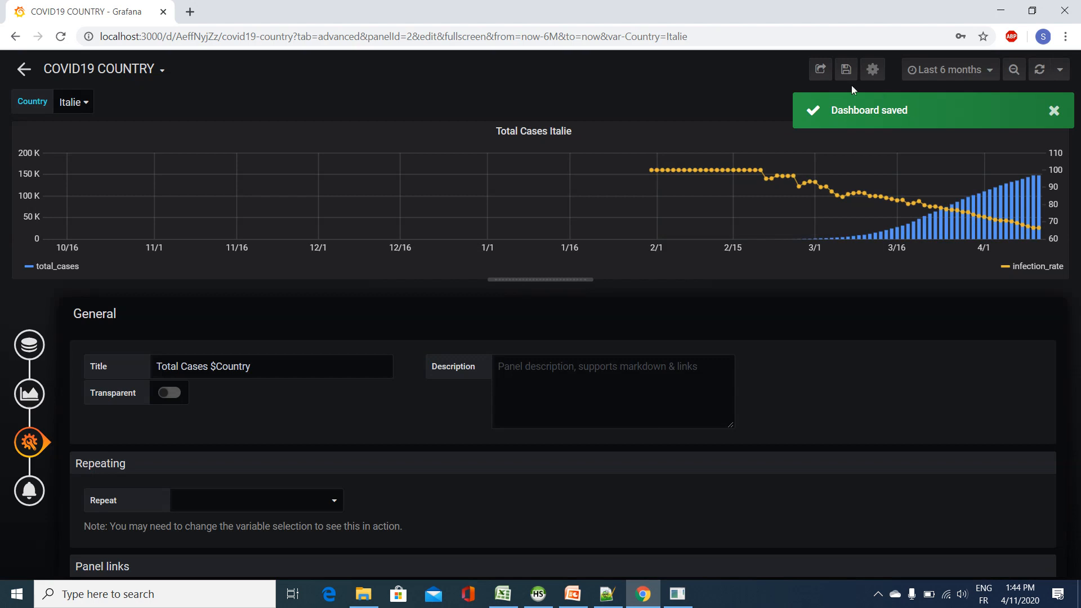
pyautogui.click(143, 83)
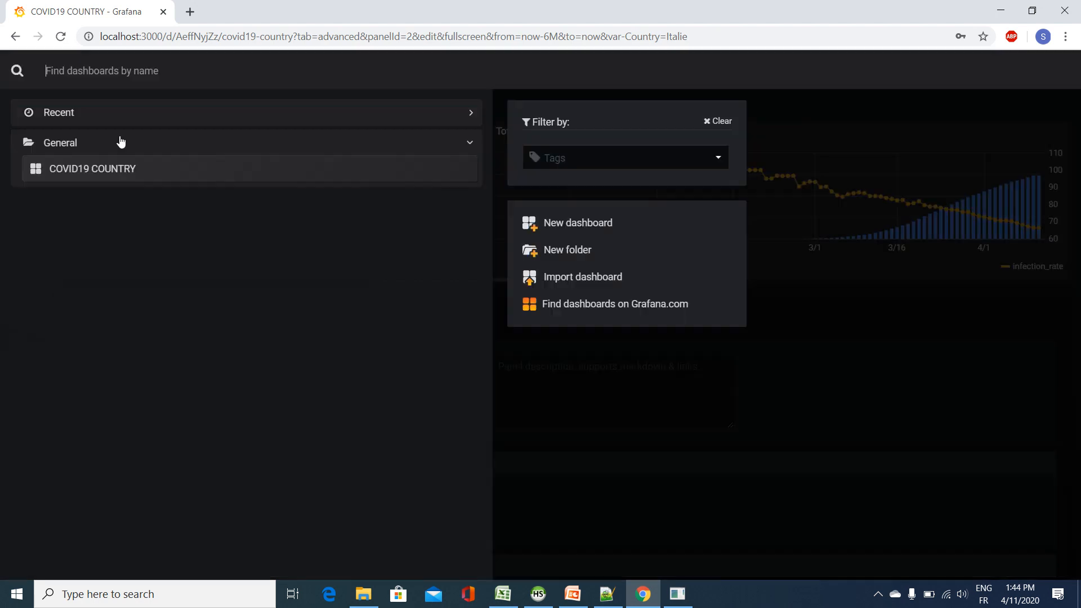
pyautogui.click(125, 170)
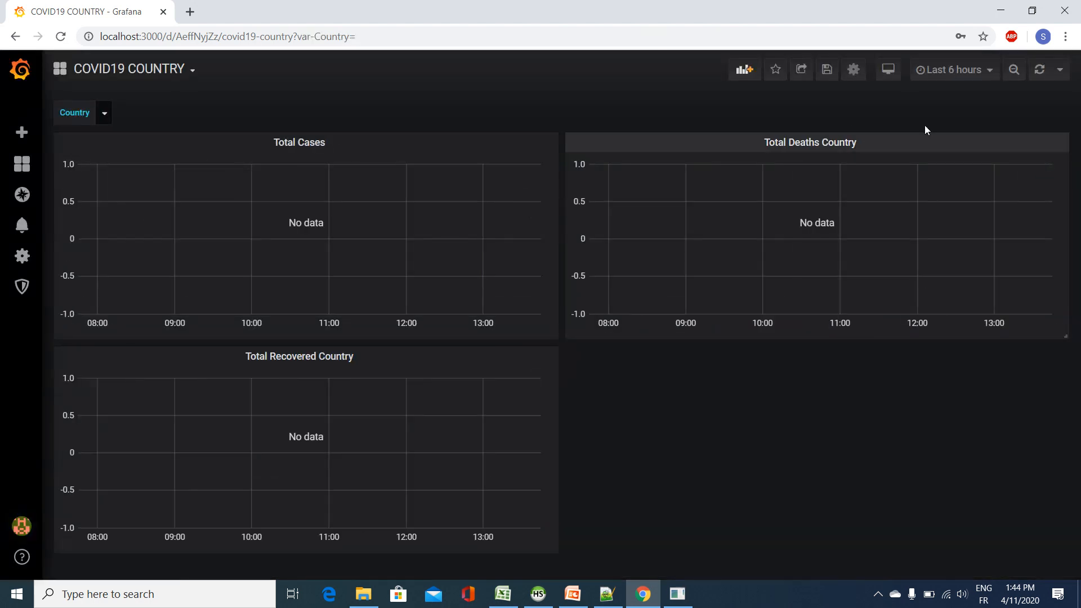
# Step: Set the dashboard's time range to Last 6 months and its Country variable to Algérie
pyautogui.click(952, 69)
pyautogui.scroll(-5, 946, 304)
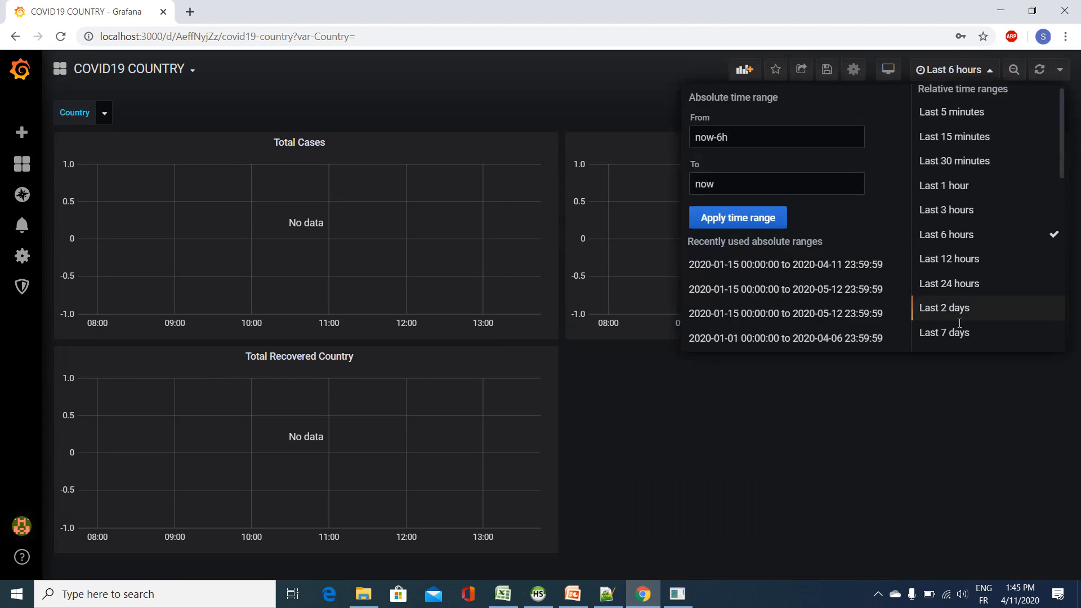
pyautogui.click(968, 135)
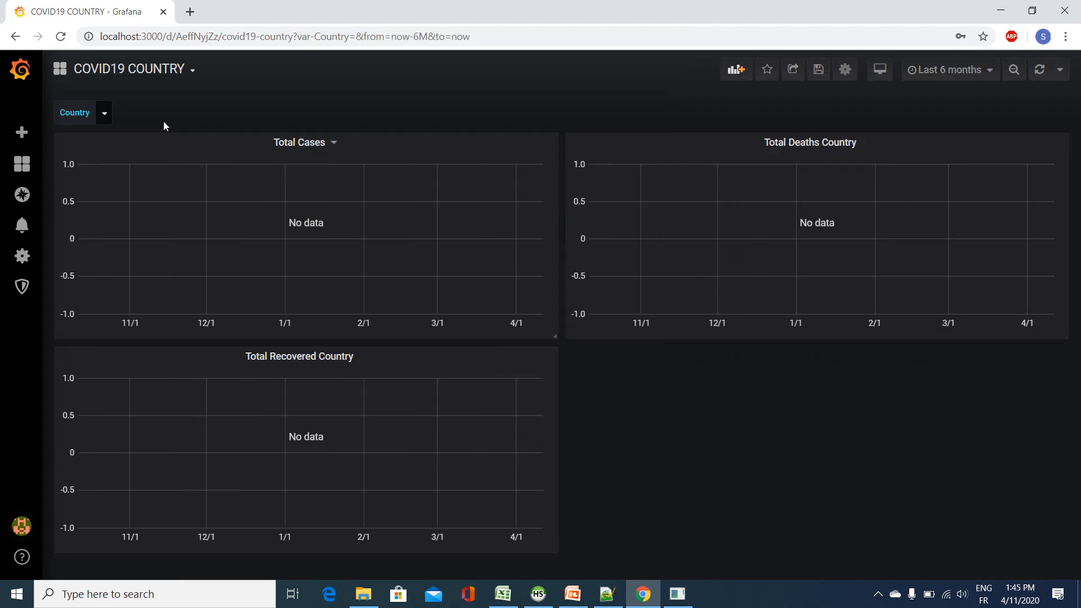
pyautogui.click(106, 114)
pyautogui.click(133, 203)
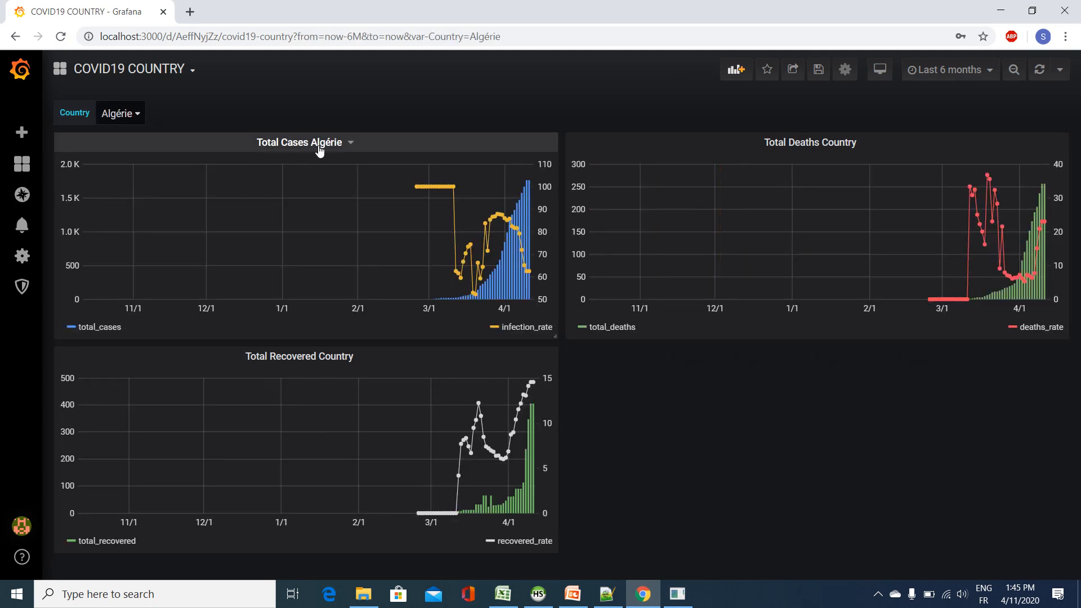
# Step: Edit the Total Deaths Country panel and change its title to "Total Deaths $Country"
pyautogui.click(851, 144)
pyautogui.click(847, 185)
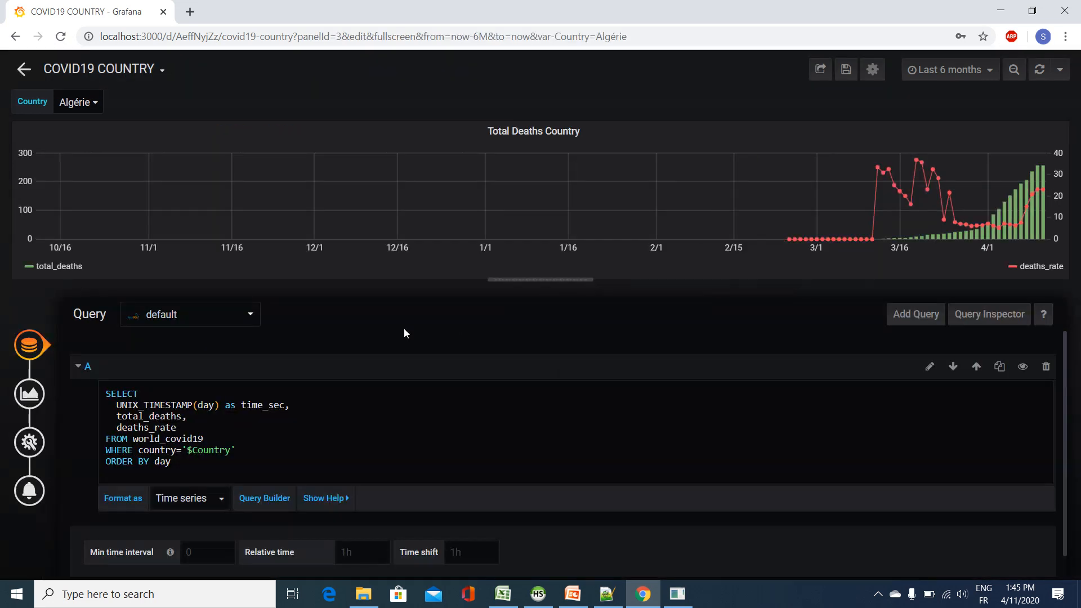
pyautogui.click(30, 441)
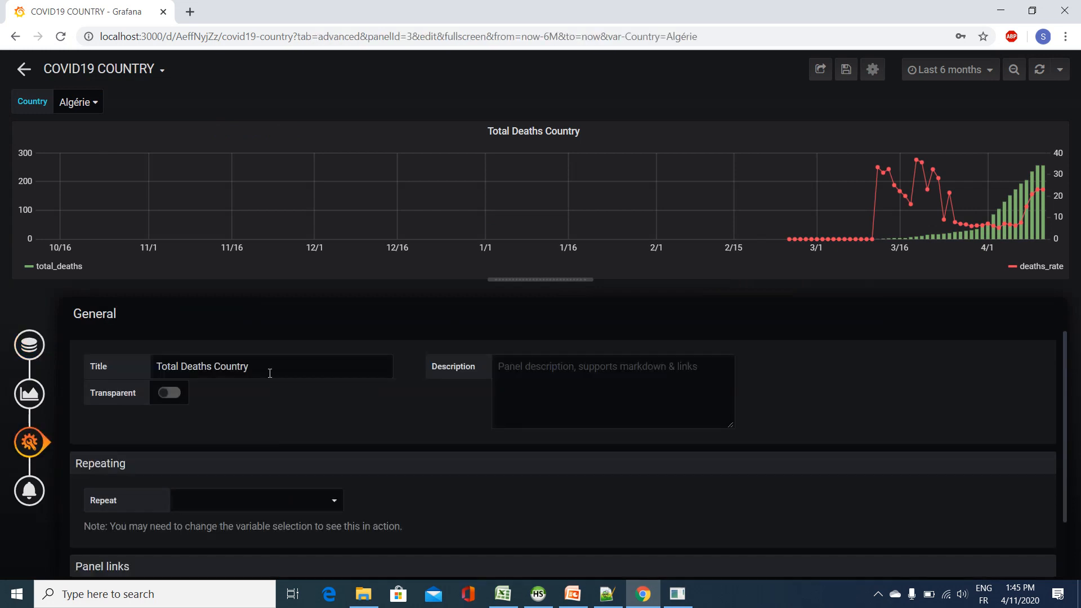
pyautogui.click(217, 371)
pyautogui.doubleClick(216, 371)
pyautogui.click(216, 372)
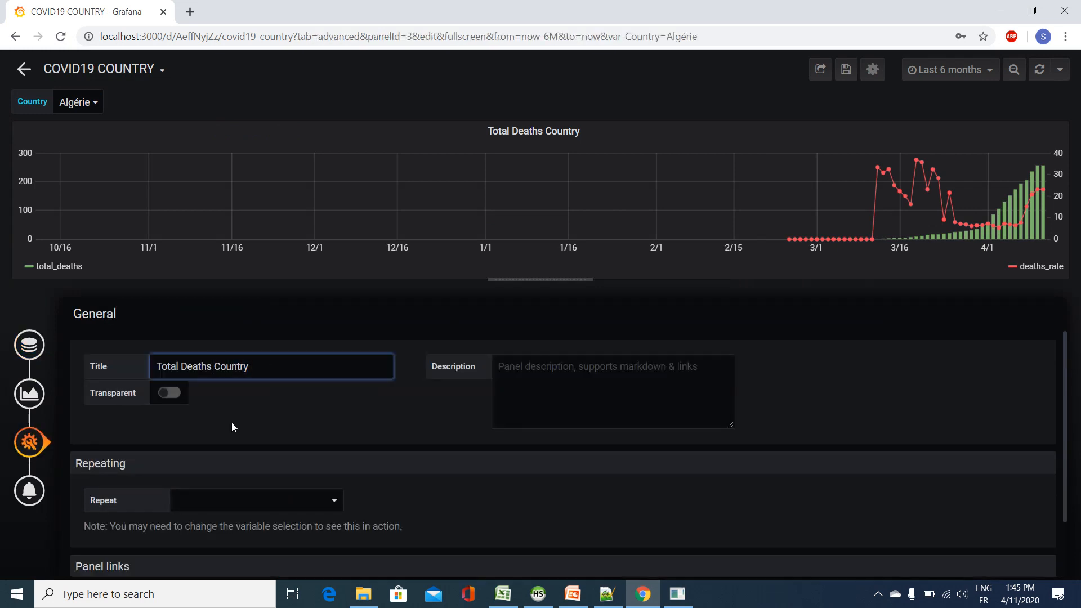
pyautogui.write('$')
pyautogui.click(277, 395)
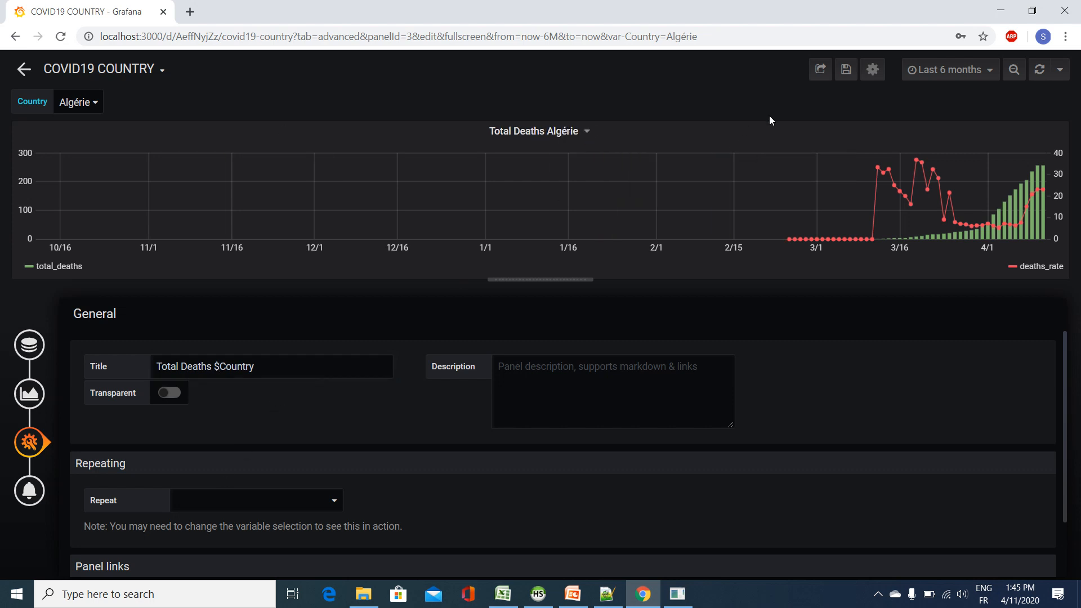
# Step: Save the dashboard with the Algérie selection as the default variable value and reopen COVID19 COUNTRY
pyautogui.click(845, 69)
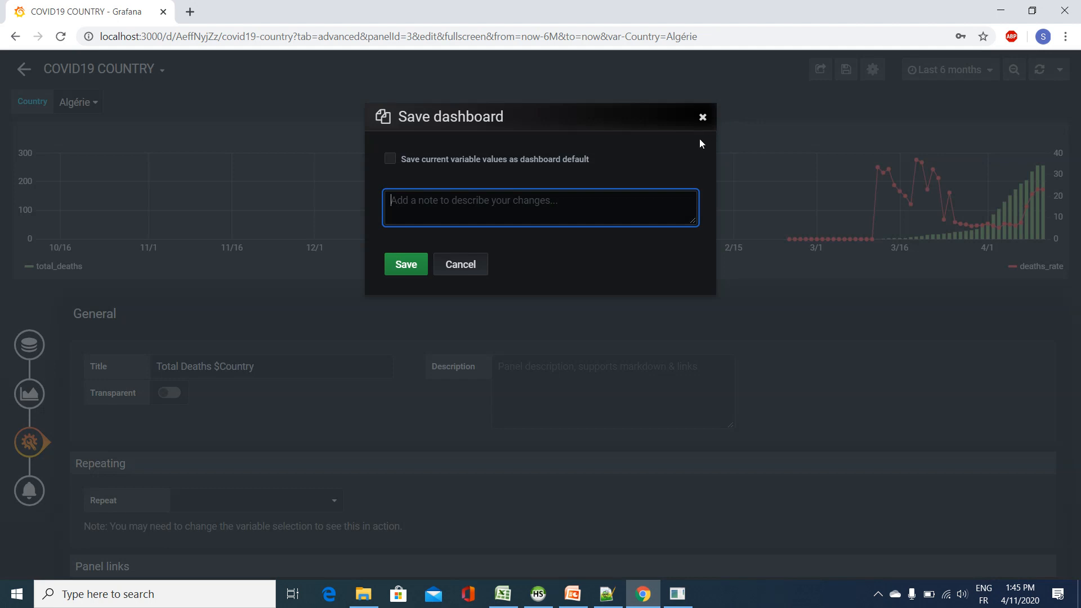
pyautogui.click(389, 159)
pyautogui.click(403, 267)
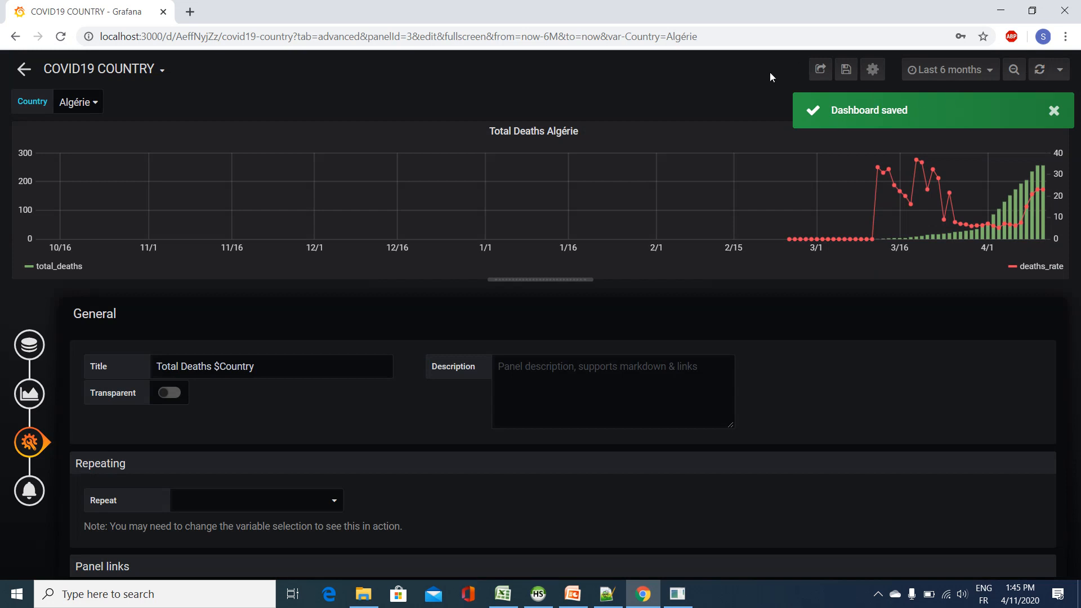
pyautogui.click(79, 72)
pyautogui.click(84, 169)
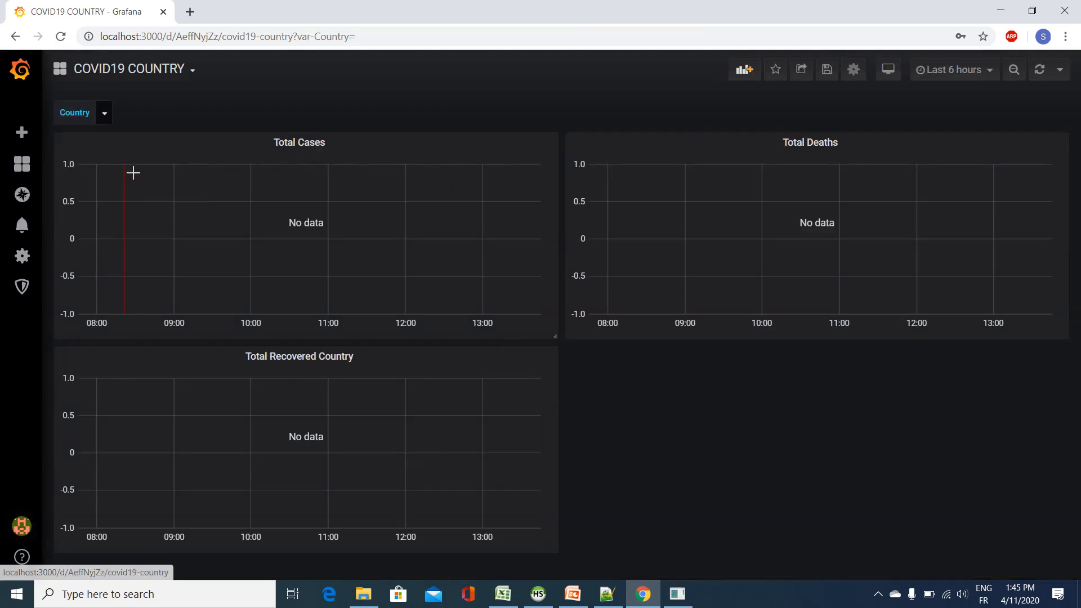
# Step: Set the Country variable to Albanie and the dashboard's time range to Last 6 months
pyautogui.click(103, 113)
pyautogui.click(128, 184)
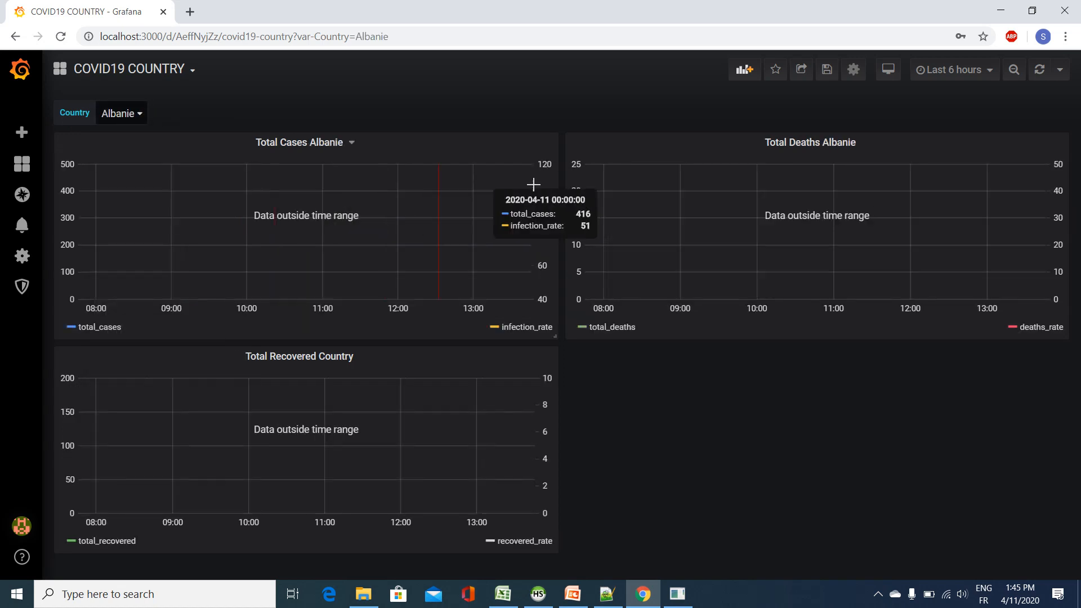
pyautogui.click(982, 69)
pyautogui.scroll(-3, 955, 287)
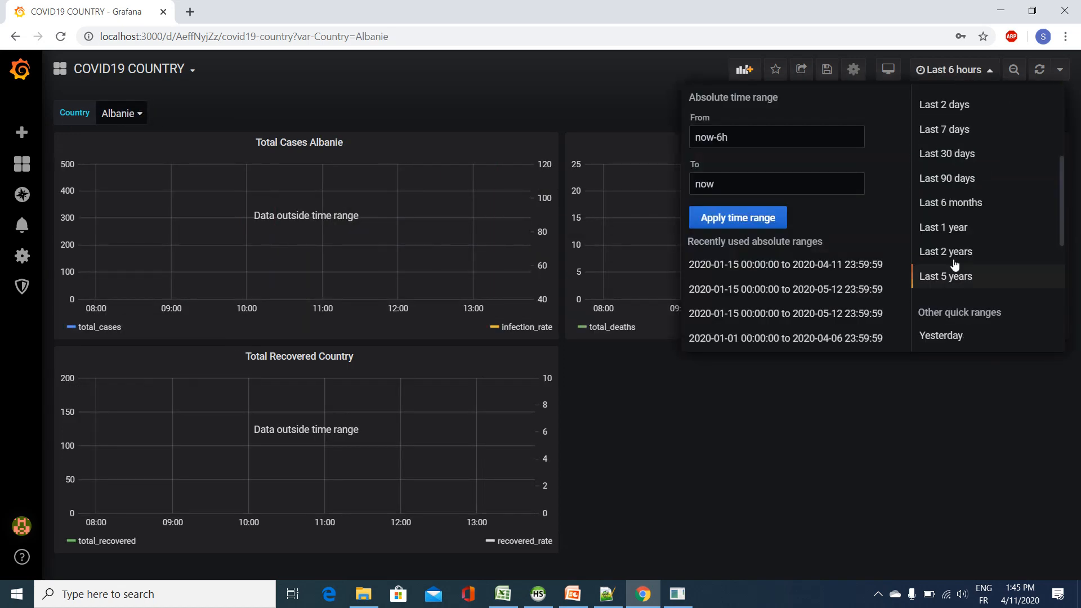
pyautogui.click(956, 202)
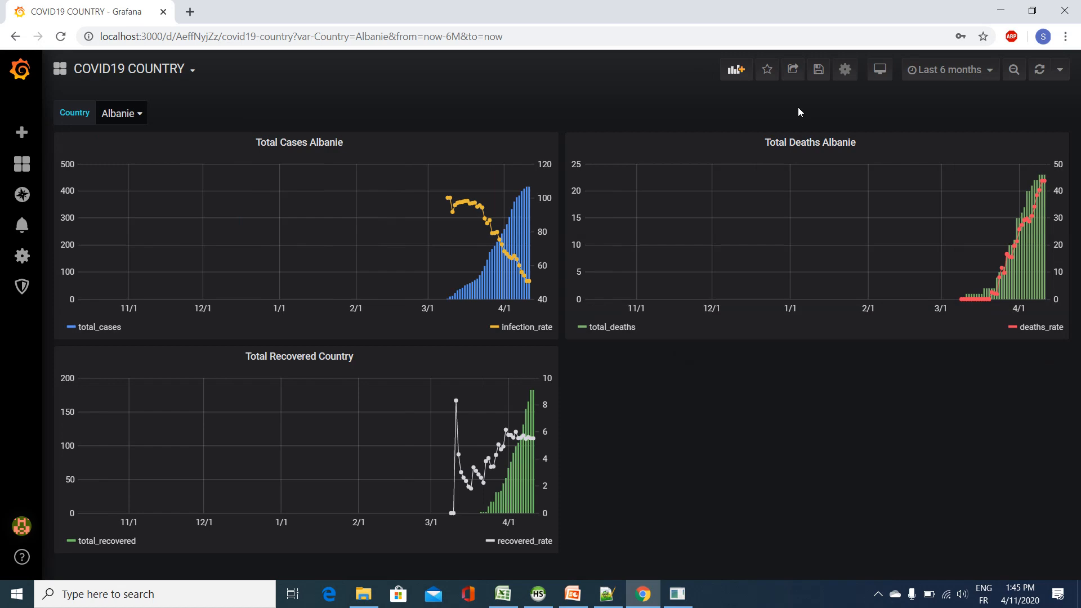
# Step: Save the dashboard with Albanie selected and reopen COVID19 COUNTRY from the dashboard list
pyautogui.click(818, 68)
pyautogui.click(402, 266)
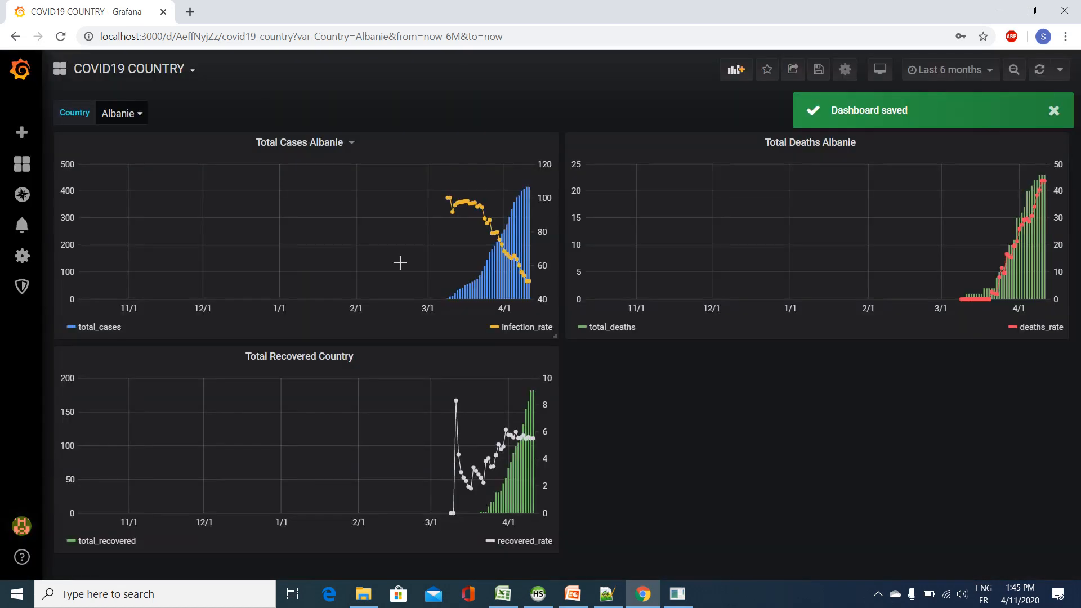
pyautogui.click(193, 74)
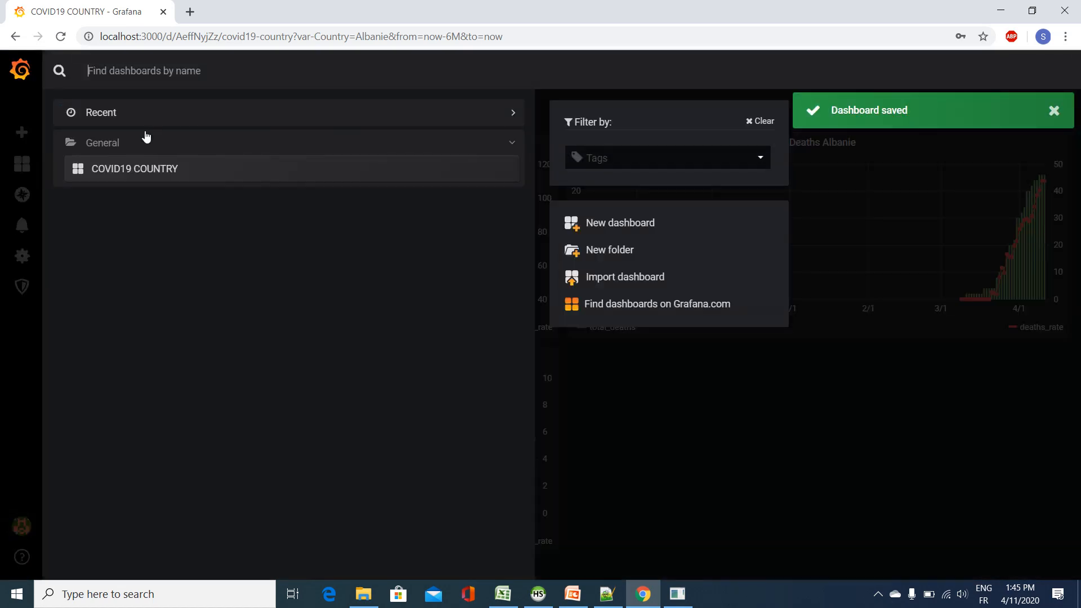
pyautogui.click(126, 169)
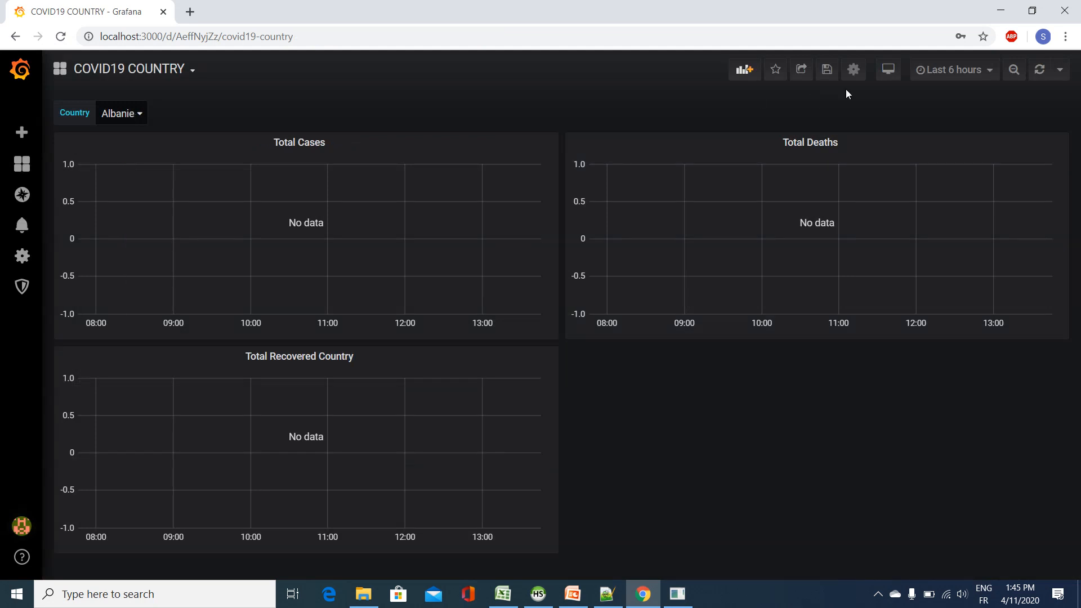
# Step: Set the reopened dashboard's time range to Last 6 months and its Country variable to Afghanistan
pyautogui.click(978, 71)
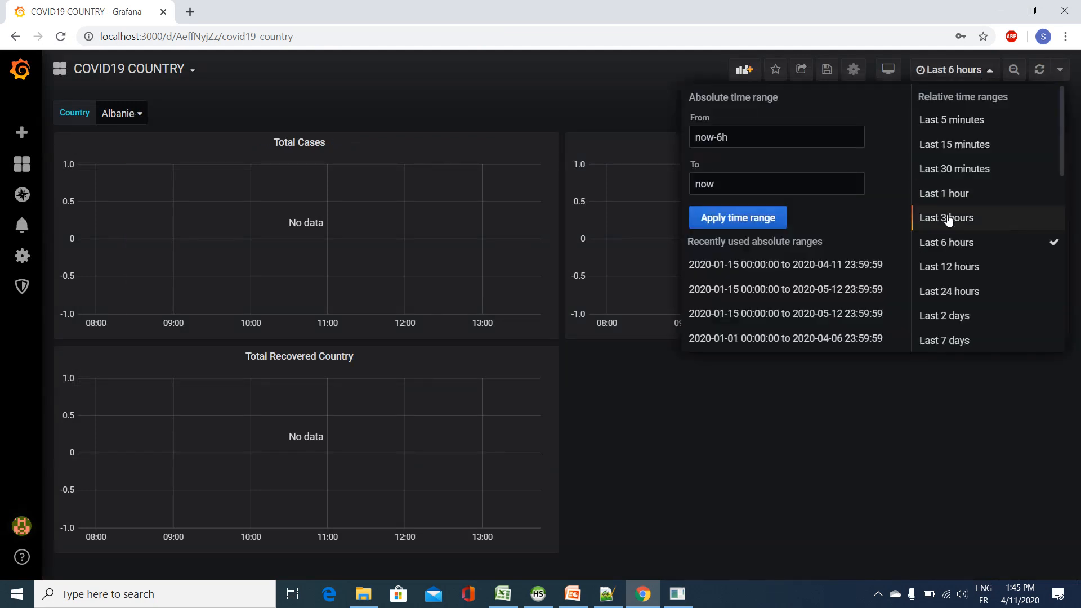
pyautogui.scroll(-1, 955, 332)
pyautogui.scroll(-3, 955, 332)
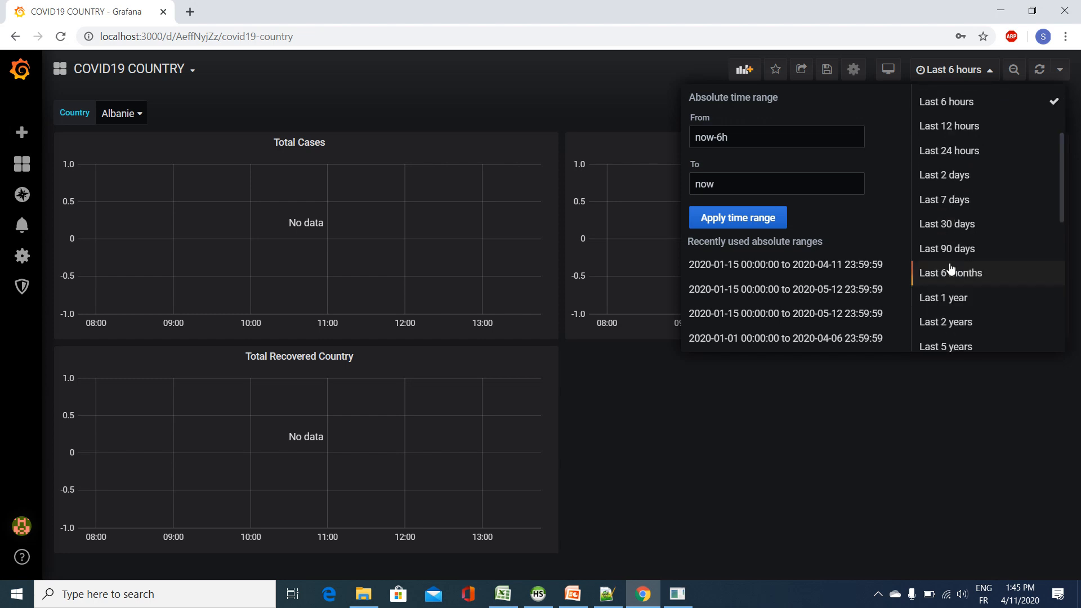
pyautogui.click(952, 273)
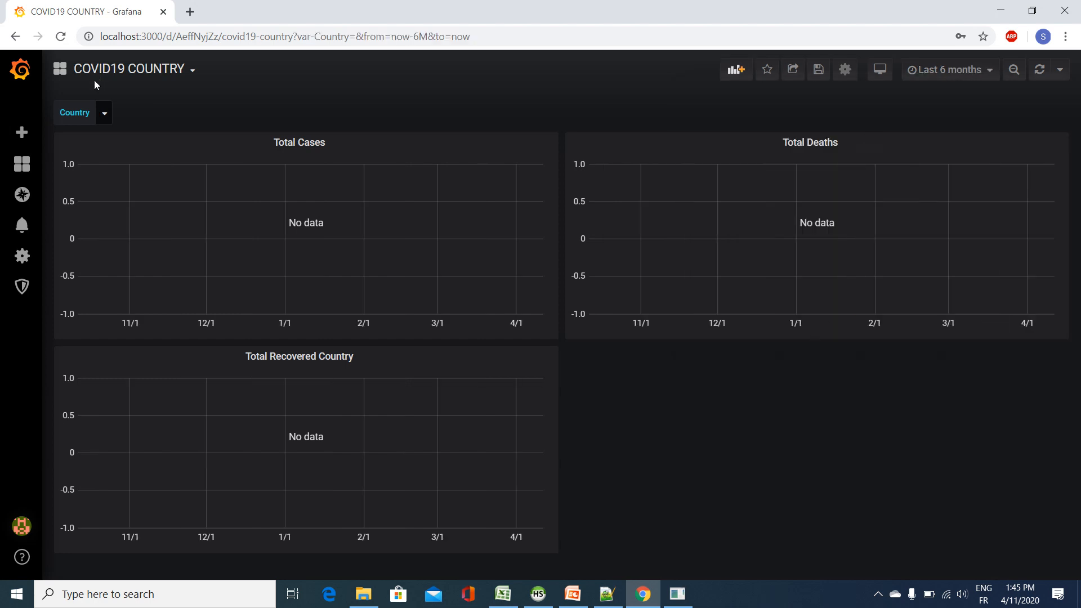
pyautogui.click(107, 114)
pyautogui.click(545, 117)
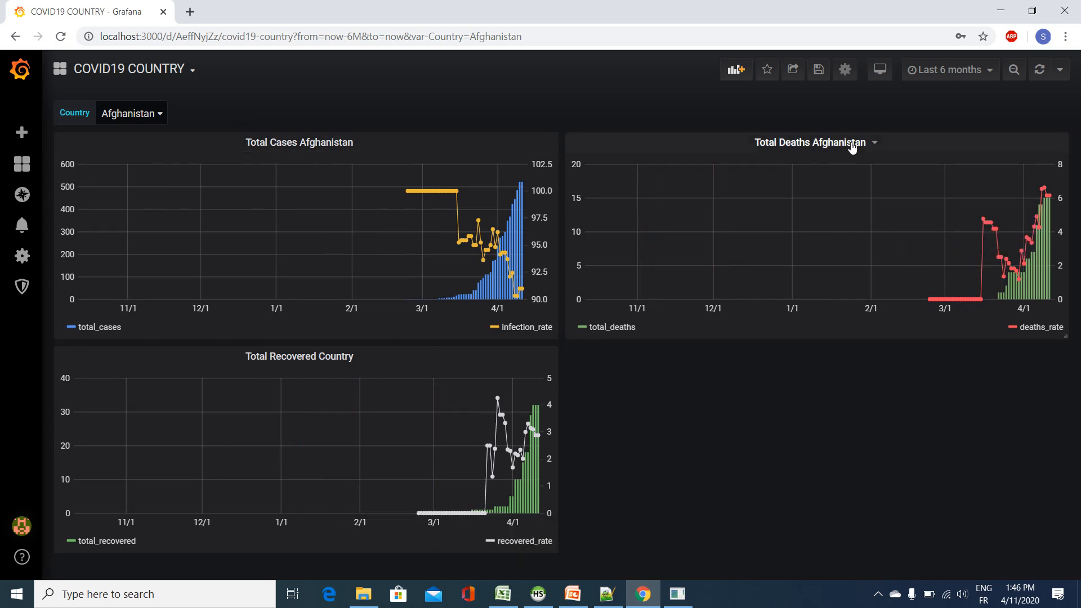
# Step: Edit the Total Recovered Country panel and change its title to "Total Recovered $Country"
pyautogui.click(338, 356)
pyautogui.click(342, 398)
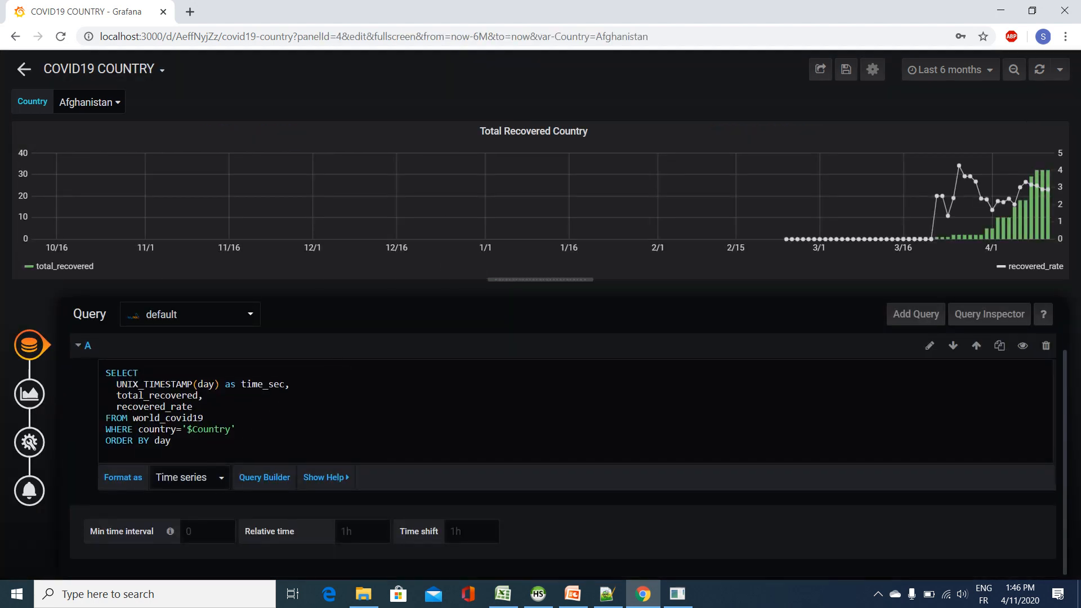
pyautogui.click(29, 441)
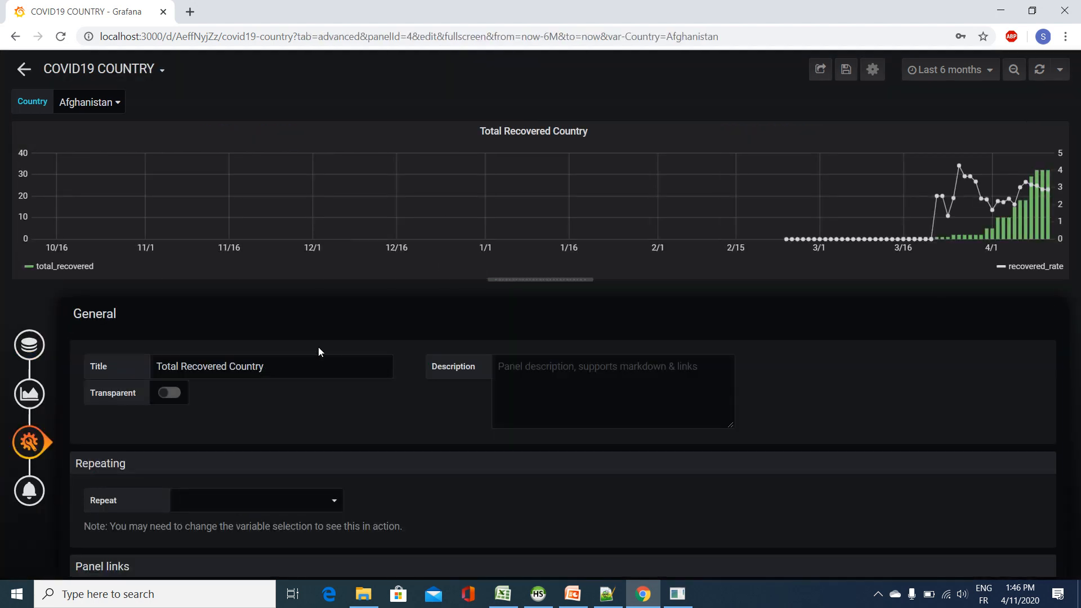
pyautogui.click(228, 366)
pyautogui.write('$')
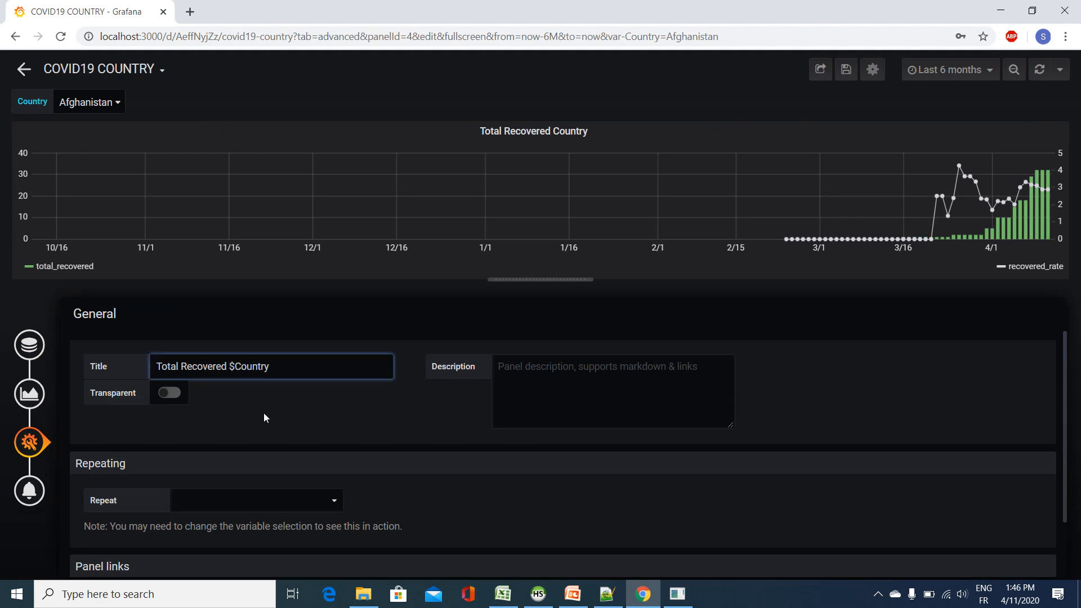
# Step: Save the dashboard, storing the Afghanistan selection as the default variable value
pyautogui.click(852, 73)
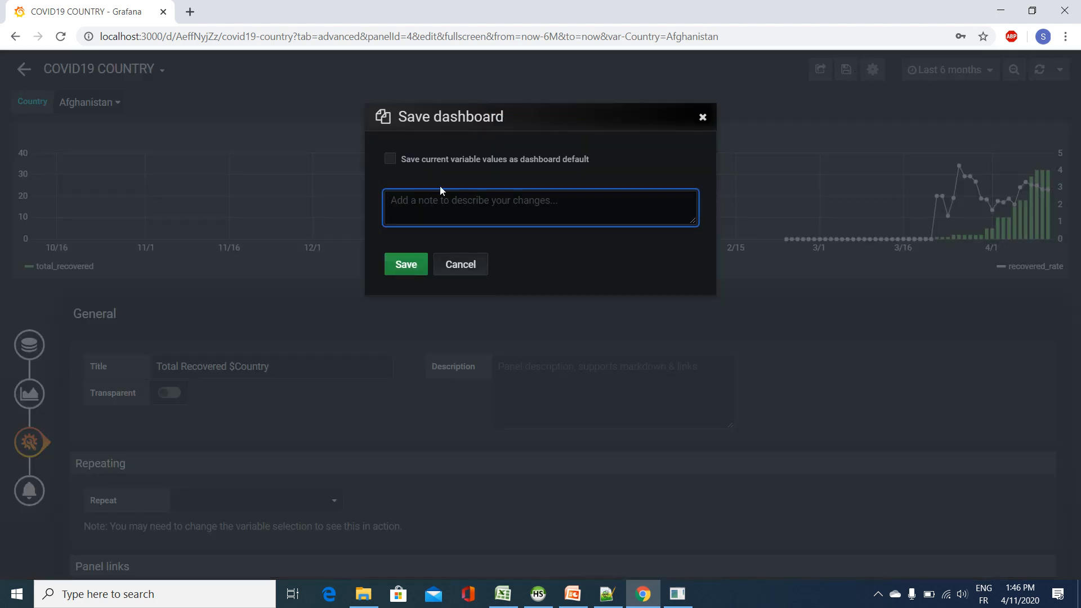
pyautogui.click(437, 158)
pyautogui.click(405, 264)
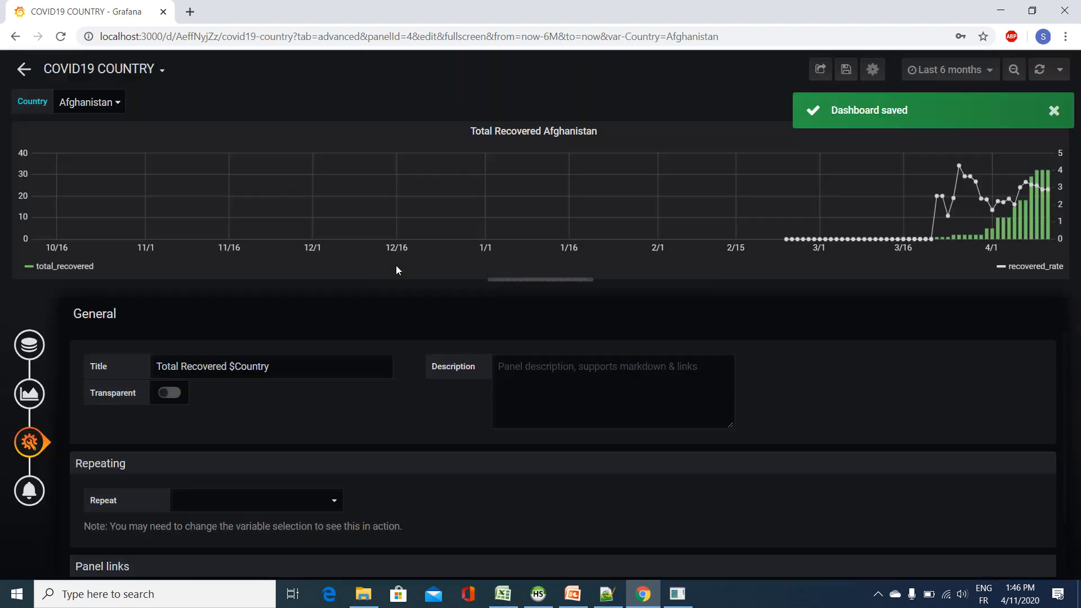
# Step: Save the COVID19 COUNTRY dashboard from its settings and reopen it from the dashboard list
pyautogui.click(872, 69)
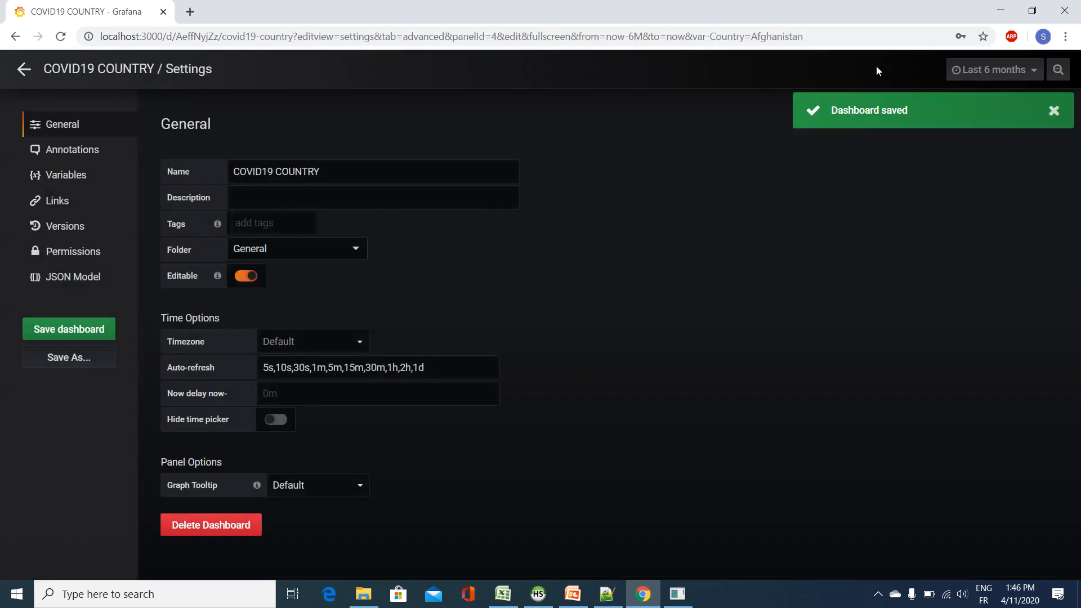
pyautogui.click(65, 329)
pyautogui.click(408, 228)
pyautogui.click(109, 69)
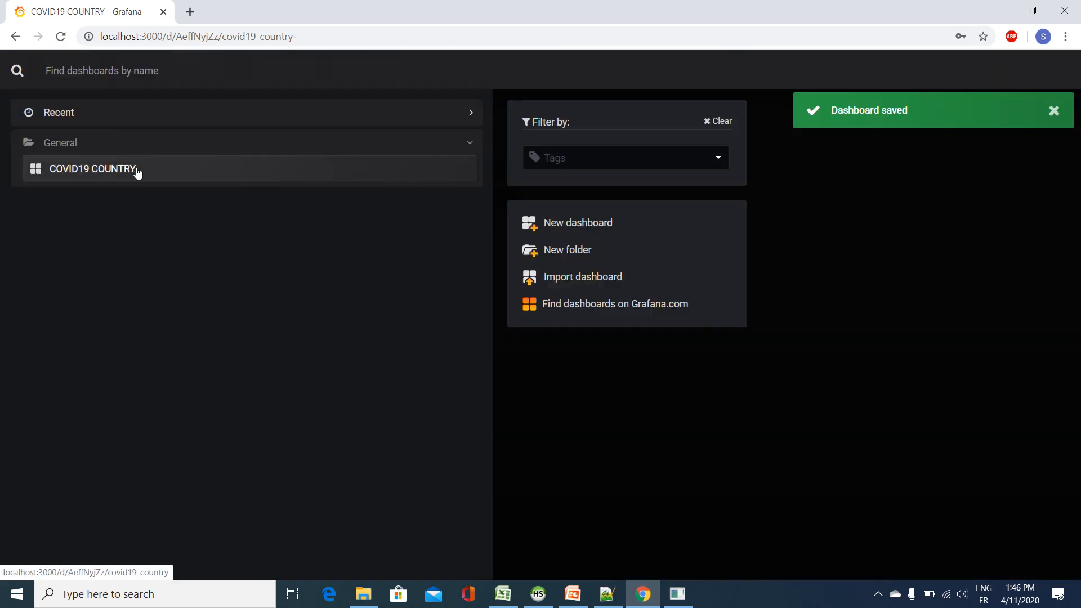
pyautogui.click(137, 169)
# Step: Set the reopened dashboard's time range to Last 6 months and its Country variable to Allemagne
pyautogui.click(976, 70)
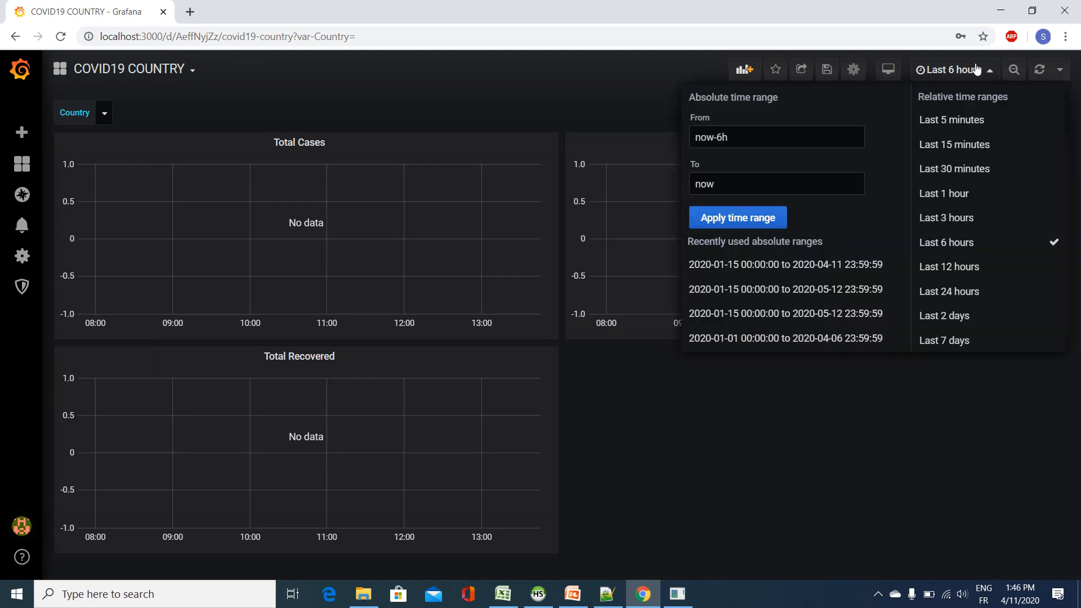
pyautogui.scroll(-4, 966, 296)
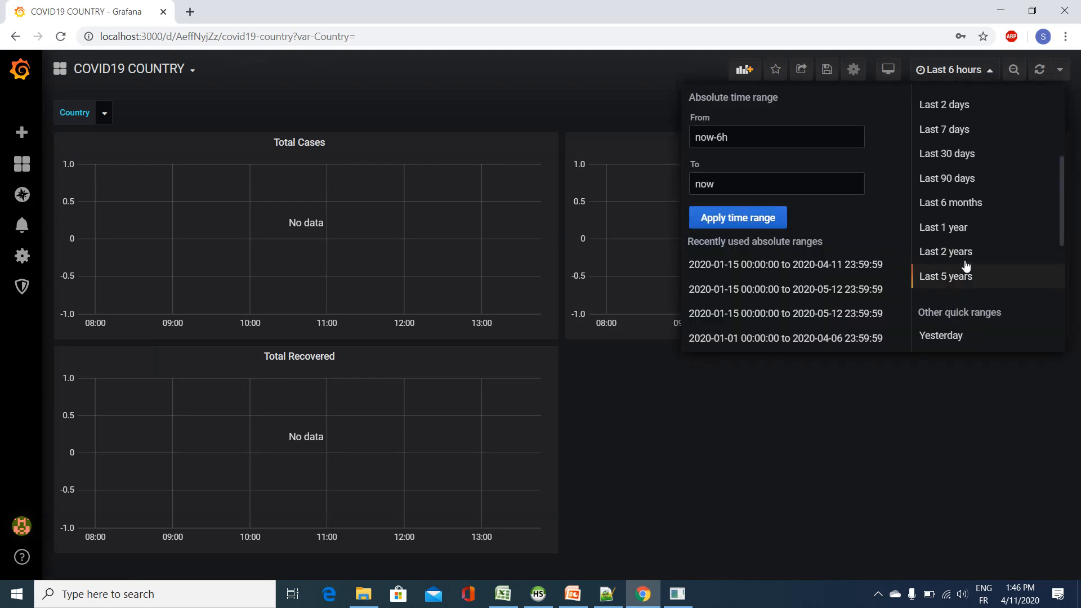
pyautogui.click(971, 200)
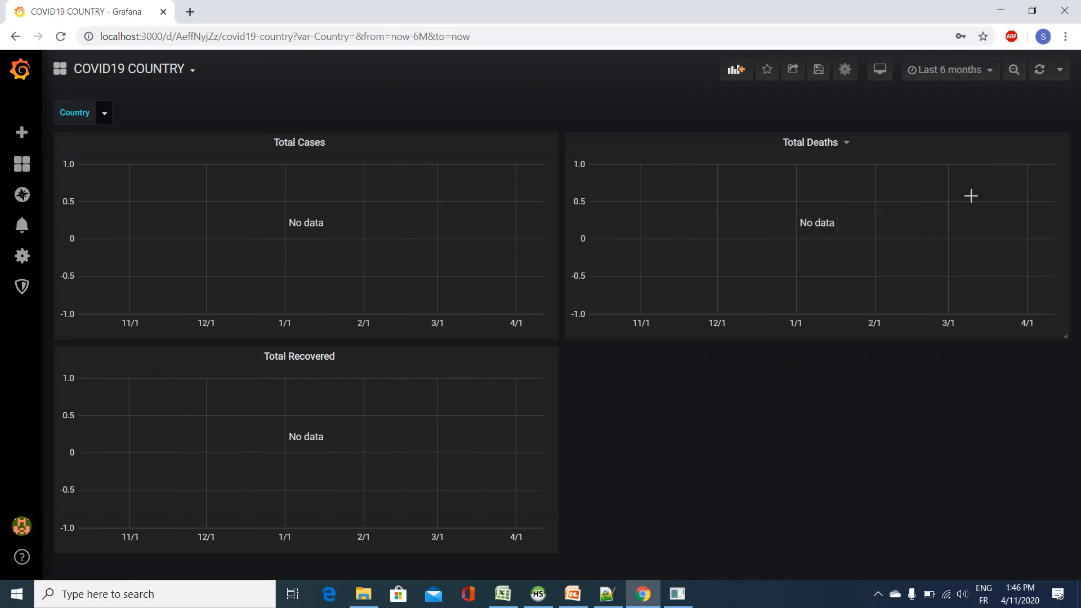
pyautogui.click(104, 114)
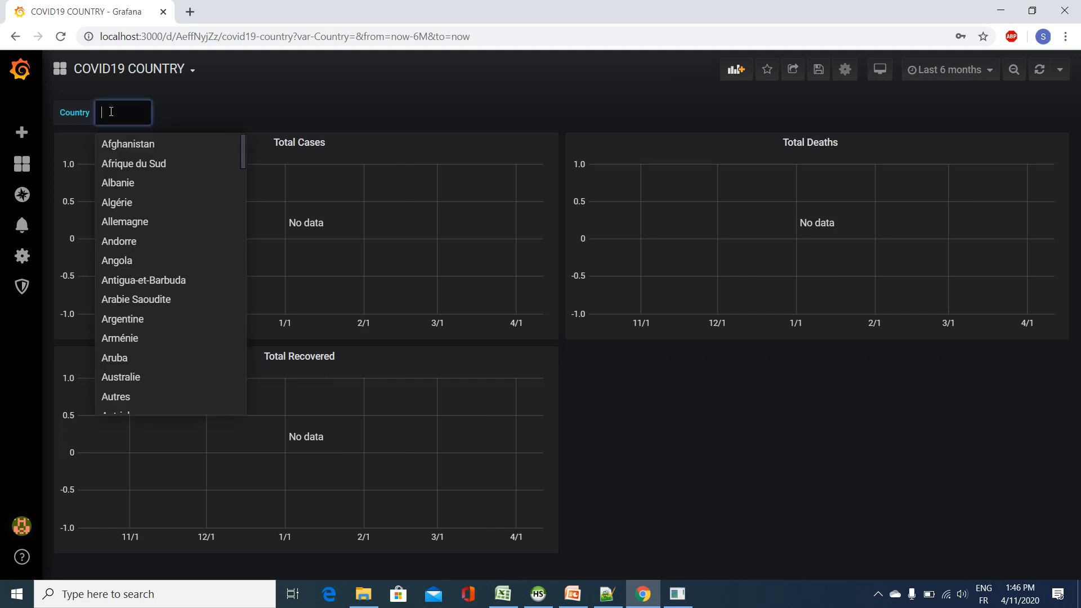
pyautogui.click(142, 223)
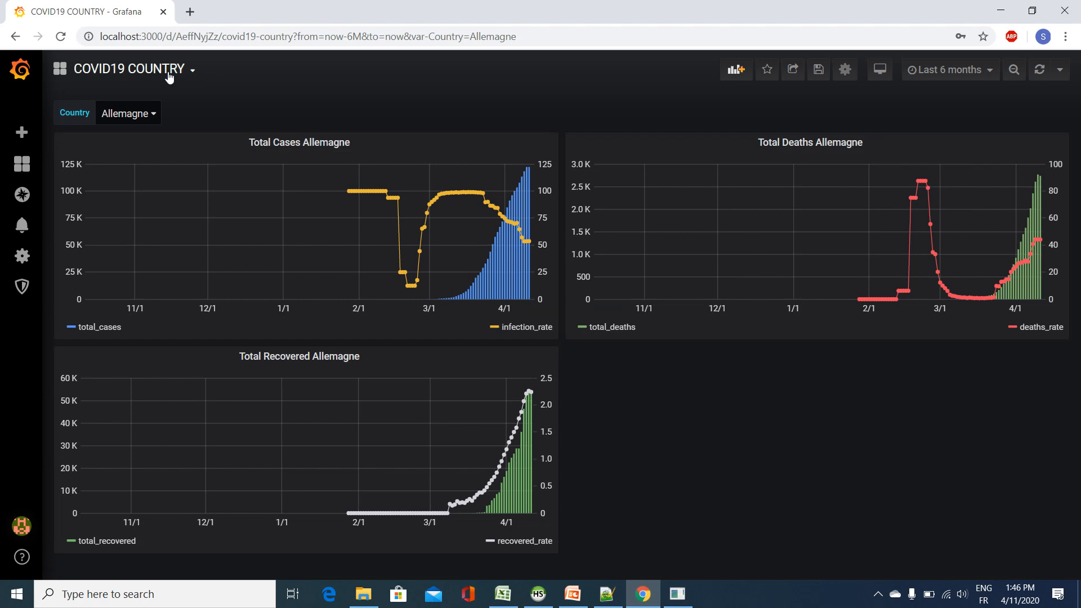
# Step: Create a new dashboard, add a query panel and switch query A to raw SQL editing
pyautogui.click(193, 69)
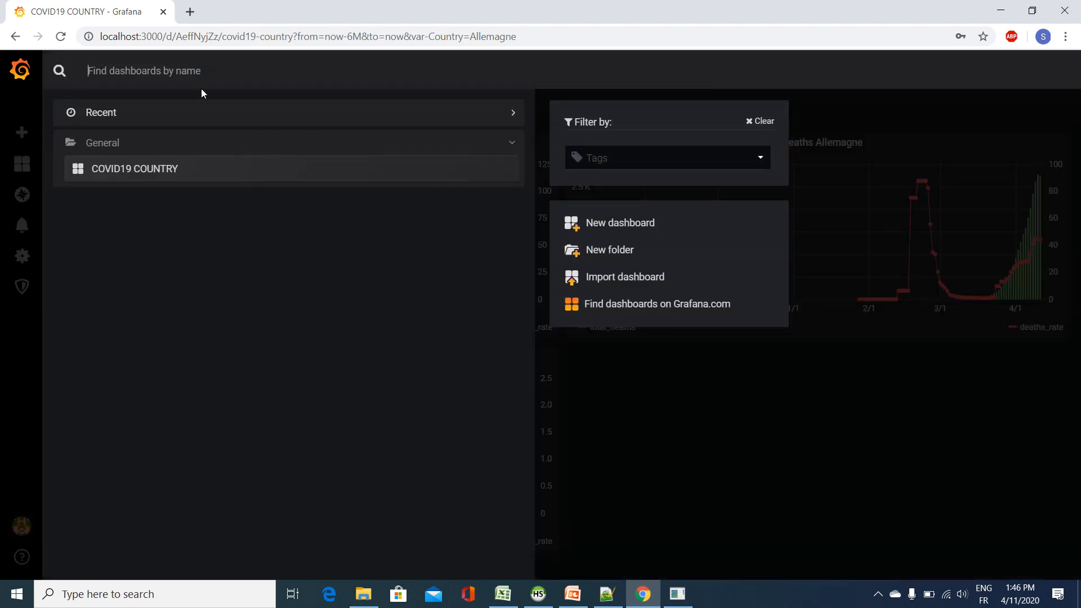
pyautogui.click(177, 220)
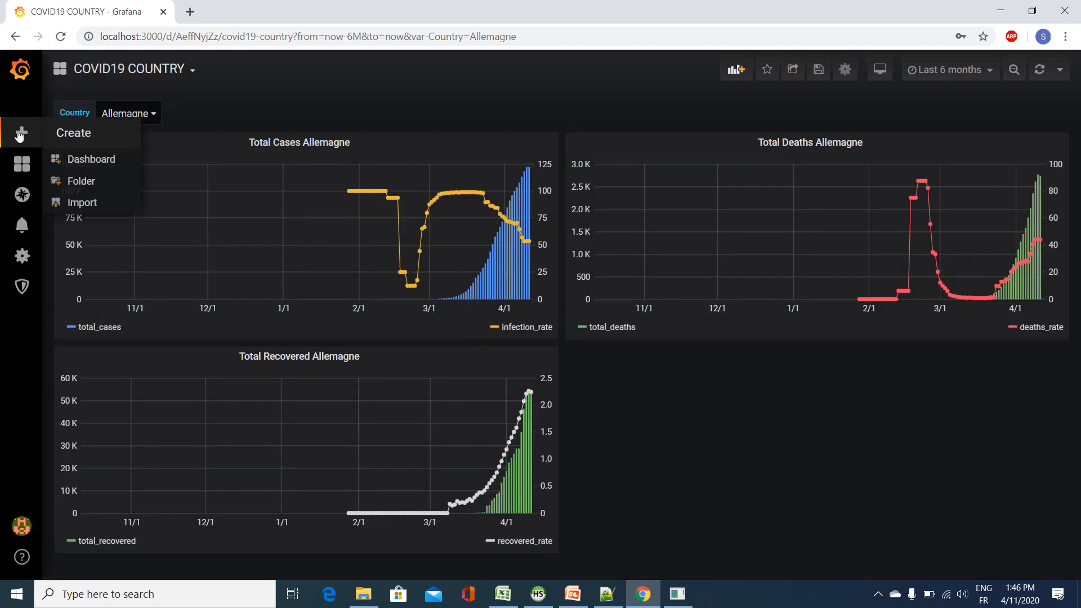
pyautogui.click(20, 134)
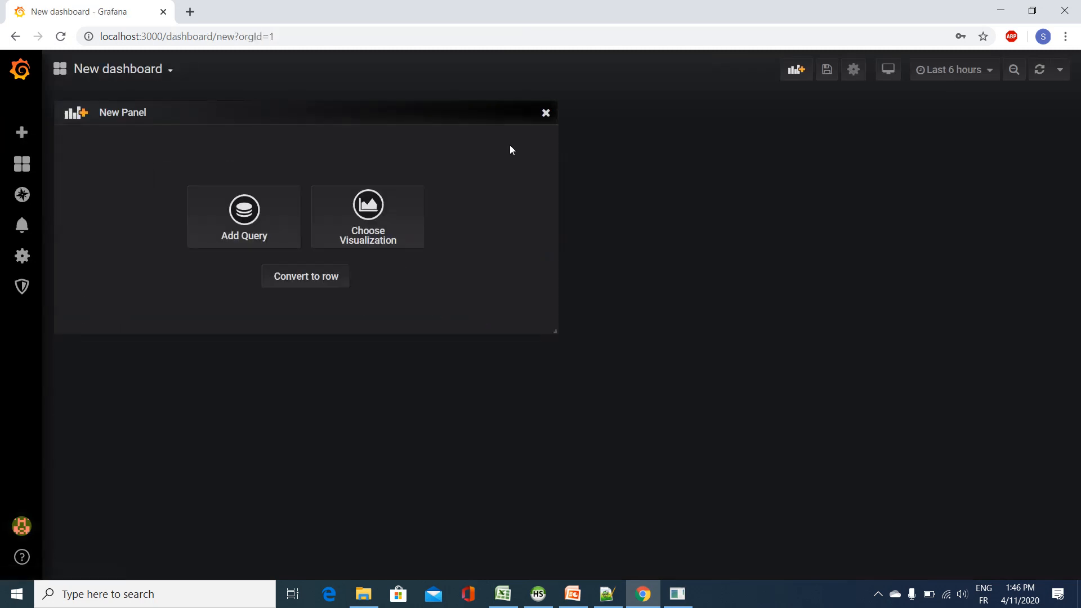
pyautogui.click(244, 216)
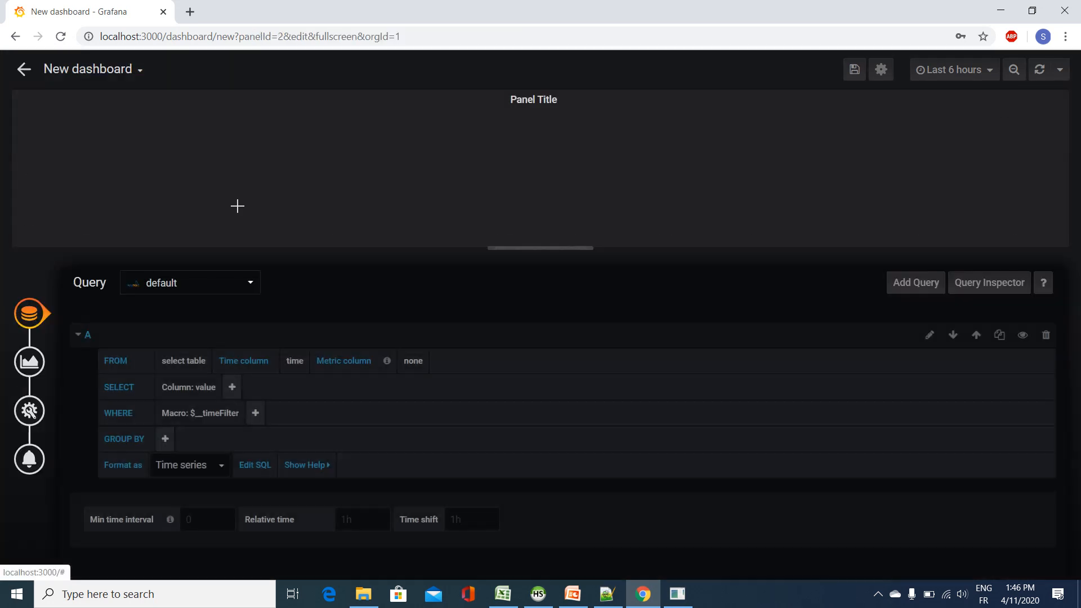
pyautogui.click(930, 336)
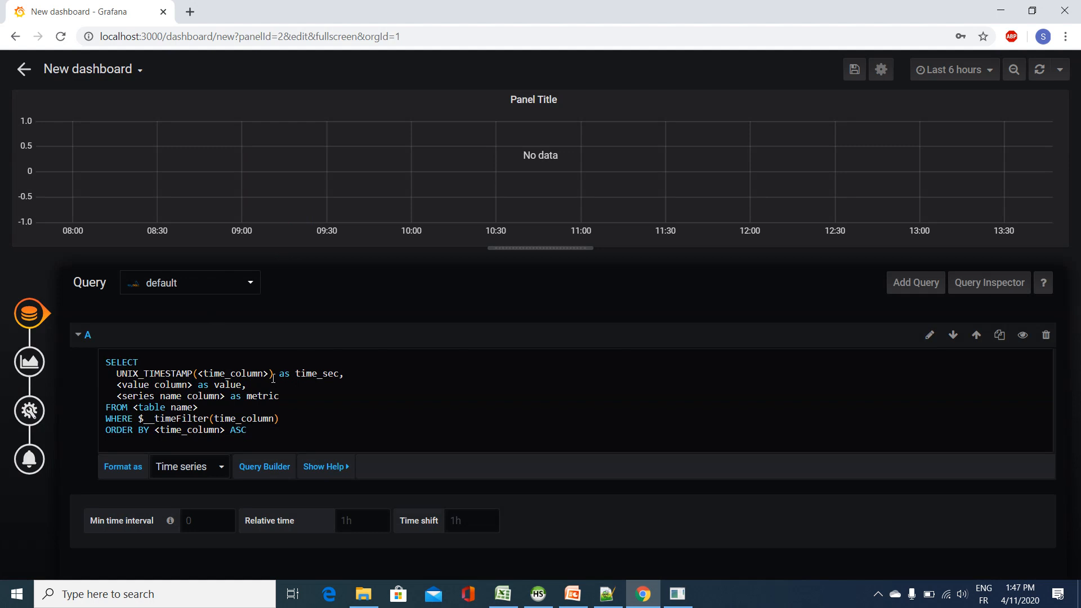
# Step: In query A, use day as the timestamp column and select sum(total_cases) as world_total_cases instead of the value and metric columns
pyautogui.moveTo(271, 374); pyautogui.dragTo(201, 378)
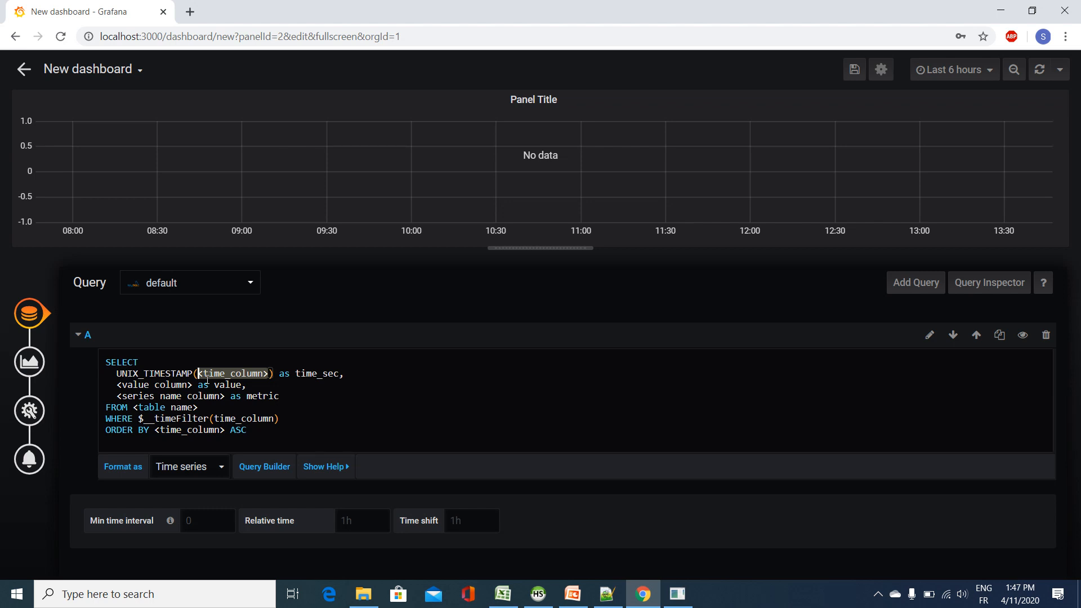
pyautogui.write('day')
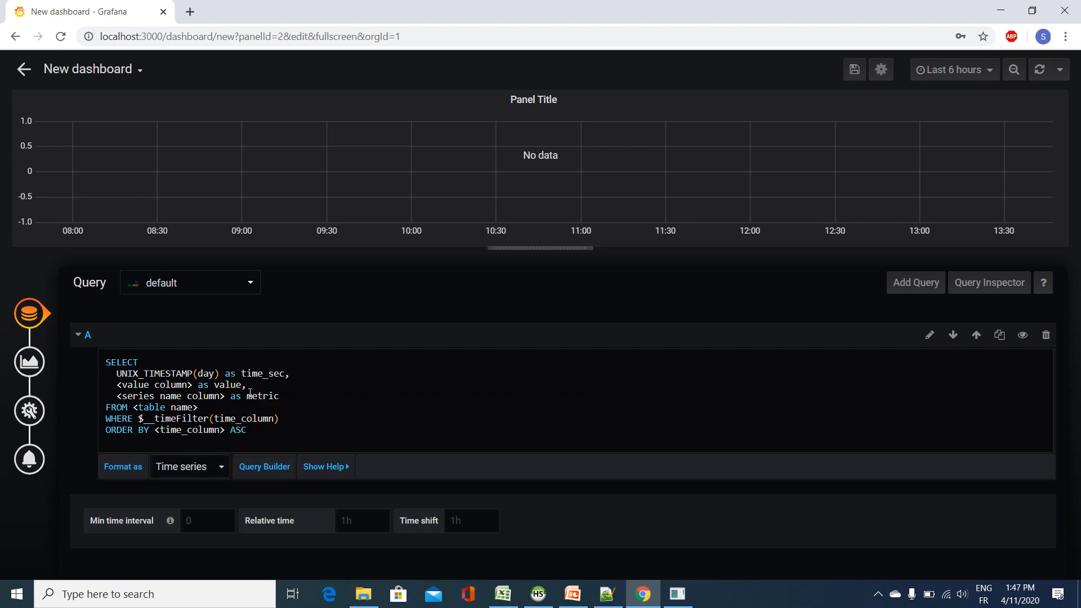
pyautogui.moveTo(278, 396); pyautogui.dragTo(117, 385)
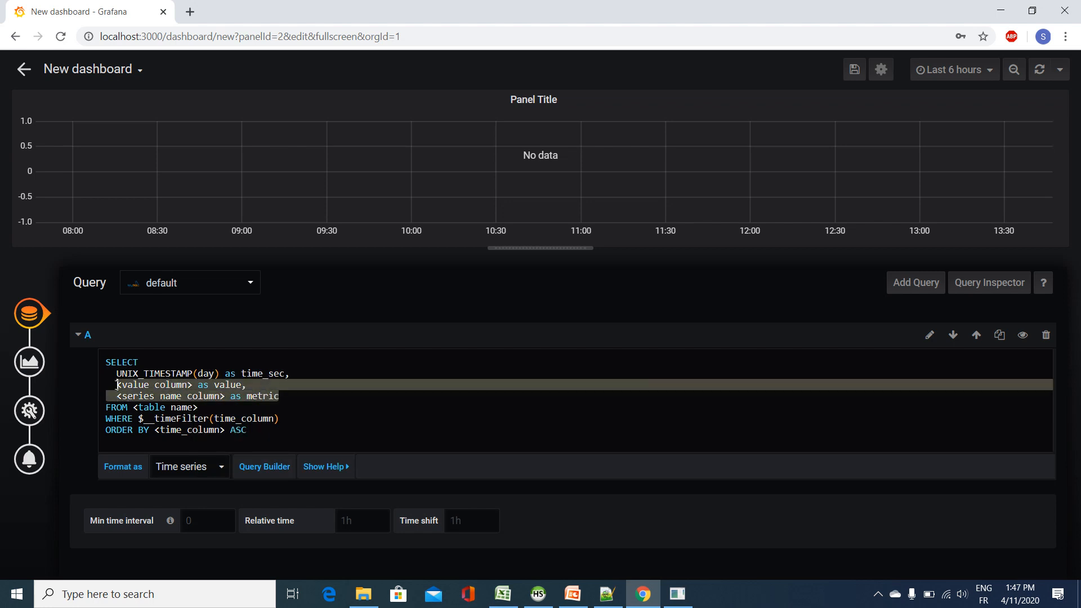
pyautogui.write('sum')
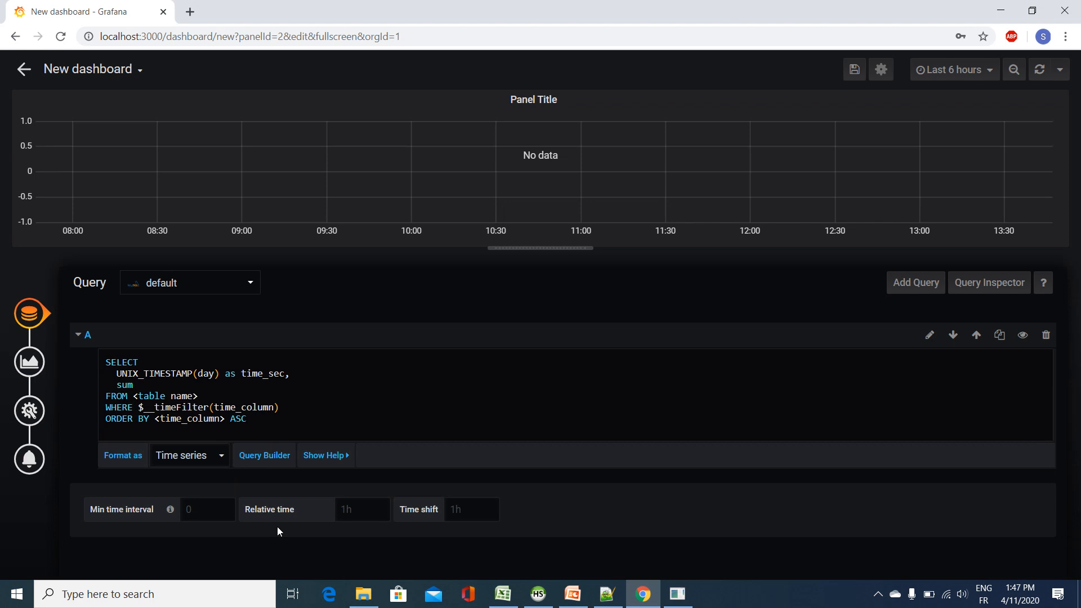
pyautogui.write('(total_ca')
pyautogui.write('ses')
pyautogui.write(') as ')
pyautogui.write('wo')
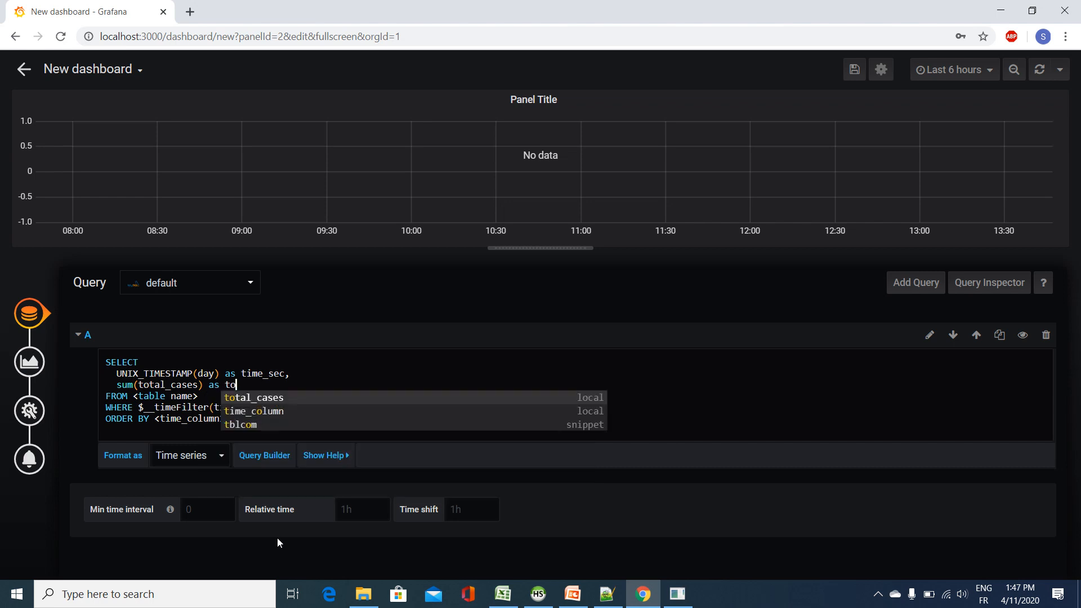
pyautogui.write('rld')
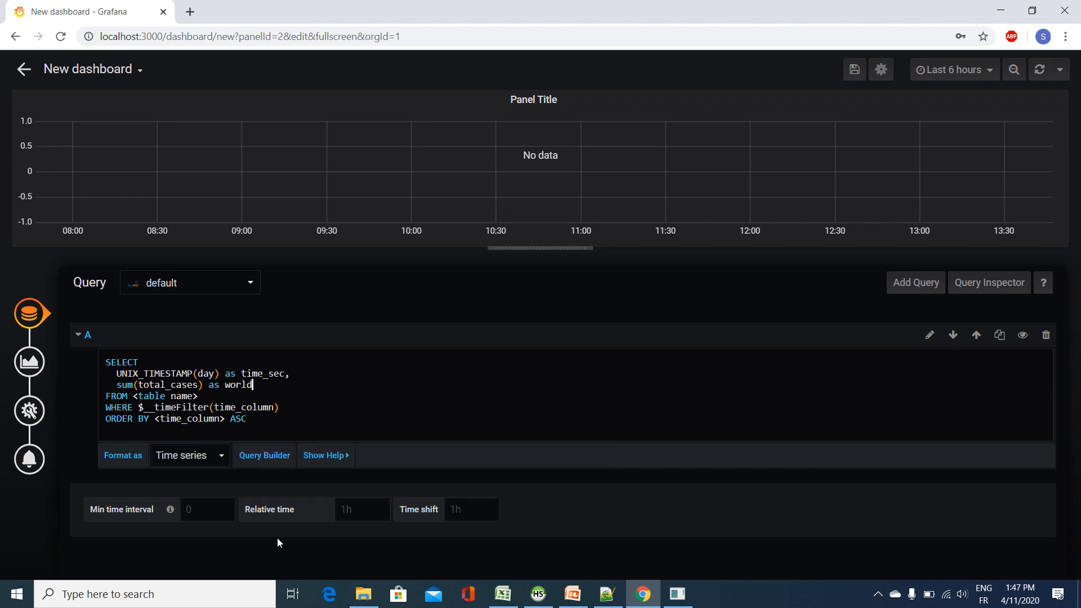
pyautogui.write('_total_cases')
# Step: Complete the query with the world_covid19 table, replace the WHERE filter with group by day, order by day and run it
pyautogui.moveTo(200, 397); pyautogui.dragTo(134, 396)
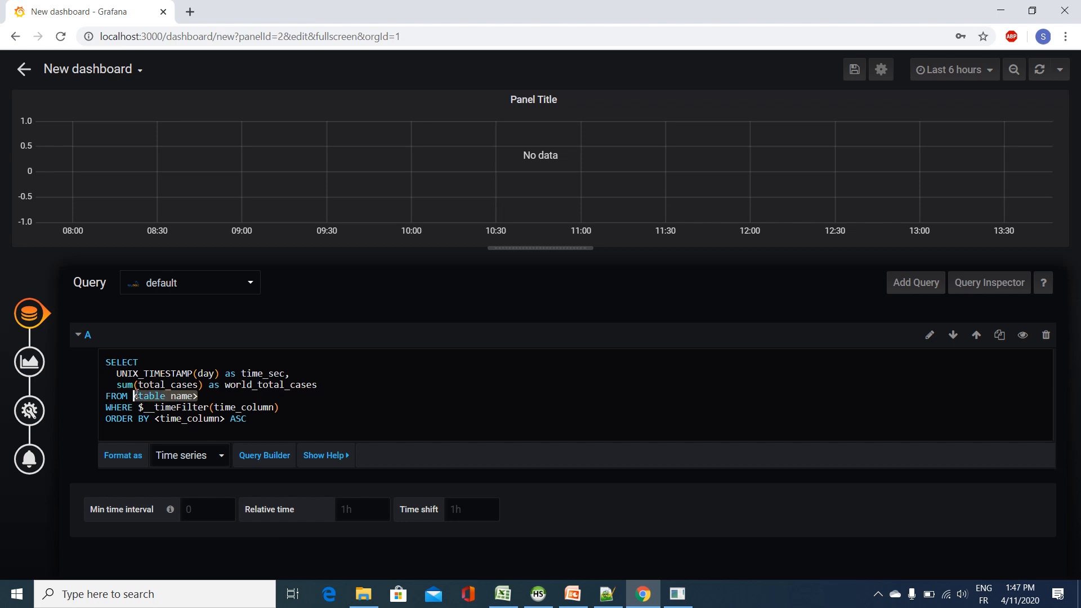
pyautogui.write('world')
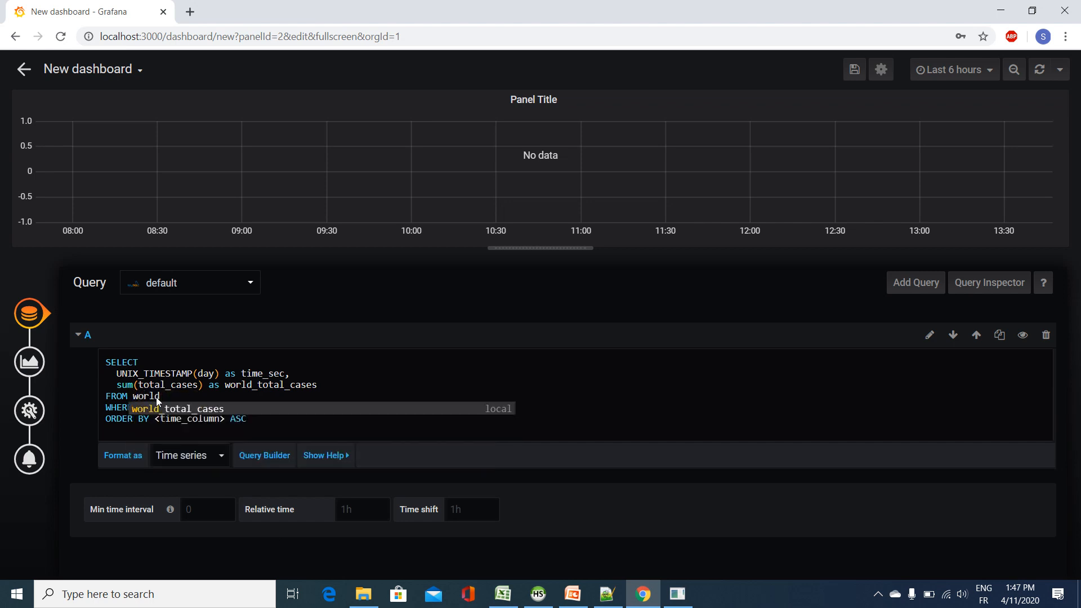
pyautogui.write('_covid19')
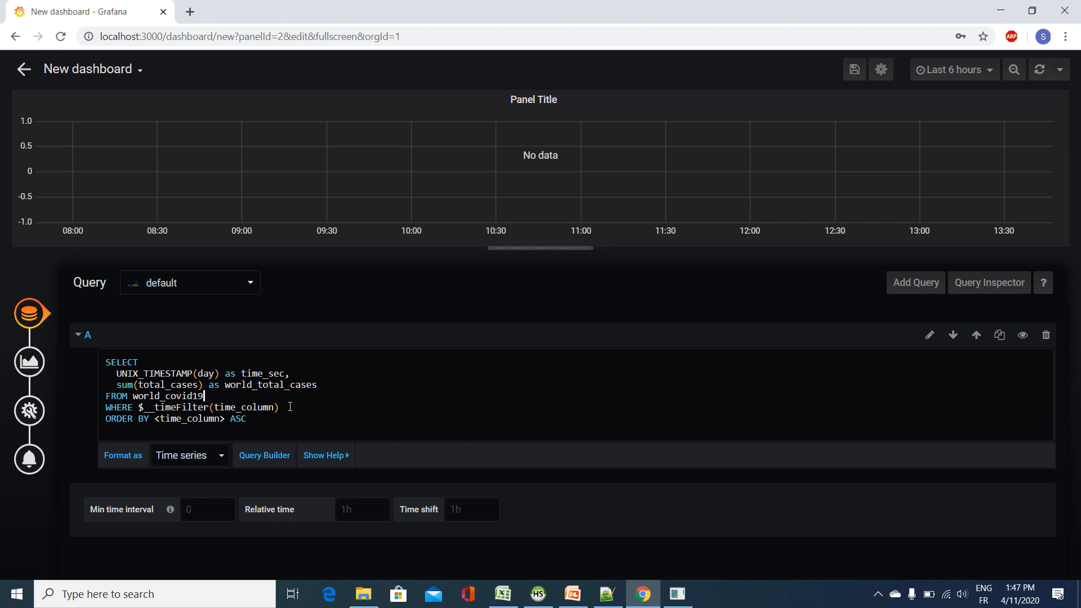
pyautogui.moveTo(280, 407); pyautogui.dragTo(76, 406)
pyautogui.press('BackSpace')
pyautogui.write('g')
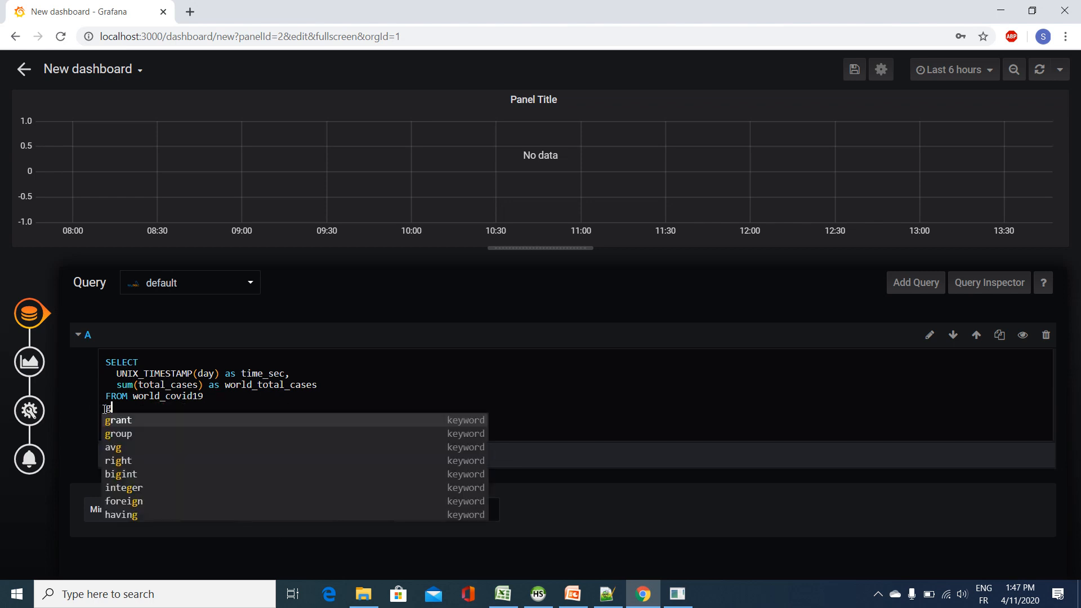
pyautogui.write('roup by day')
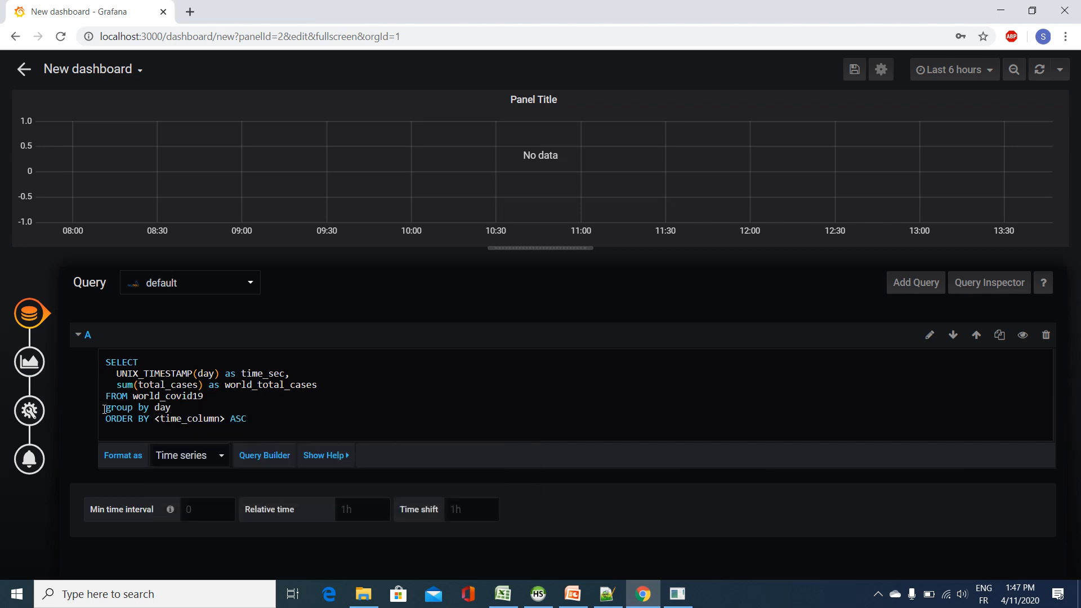
pyautogui.moveTo(250, 420); pyautogui.dragTo(156, 421)
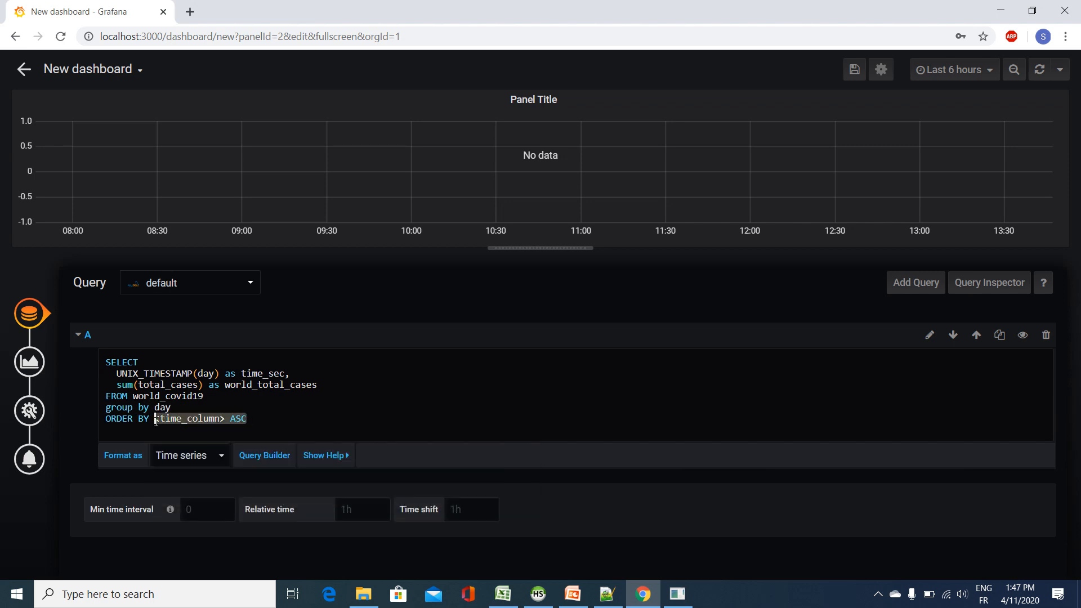
pyautogui.write('day')
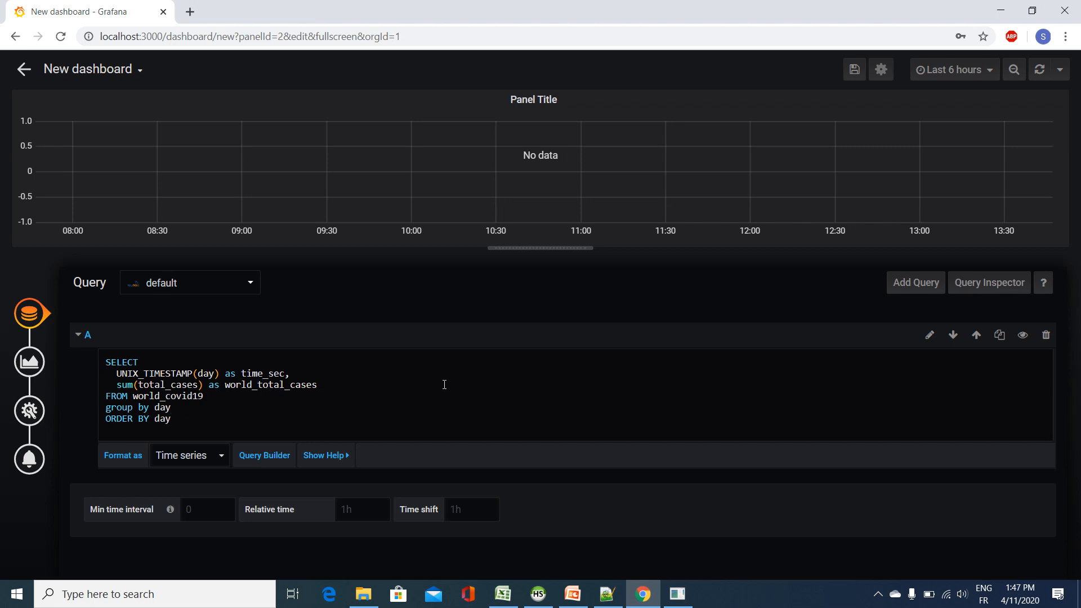
pyautogui.click(488, 465)
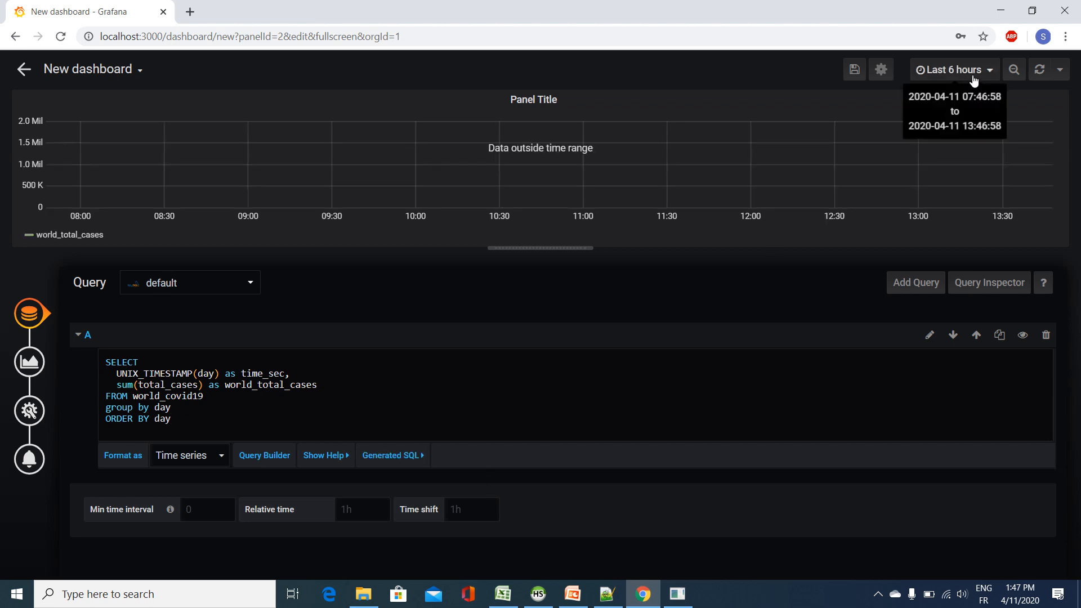
# Step: Set the new dashboard's time range to Last 6 months
pyautogui.click(951, 69)
pyautogui.scroll(-3, 974, 281)
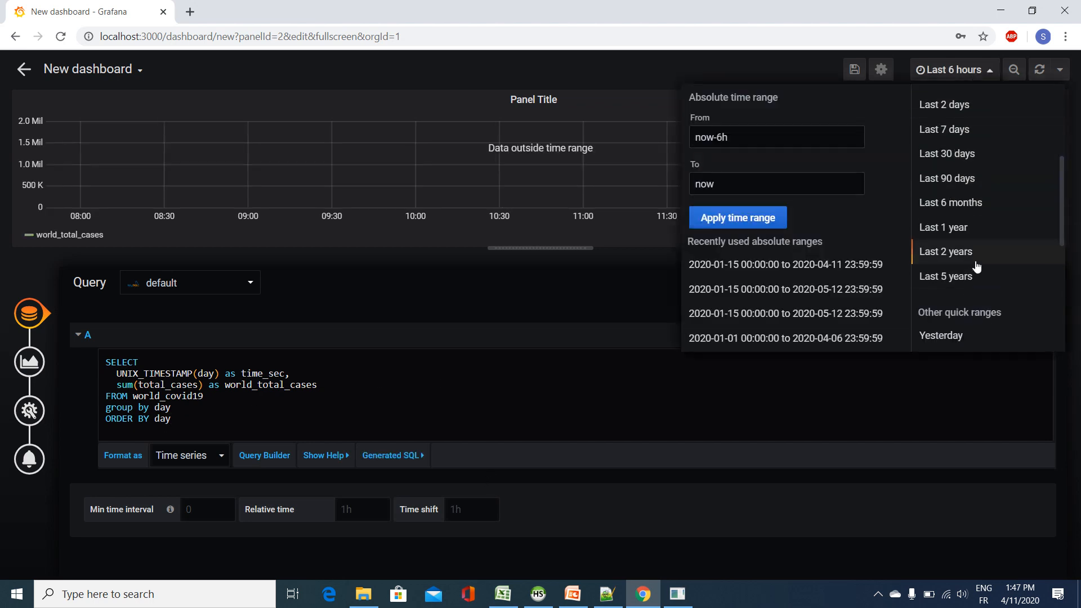
pyautogui.click(972, 204)
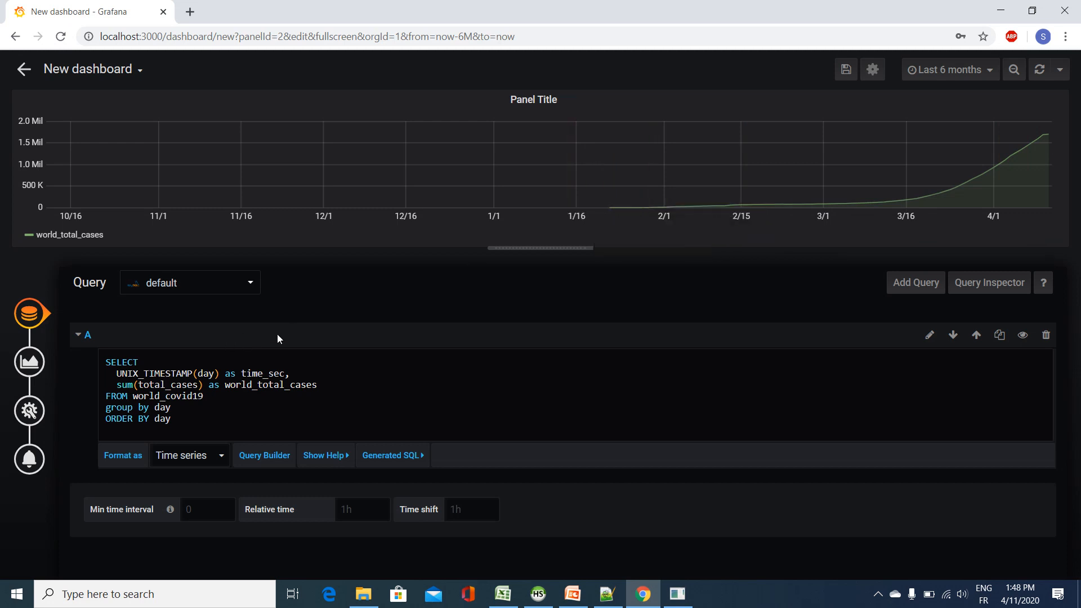
# Step: Add a series override for world_total_cases in the graph visualization and set its line fill to 0
pyautogui.click(20, 364)
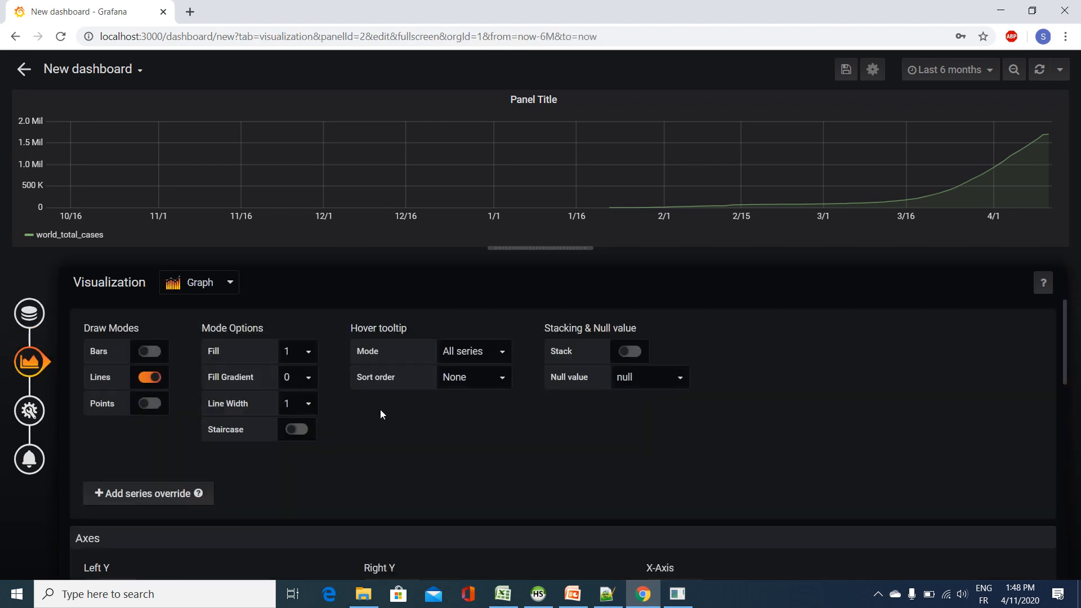
pyautogui.scroll(-5, 380, 414)
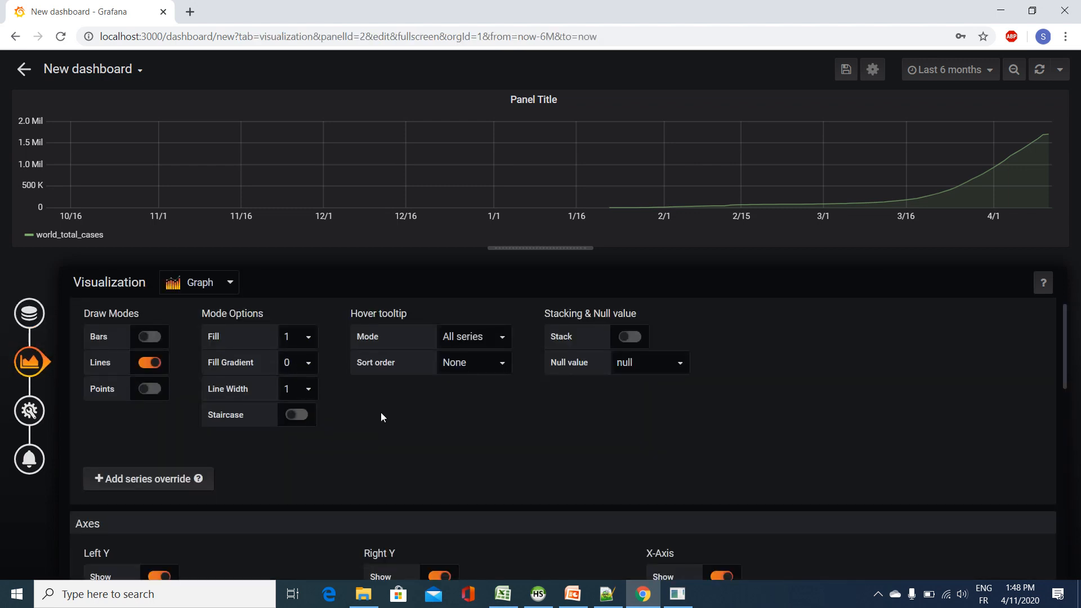
pyautogui.scroll(4, 237, 410)
pyautogui.click(141, 429)
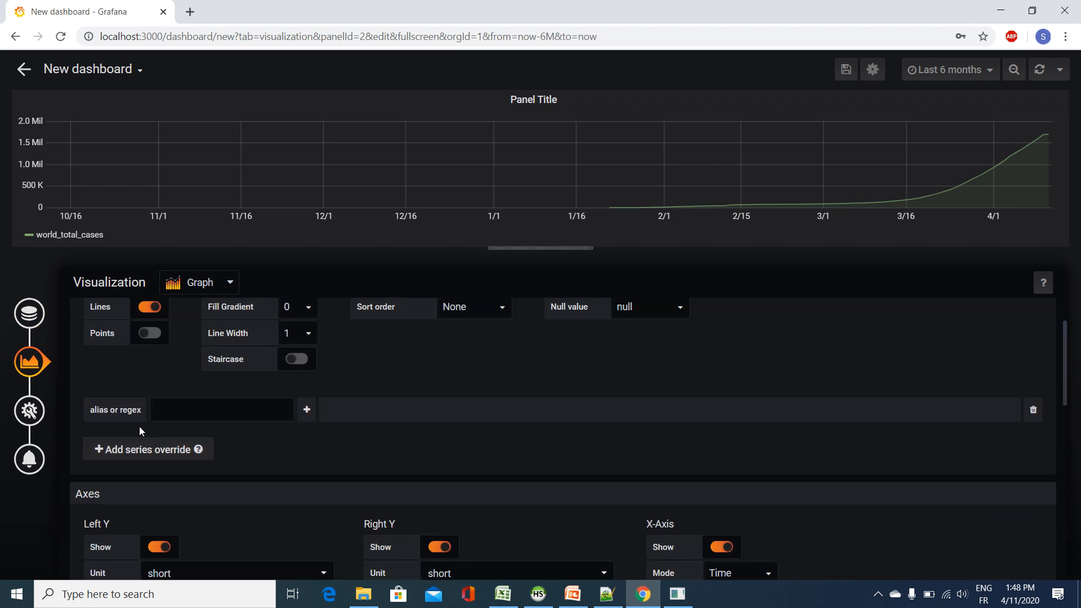
pyautogui.click(260, 413)
pyautogui.click(214, 433)
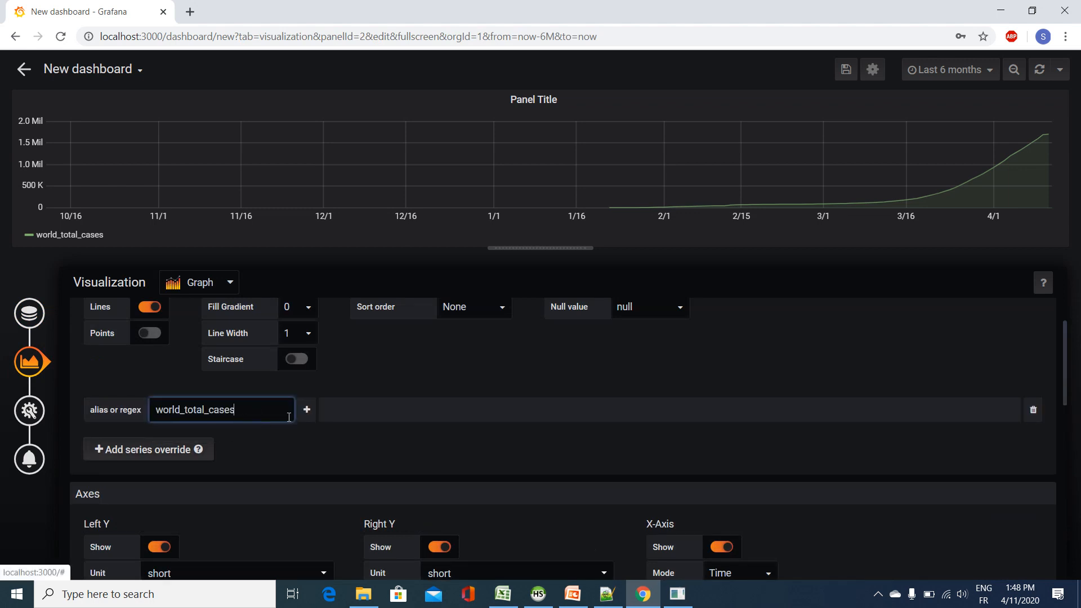
pyautogui.click(307, 409)
pyautogui.moveTo(356, 435)
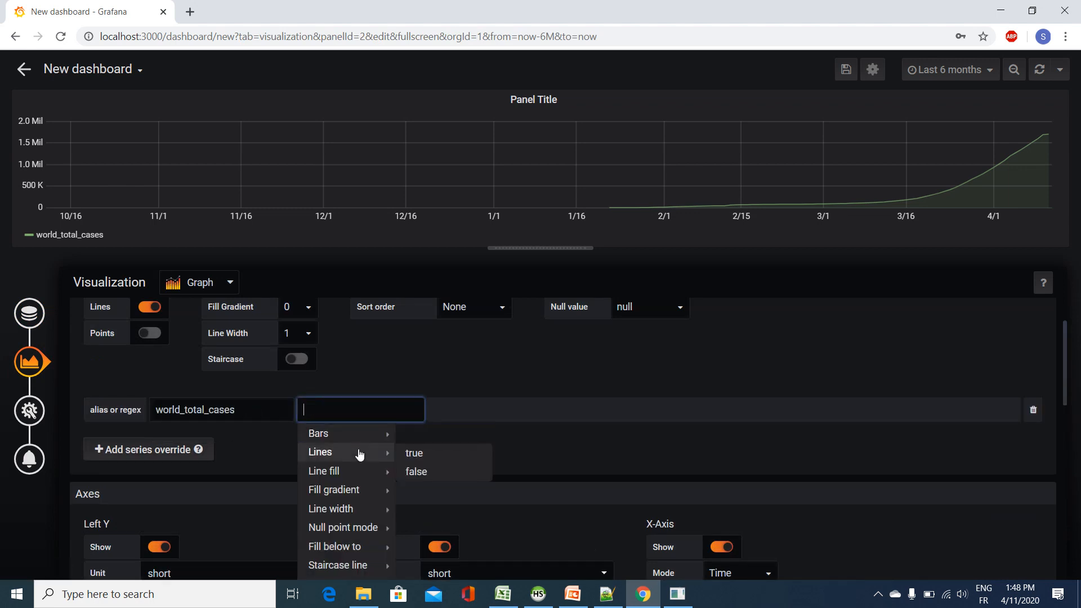
pyautogui.moveTo(360, 471)
pyautogui.click(435, 473)
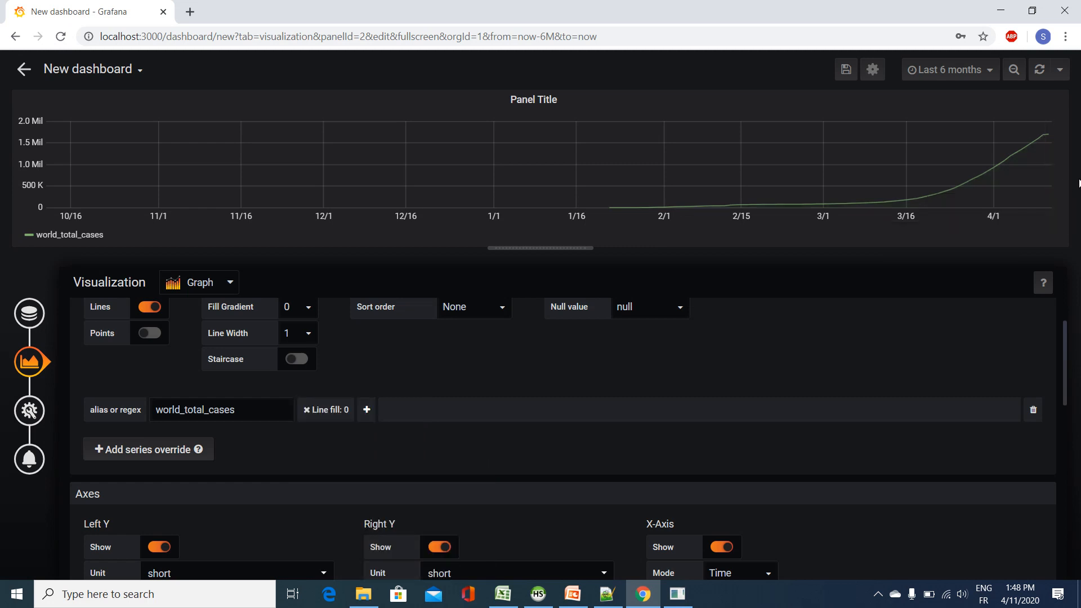
# Step: Add a points option set to true to the world_total_cases series override
pyautogui.click(366, 410)
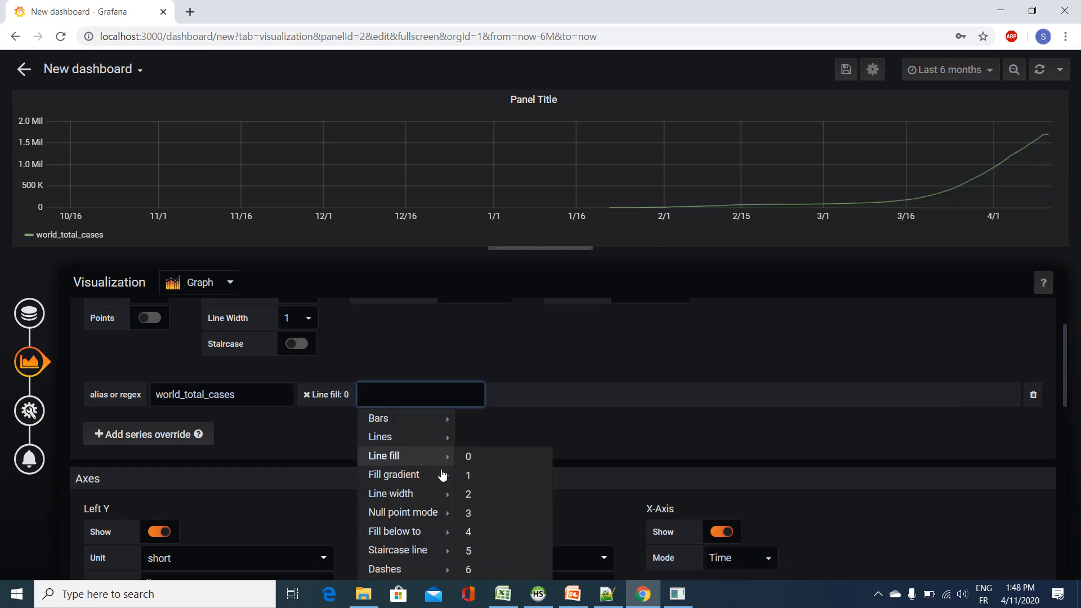
pyautogui.scroll(-1, 441, 474)
pyautogui.scroll(-3, 428, 490)
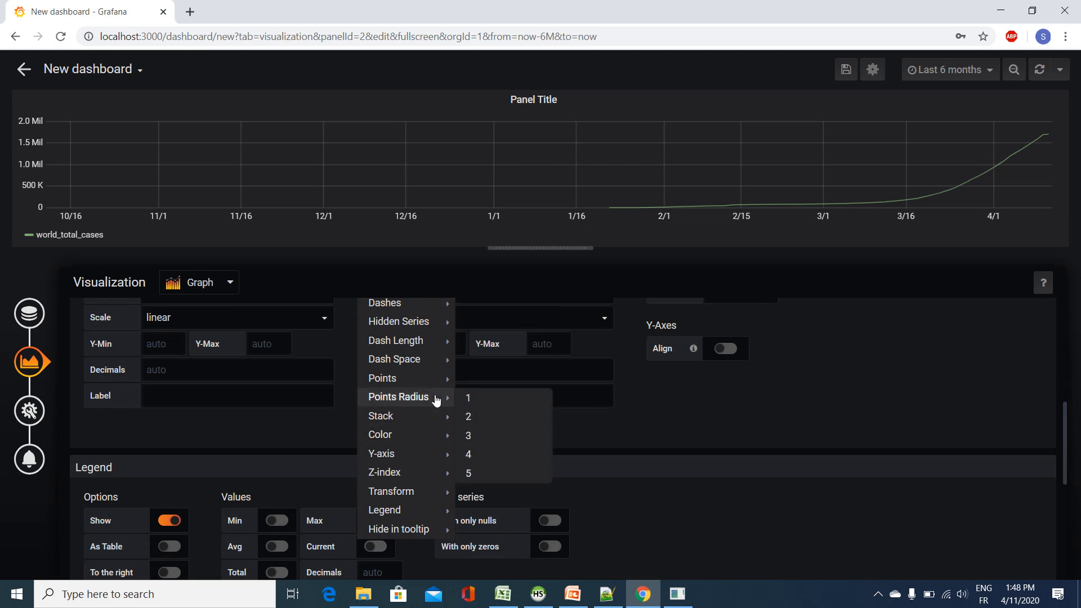
pyautogui.click(471, 376)
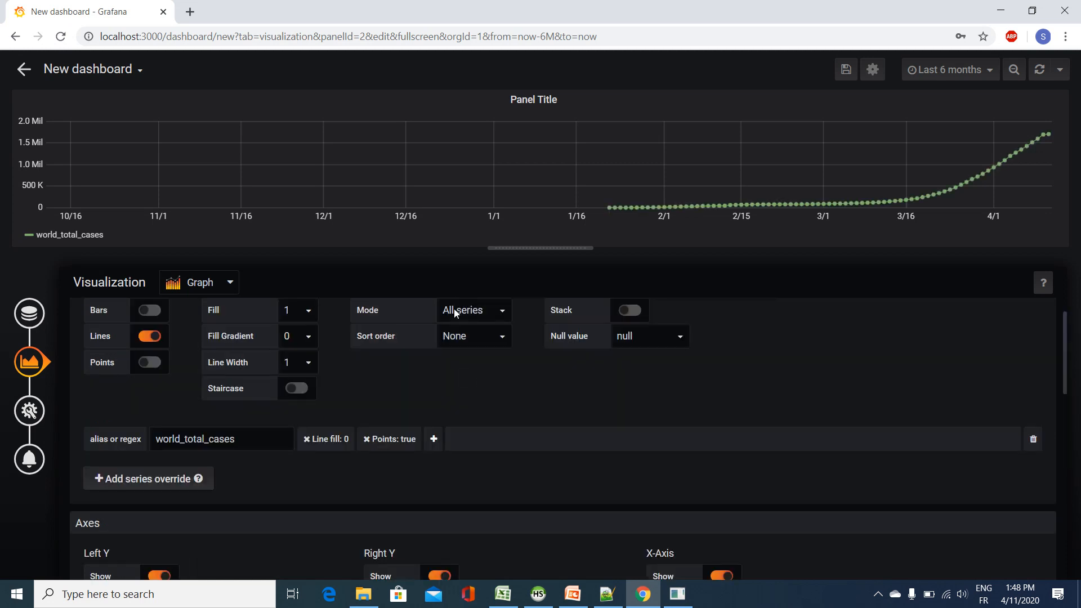
# Step: Add a color change to the world_total_cases override and pick the darkest red shade
pyautogui.click(433, 439)
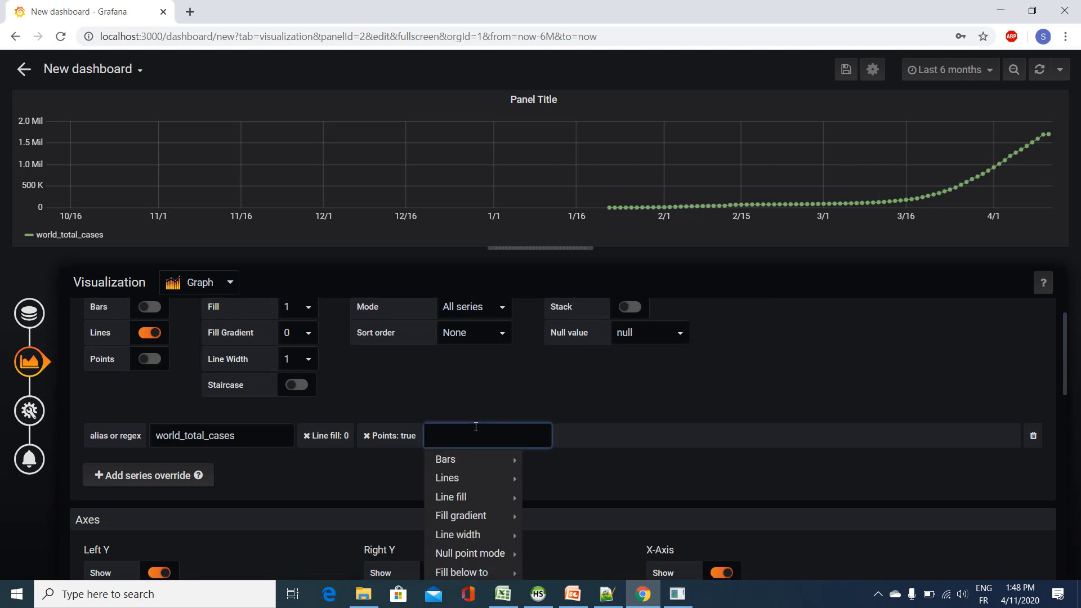
pyautogui.scroll(-3, 476, 427)
pyautogui.scroll(4, 476, 427)
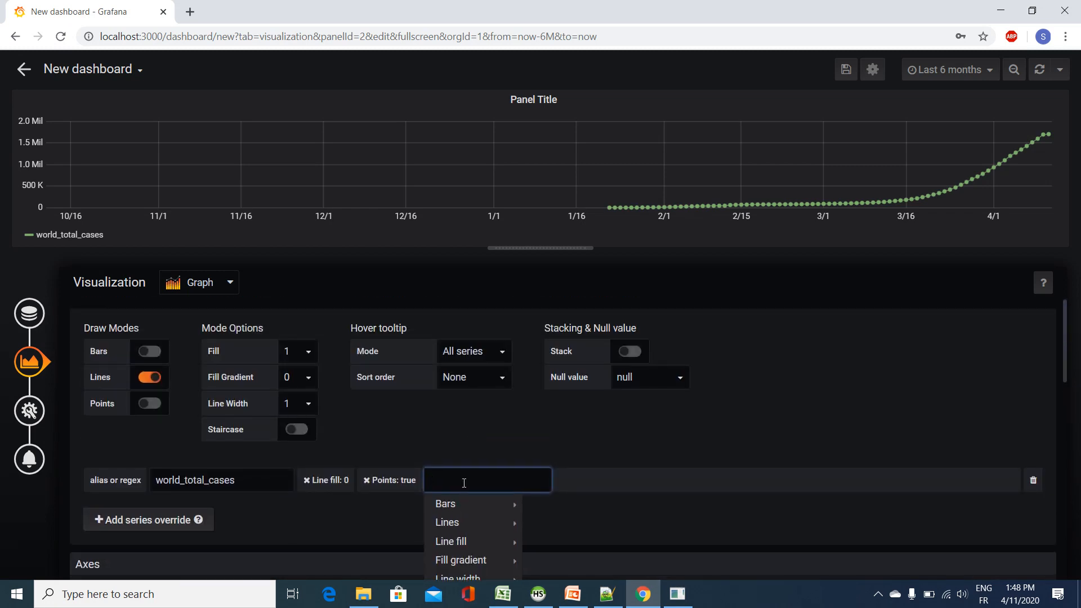
pyautogui.write('colo')
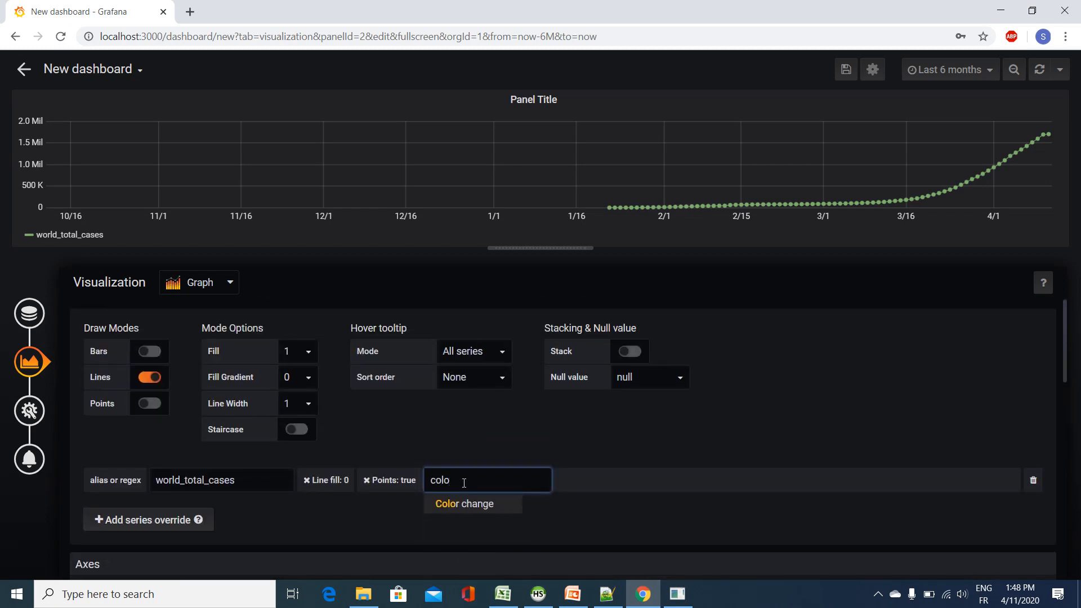
pyautogui.click(496, 504)
pyautogui.click(498, 363)
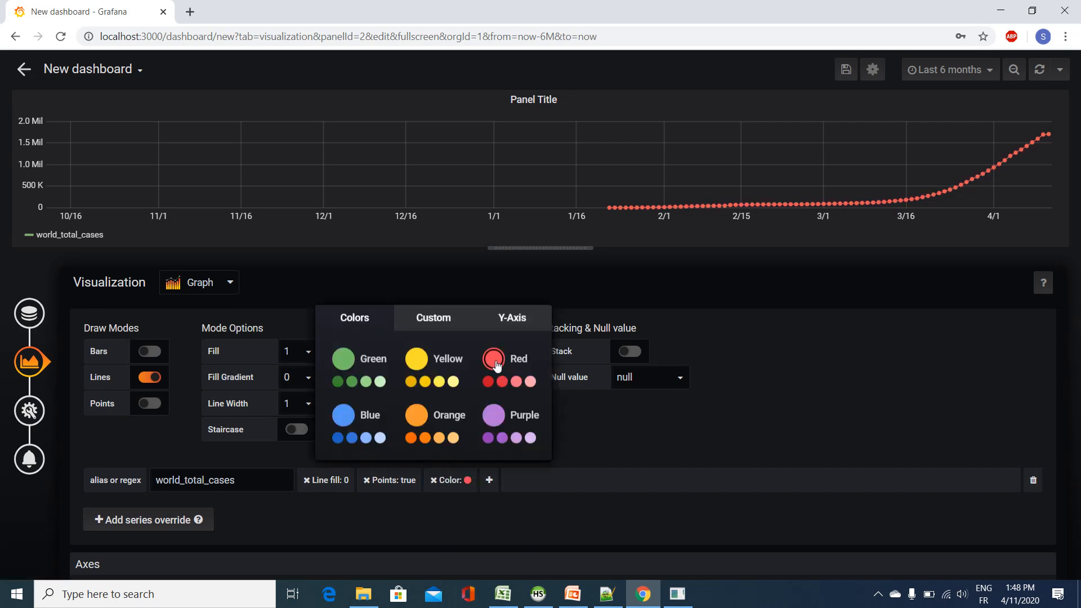
pyautogui.click(488, 382)
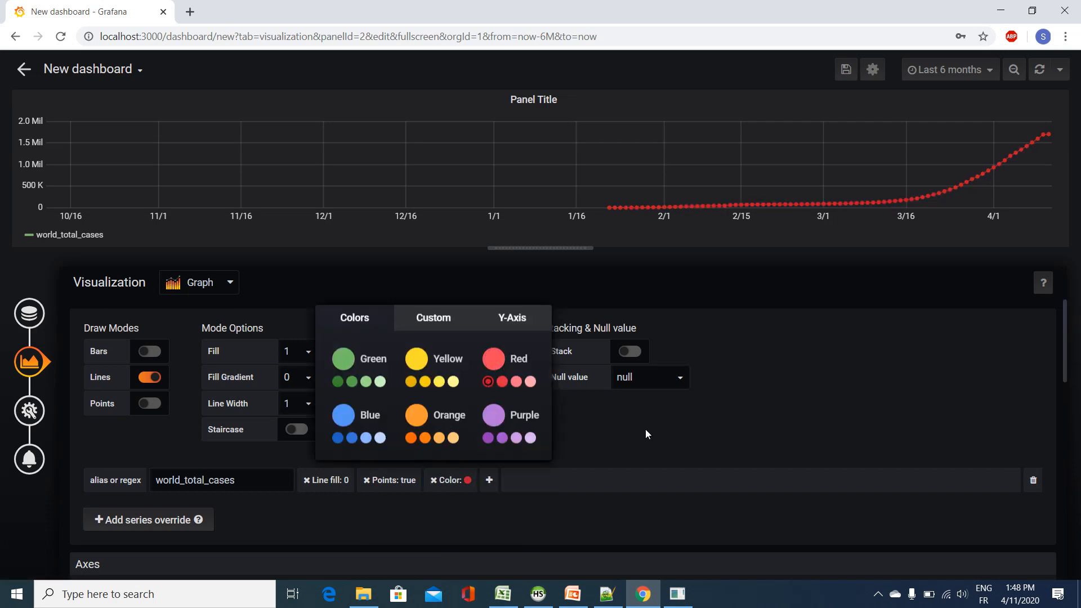
# Step: Set the panel title to World COVID19 Total Cases in the general settings
pyautogui.click(25, 416)
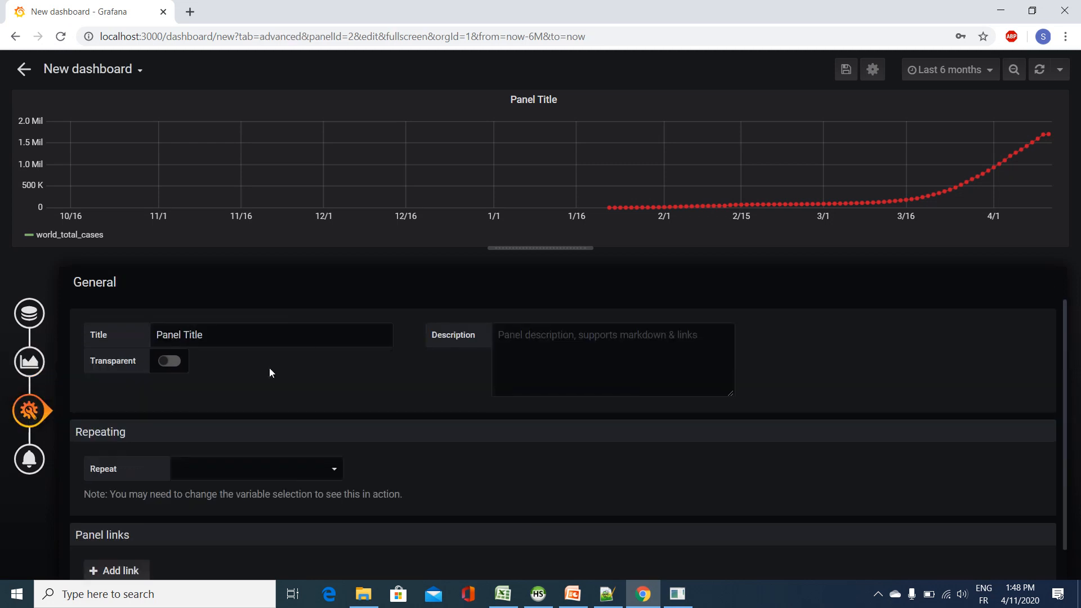
pyautogui.moveTo(266, 333); pyautogui.dragTo(116, 335)
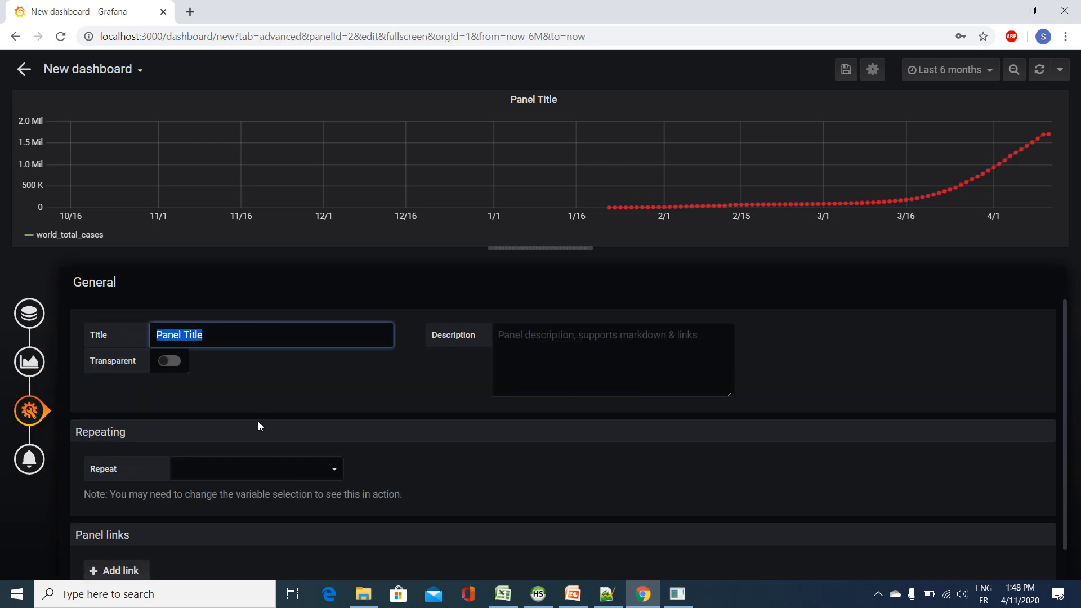
pyautogui.write('World COVID1')
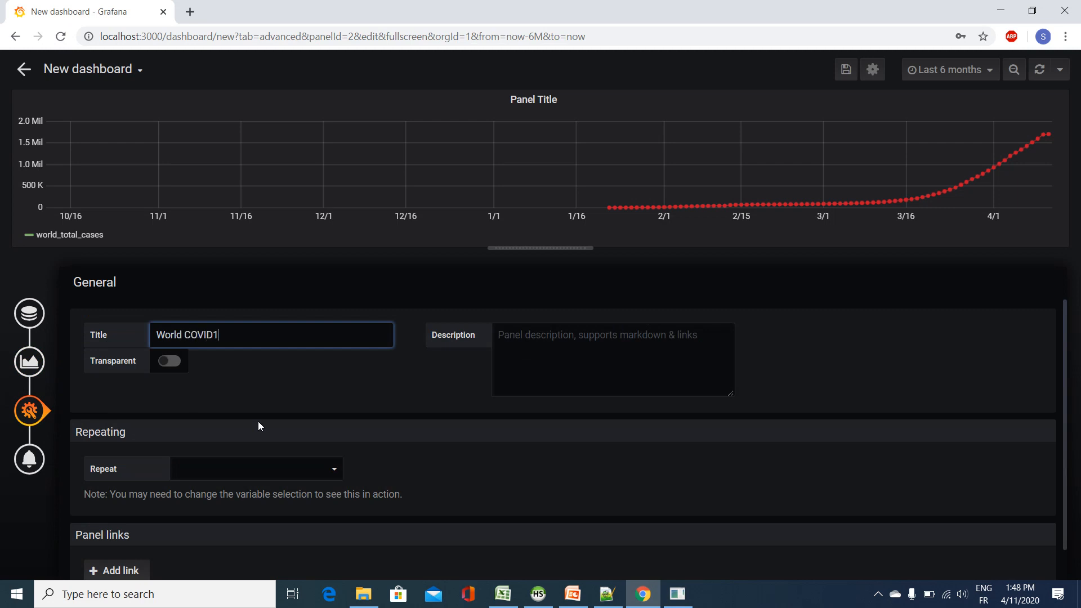
pyautogui.write('9 Totl')
pyautogui.press('BackSpace')
pyautogui.write('al Cases')
# Step: Save the dashboard in the General folder as COVID19 WORLD, copying the name from the grafana notes in Notepad++
pyautogui.click(844, 70)
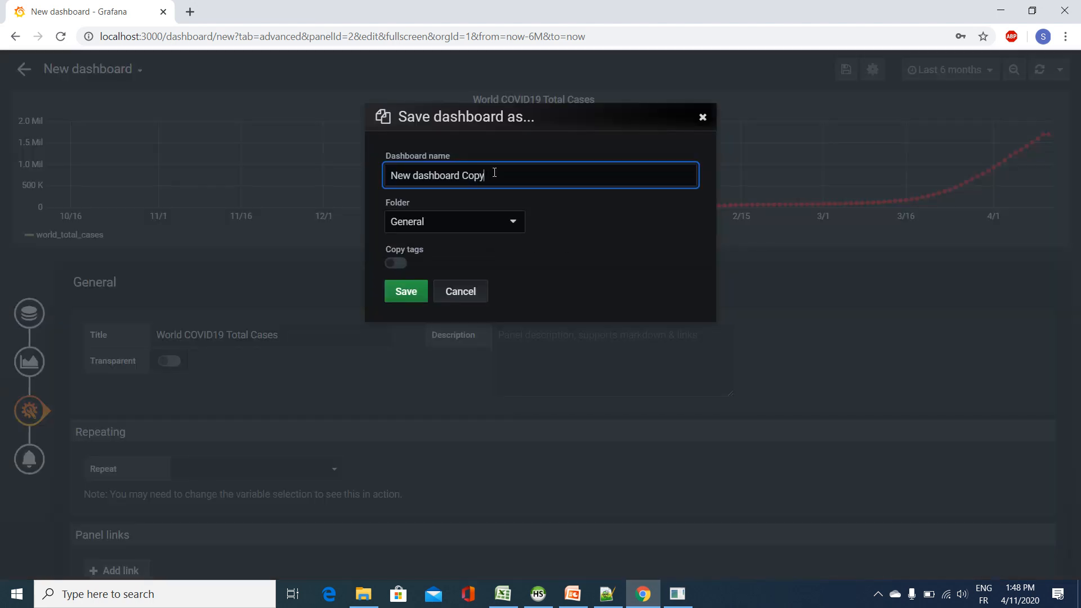
pyautogui.moveTo(494, 175); pyautogui.dragTo(293, 173)
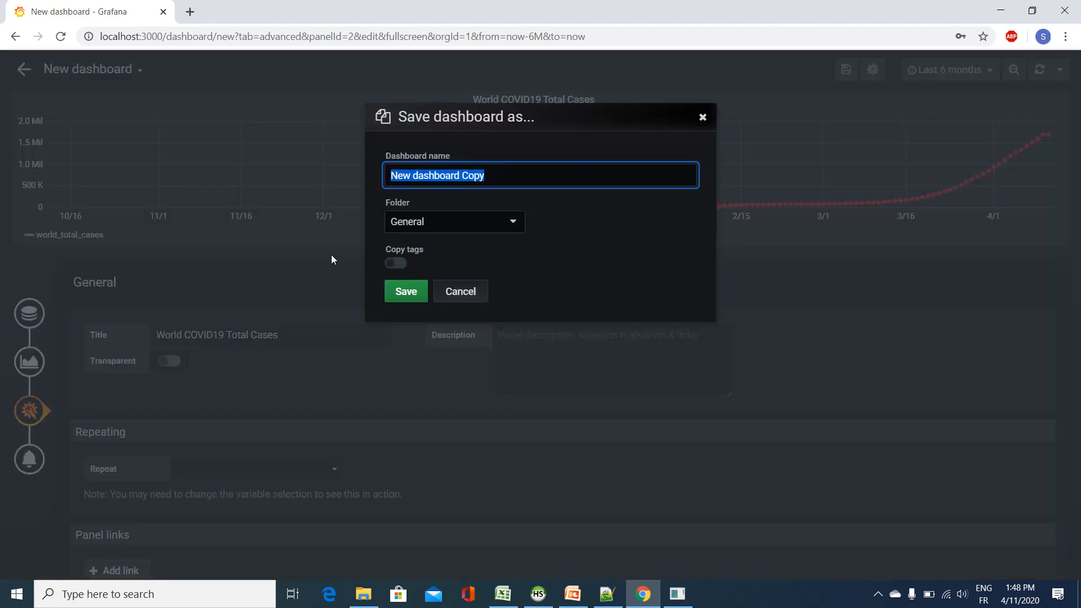
pyautogui.click(607, 593)
pyautogui.moveTo(176, 117); pyautogui.dragTo(102, 117)
pyautogui.hotkey('ctrl', 'c')
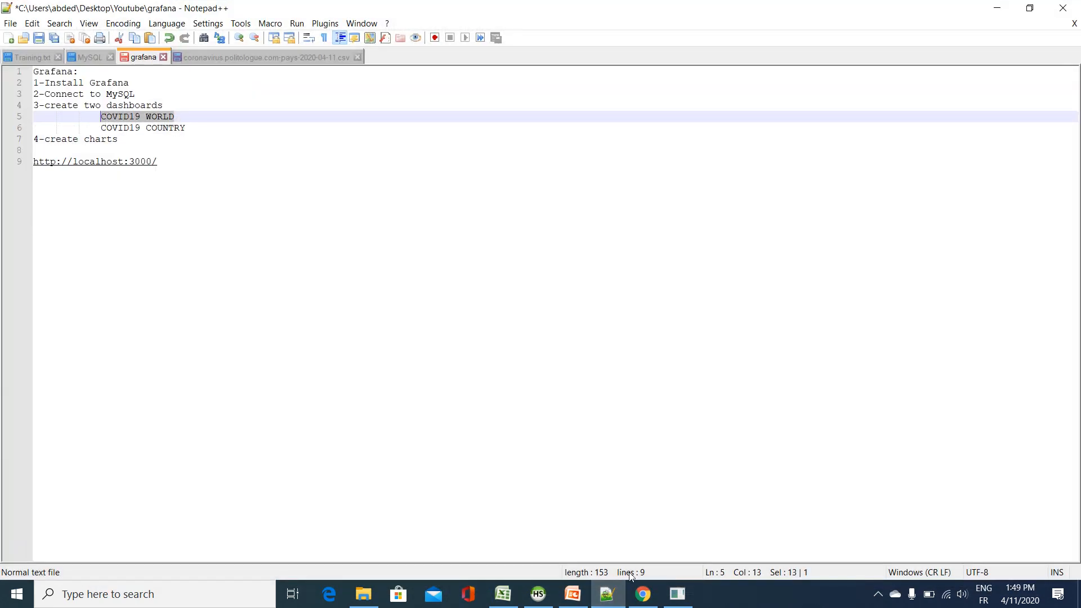
pyautogui.click(643, 594)
pyautogui.moveTo(481, 176); pyautogui.dragTo(290, 159)
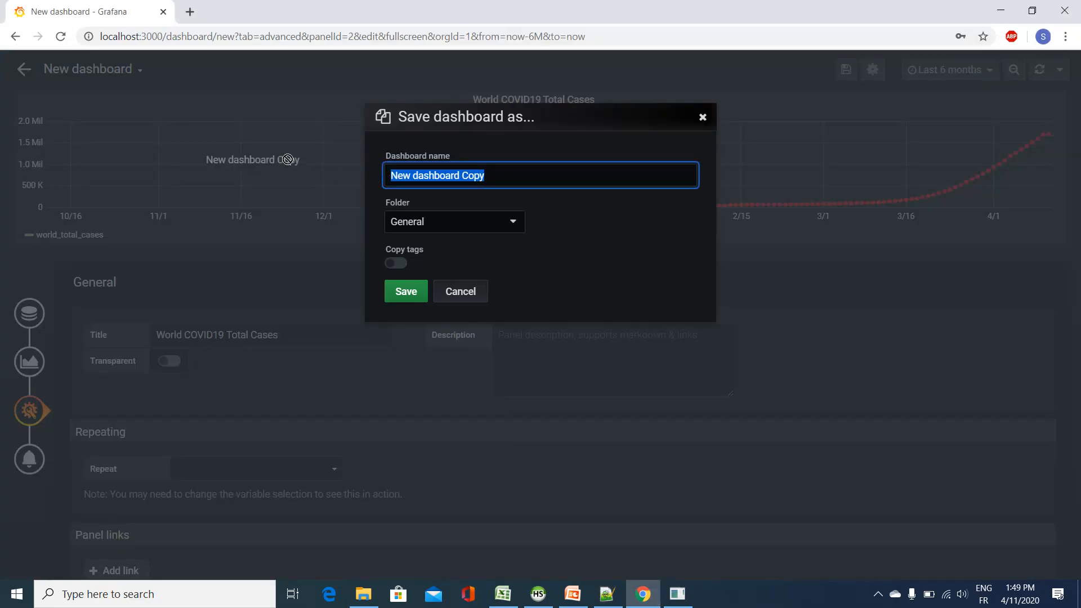
pyautogui.moveTo(523, 175); pyautogui.dragTo(365, 177)
pyautogui.hotkey('ctrl', 'v')
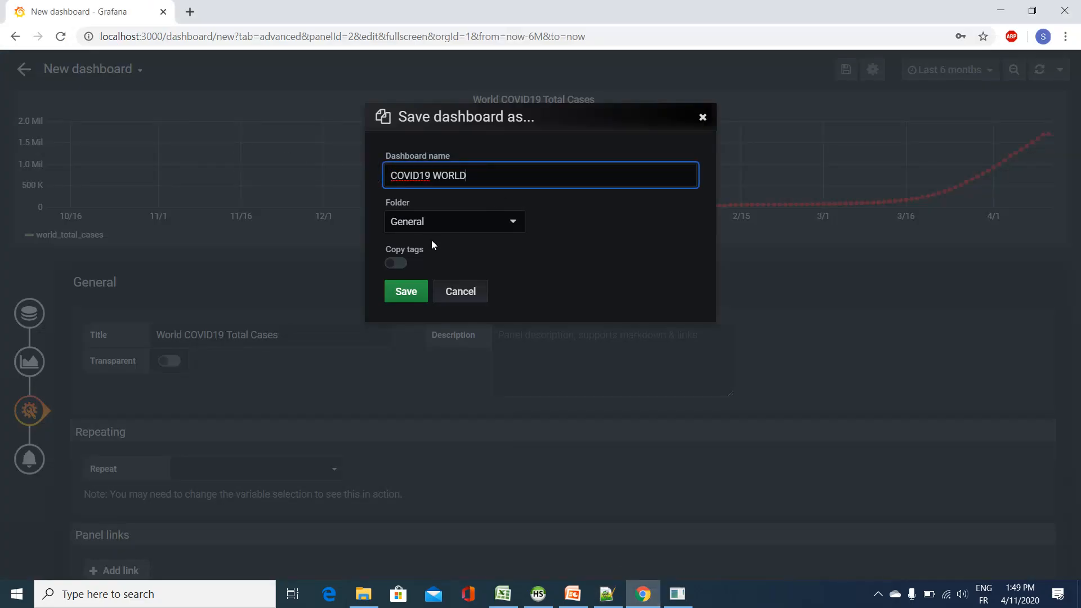
pyautogui.click(408, 292)
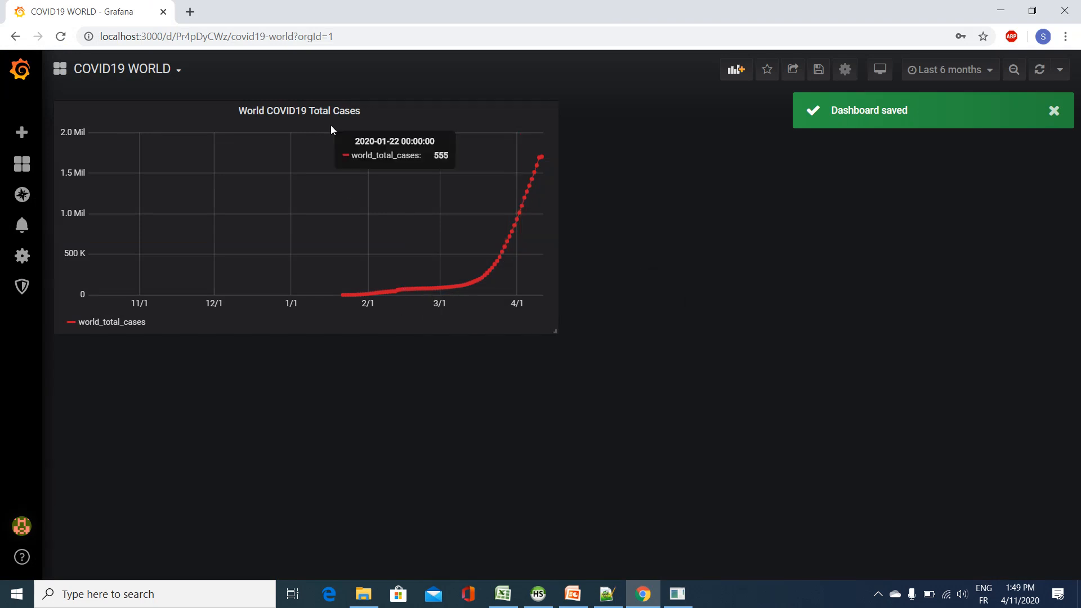
# Step: Duplicate the World COVID19 Total Cases panel on the dashboard
pyautogui.click(342, 111)
pyautogui.moveTo(345, 221)
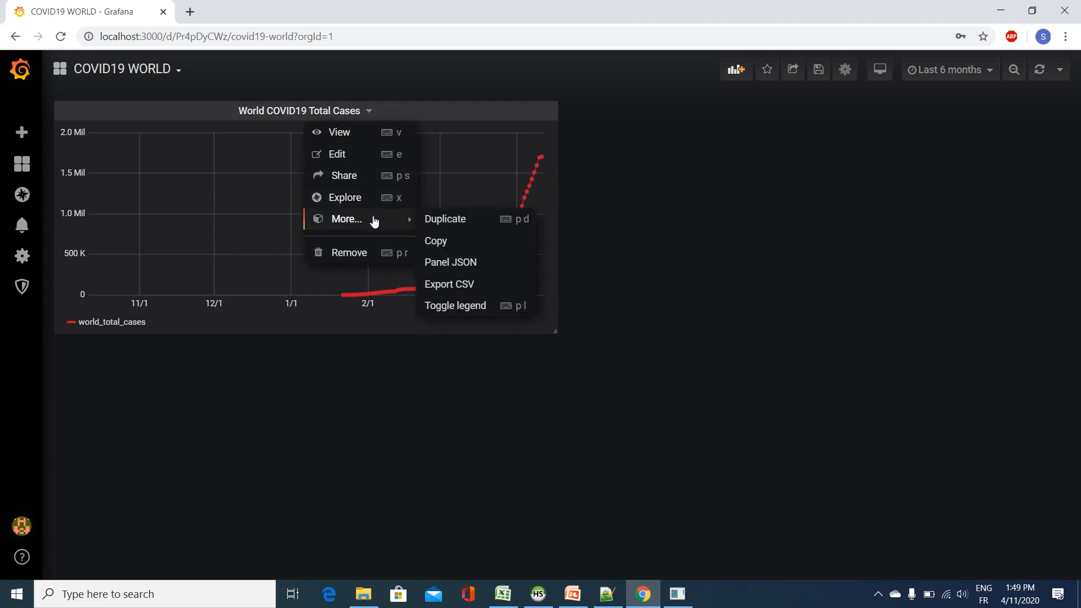
pyautogui.click(453, 219)
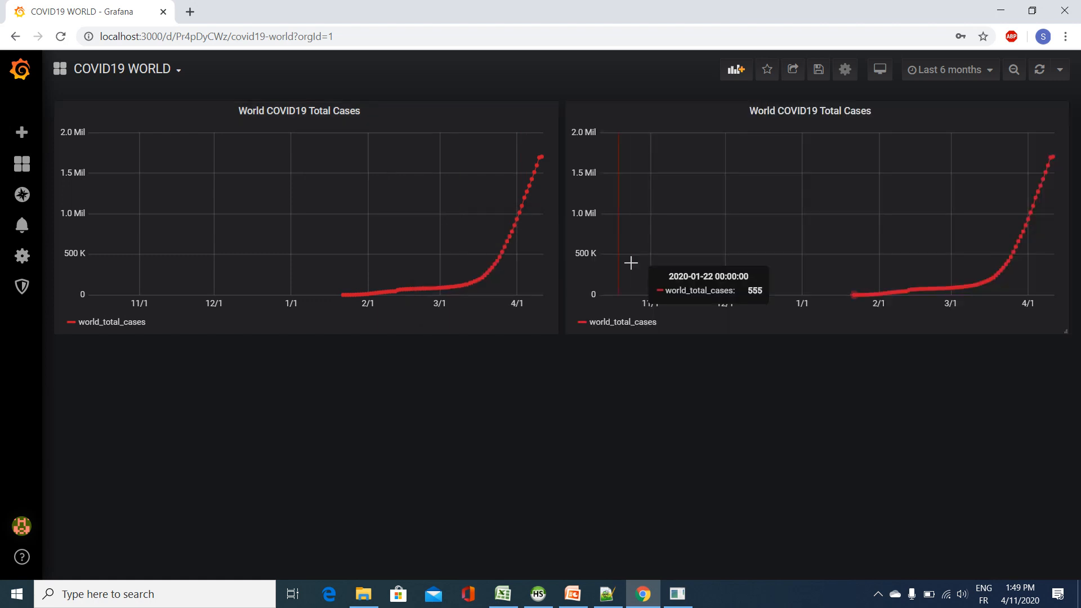
# Step: Edit the duplicated panel's query to select sum(total_deaths) as world_total_deaths and run it
pyautogui.click(847, 112)
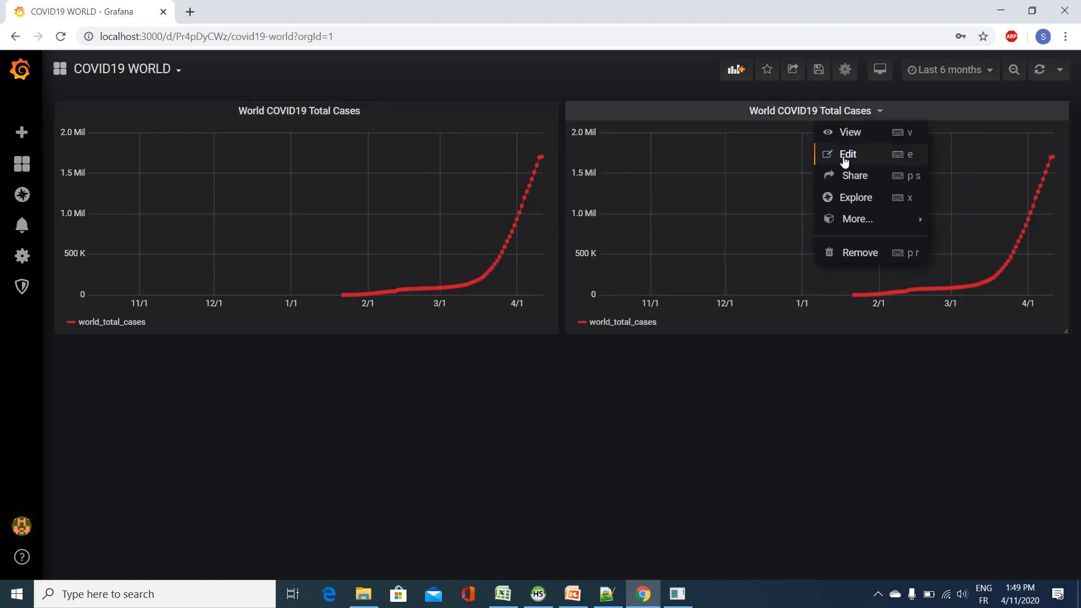
pyautogui.click(844, 159)
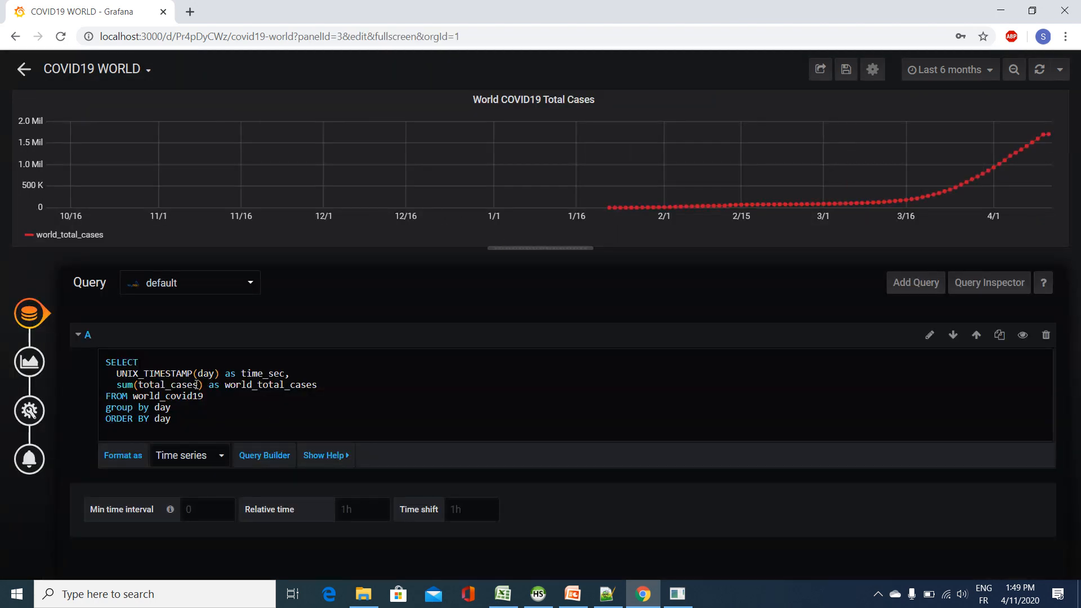
pyautogui.moveTo(197, 385); pyautogui.dragTo(172, 387)
pyautogui.write('deaths')
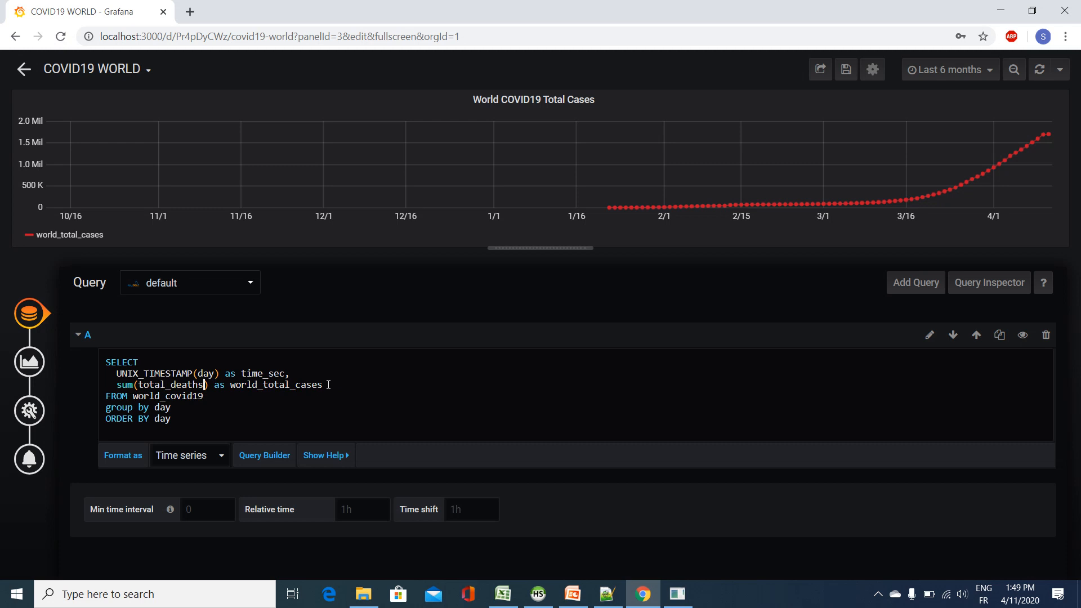
pyautogui.moveTo(323, 385); pyautogui.dragTo(296, 385)
pyautogui.write('deathes')
pyautogui.press('BackSpace')
pyautogui.press('BackSpace')
pyautogui.write('s')
pyautogui.click(562, 488)
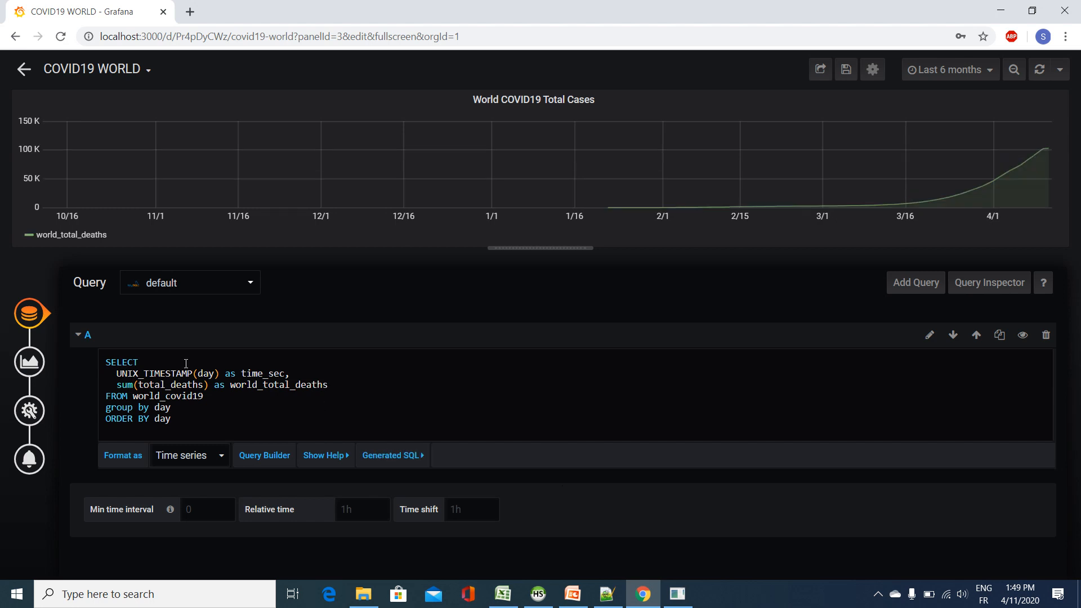
# Step: Change the duplicated panel's series override alias to world_total_deaths
pyautogui.click(29, 361)
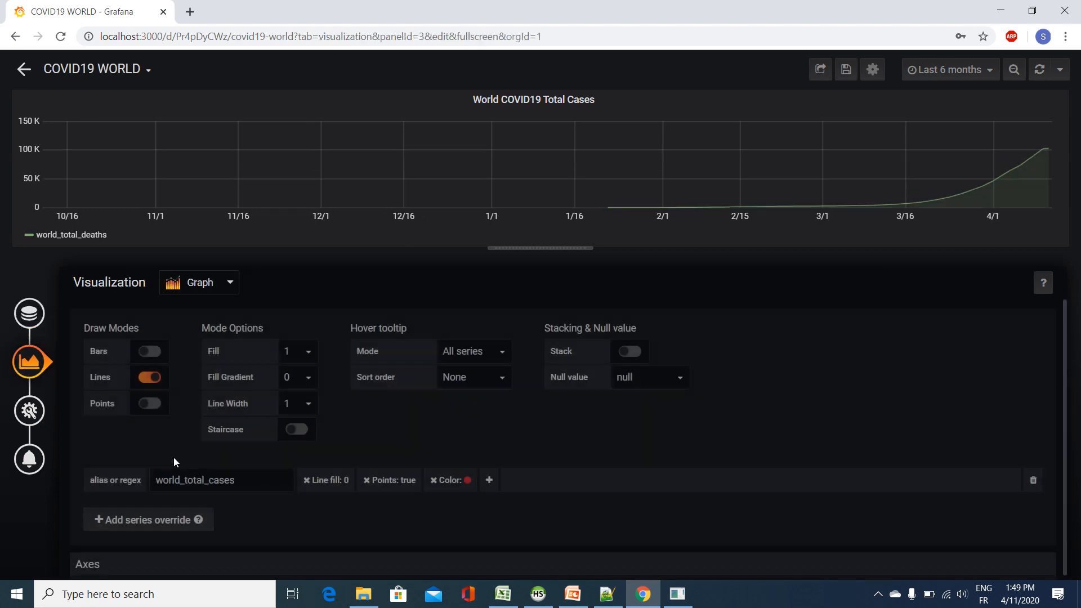
pyautogui.doubleClick(243, 477)
pyautogui.press('BackSpace')
pyautogui.click(202, 503)
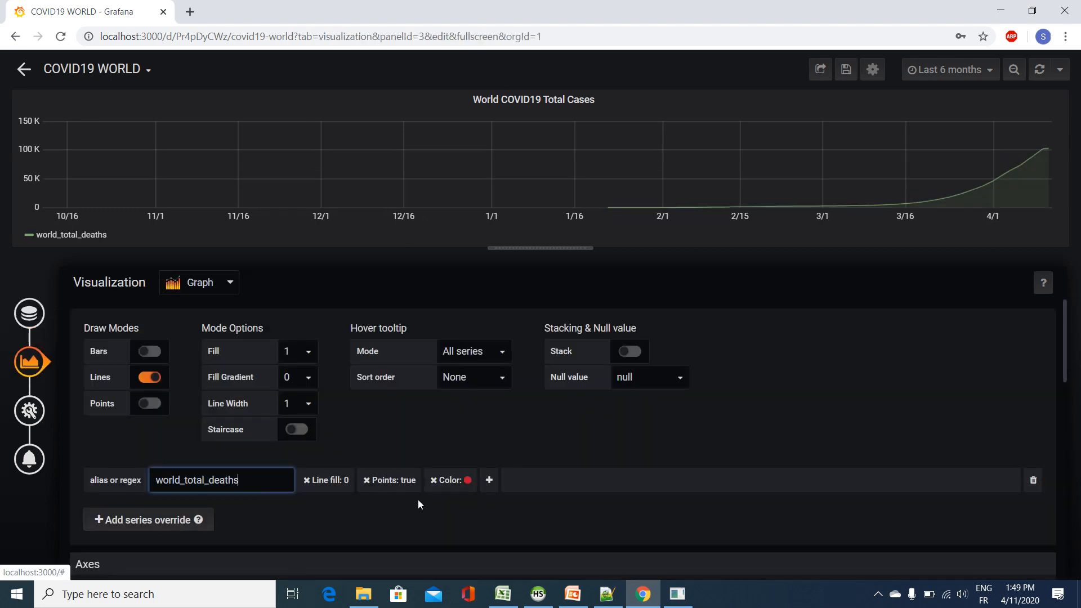
pyautogui.click(409, 527)
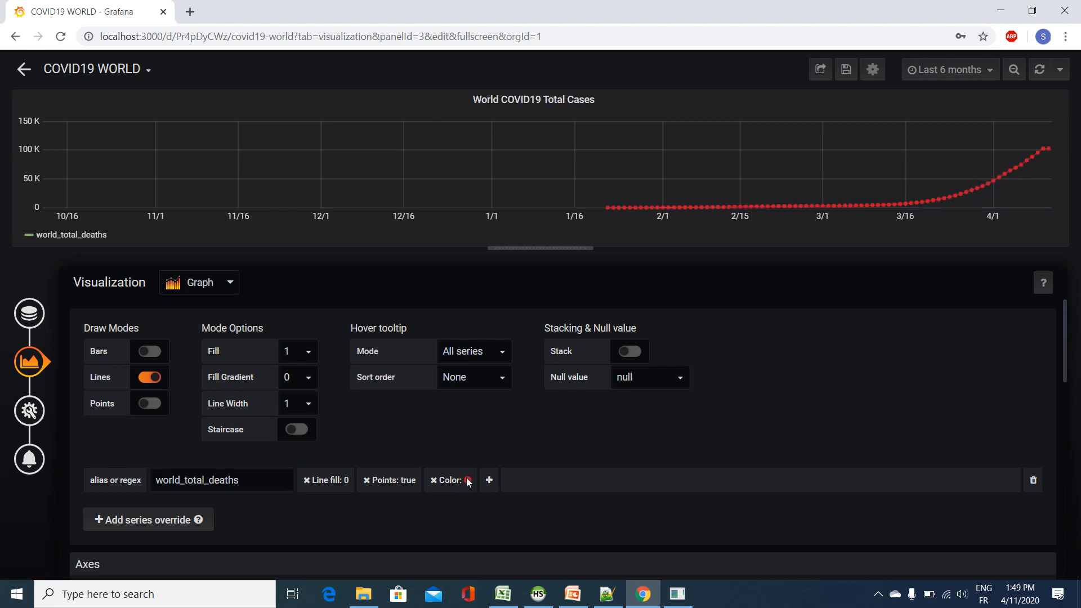
# Step: Replace the red color in the world_total_deaths override with the darkest blue shade
pyautogui.click(433, 480)
pyautogui.click(434, 479)
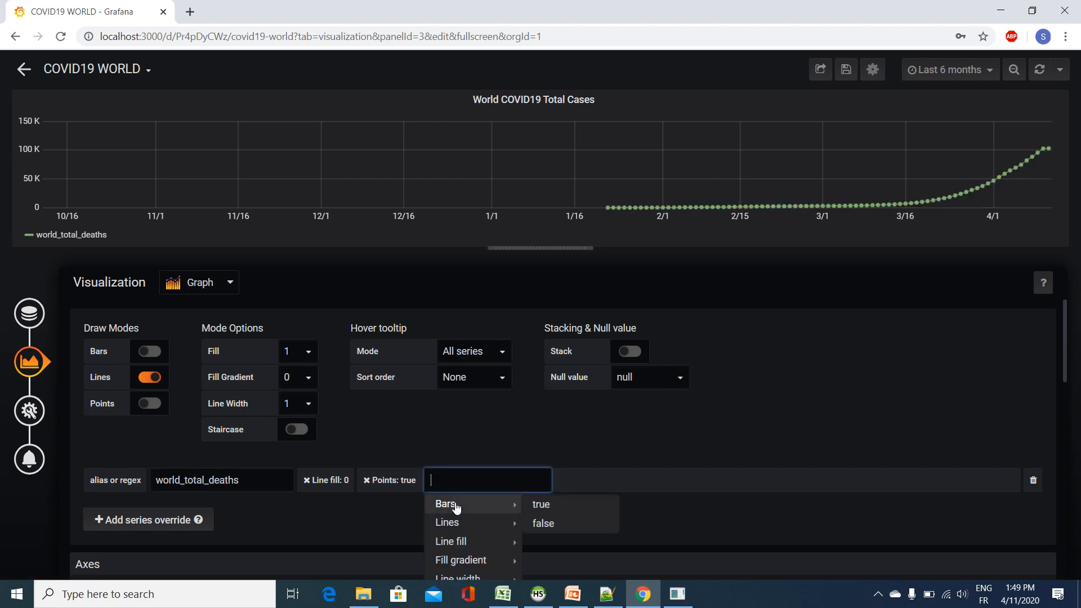
pyautogui.write('colo')
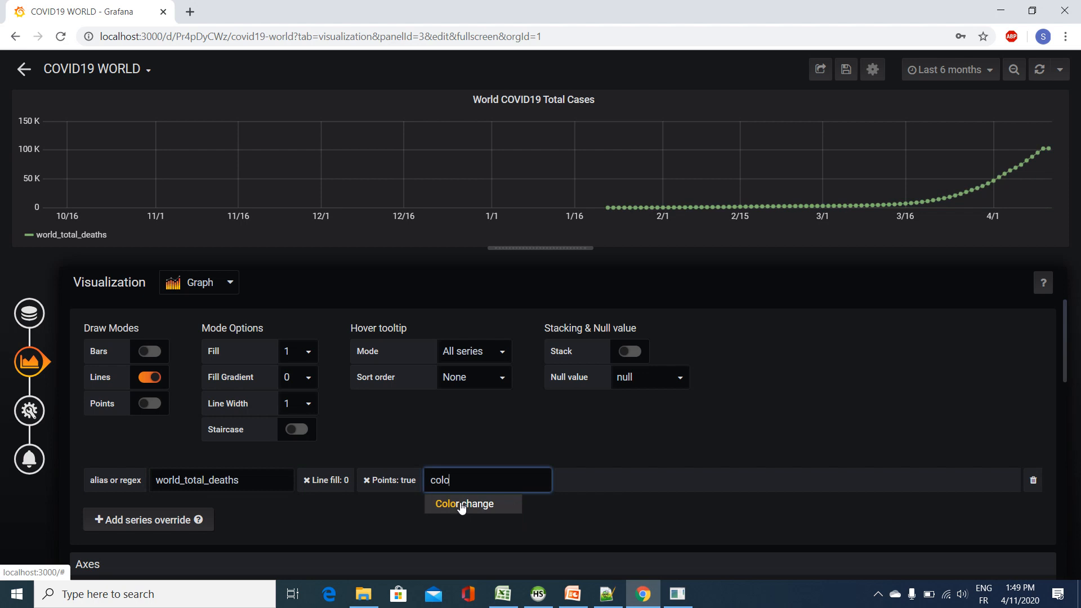
pyautogui.click(459, 503)
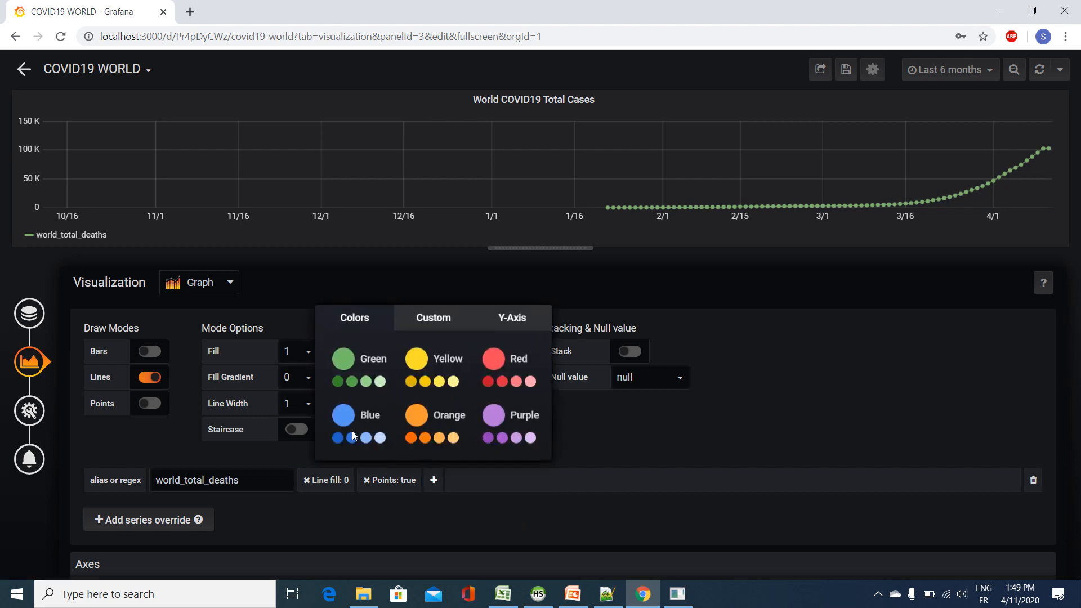
pyautogui.click(337, 438)
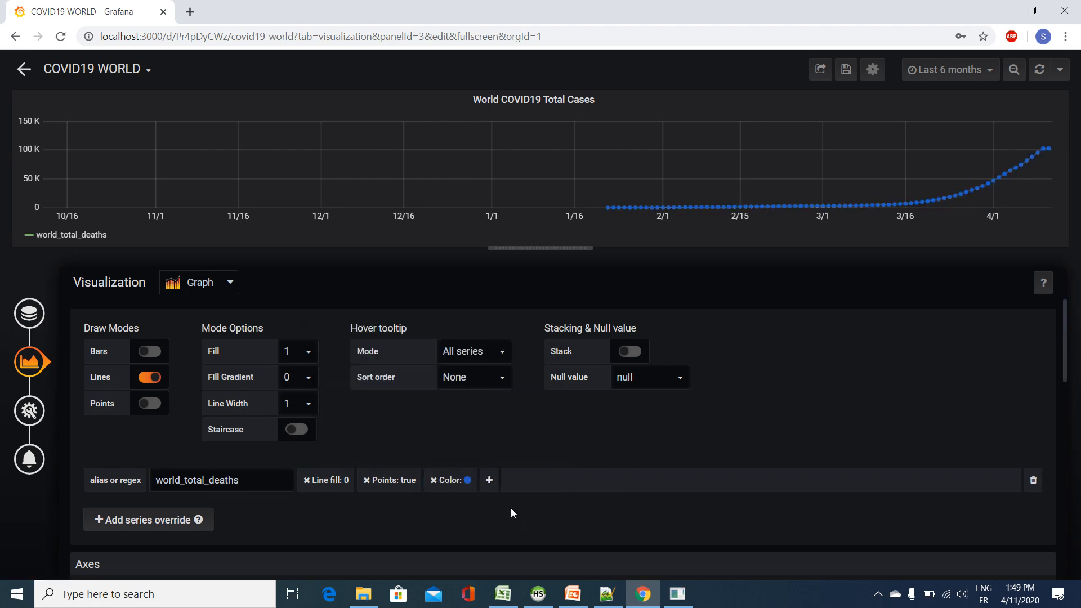
# Step: Change the duplicated panel's title to World COVID19 Total Deaths
pyautogui.click(29, 410)
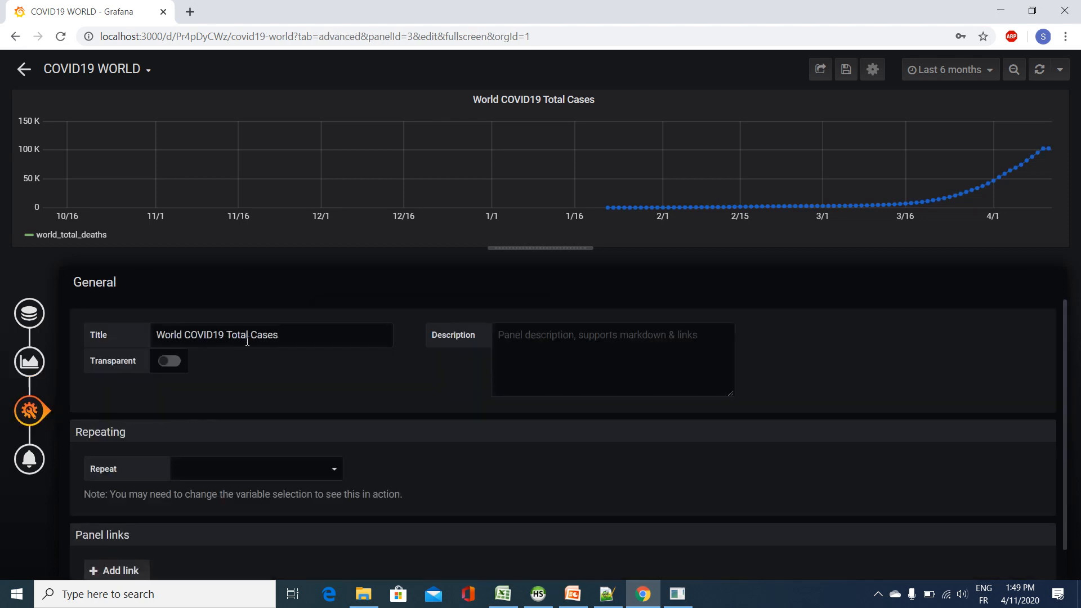
pyautogui.moveTo(283, 335); pyautogui.dragTo(251, 339)
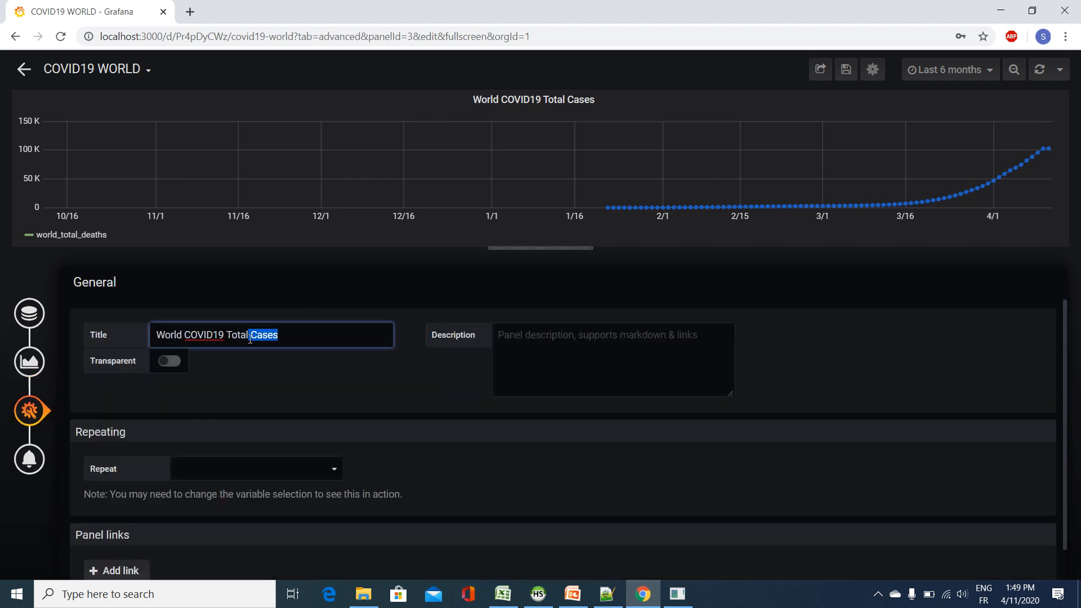
pyautogui.write('Deaths')
# Step: Save the dashboard changes and open the full COVID19 WORLD dashboard from the dashboard list
pyautogui.click(846, 69)
pyautogui.click(403, 224)
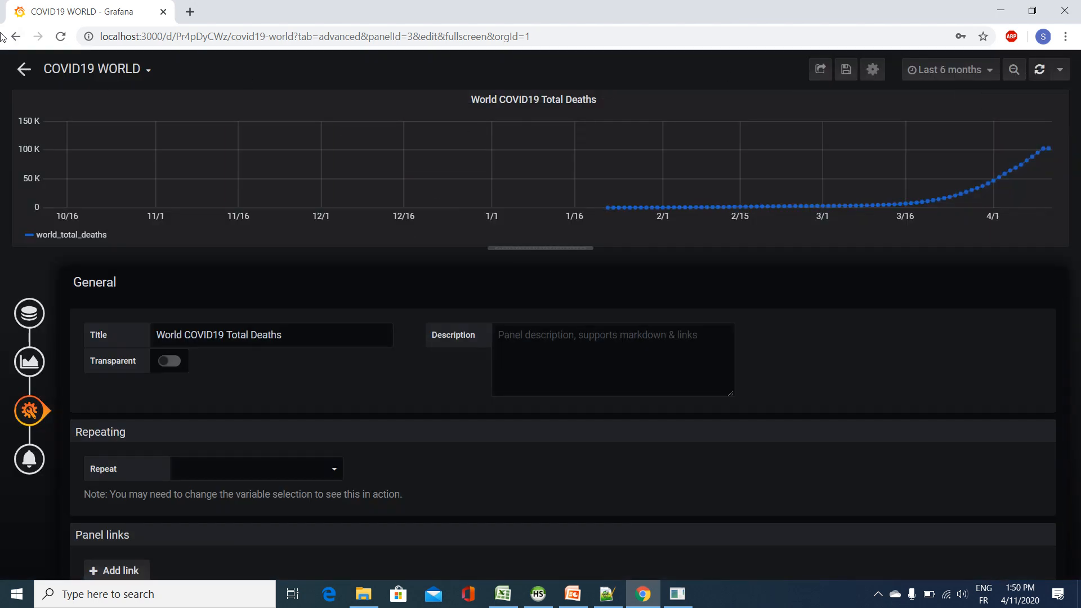
pyautogui.click(140, 69)
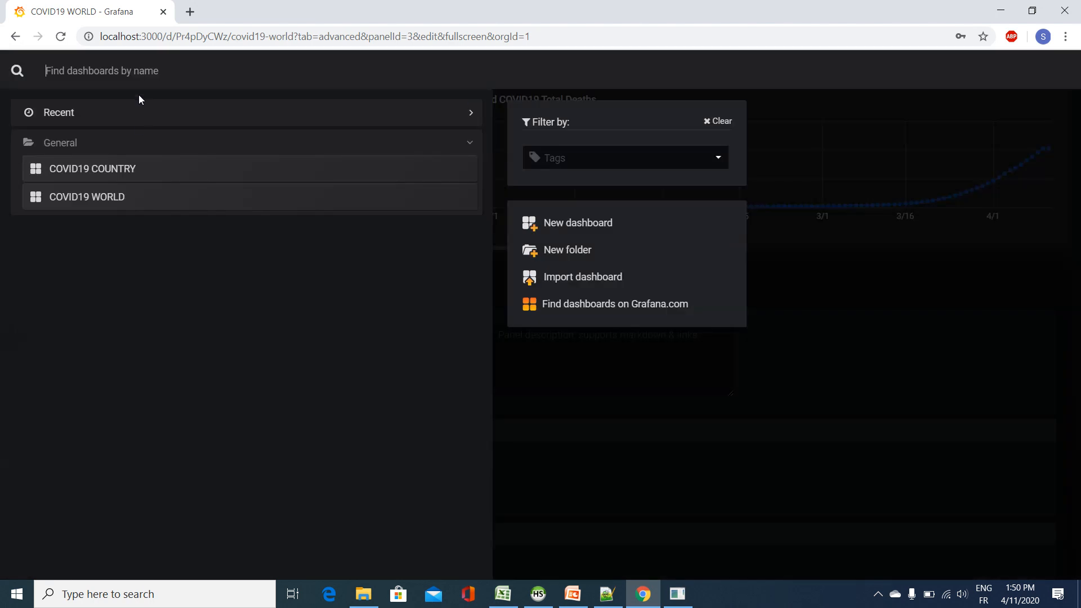
pyautogui.click(140, 195)
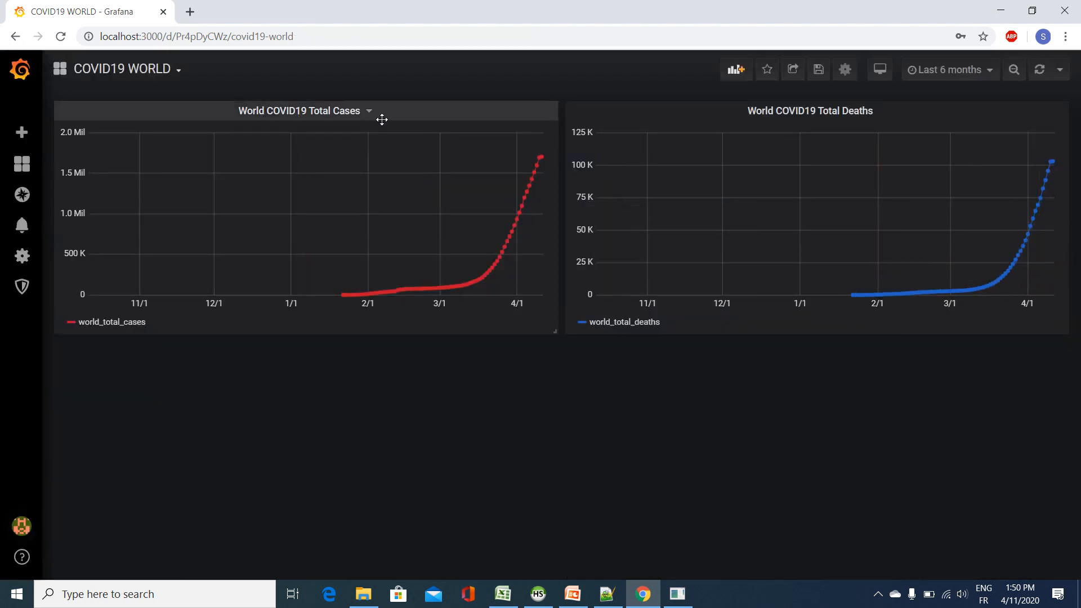
# Step: Duplicate the World COVID19 Total Deaths panel and place the copy directly below the World COVID19 Total Cases panel
pyautogui.click(846, 109)
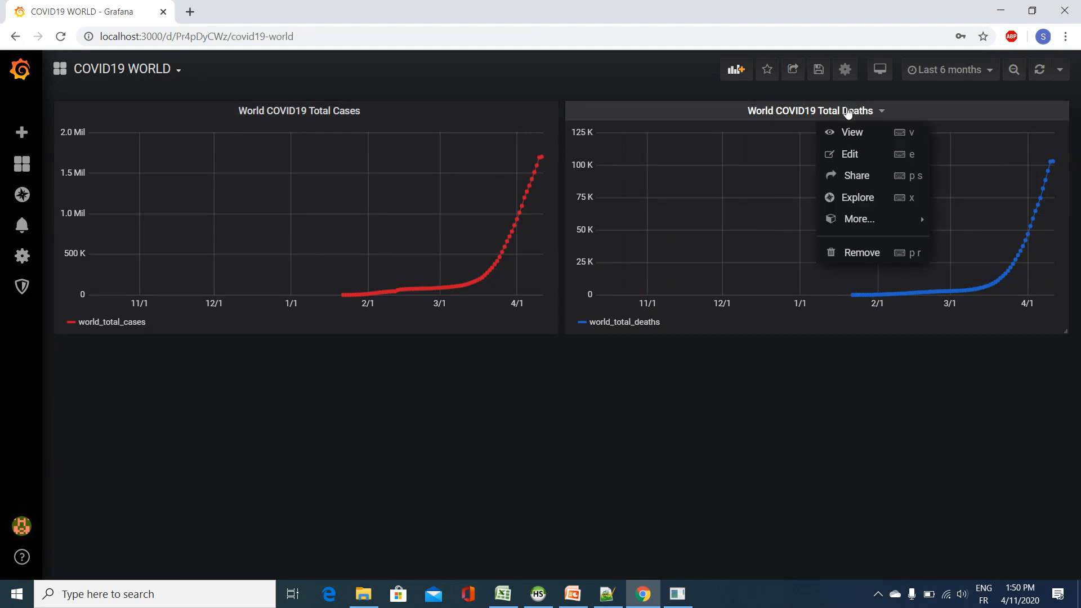
pyautogui.moveTo(873, 219)
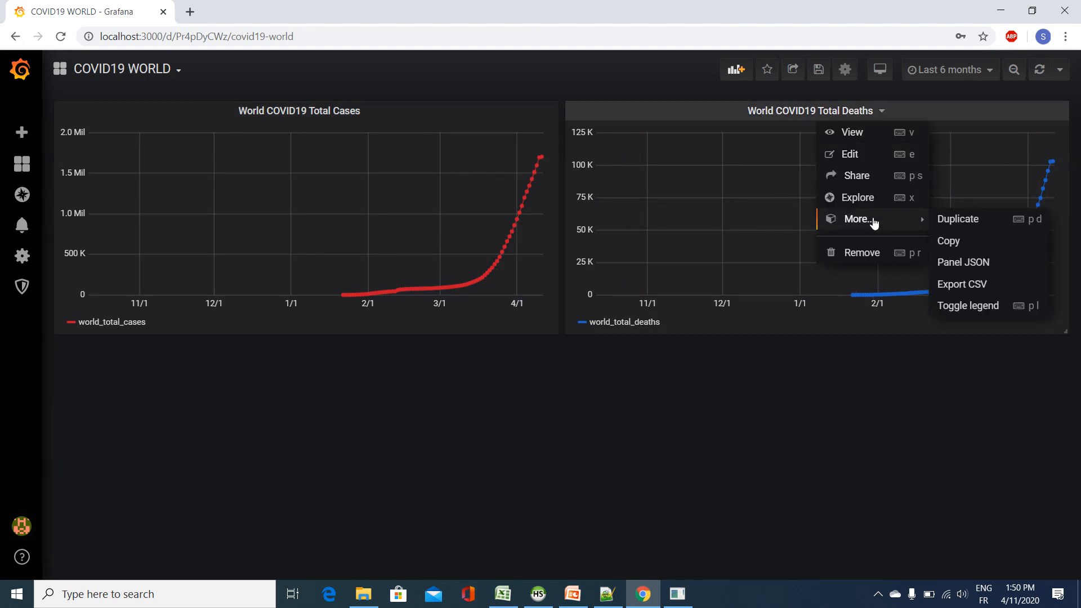
pyautogui.click(971, 219)
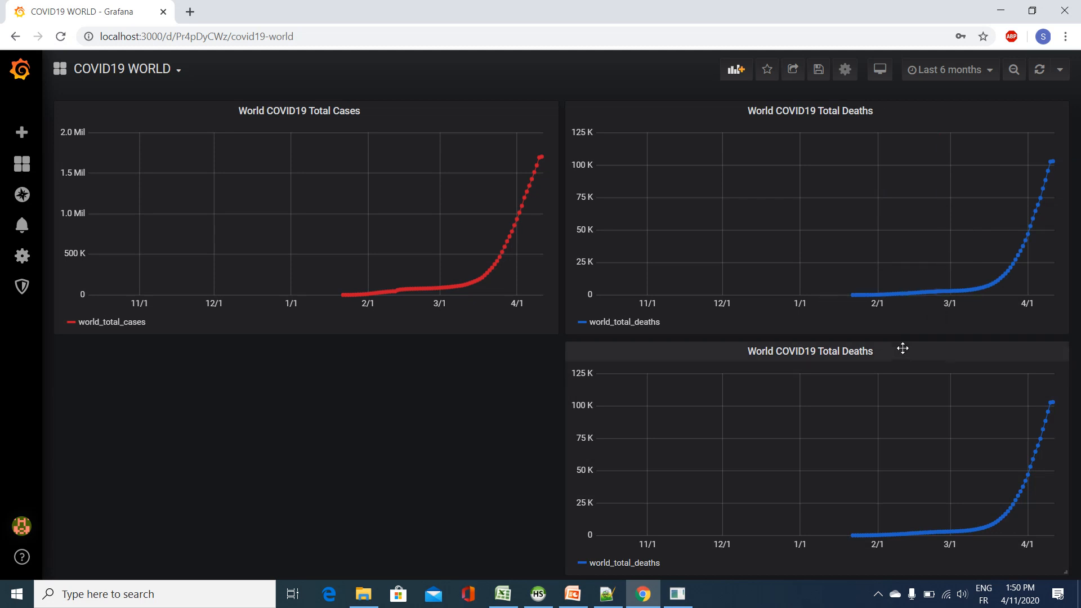
pyautogui.moveTo(902, 349); pyautogui.dragTo(325, 361)
# Step: Edit the duplicated panel's query to select sum(total_recovered) as world_total_recovered
pyautogui.click(324, 361)
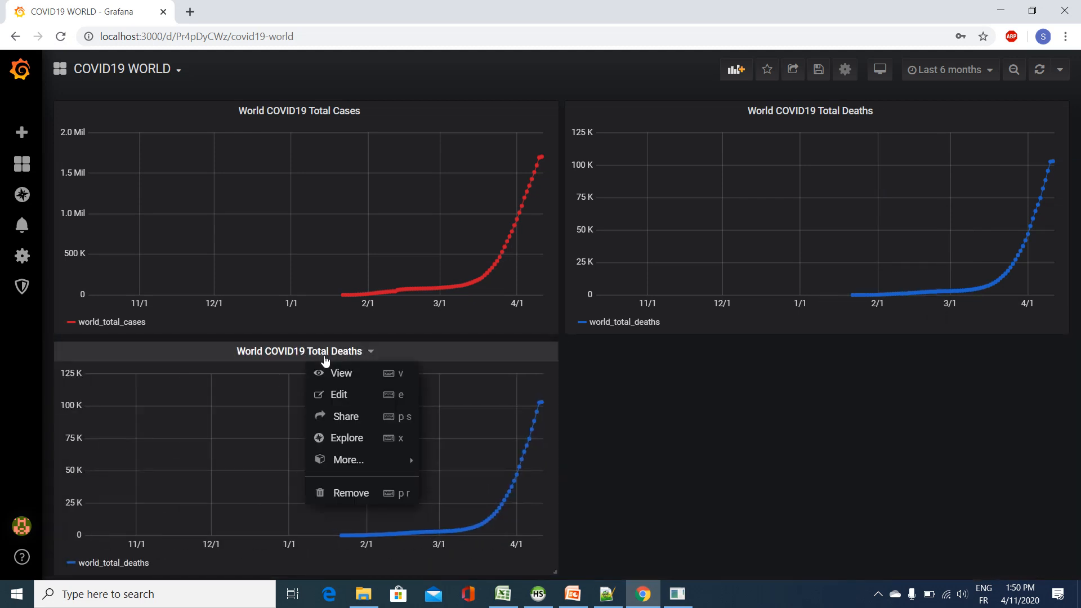
pyautogui.click(353, 400)
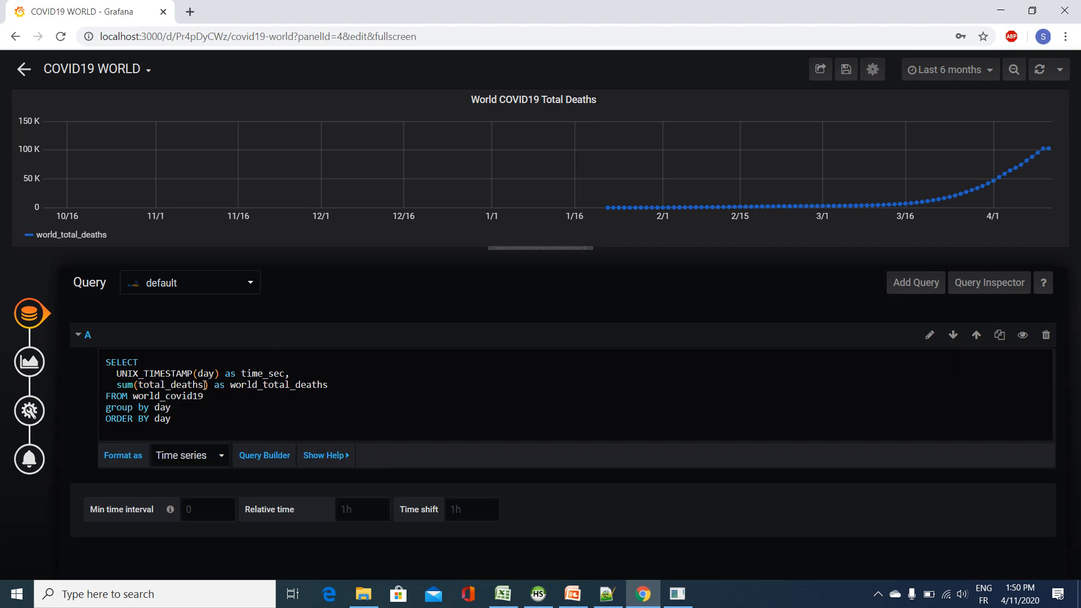
pyautogui.moveTo(205, 385); pyautogui.dragTo(170, 385)
pyautogui.write('recov')
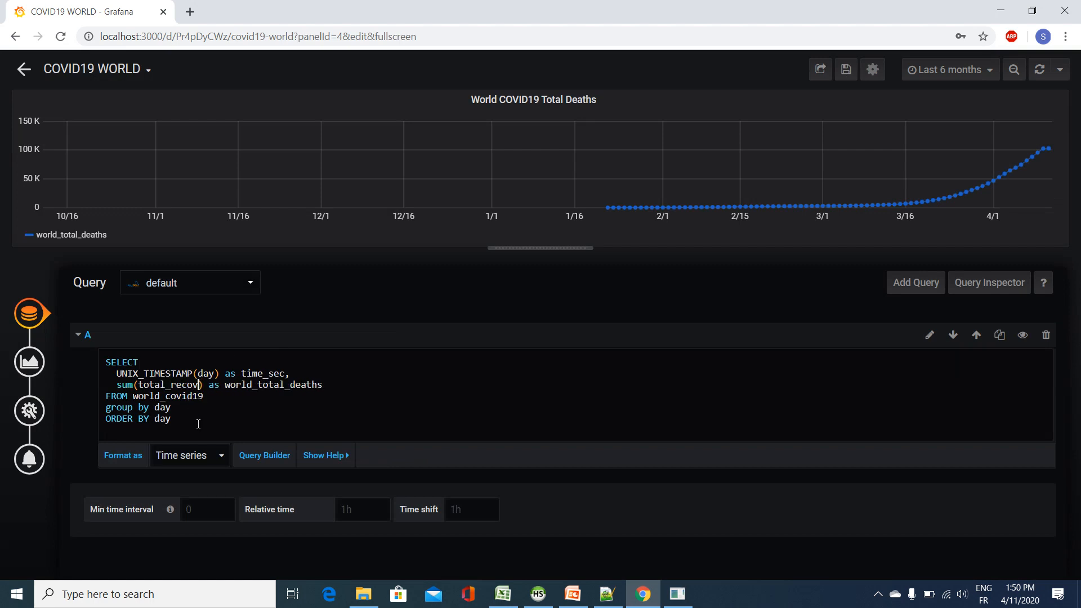
pyautogui.write('erd')
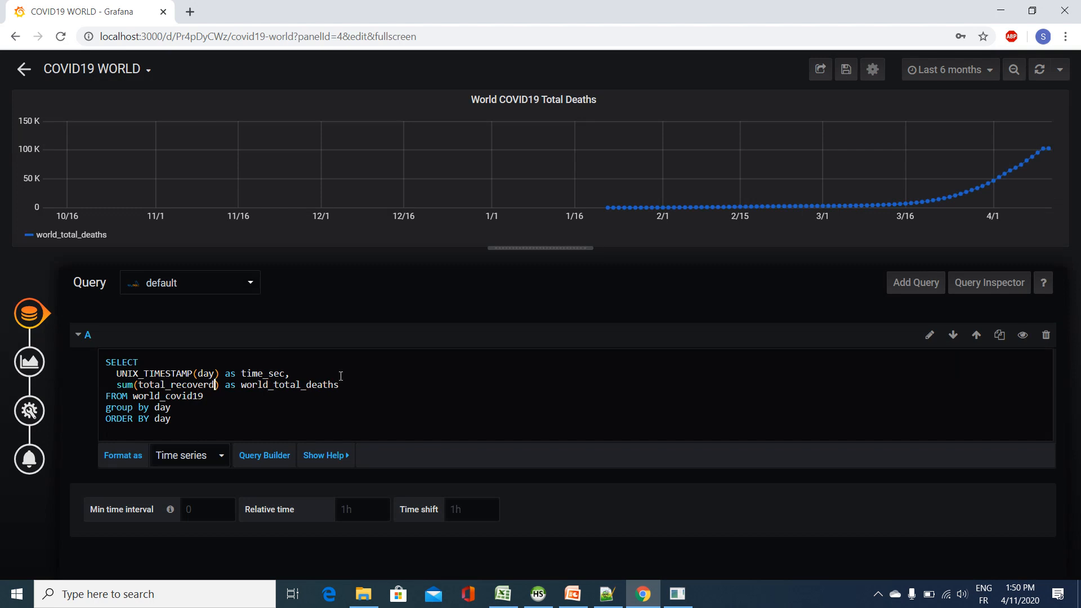
pyautogui.moveTo(340, 385); pyautogui.dragTo(304, 385)
pyautogui.write('recovered')
pyautogui.click(402, 493)
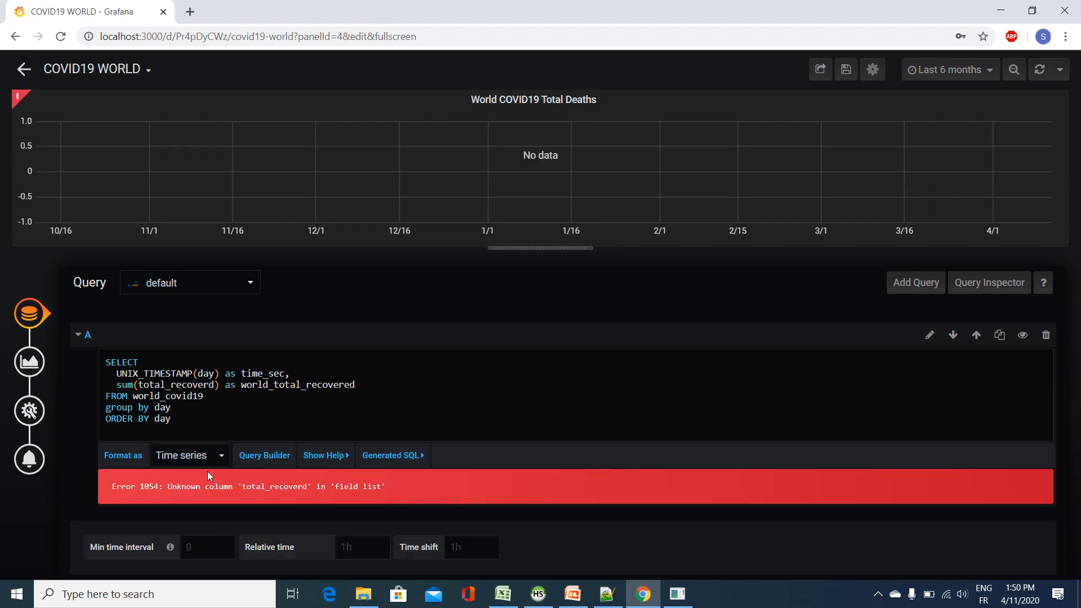
pyautogui.click(209, 385)
pyautogui.write('e')
pyautogui.click(302, 469)
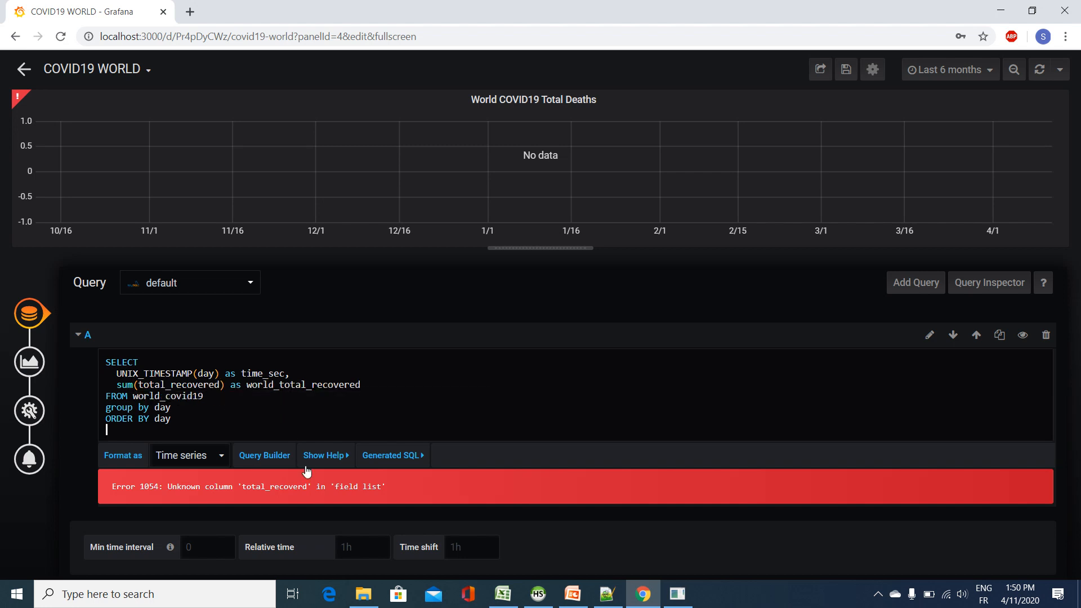
# Step: Change the duplicated panel's series override alias to world_total_recovered and remove its blue color setting
pyautogui.click(30, 361)
pyautogui.scroll(-3, 253, 453)
pyautogui.doubleClick(256, 342)
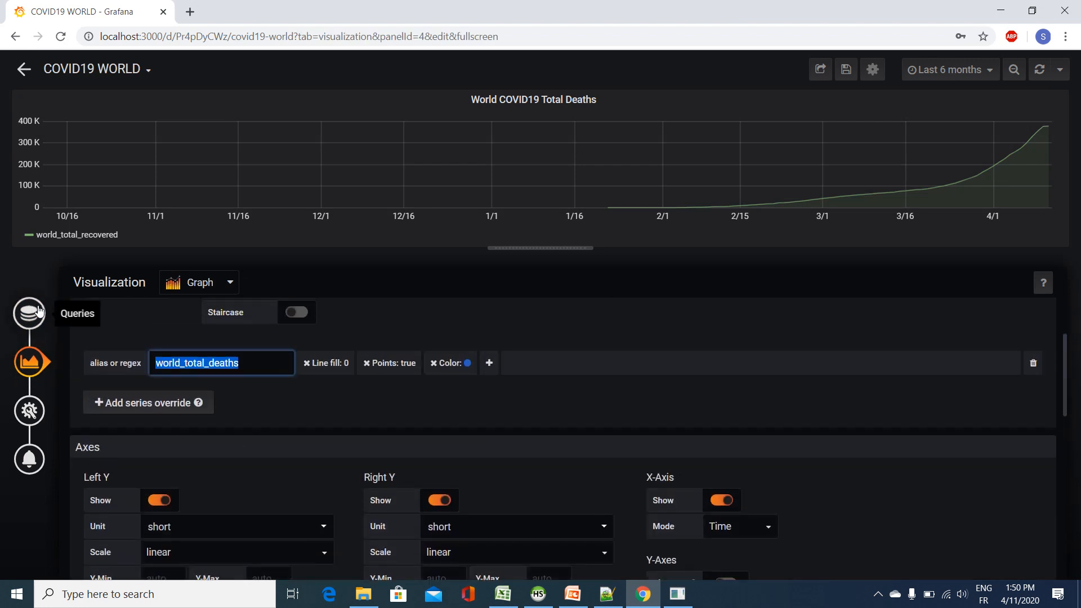
pyautogui.press('BackSpace')
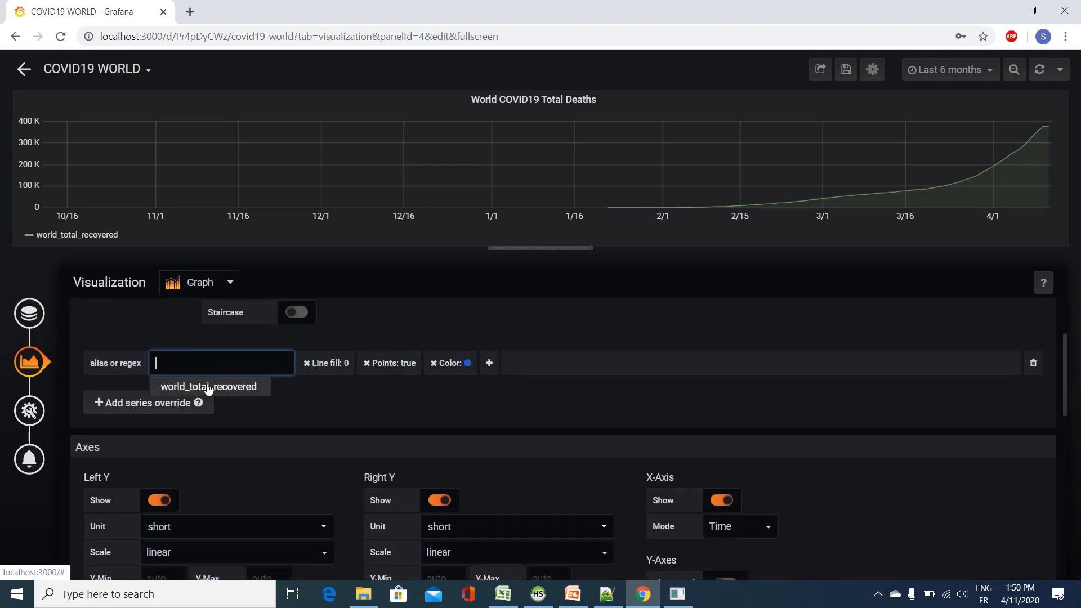
pyautogui.click(208, 386)
pyautogui.click(362, 390)
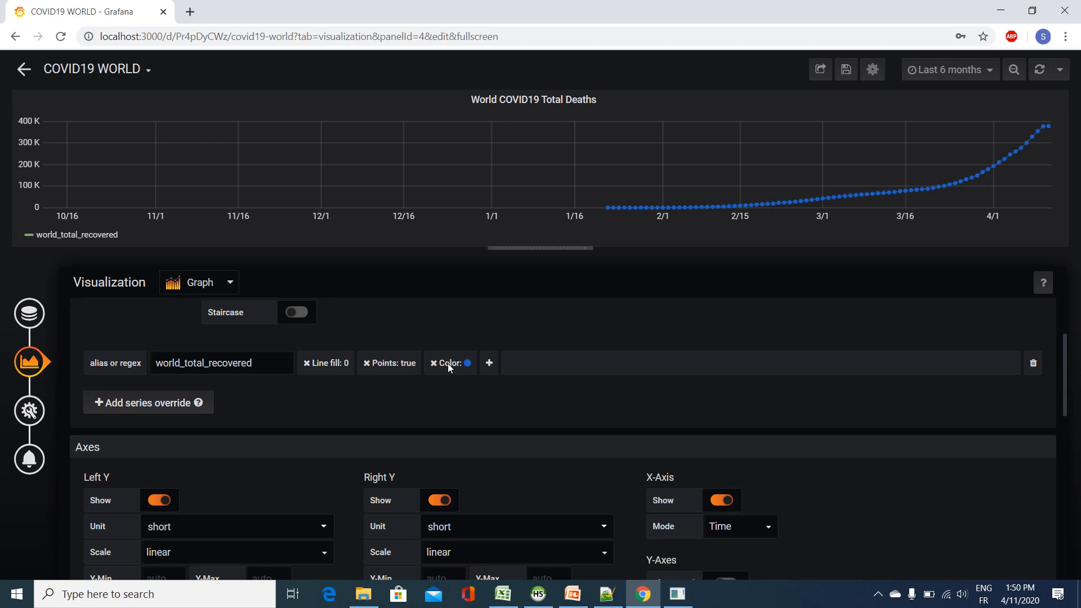
pyautogui.click(432, 363)
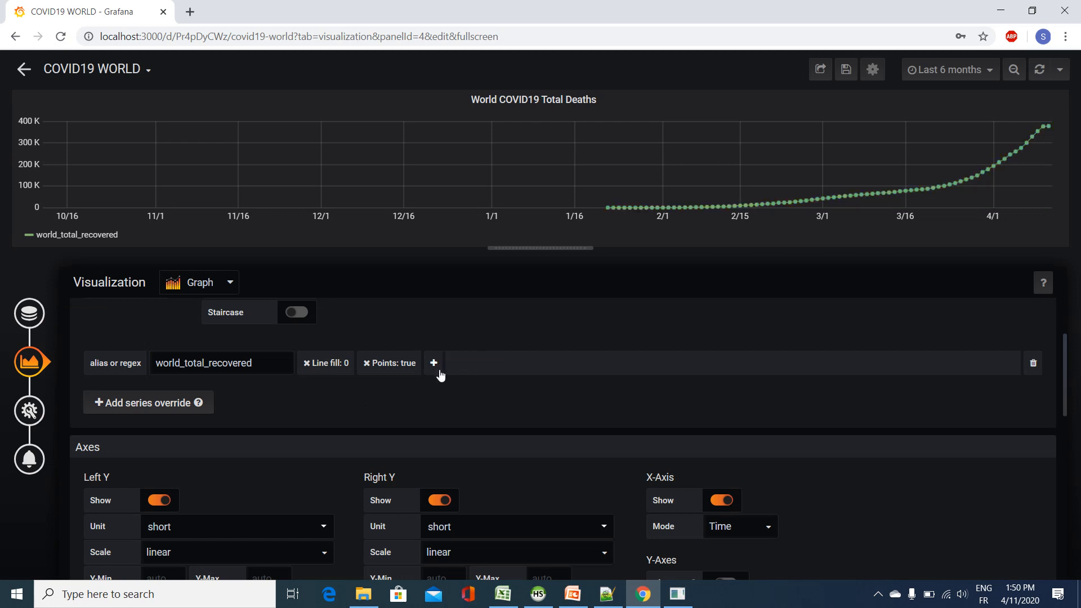
# Step: Change the duplicated panel's title to World COVID19 Total Recovered
pyautogui.click(29, 410)
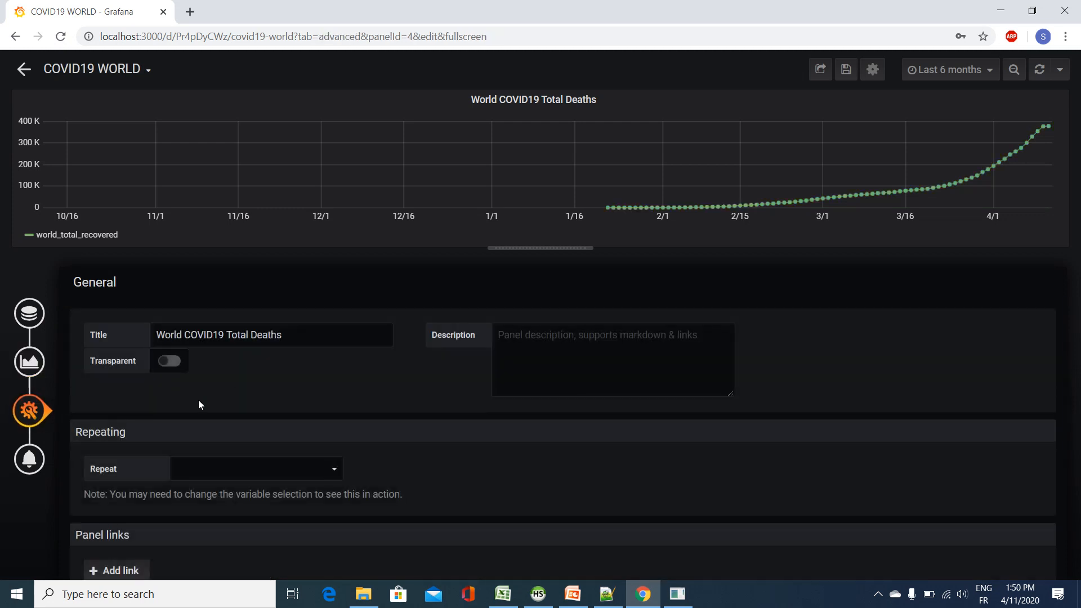
pyautogui.moveTo(288, 334); pyautogui.dragTo(254, 337)
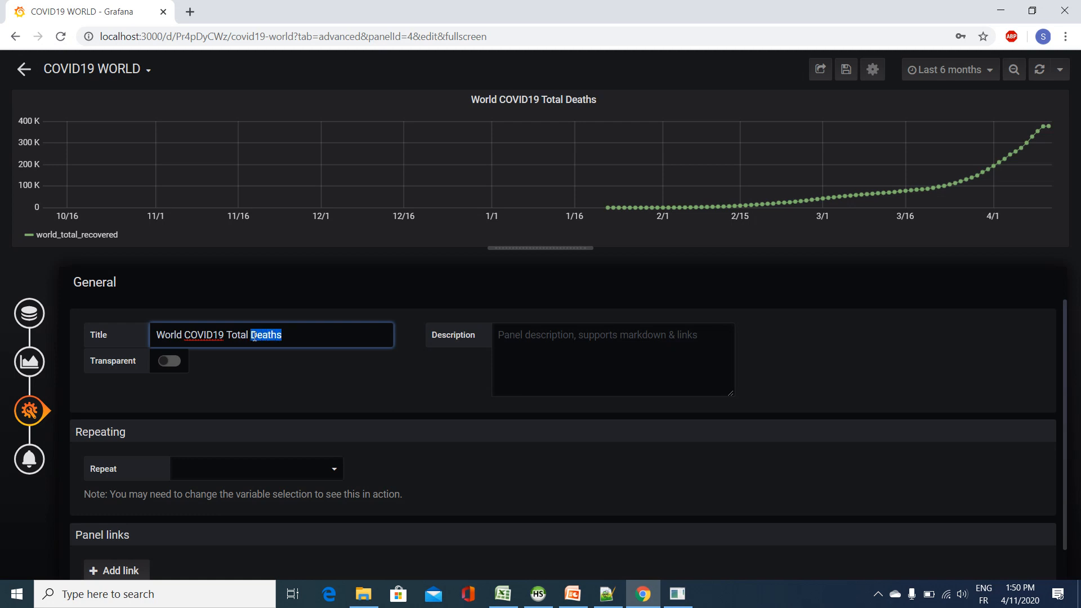
pyautogui.write('Recovered')
pyautogui.click(272, 390)
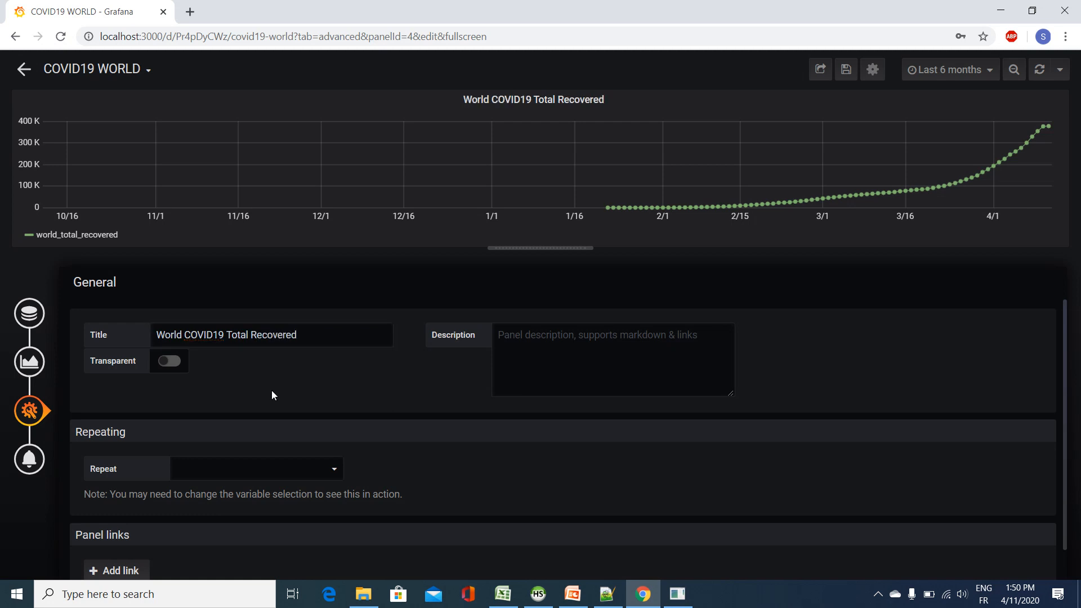
# Step: Save the dashboard with the new recovered panel and return to the full COVID19 WORLD dashboard
pyautogui.click(844, 81)
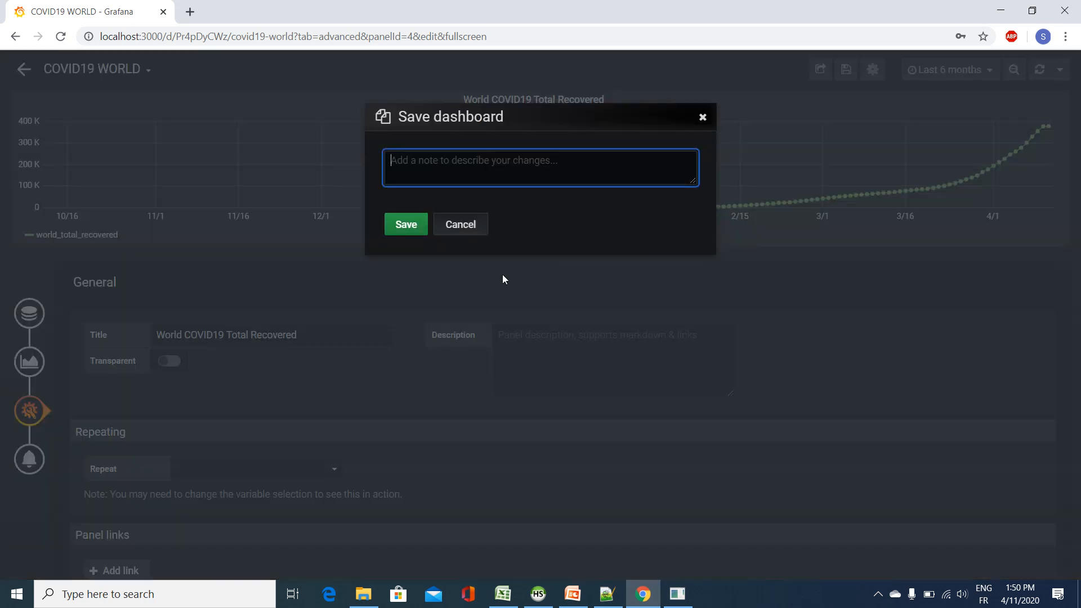
pyautogui.click(406, 222)
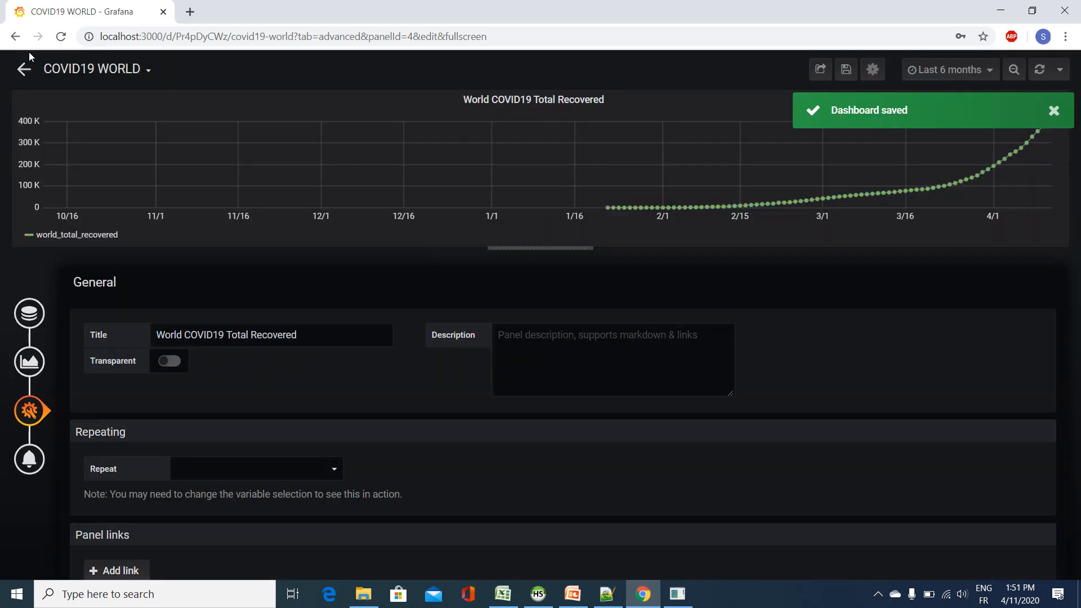
pyautogui.click(92, 69)
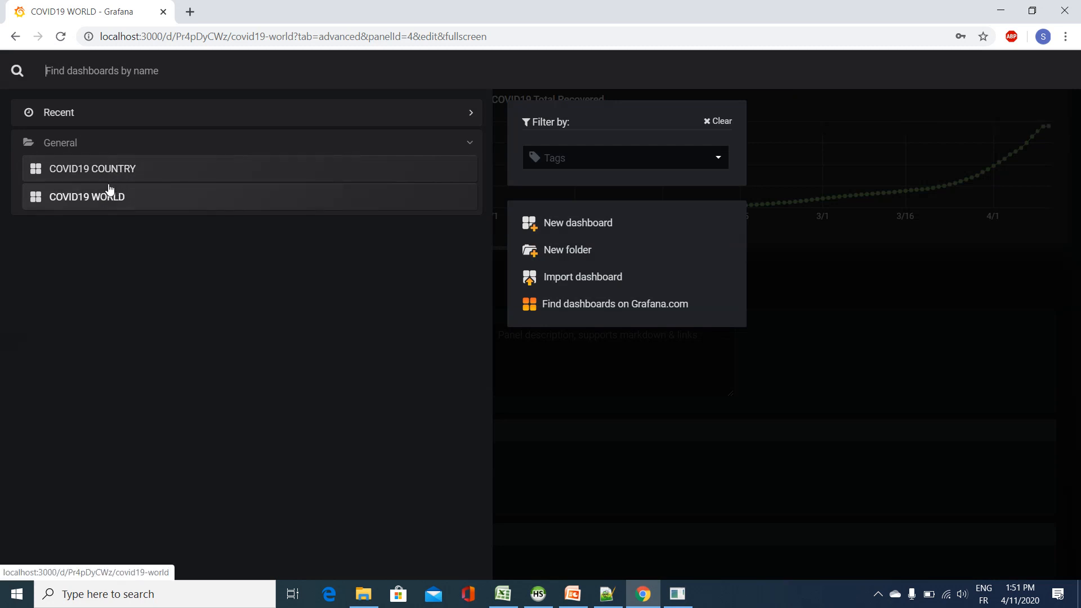
pyautogui.click(121, 202)
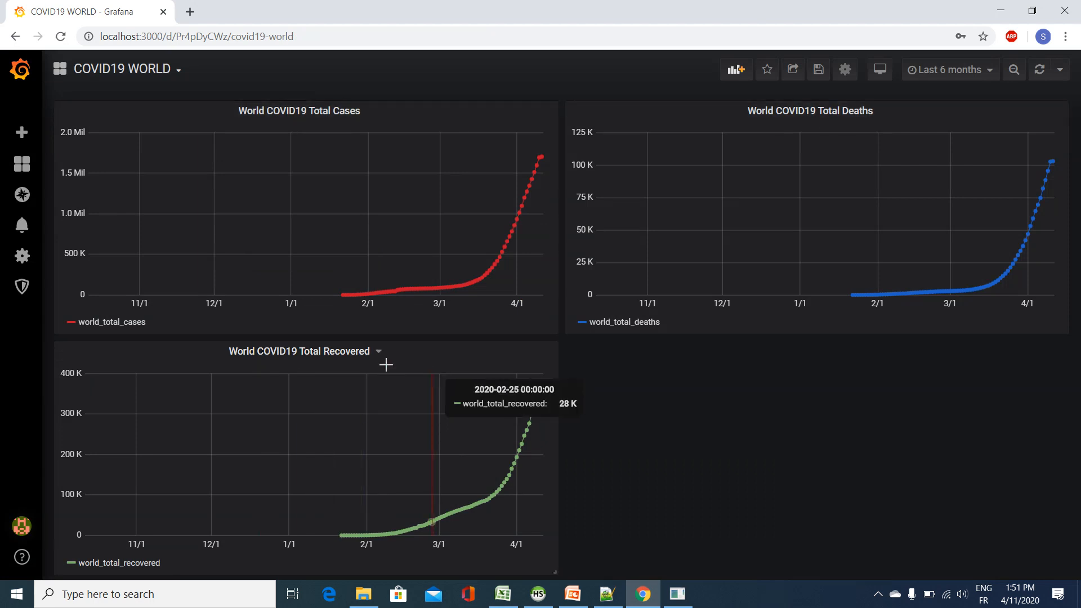
# Step: Open the COVID19 COUNTRY dashboard and set its Country variable to Birmanie
pyautogui.click(163, 71)
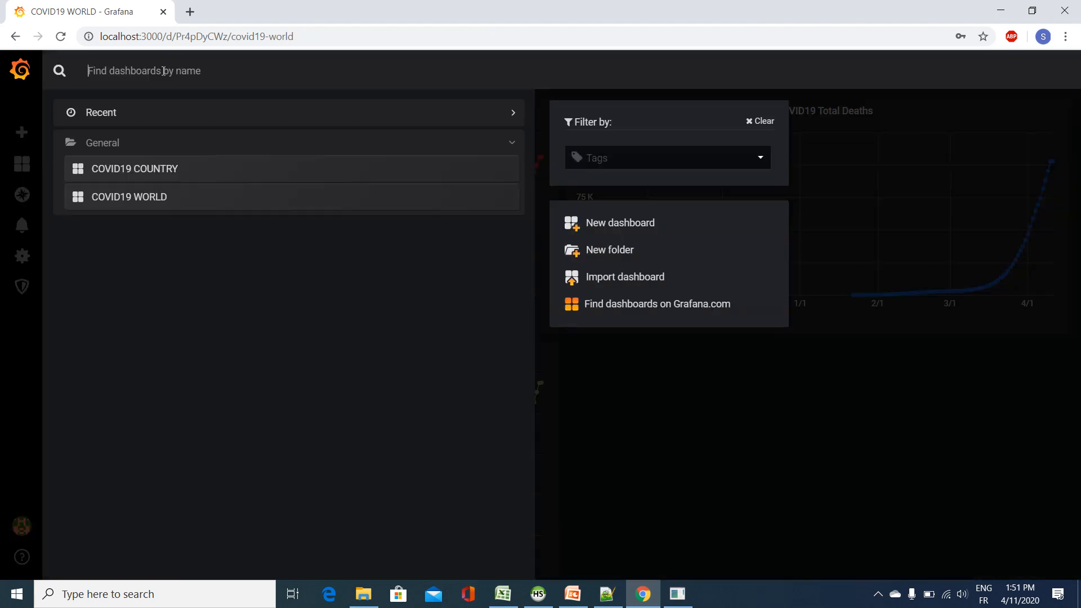
pyautogui.click(145, 170)
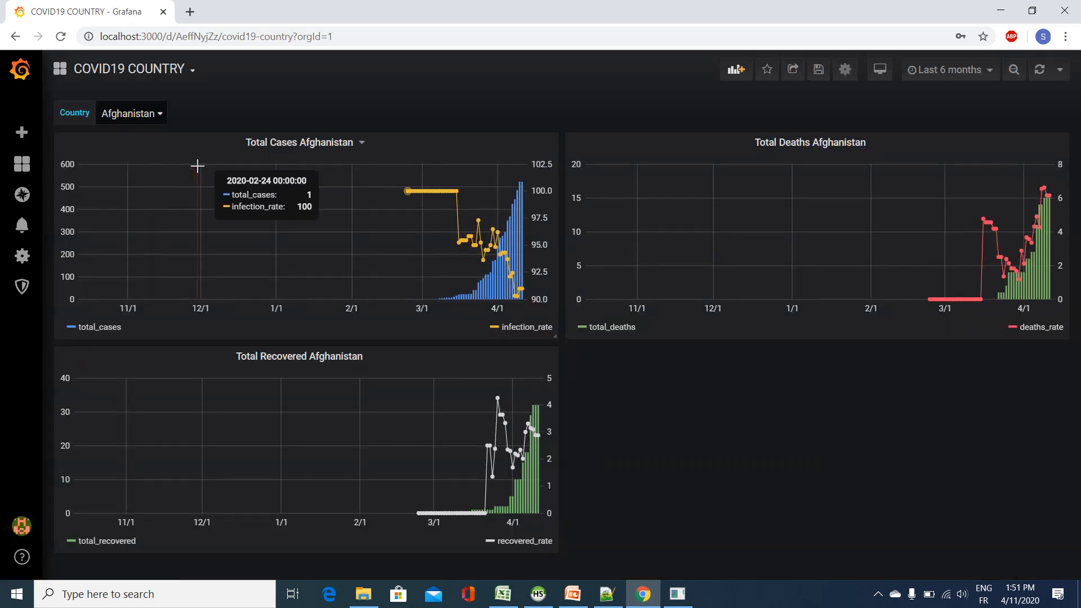
pyautogui.click(142, 113)
pyautogui.scroll(-5, 180, 291)
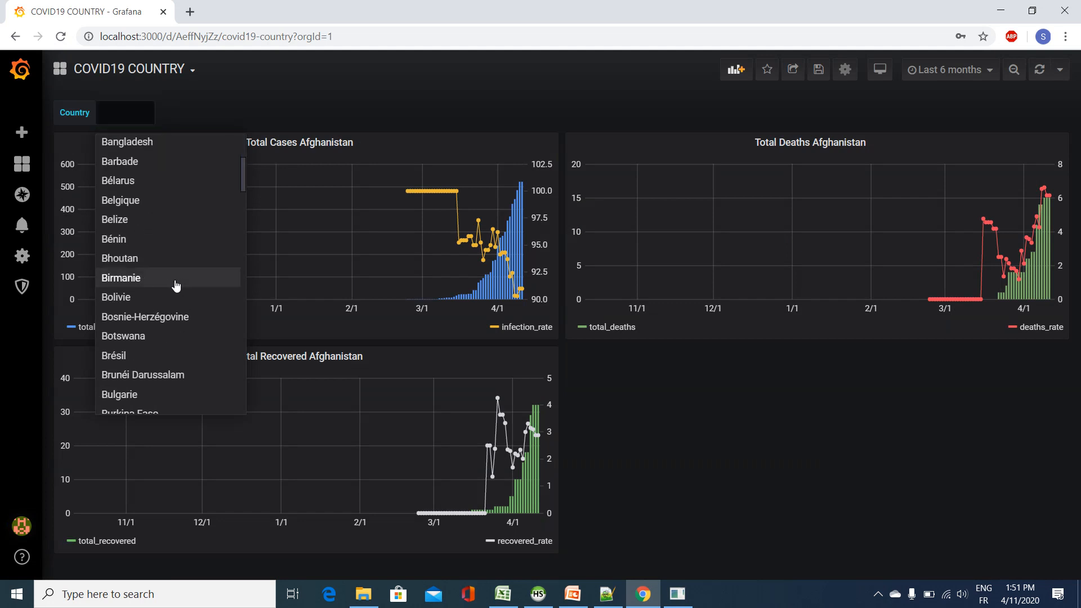
pyautogui.click(174, 282)
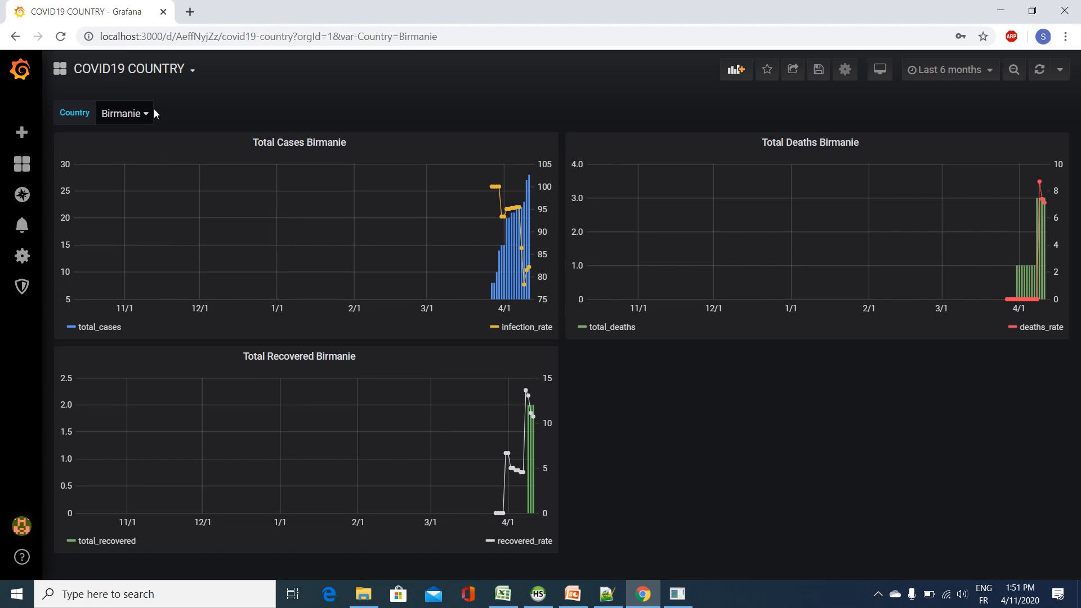
# Step: Switch the Country variable of the COVID19 COUNTRY dashboard to Ghana
pyautogui.click(135, 113)
pyautogui.scroll(-15, 146, 285)
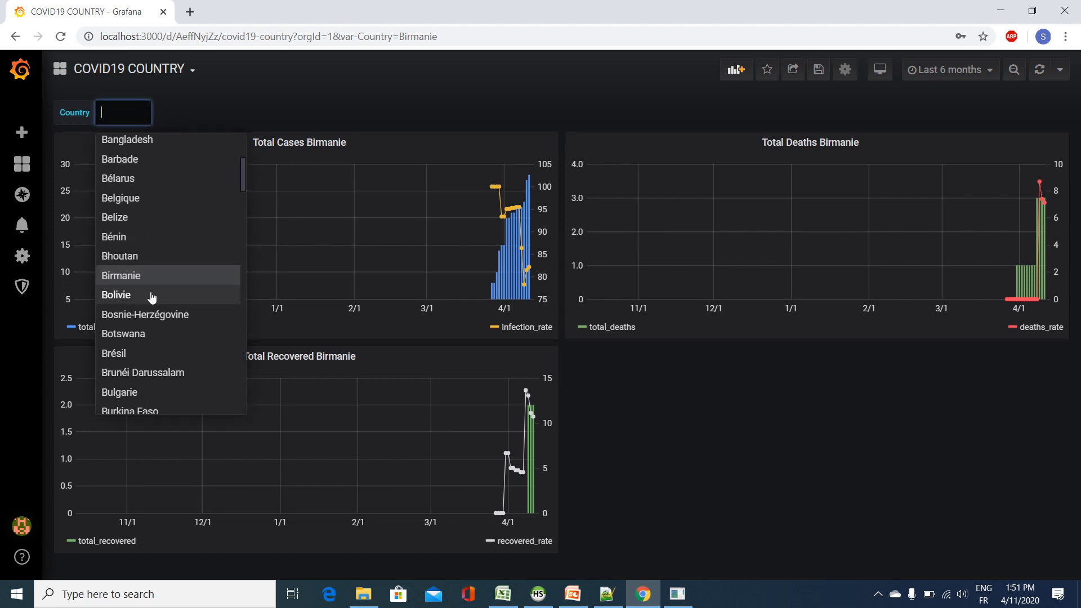
pyautogui.click(149, 290)
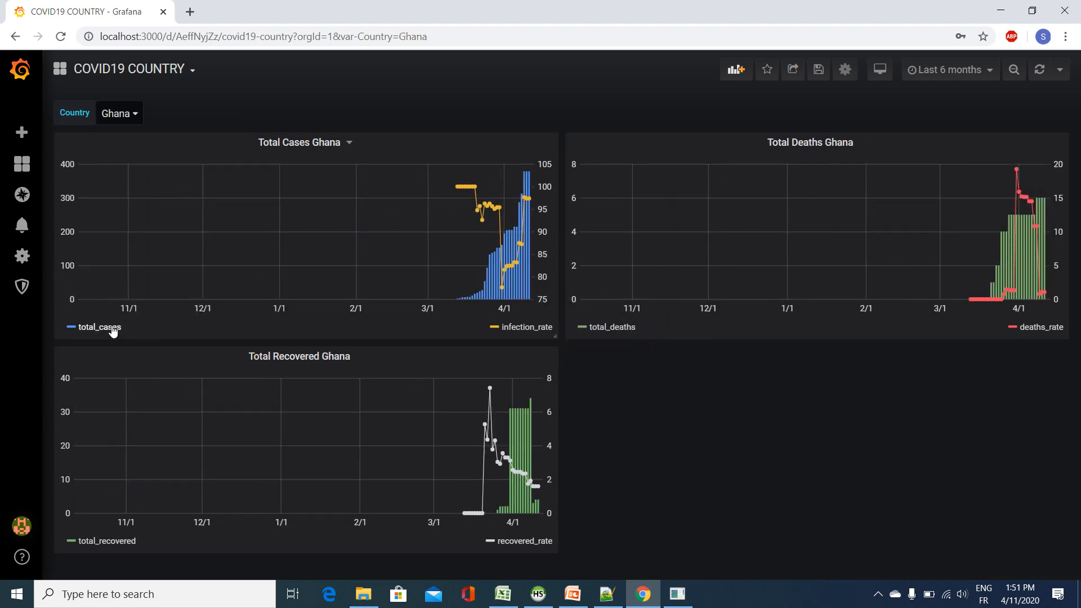
# Step: Isolate the infection_rate series in the Total Cases Ghana graph, and restore the total_cases series beside it
pyautogui.click(509, 332)
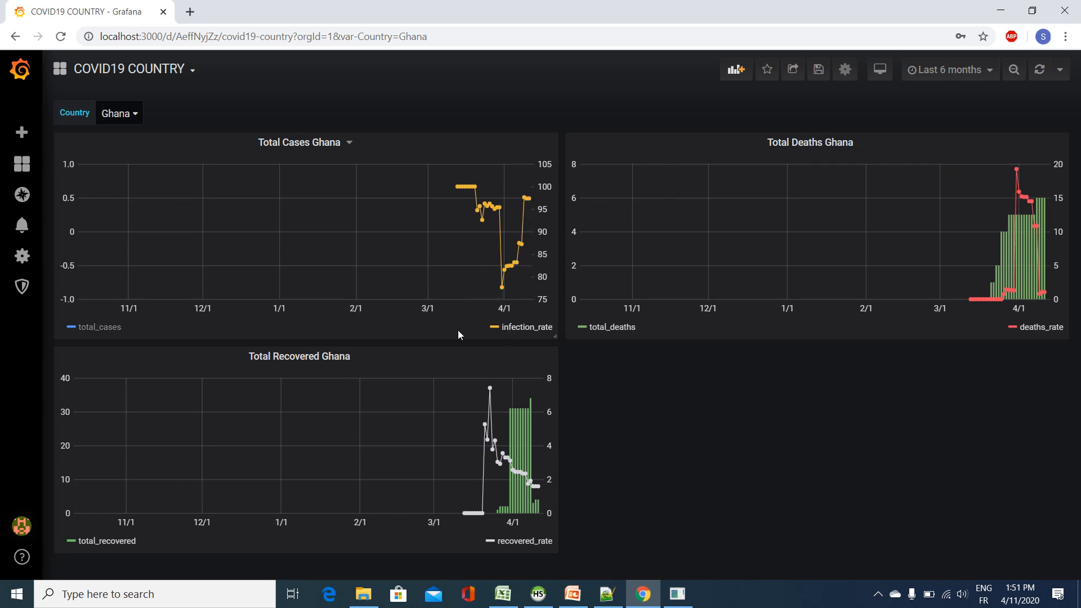
pyautogui.keyDown('shift'); pyautogui.click(90, 331); pyautogui.keyUp('shift')
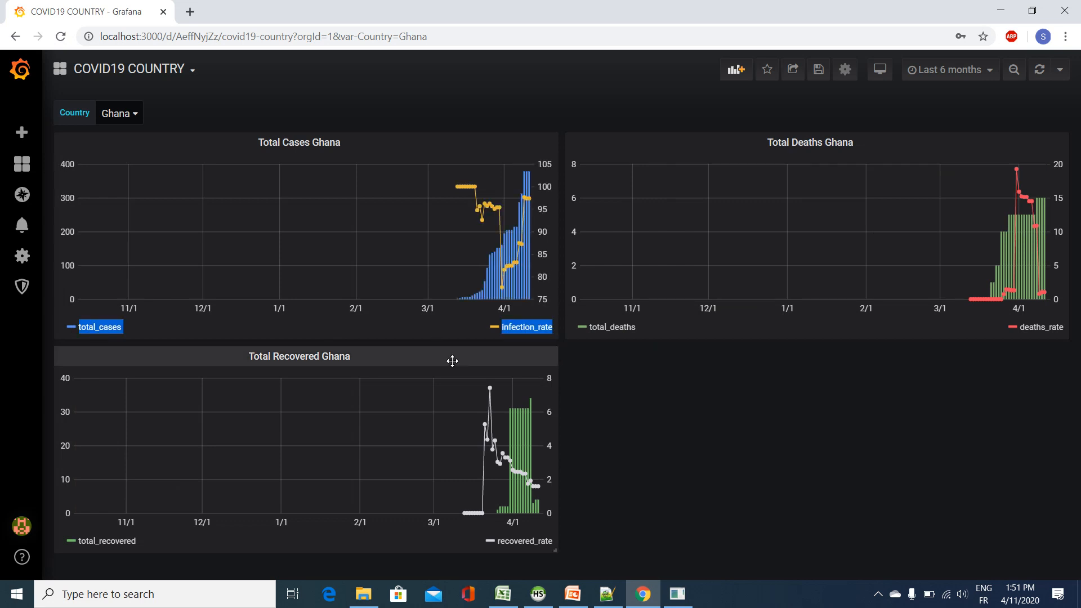
pyautogui.click(427, 339)
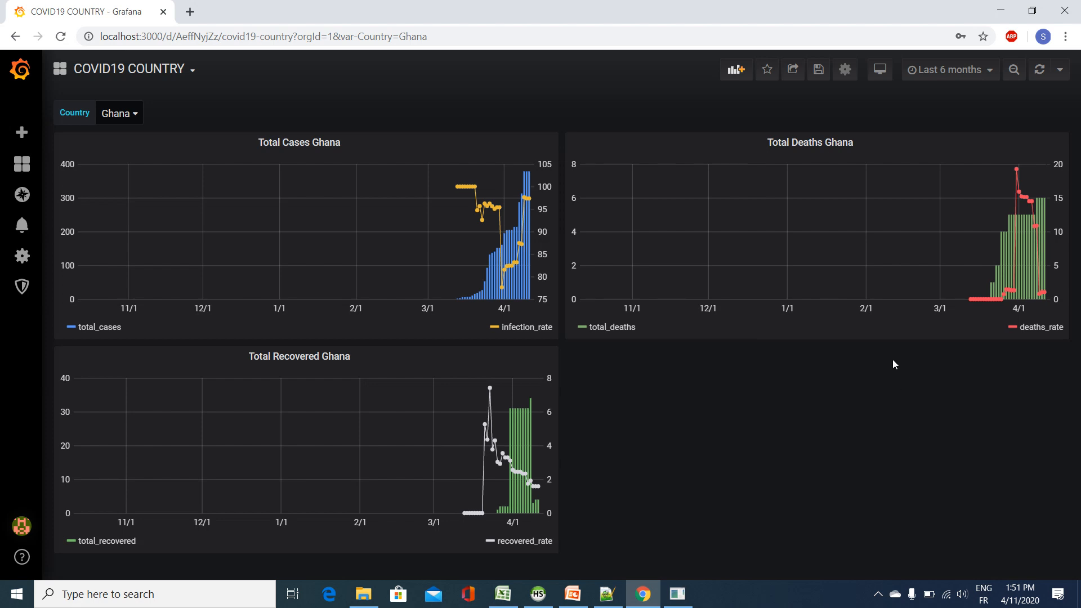
# Step: Go back to the COVID19 WORLD dashboard from the dashboard list
pyautogui.click(187, 69)
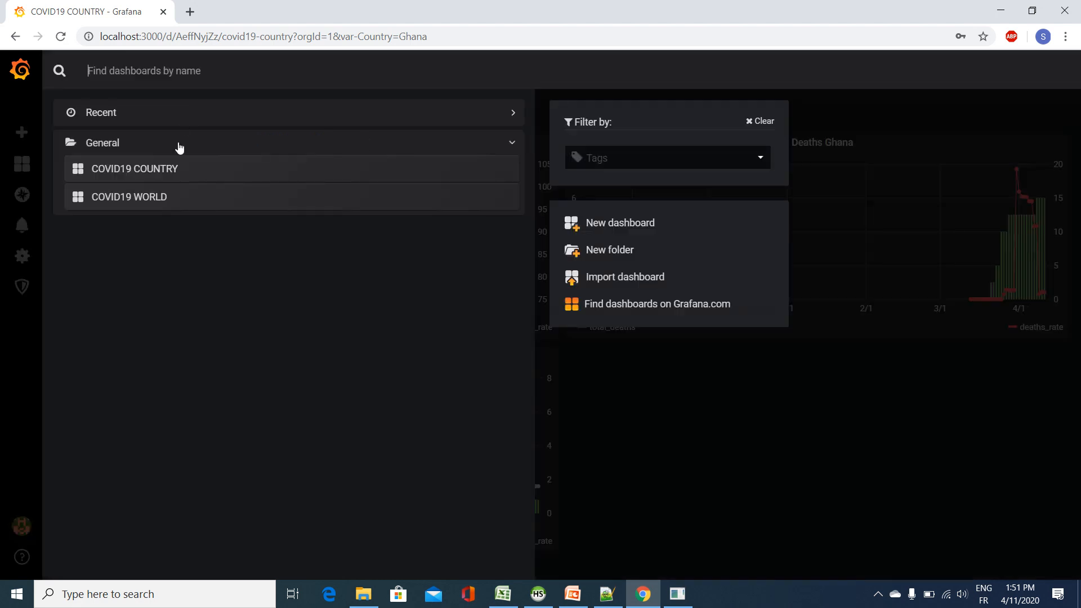
pyautogui.click(171, 195)
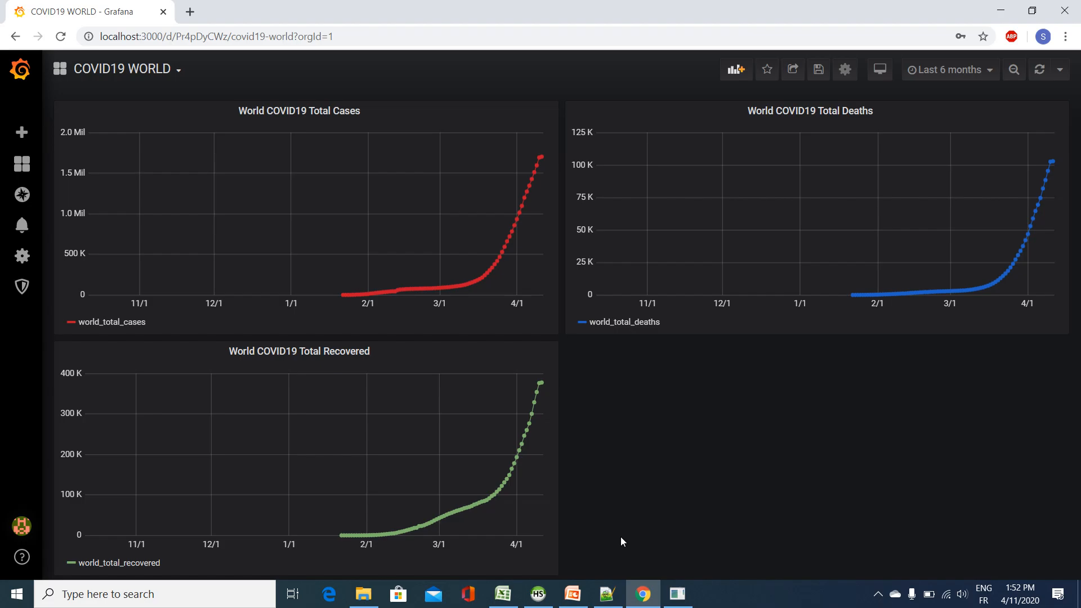
# Step: Switch to the Monitoring System presentation in PowerPoint and display slide 5 with the question mark
pyautogui.click(573, 594)
pyautogui.click(110, 479)
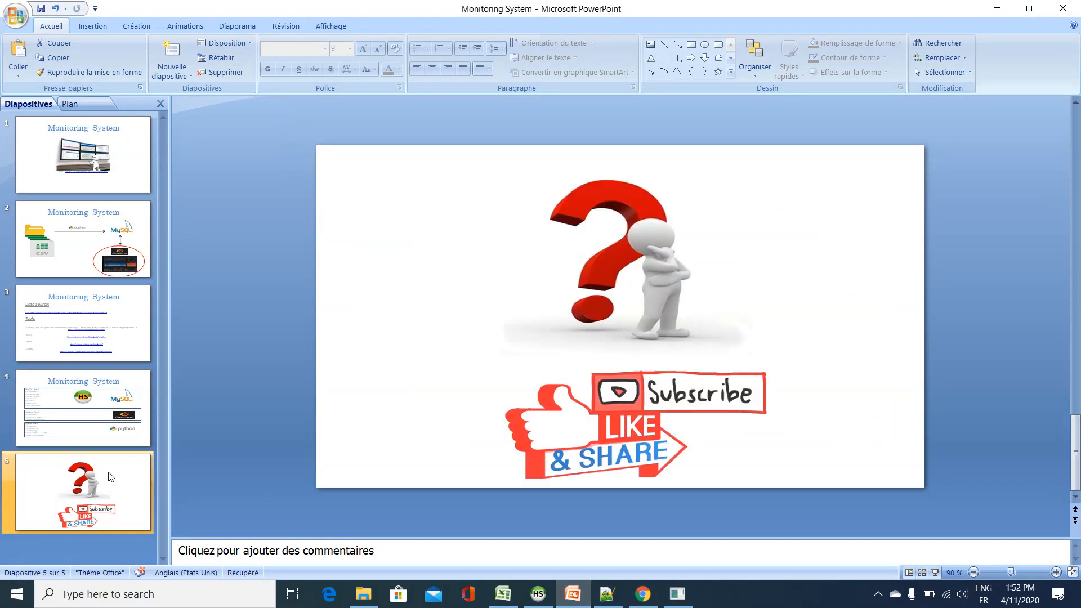